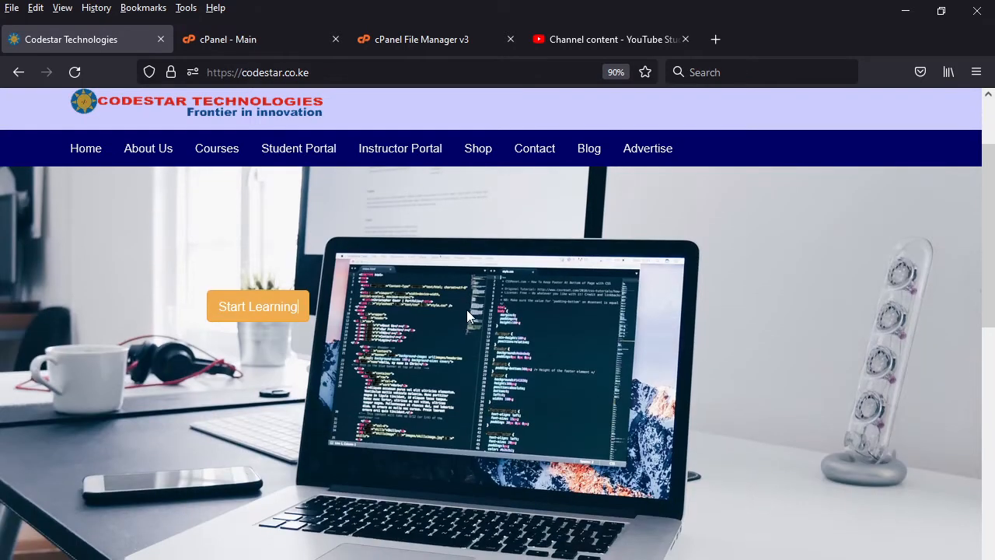
- Look over the Codestar Technologies homepage, then switch to YouTube Studio and browse the channel's uploaded videos
{"action": "scroll", "coordinate": [466, 317], "scroll_direction": "down", "scroll_amount": 1}
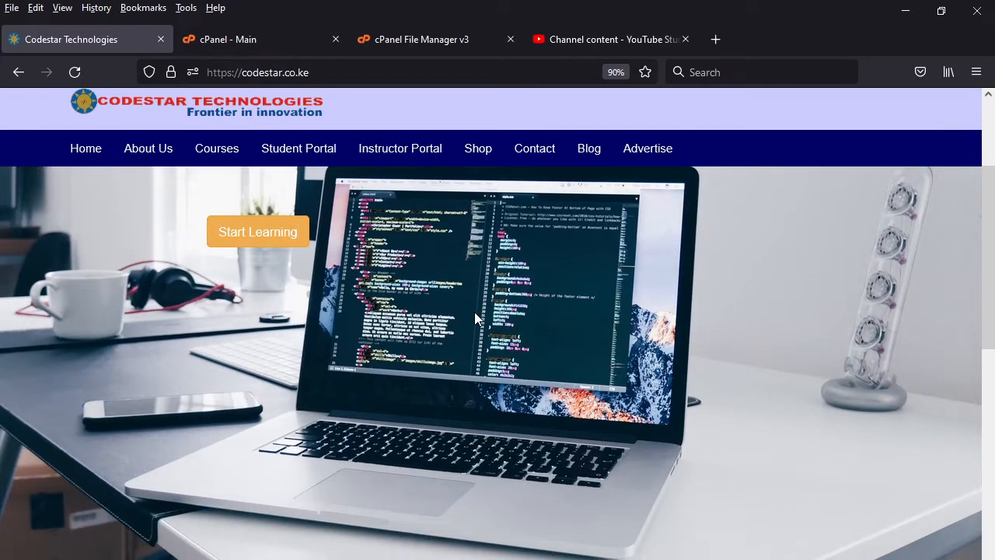
{"action": "scroll", "coordinate": [474, 312], "scroll_direction": "down", "scroll_amount": 2}
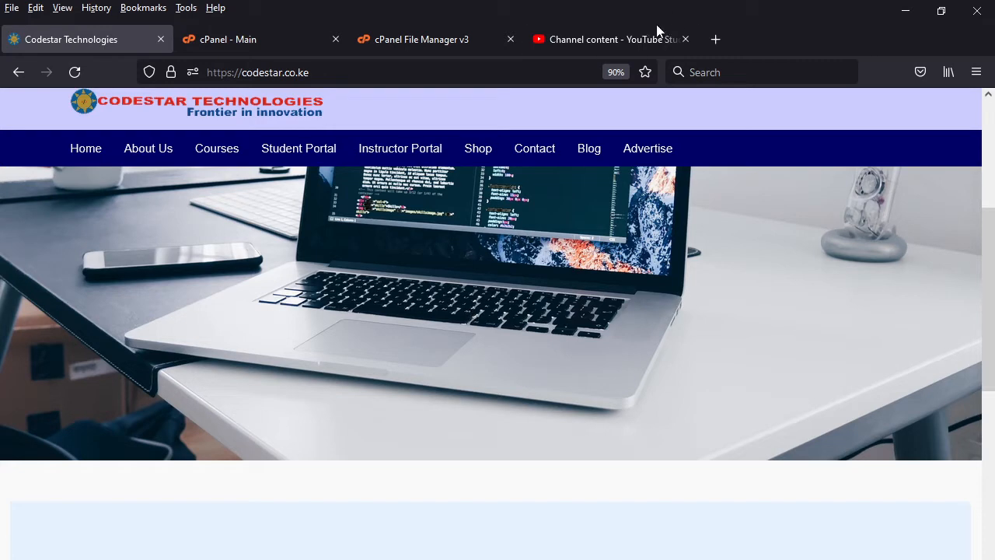
{"action": "left_click", "coordinate": [631, 37]}
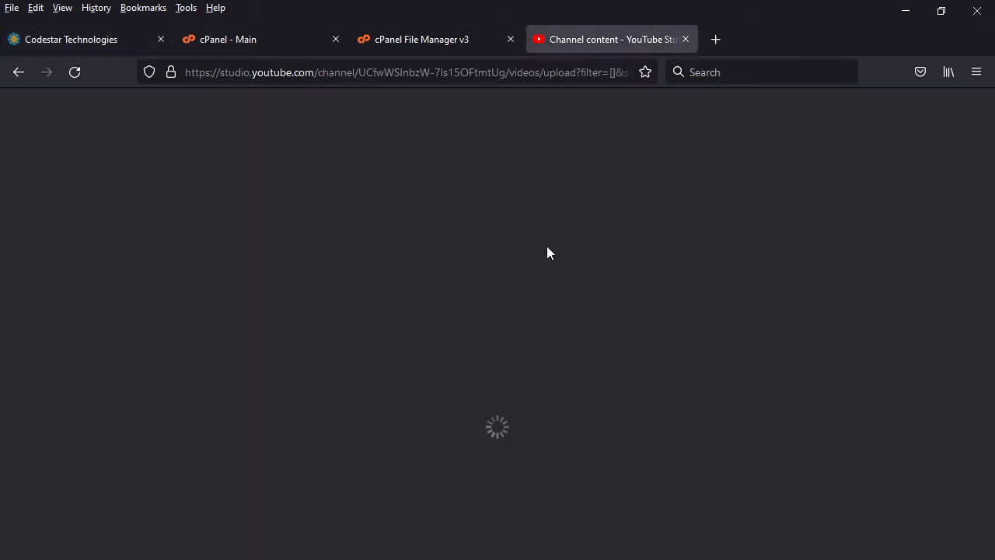
{"action": "scroll", "coordinate": [528, 420], "scroll_direction": "up", "scroll_amount": 1}
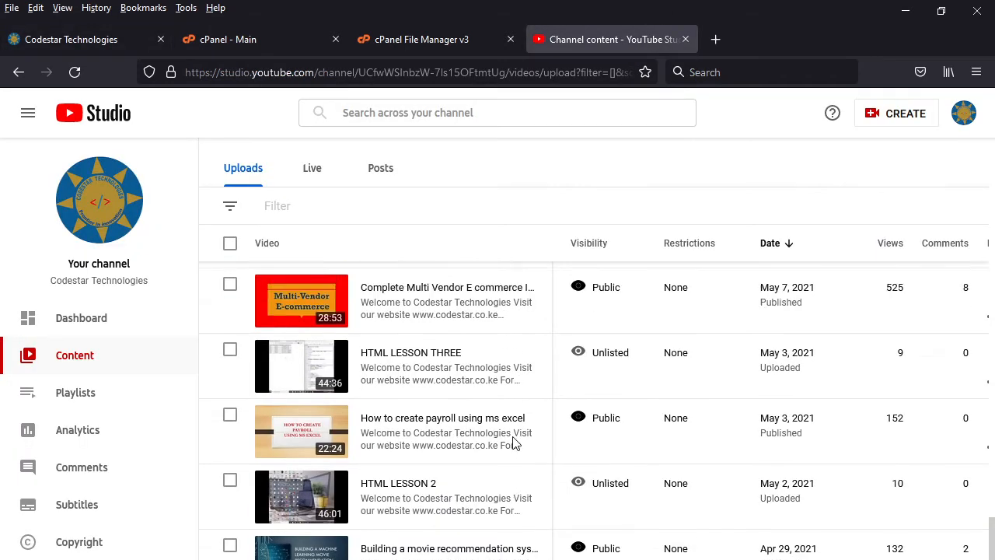
{"action": "scroll", "coordinate": [513, 443], "scroll_direction": "up", "scroll_amount": 1}
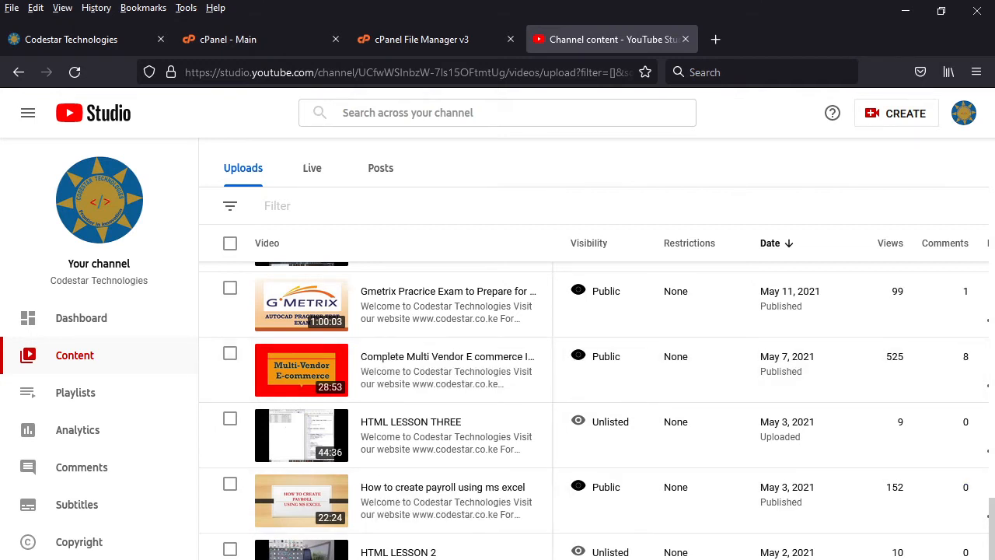
{"action": "scroll", "coordinate": [411, 536], "scroll_direction": "down", "scroll_amount": 2}
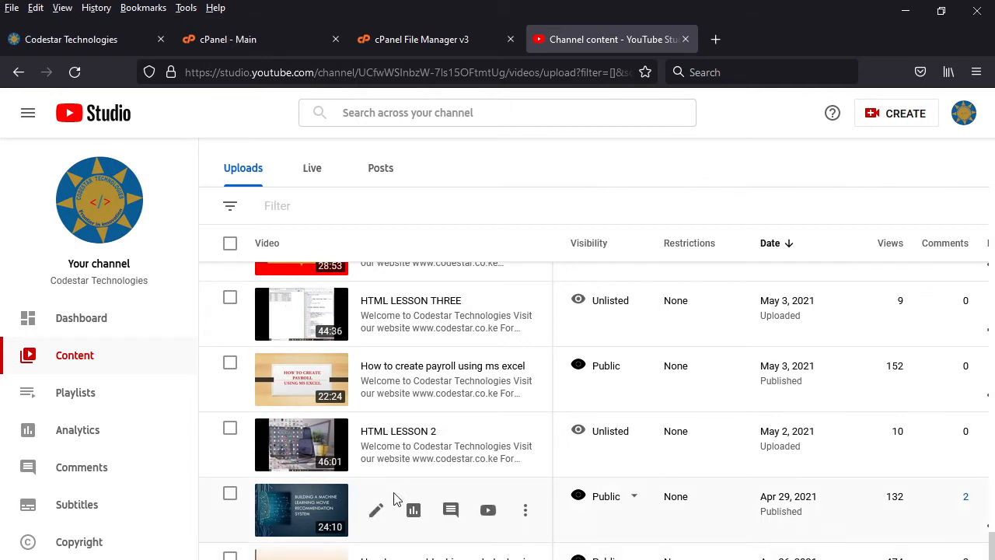
{"action": "scroll", "coordinate": [394, 500], "scroll_direction": "up", "scroll_amount": 1}
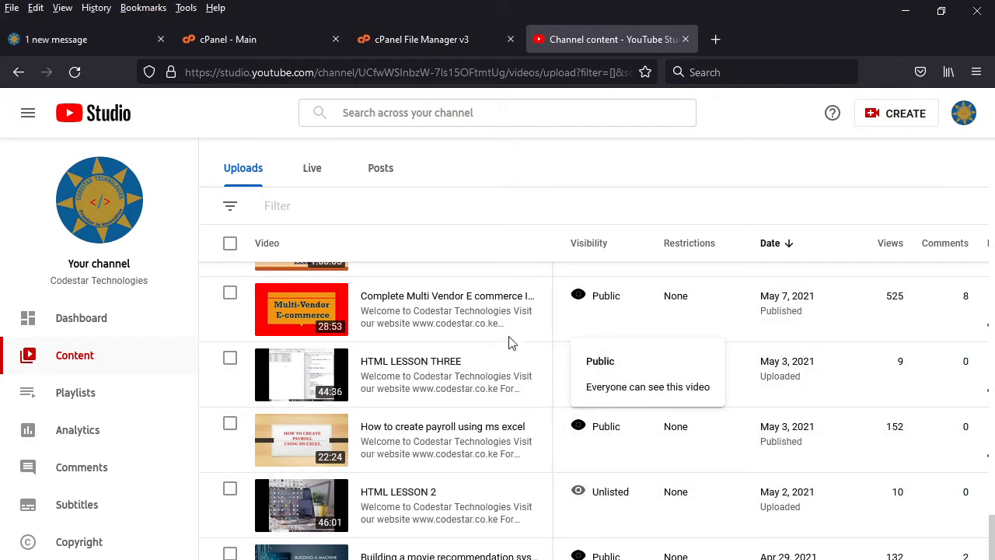
{"action": "scroll", "coordinate": [393, 441], "scroll_direction": "up", "scroll_amount": 3}
{"action": "scroll", "coordinate": [392, 442], "scroll_direction": "up", "scroll_amount": 1}
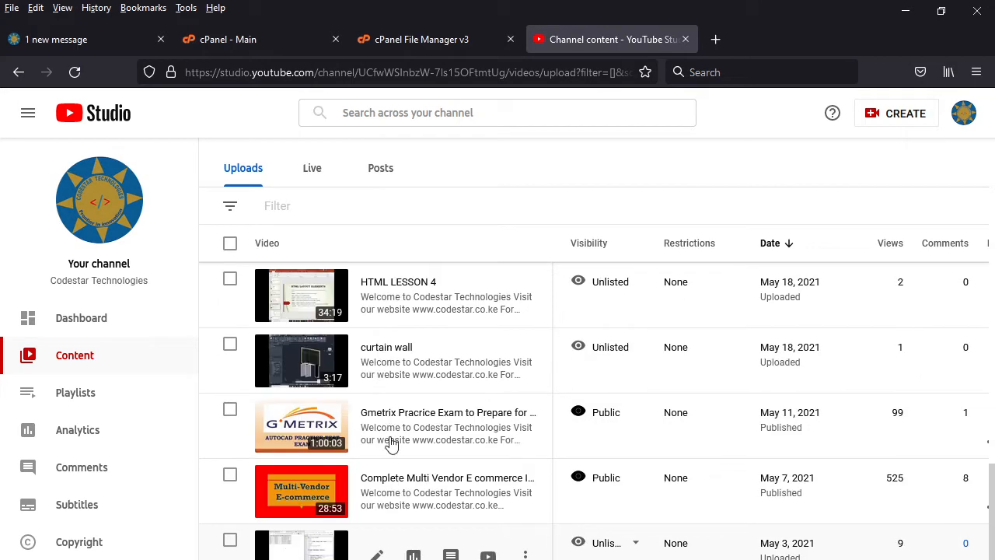
{"action": "scroll", "coordinate": [391, 443], "scroll_direction": "up", "scroll_amount": 1}
- Return to the Codestar Technologies site and read its Background History and Our Courses sections
{"action": "left_click", "coordinate": [100, 39]}
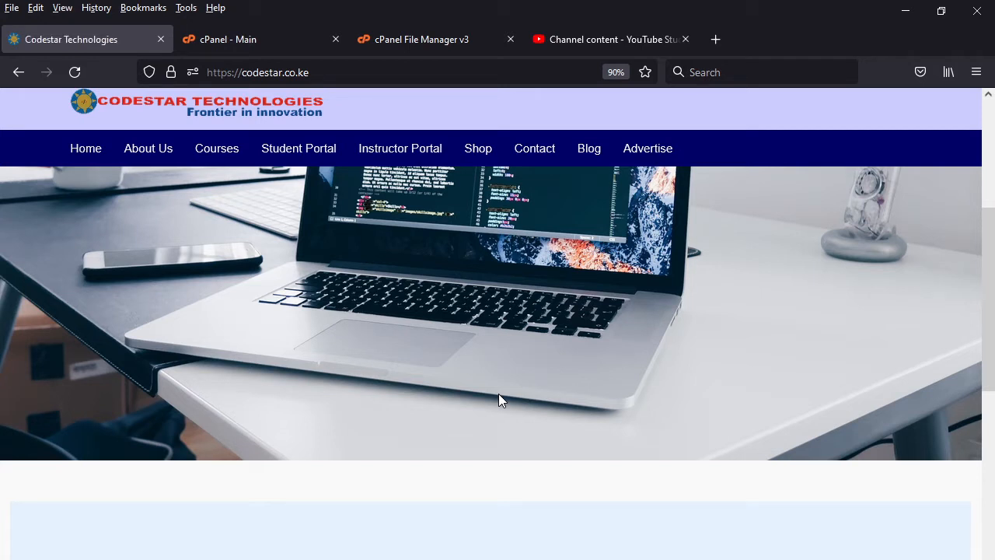
{"action": "scroll", "coordinate": [488, 422], "scroll_direction": "down", "scroll_amount": 7}
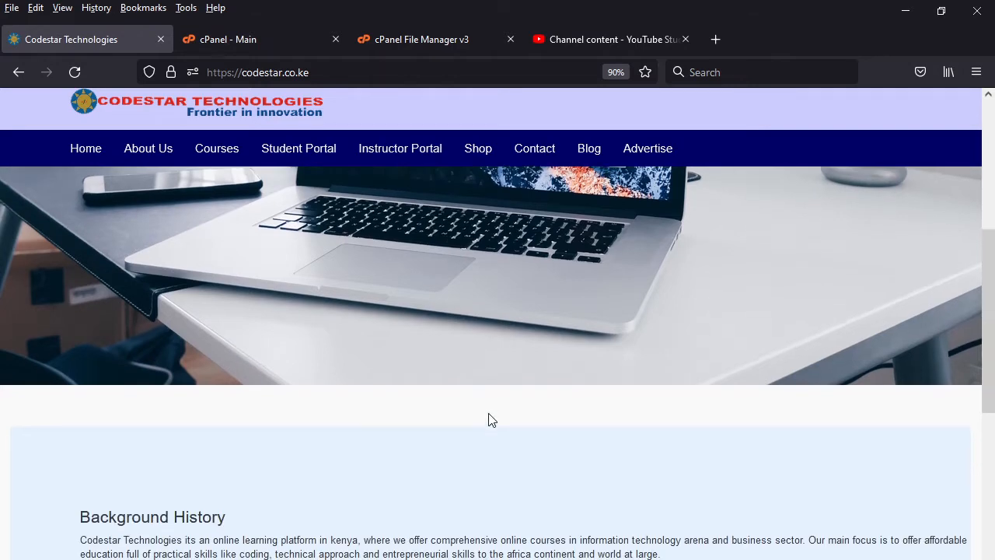
{"action": "scroll", "coordinate": [489, 420], "scroll_direction": "down", "scroll_amount": 4}
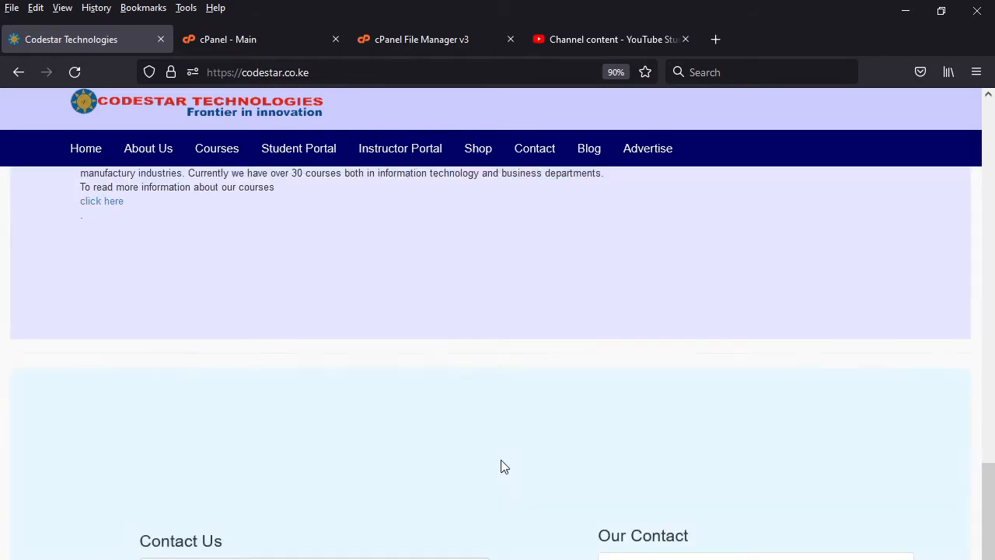
{"action": "scroll", "coordinate": [501, 435], "scroll_direction": "up", "scroll_amount": 8}
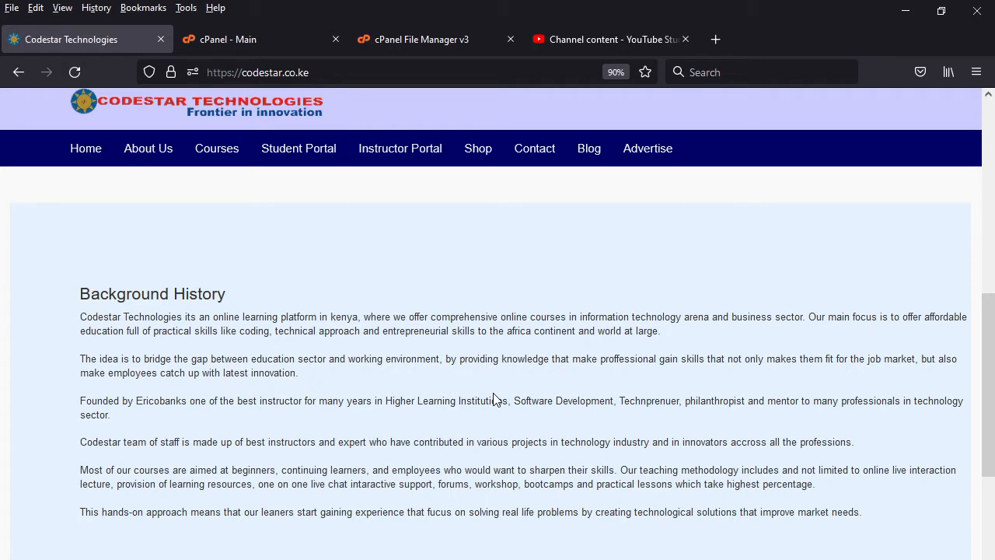
{"action": "scroll", "coordinate": [472, 464], "scroll_direction": "down", "scroll_amount": 5}
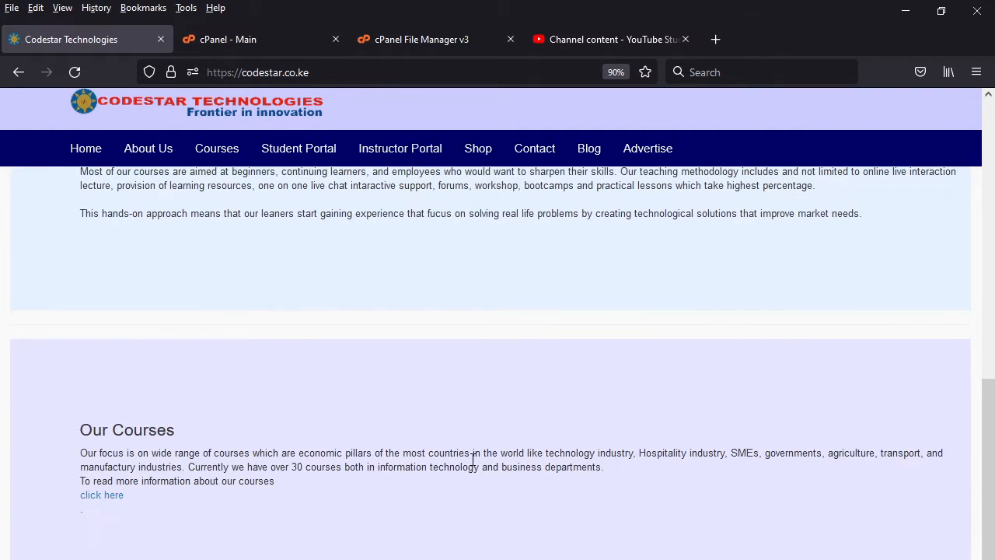
- View the registration form in the Student Portal, close it and look over the homepage
{"action": "left_click", "coordinate": [299, 158]}
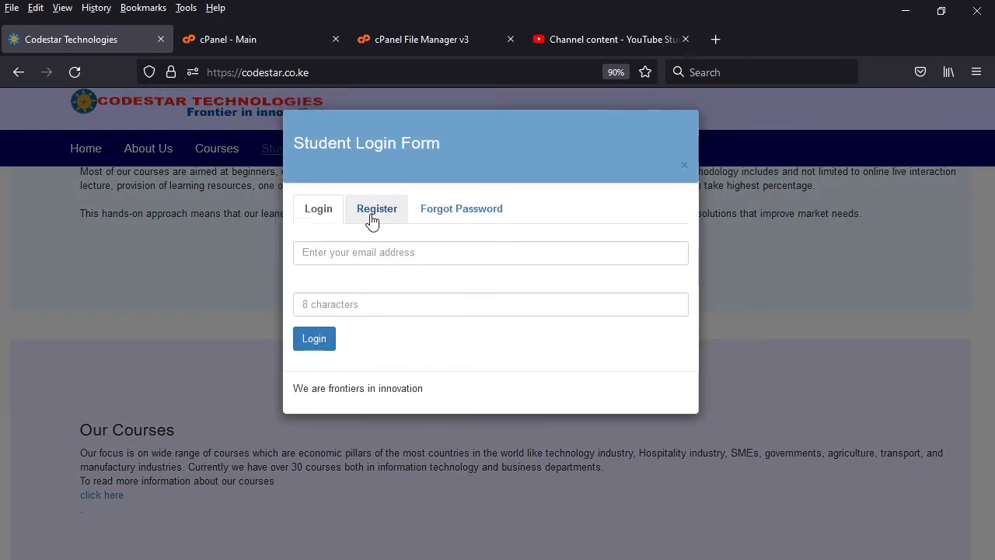
{"action": "left_click", "coordinate": [371, 220]}
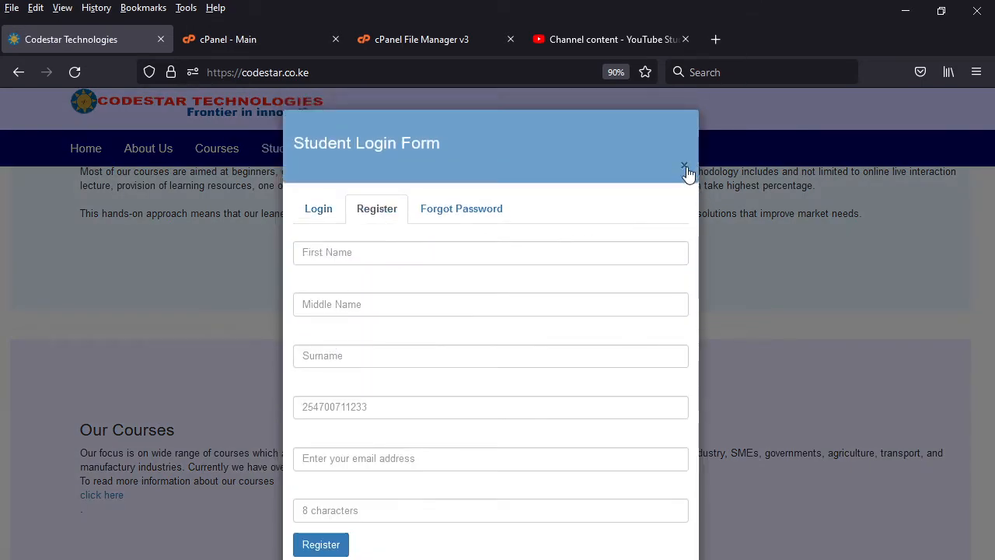
{"action": "left_click", "coordinate": [684, 167]}
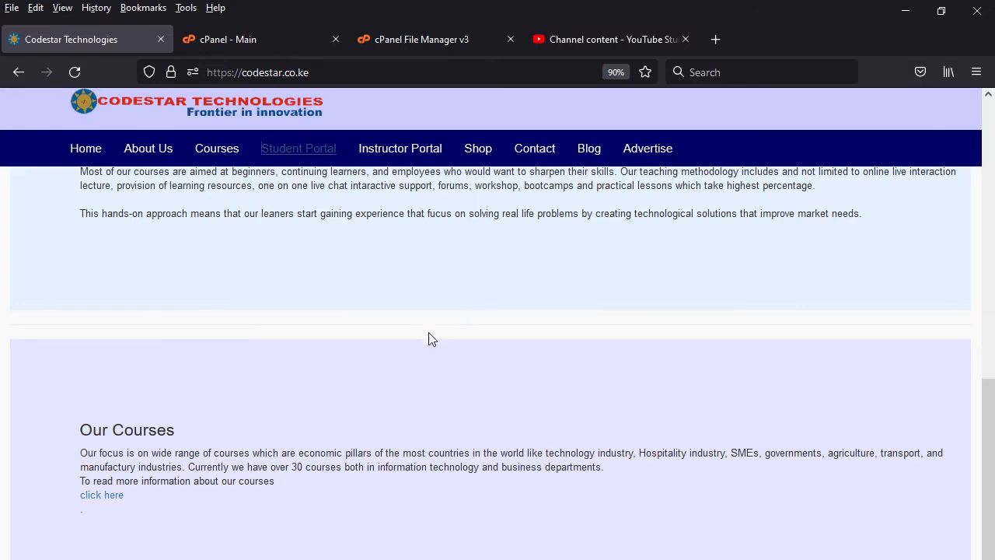
{"action": "scroll", "coordinate": [420, 338], "scroll_direction": "up", "scroll_amount": 10}
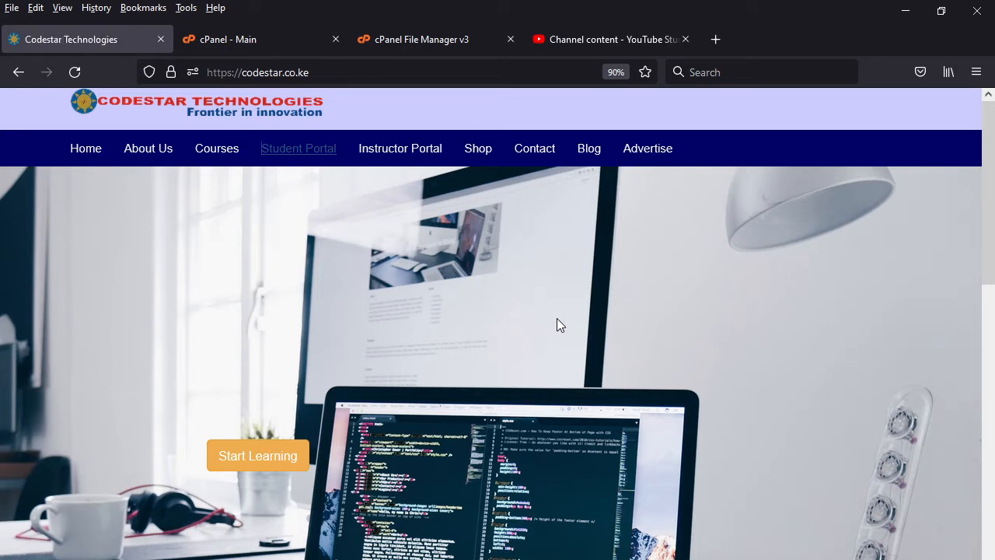
{"action": "scroll", "coordinate": [556, 318], "scroll_direction": "down", "scroll_amount": 6}
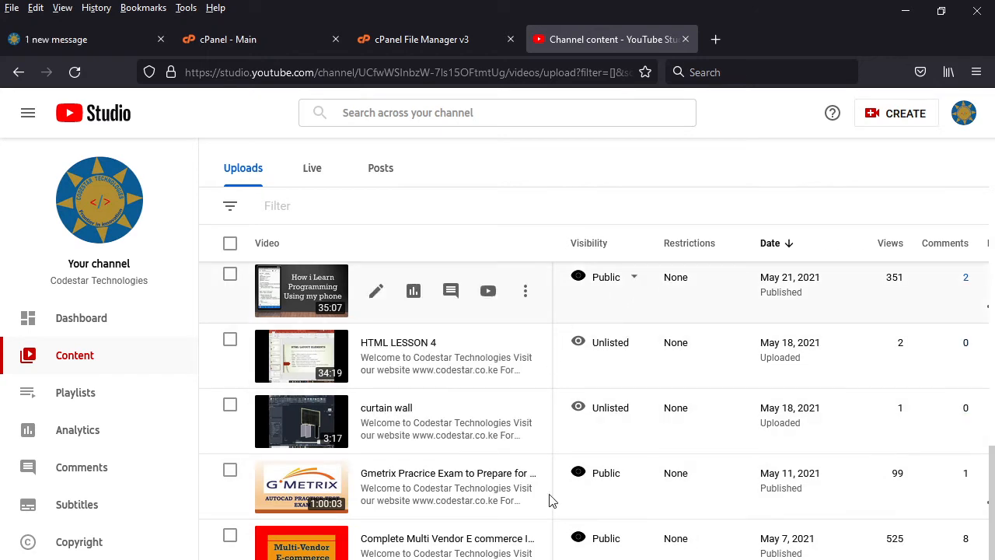
- From the Codestar site, go to codestar.co.ke/cpanel and log in to cPanel with the prefilled credentials
{"action": "left_click", "coordinate": [67, 43]}
{"action": "scroll", "coordinate": [473, 372], "scroll_direction": "up", "scroll_amount": 10}
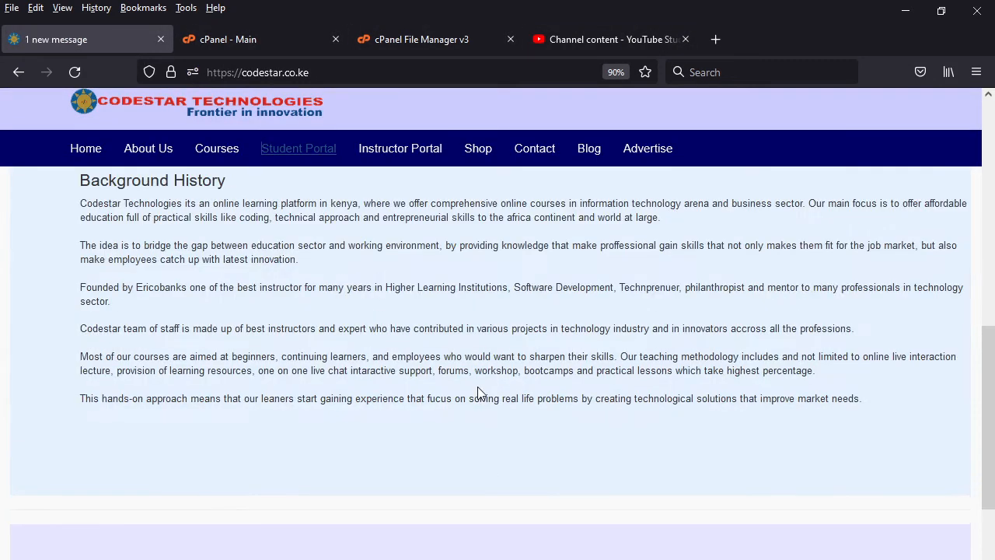
{"action": "scroll", "coordinate": [472, 372], "scroll_direction": "up", "scroll_amount": 3}
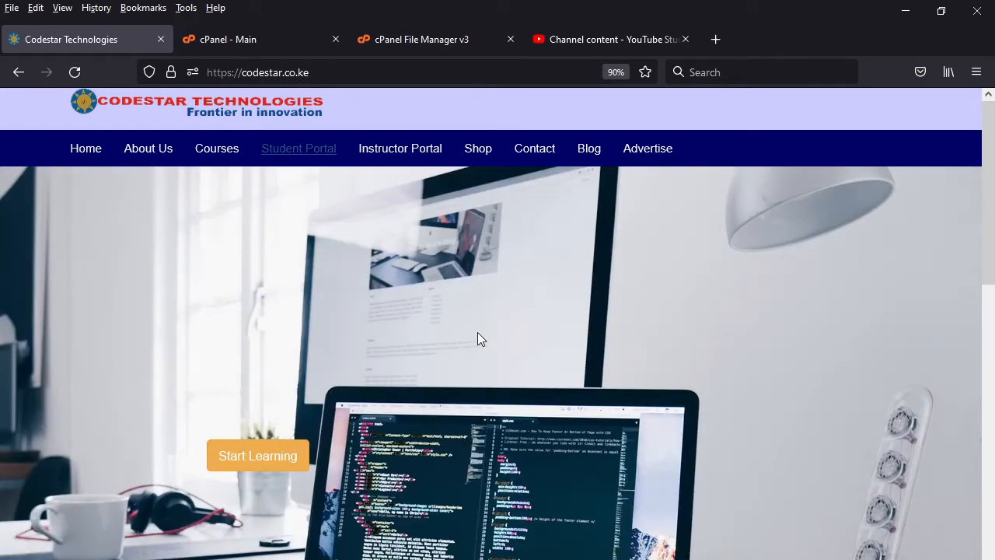
{"action": "left_click", "coordinate": [342, 73]}
{"action": "left_click", "coordinate": [346, 72]}
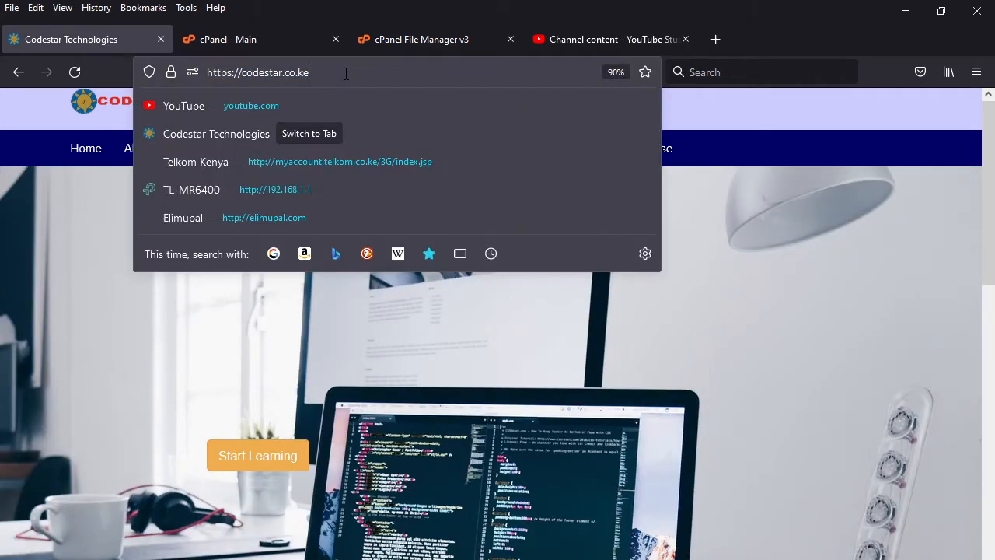
{"action": "type", "text": "/"}
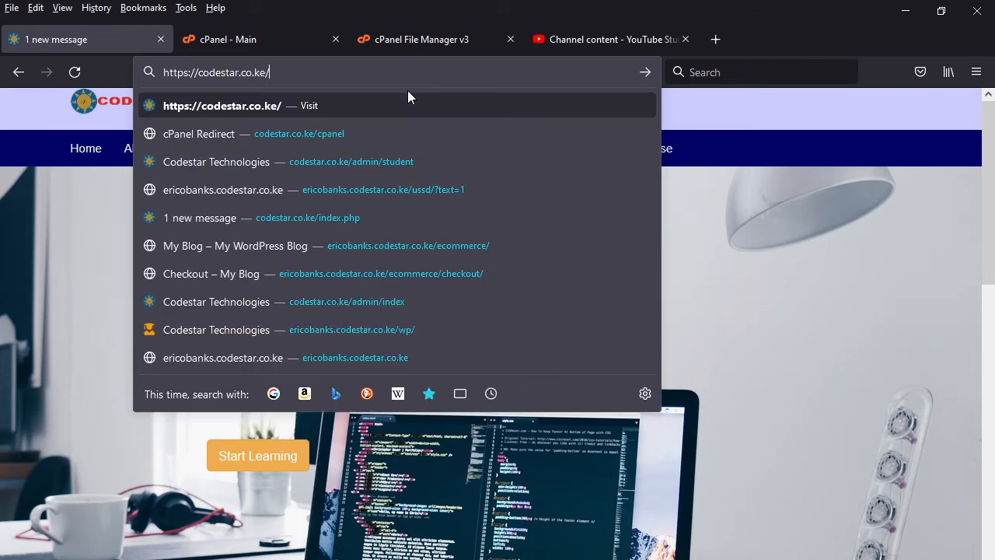
{"action": "left_click", "coordinate": [366, 135]}
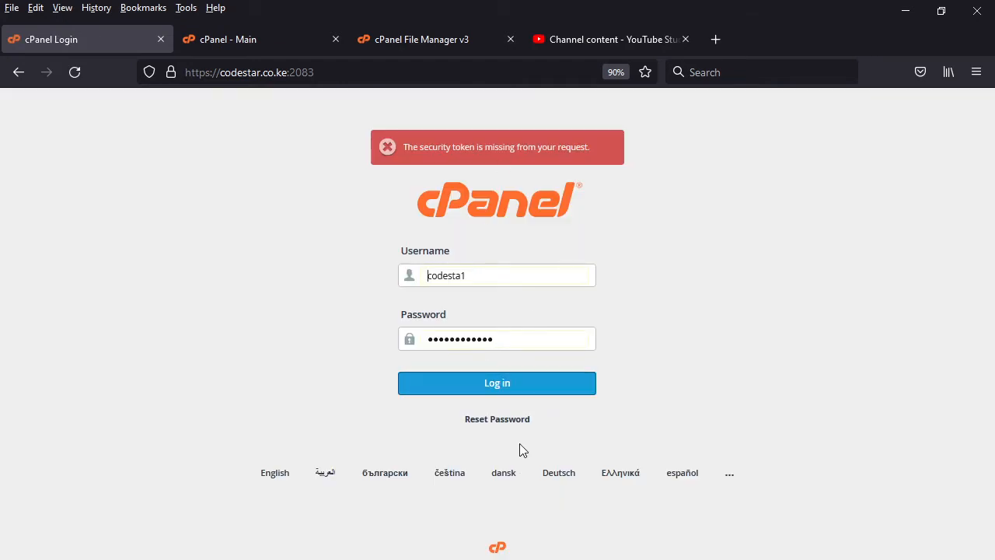
{"action": "left_click", "coordinate": [506, 382]}
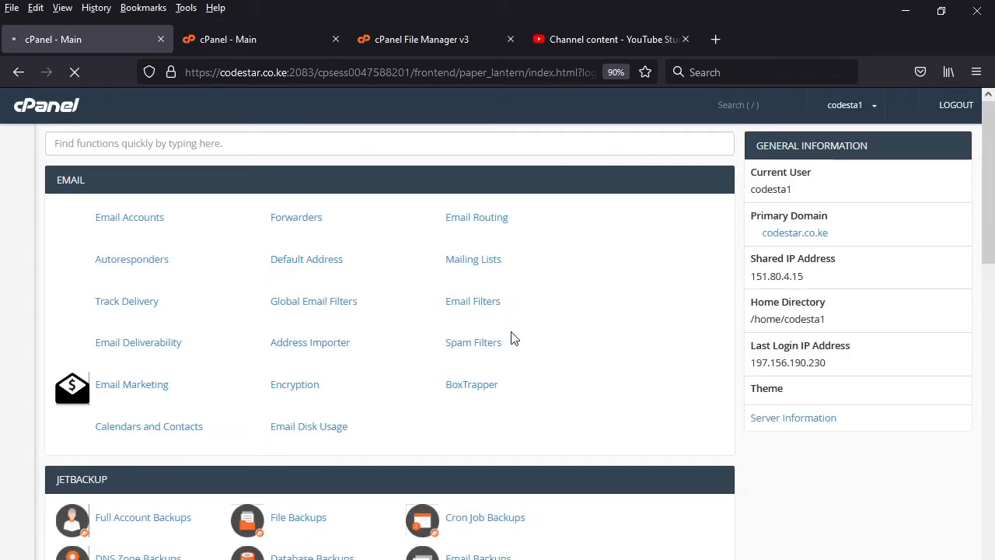
- Close the duplicate cPanel main page and return to the newly logged-in one
{"action": "left_click", "coordinate": [259, 37]}
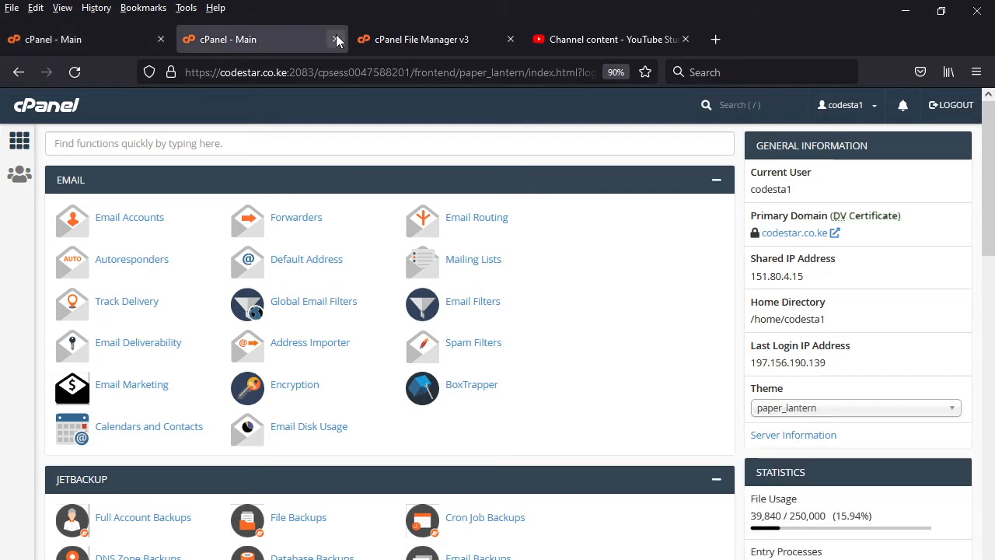
{"action": "key", "text": "ctrl+w"}
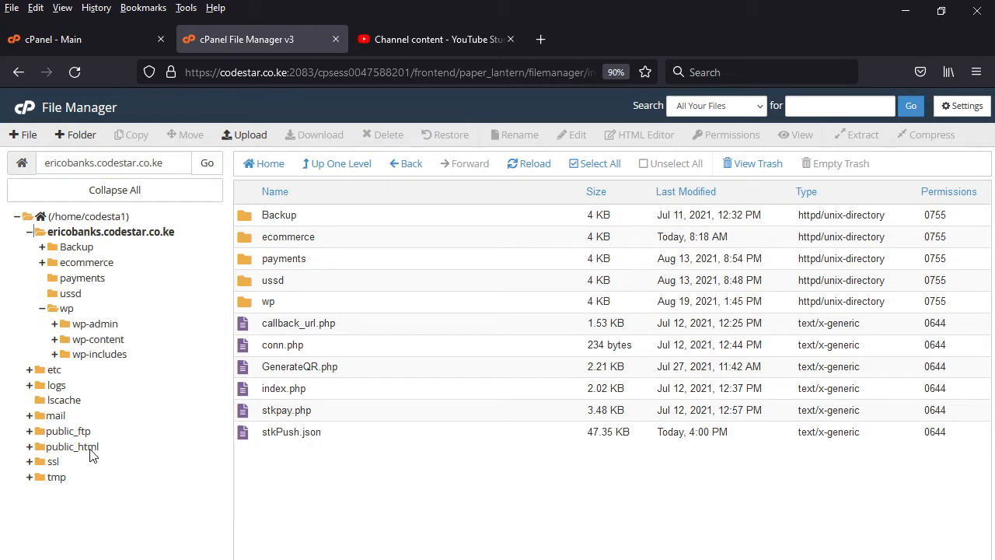
{"action": "left_click", "coordinate": [98, 31]}
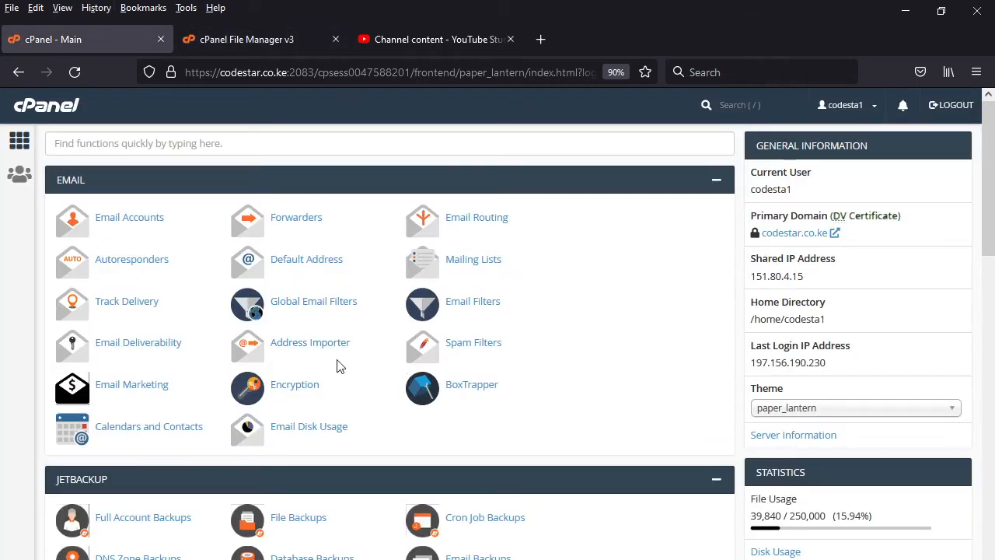
- Open the WordPress installation page from the Softaculous Apps Installer scripts in cPanel
{"action": "scroll", "coordinate": [238, 349], "scroll_direction": "down", "scroll_amount": 4}
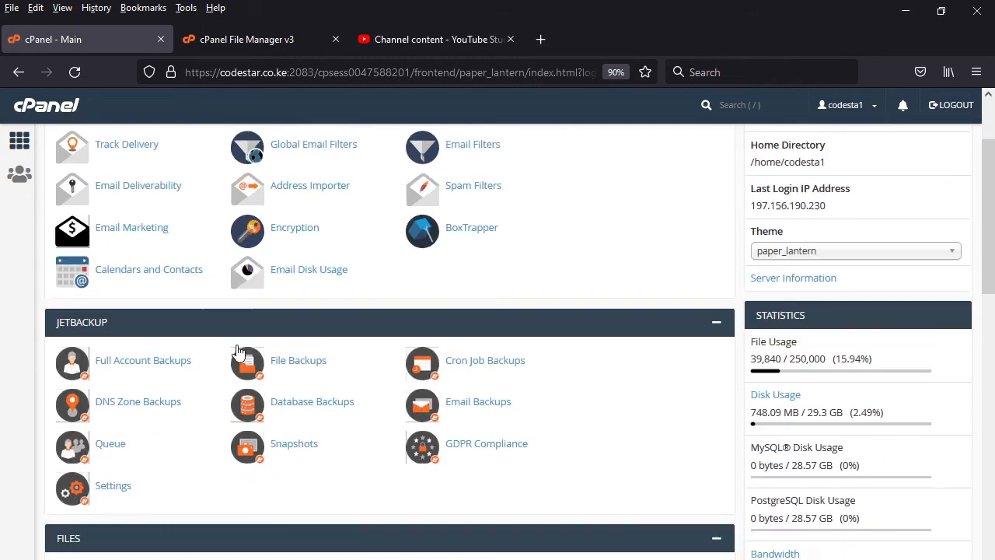
{"action": "scroll", "coordinate": [239, 351], "scroll_direction": "down", "scroll_amount": 7}
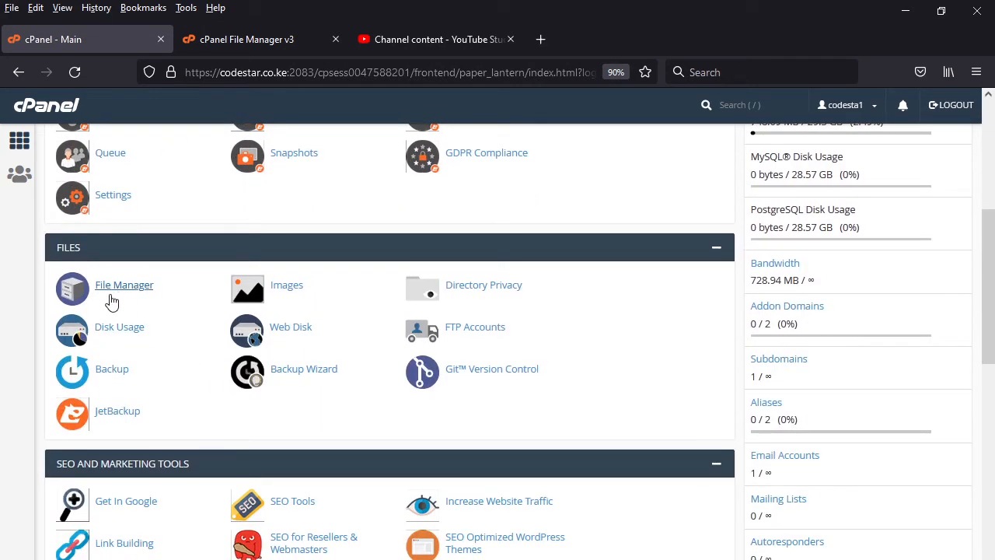
{"action": "left_click", "coordinate": [256, 38]}
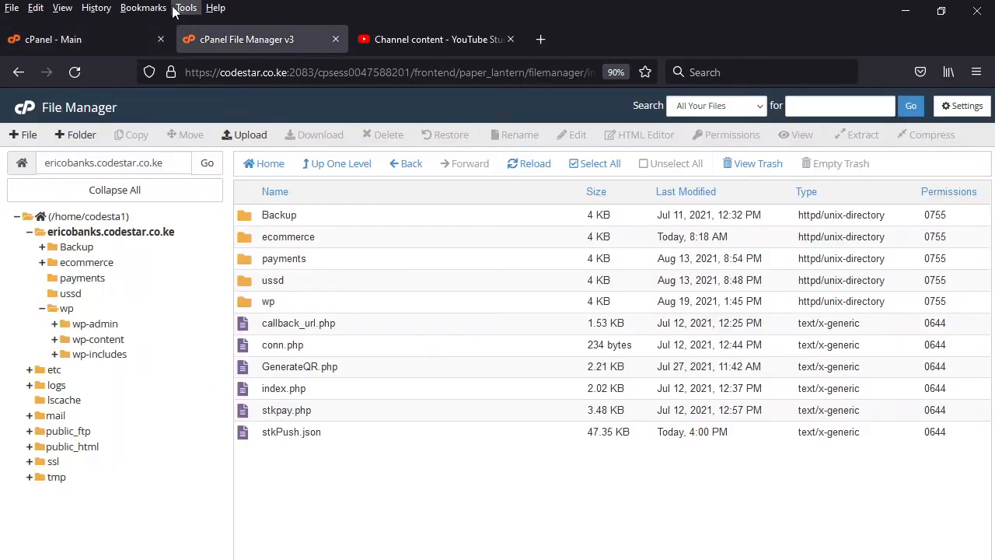
{"action": "left_click", "coordinate": [52, 37]}
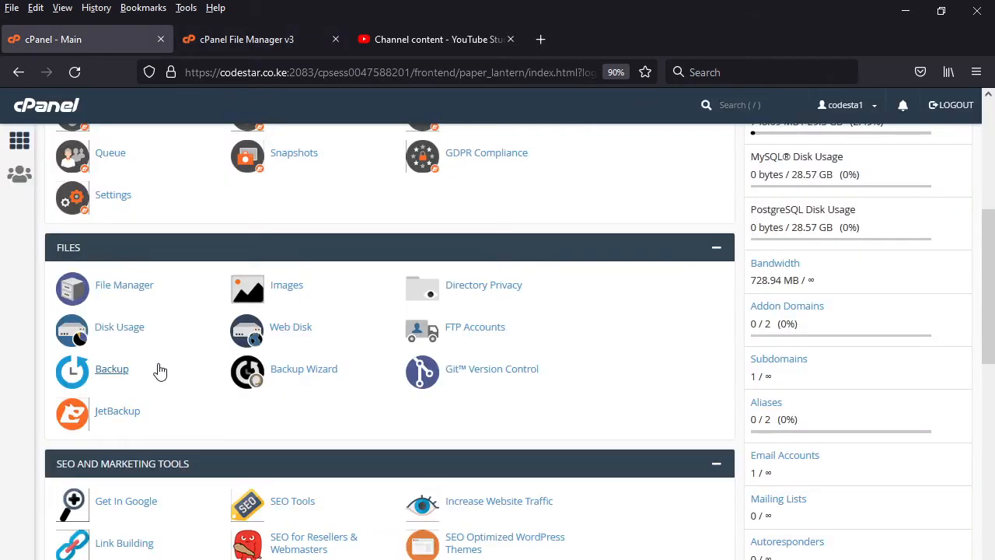
{"action": "scroll", "coordinate": [159, 371], "scroll_direction": "down", "scroll_amount": 9}
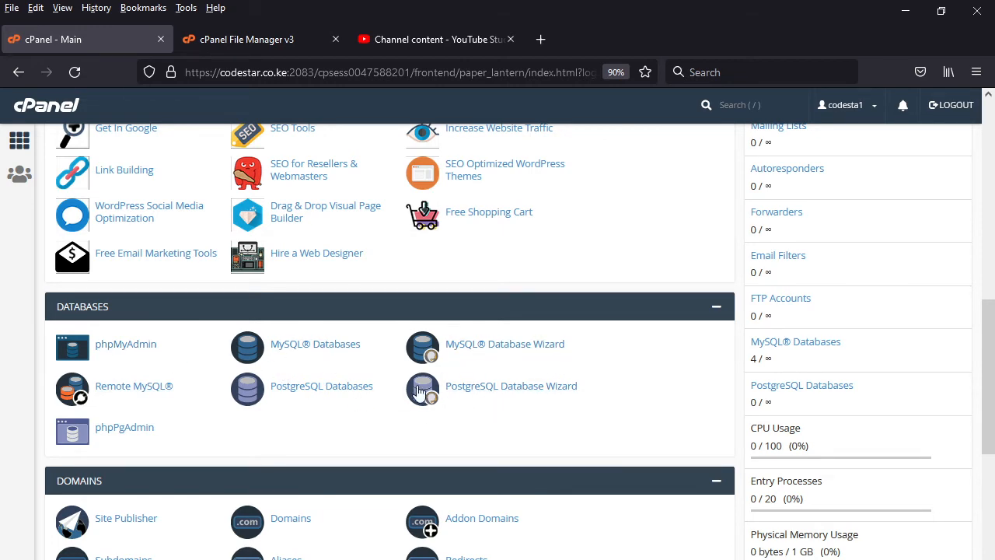
{"action": "scroll", "coordinate": [389, 388], "scroll_direction": "down", "scroll_amount": 8}
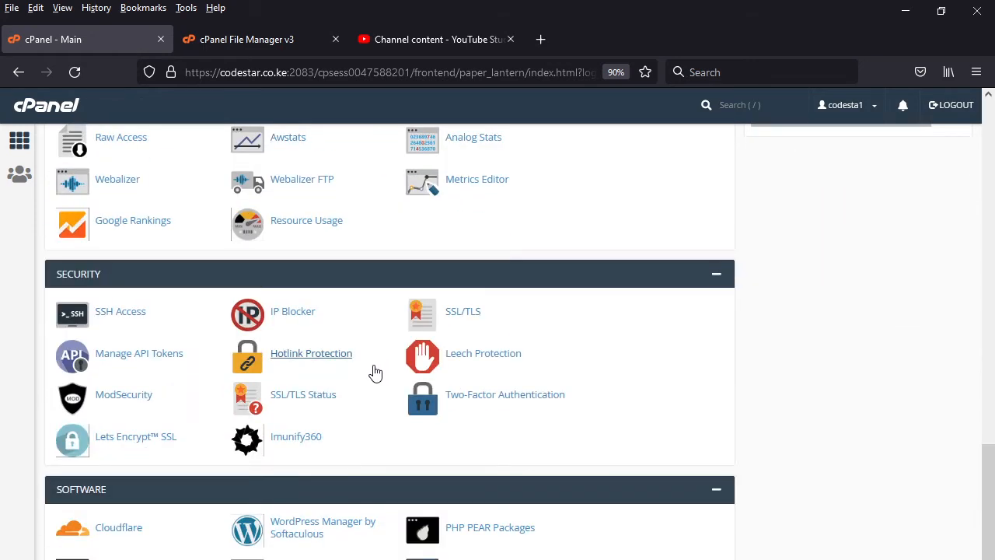
{"action": "scroll", "coordinate": [380, 370], "scroll_direction": "down", "scroll_amount": 8}
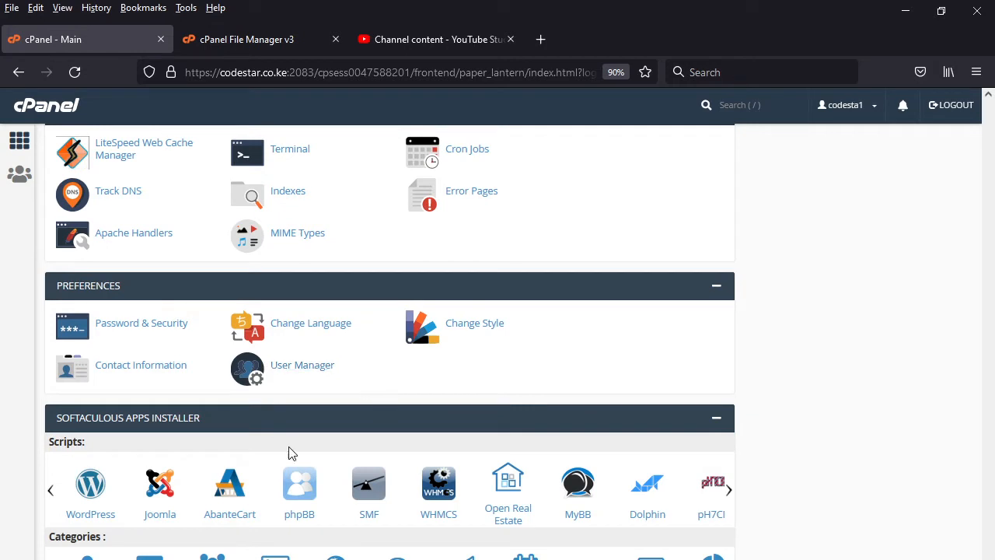
{"action": "left_click", "coordinate": [93, 490]}
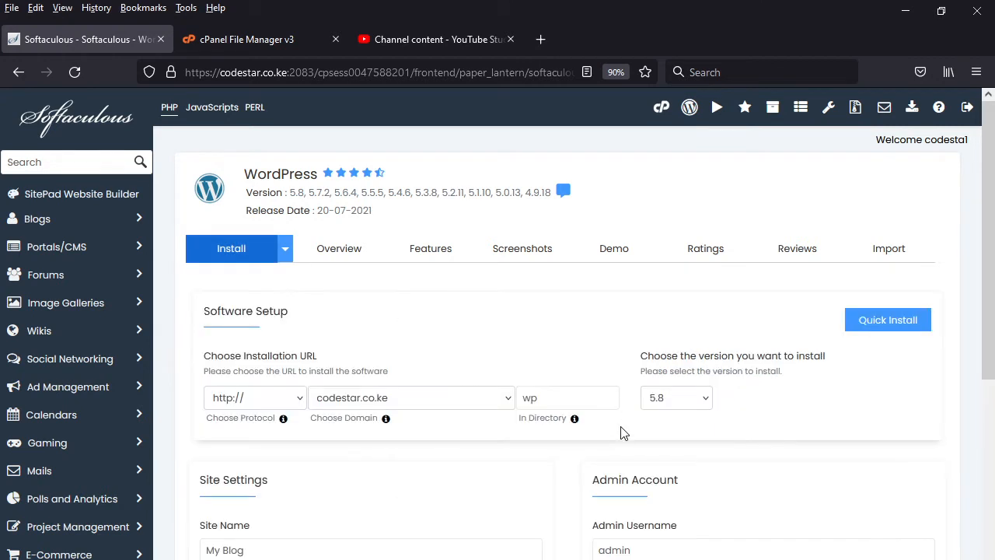
- Set the WordPress installation domain to ericobanks.codestar.co.ke
{"action": "left_click", "coordinate": [505, 407]}
{"action": "left_click", "coordinate": [462, 436]}
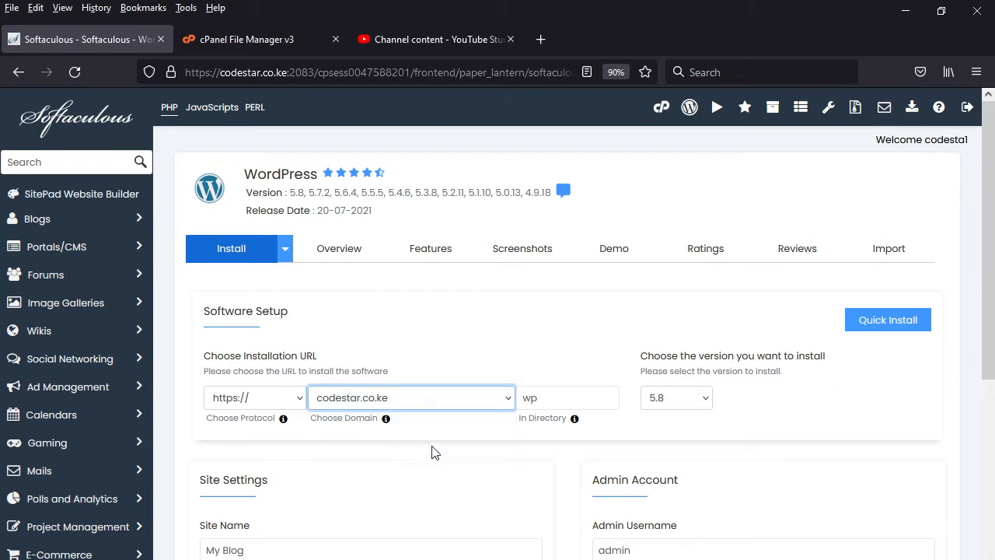
{"action": "left_click", "coordinate": [555, 399]}
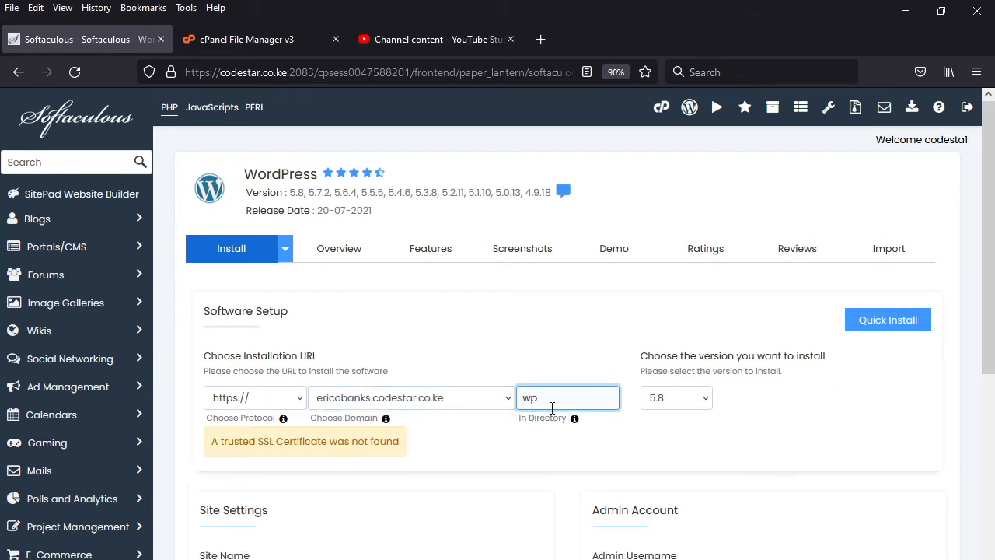
- Compare the installation directory name with the existing folders of ericobanks.codestar.co.ke in File Manager, returning to the installation form after each check
{"action": "left_click", "coordinate": [258, 40]}
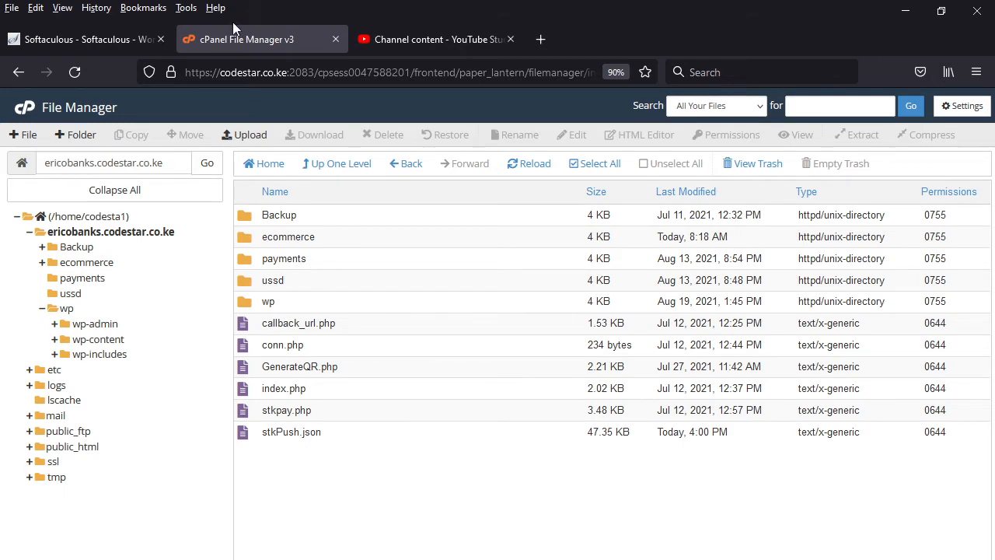
{"action": "left_click", "coordinate": [102, 36]}
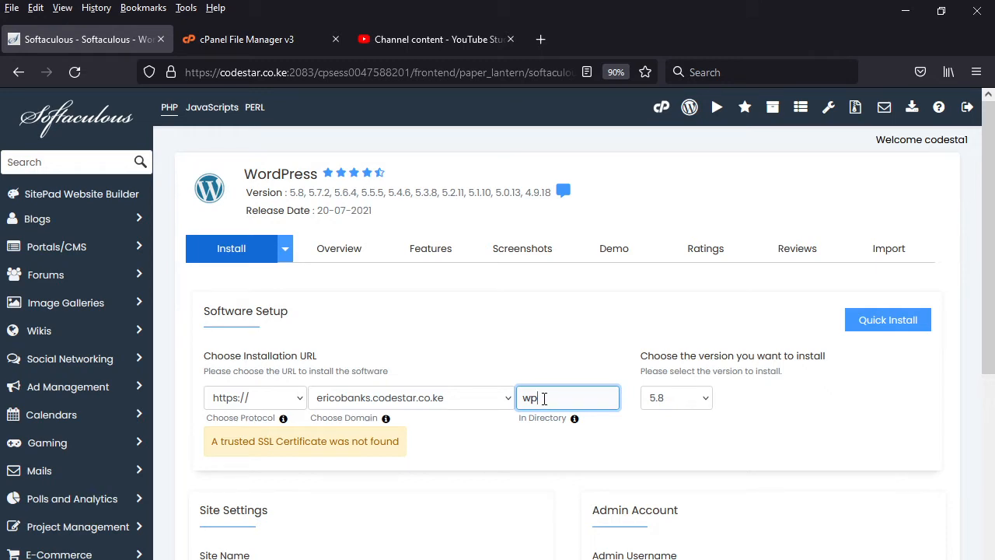
{"action": "left_click", "coordinate": [242, 38]}
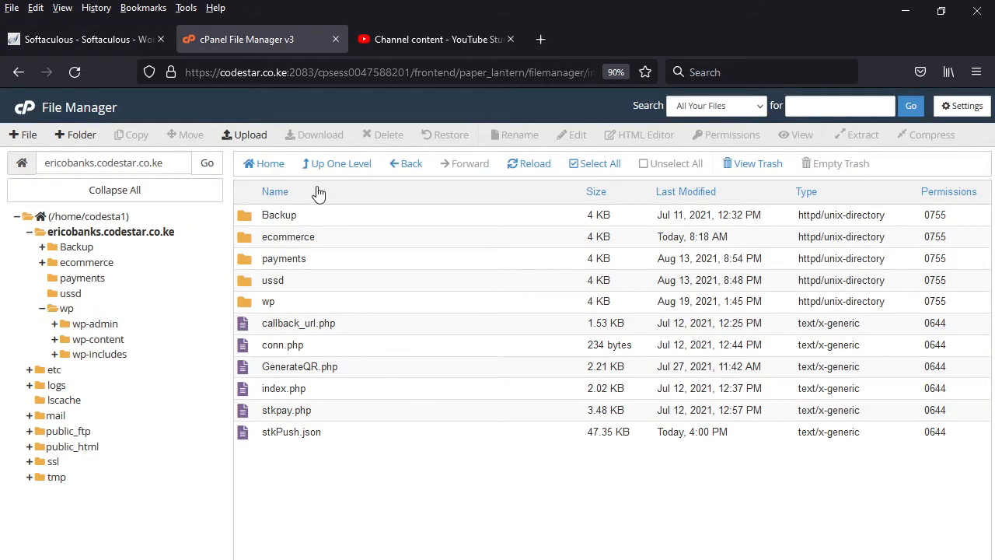
{"action": "left_click", "coordinate": [95, 39]}
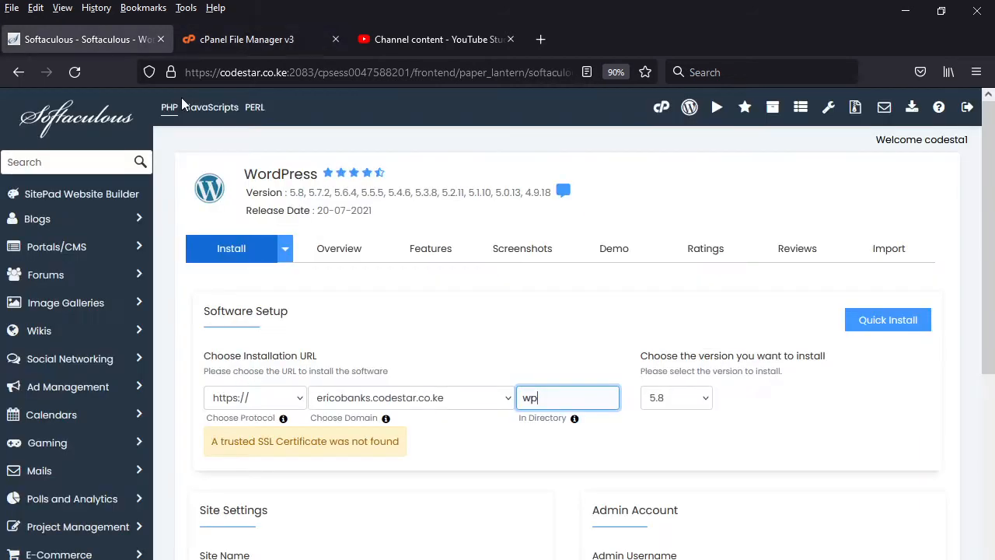
- Set the installation directory to Biashara and try to install WordPress with the default theme and remaining settings
{"action": "double_click", "coordinate": [519, 398]}
{"action": "type", "text": "Biashara"}
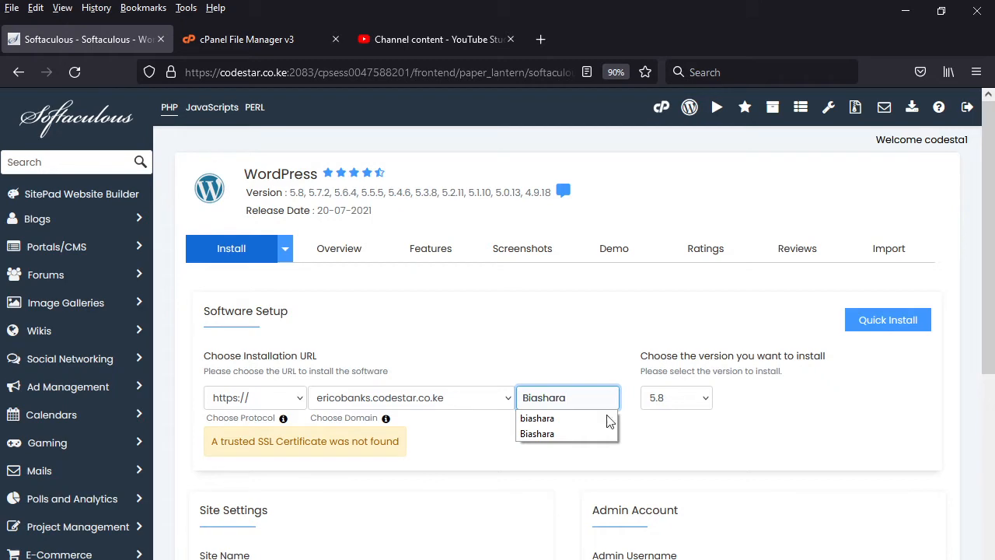
{"action": "left_click", "coordinate": [551, 433]}
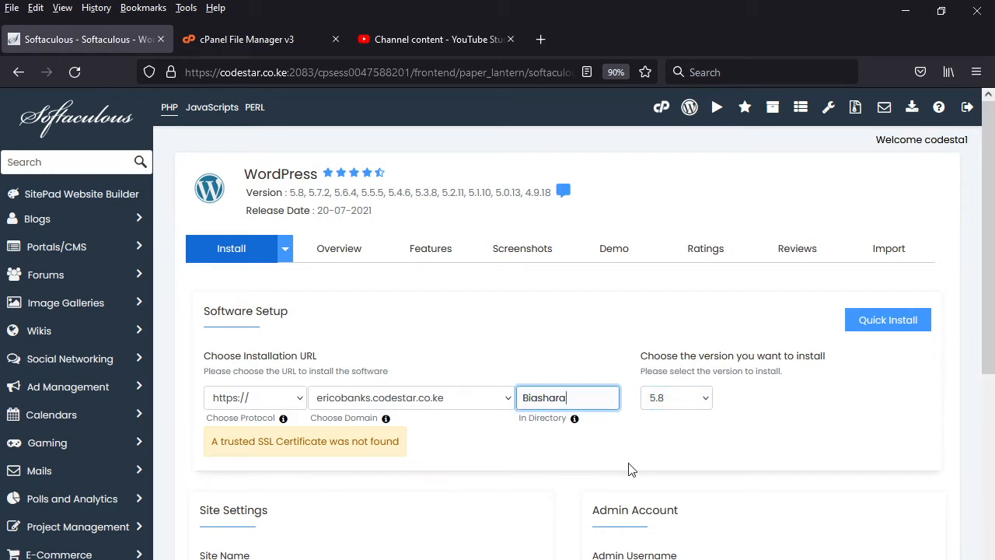
{"action": "scroll", "coordinate": [603, 489], "scroll_direction": "down", "scroll_amount": 3}
{"action": "scroll", "coordinate": [599, 487], "scroll_direction": "down", "scroll_amount": 9}
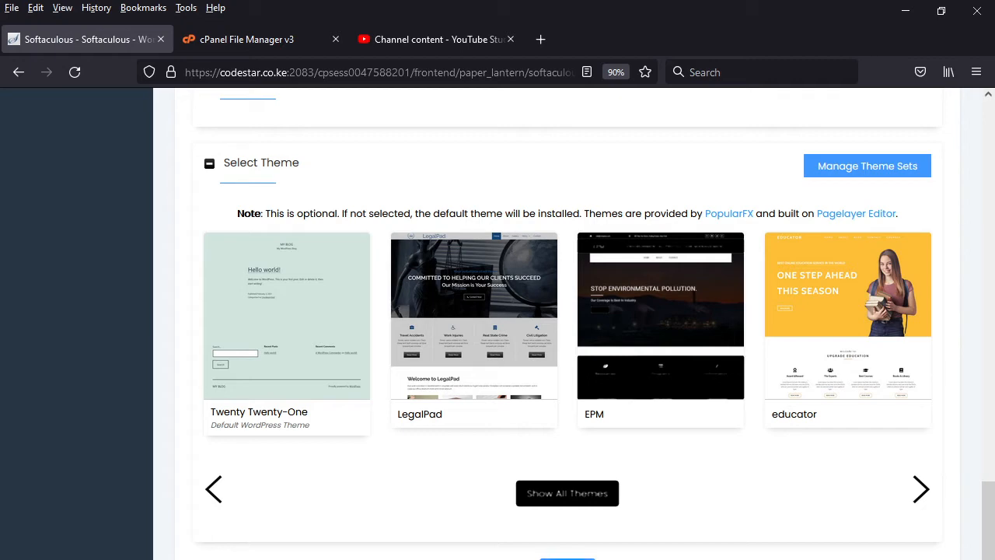
{"action": "left_click", "coordinate": [567, 558]}
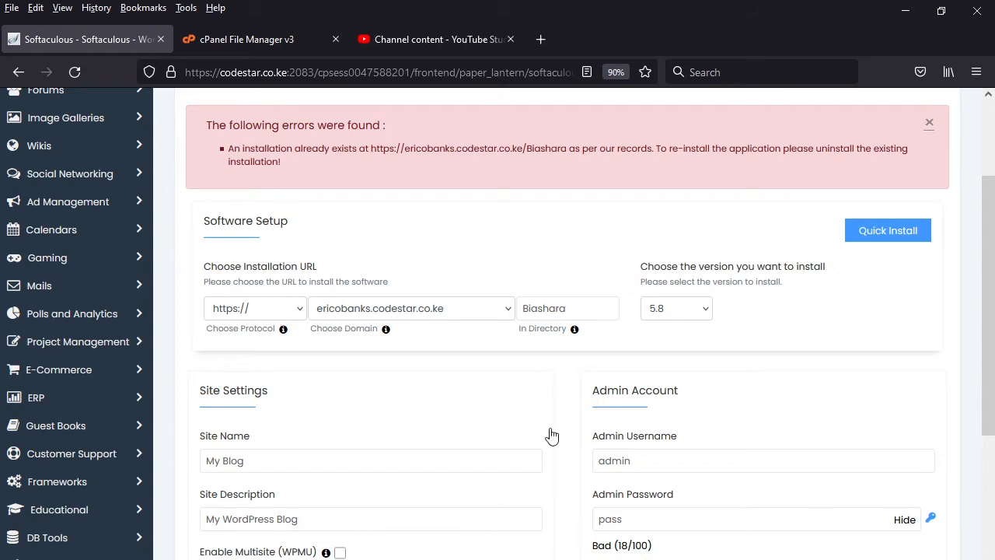
- Remove the existing ericobanks.codestar.co.ke/Biashara WordPress installation with its database and database user, and check the domain's folders in File Manager
{"action": "scroll", "coordinate": [455, 214], "scroll_direction": "up", "scroll_amount": 3}
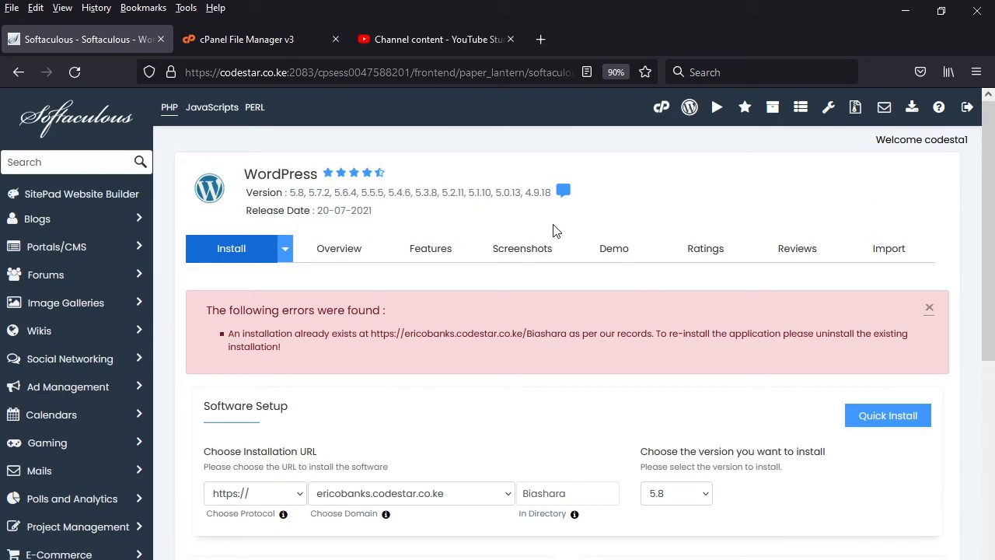
{"action": "left_click", "coordinate": [769, 118]}
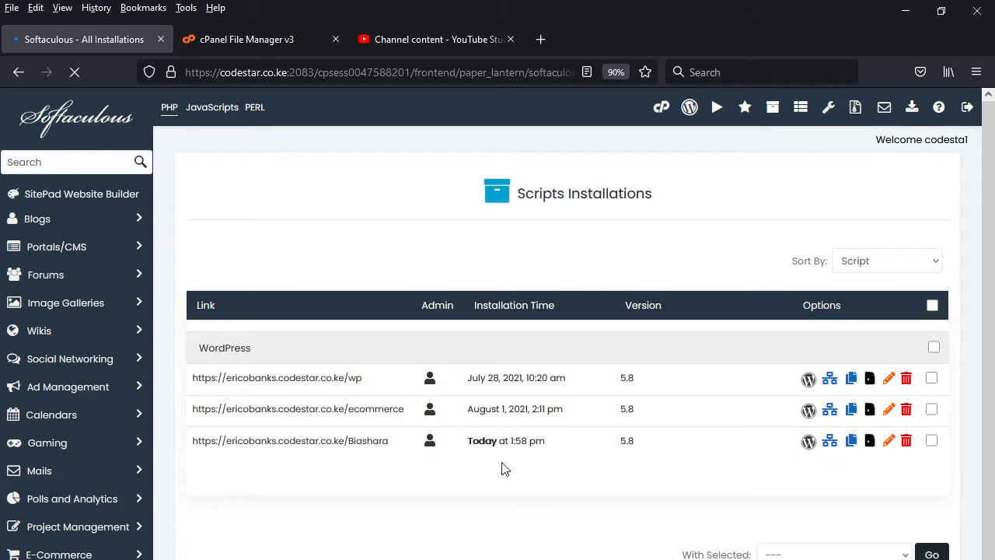
{"action": "left_click", "coordinate": [907, 443]}
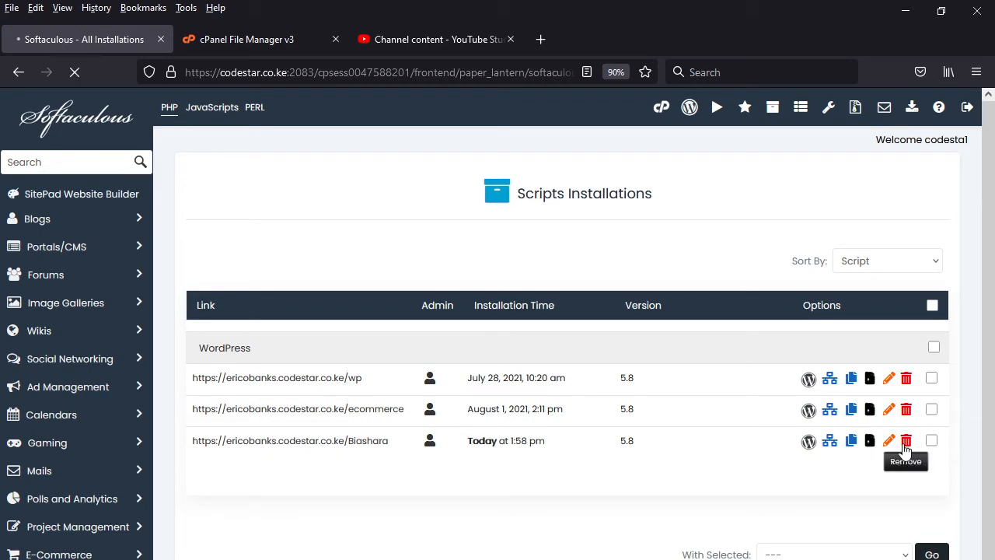
{"action": "scroll", "coordinate": [599, 533], "scroll_direction": "down", "scroll_amount": 3}
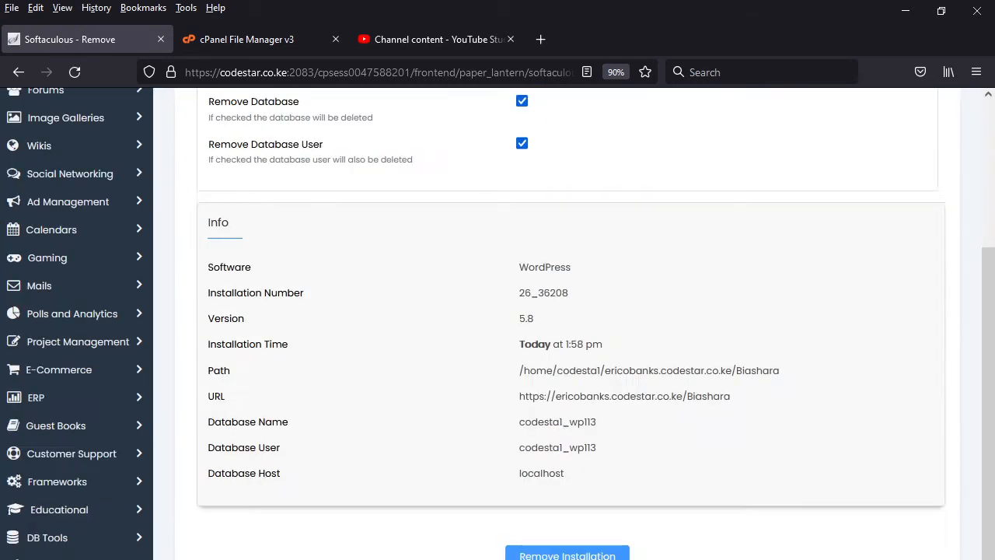
{"action": "left_click", "coordinate": [569, 556]}
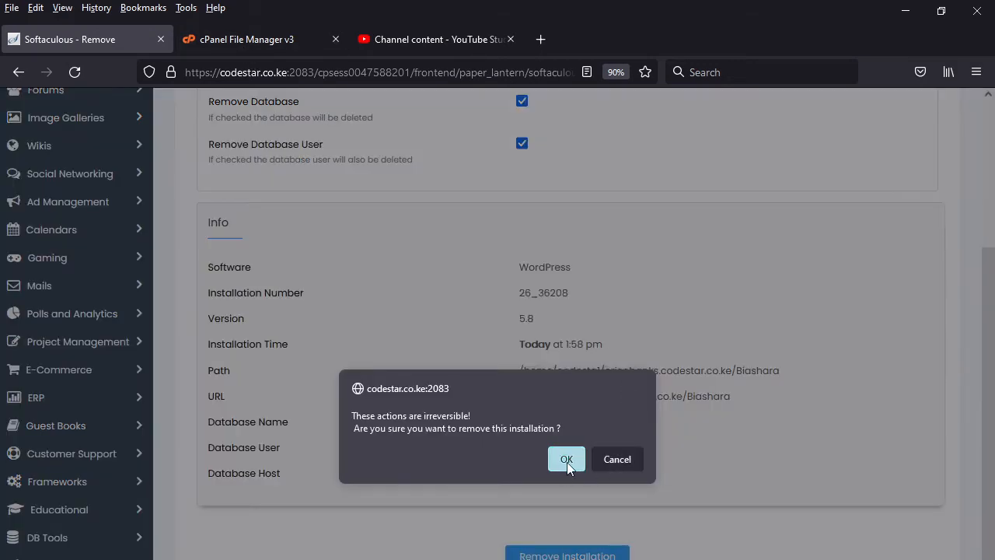
{"action": "left_click", "coordinate": [567, 462]}
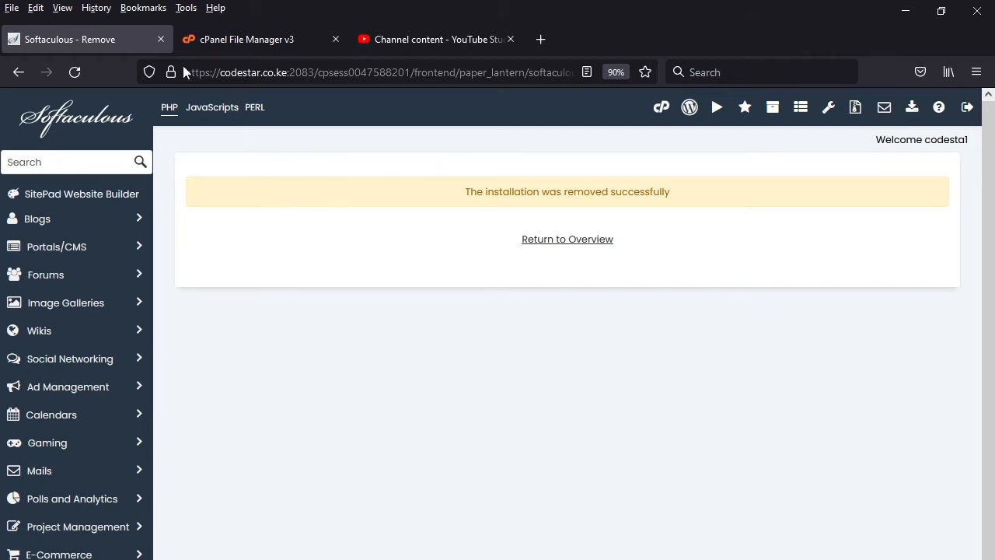
{"action": "left_click", "coordinate": [250, 37]}
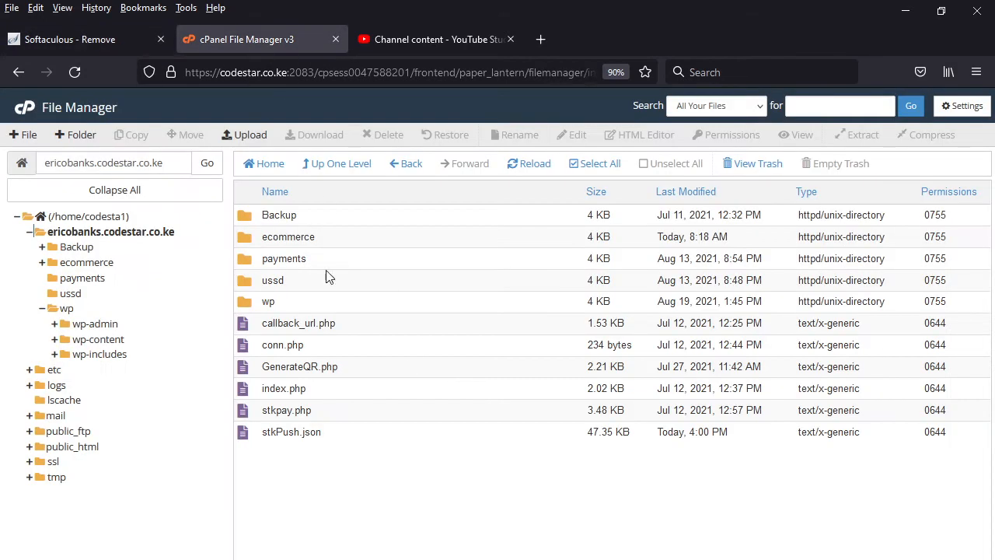
{"action": "left_click", "coordinate": [89, 39]}
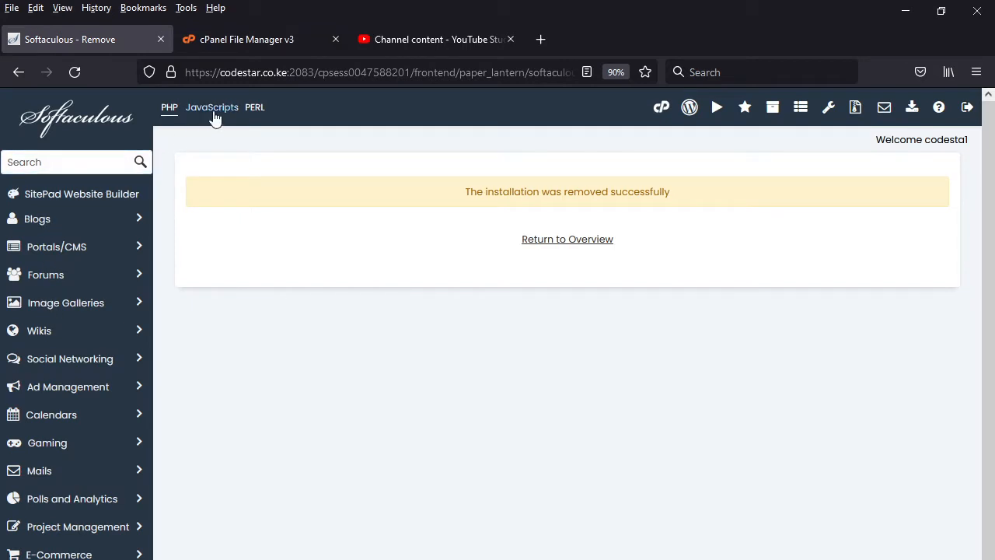
- Reopen the WordPress installation form and install version 5.8 over https on ericobanks.codestar.co.ke in the Biashara directory
{"action": "left_click", "coordinate": [661, 109]}
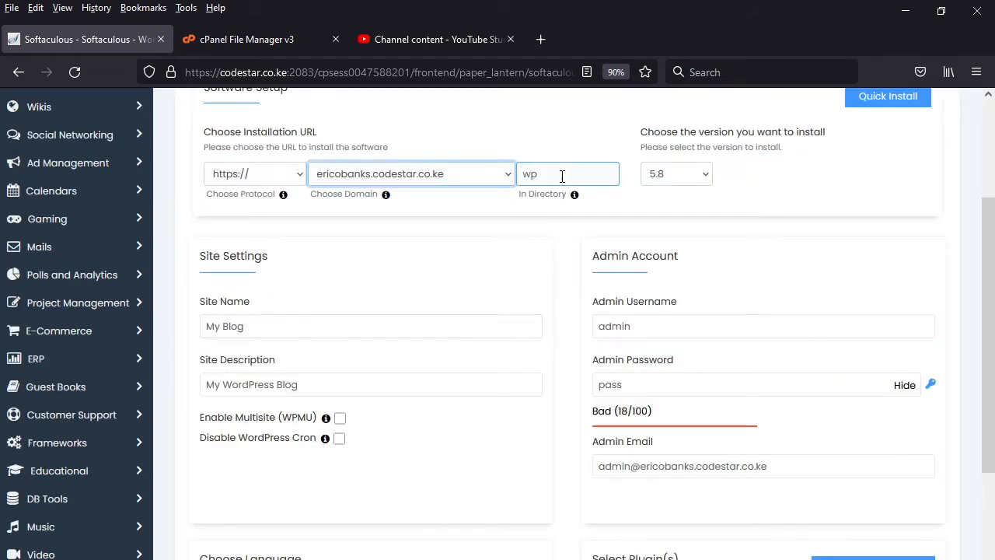
{"action": "double_click", "coordinate": [561, 175]}
{"action": "type", "text": "Bi"}
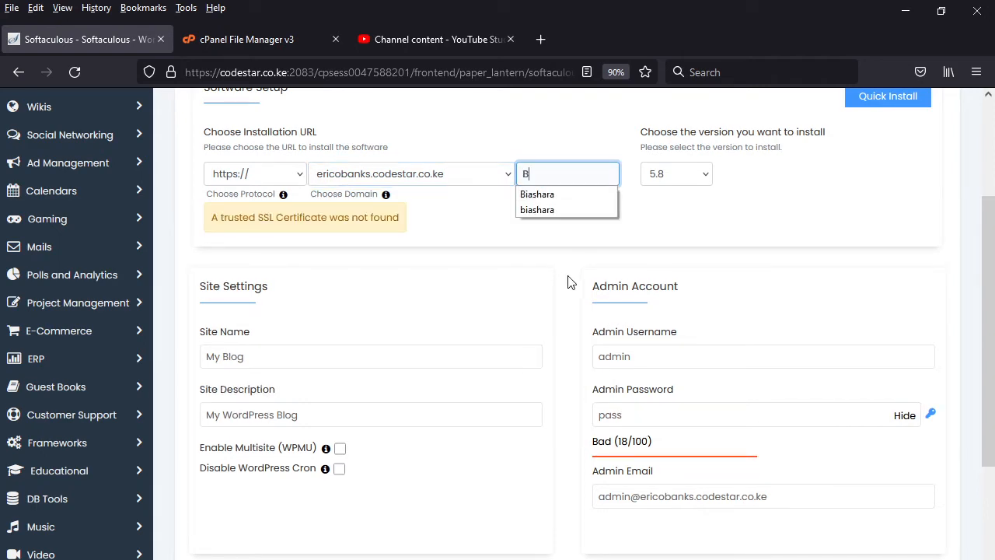
{"action": "left_click", "coordinate": [544, 196]}
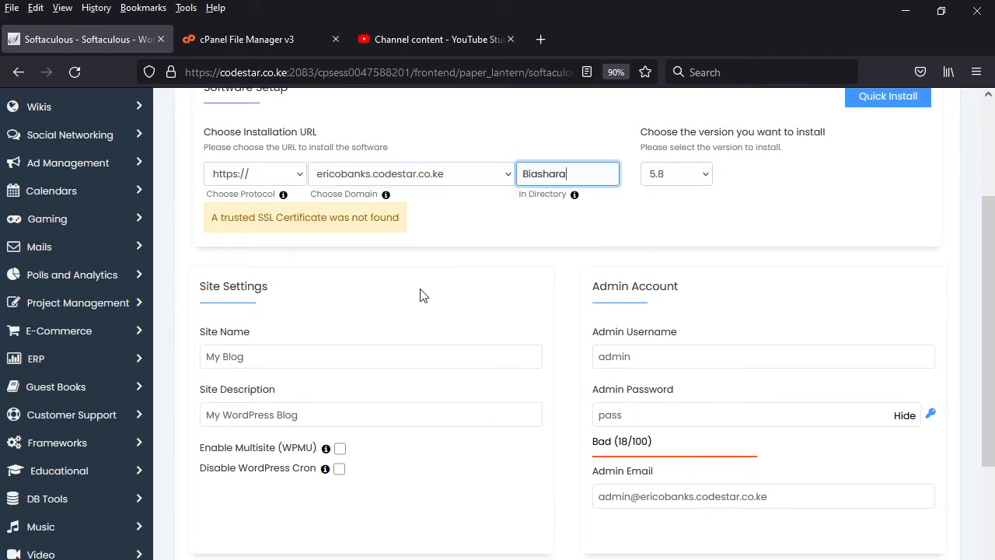
{"action": "scroll", "coordinate": [422, 296], "scroll_direction": "down", "scroll_amount": 9}
{"action": "scroll", "coordinate": [447, 355], "scroll_direction": "down", "scroll_amount": 1}
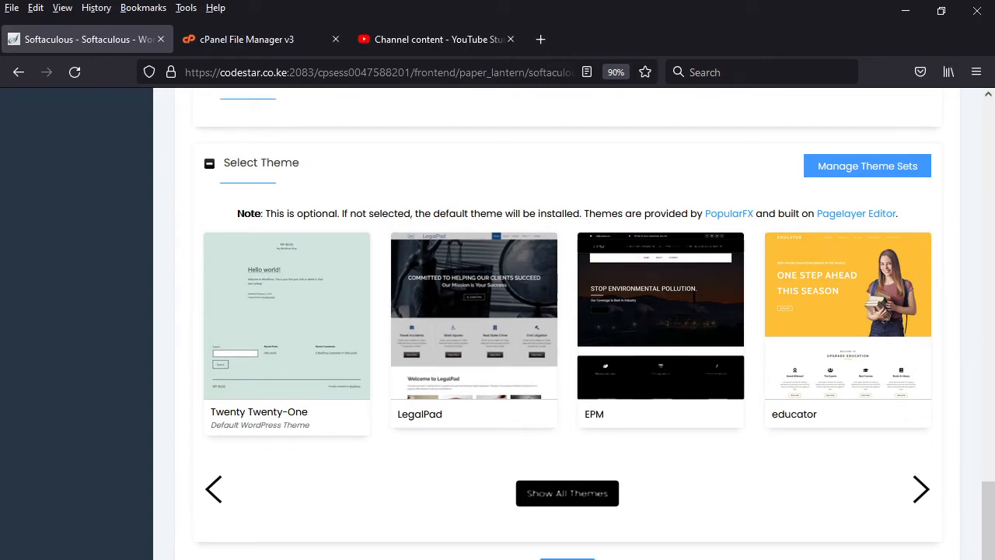
{"action": "scroll", "coordinate": [320, 457], "scroll_direction": "up", "scroll_amount": 6}
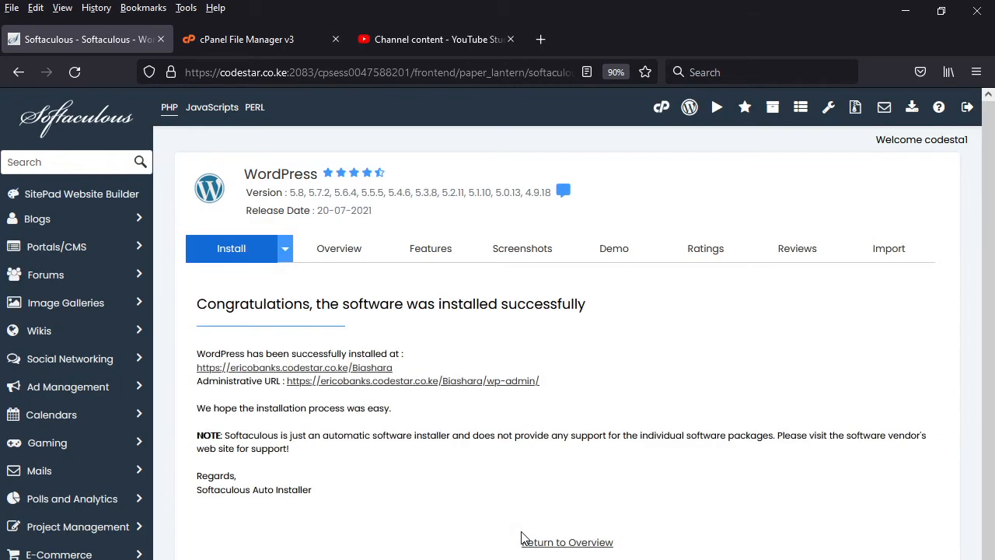
- Open the Biashara site's administrative URL in a new tab, return Softaculous to the cPanel main page and switch to the WordPress dashboard
{"action": "right_click", "coordinate": [412, 382]}
{"action": "left_click", "coordinate": [437, 398]}
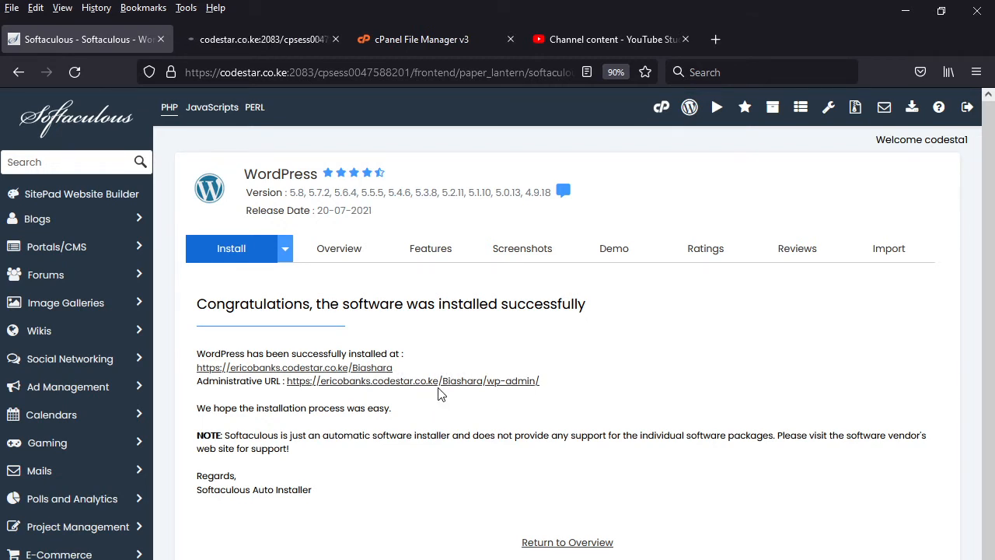
{"action": "left_click", "coordinate": [660, 106]}
{"action": "left_click", "coordinate": [262, 41]}
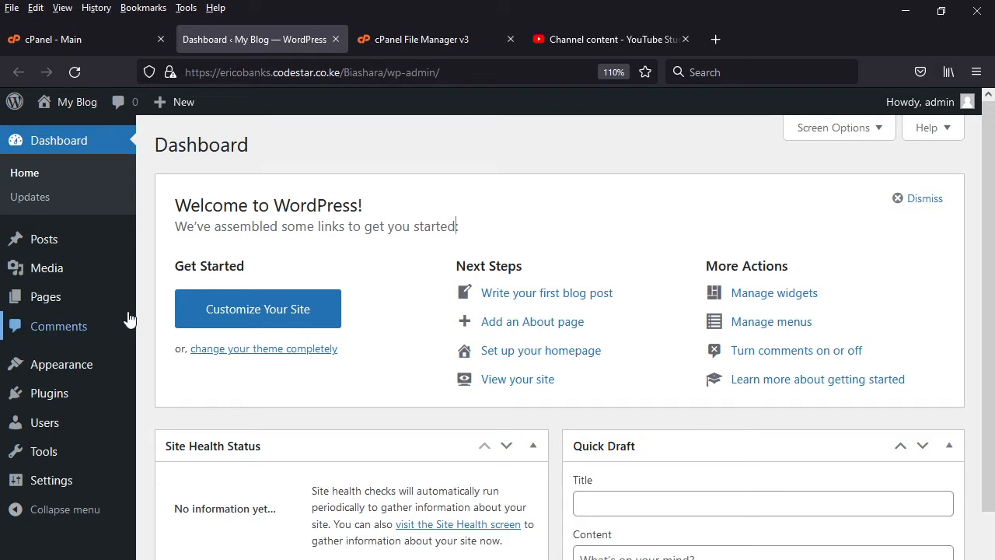
- From the list of all posts, move the "Hello world!" post to the trash with a bulk action
{"action": "left_click", "coordinate": [14, 240]}
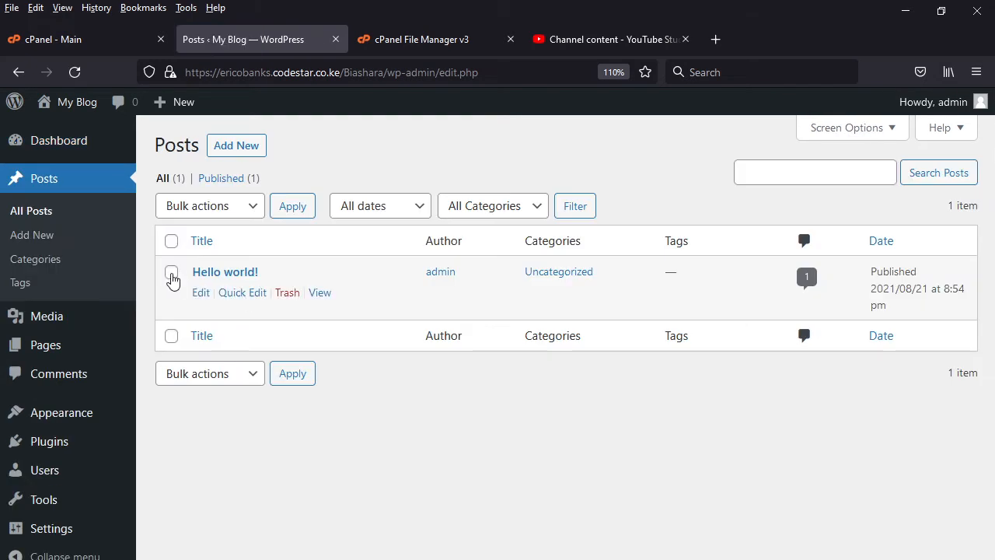
{"action": "left_click", "coordinate": [171, 273]}
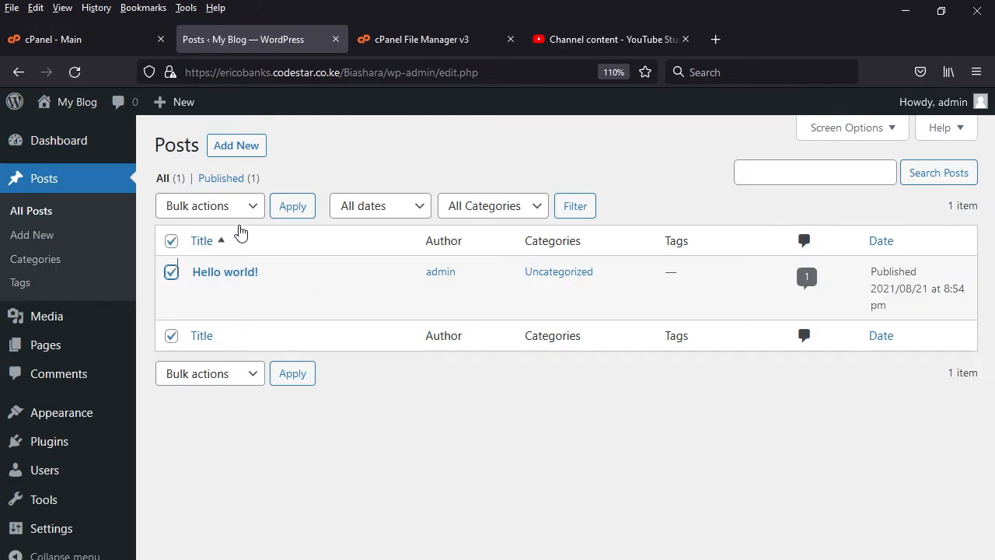
{"action": "left_click", "coordinate": [247, 210]}
{"action": "left_click", "coordinate": [212, 289]}
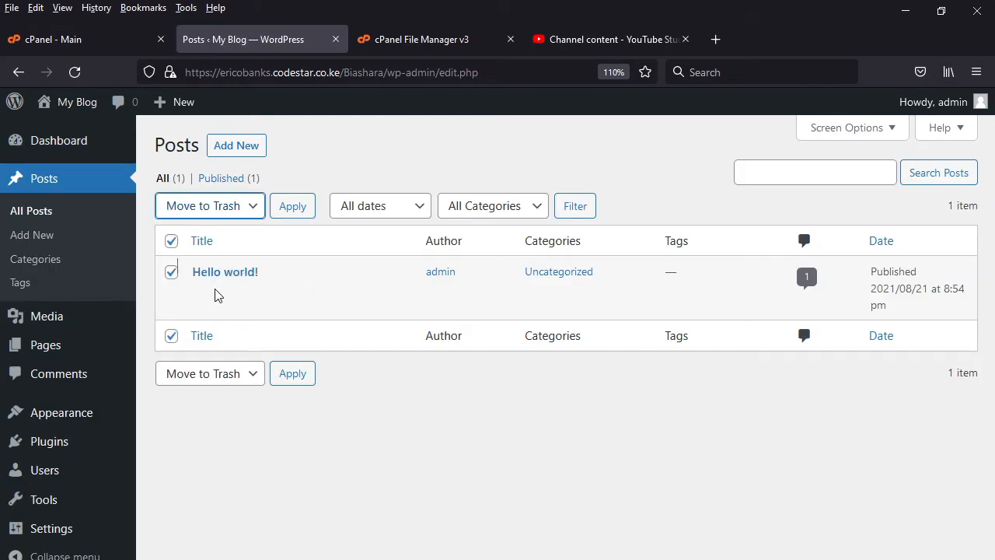
{"action": "left_click", "coordinate": [291, 210]}
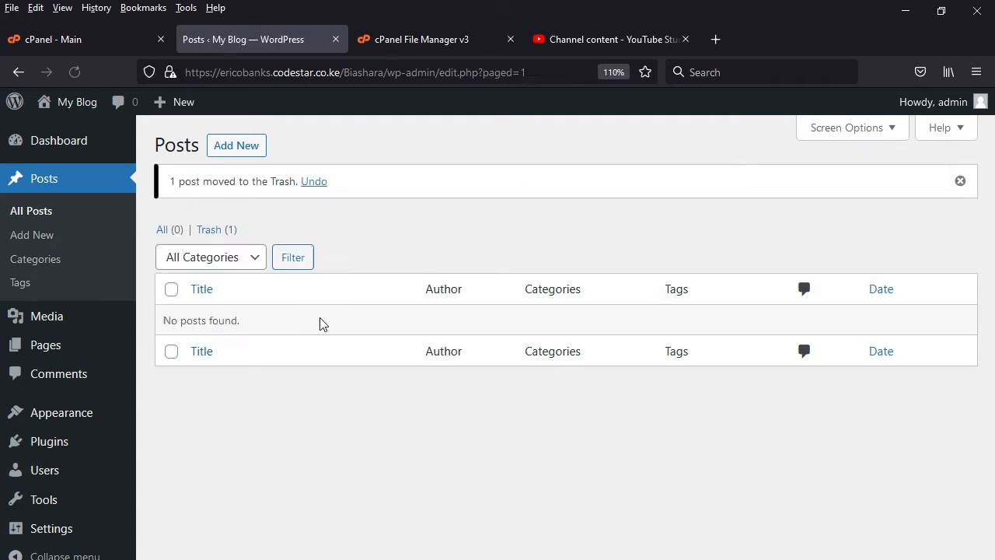
- Permanently delete the trashed "Hello world!" post with a bulk action
{"action": "left_click", "coordinate": [210, 233]}
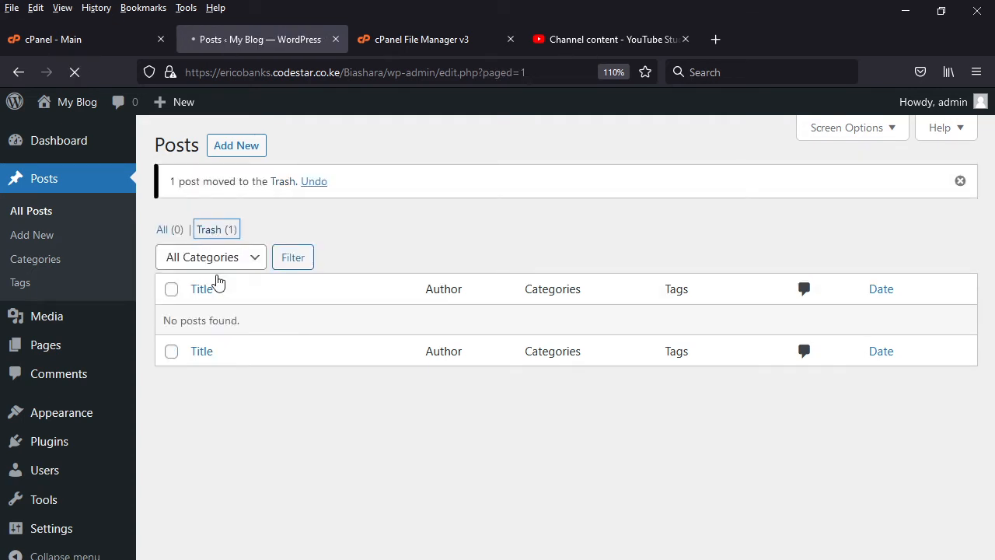
{"action": "left_click", "coordinate": [171, 272]}
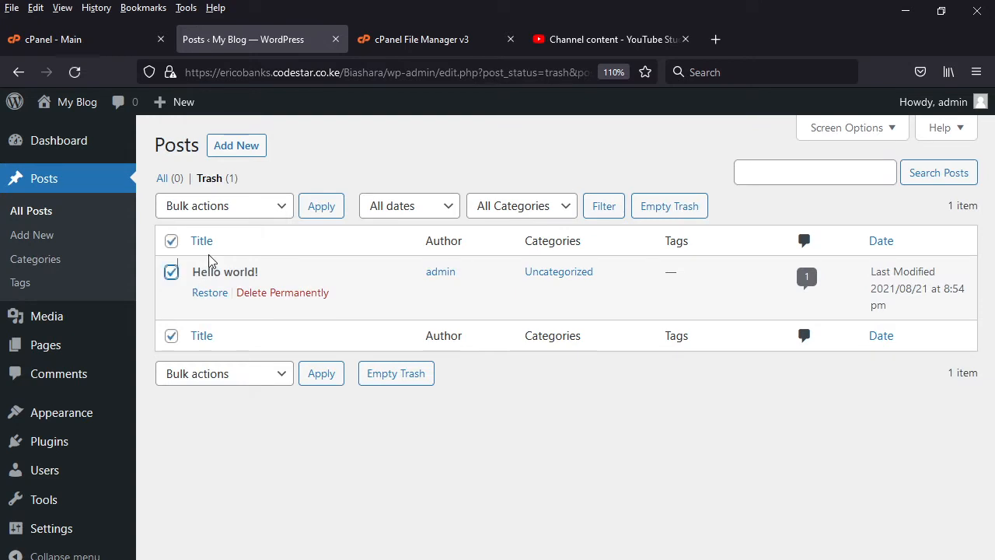
{"action": "left_click", "coordinate": [287, 214]}
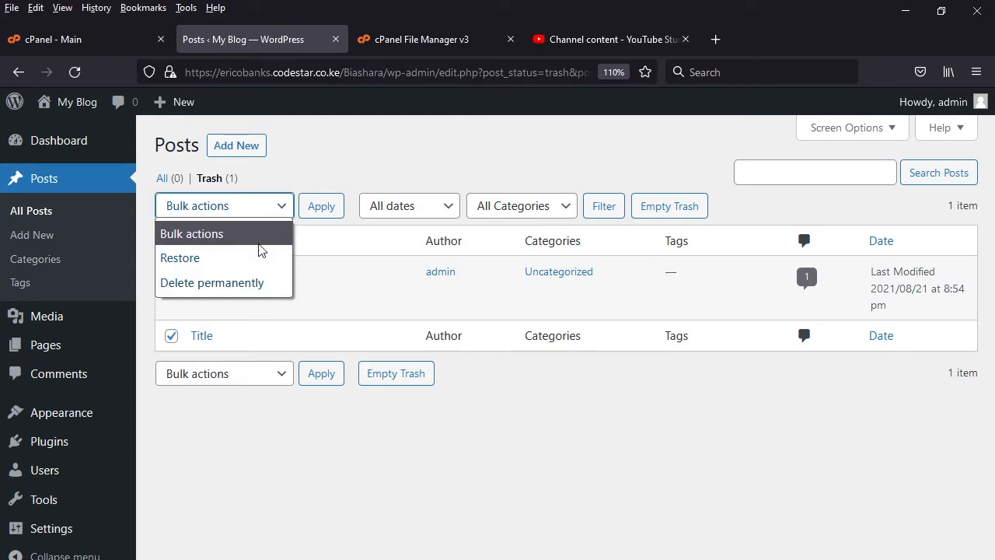
{"action": "left_click", "coordinate": [222, 284]}
{"action": "left_click", "coordinate": [321, 207]}
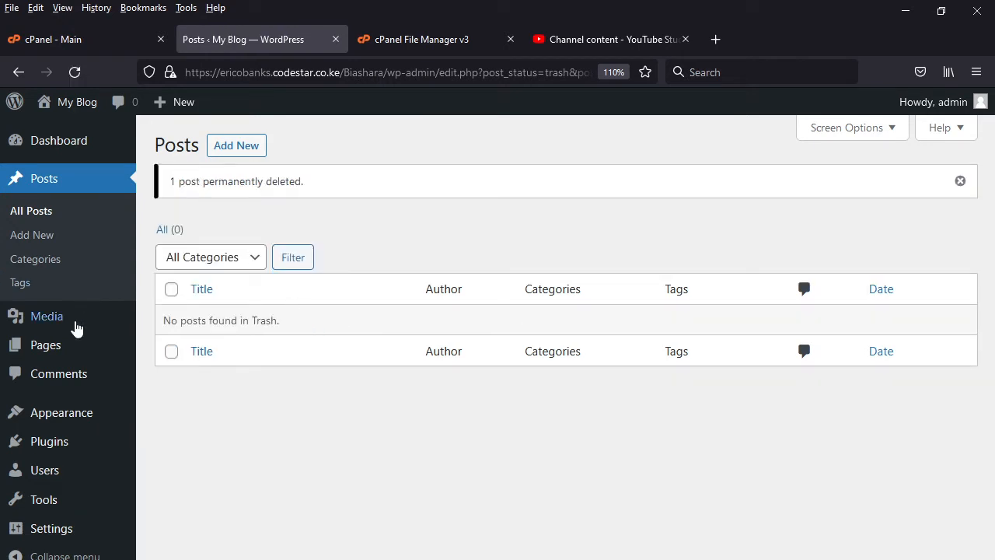
- From the list of all pages, move the Privacy Policy and Sample Page entries to the trash with a bulk action
{"action": "mouse_move", "coordinate": [62, 354]}
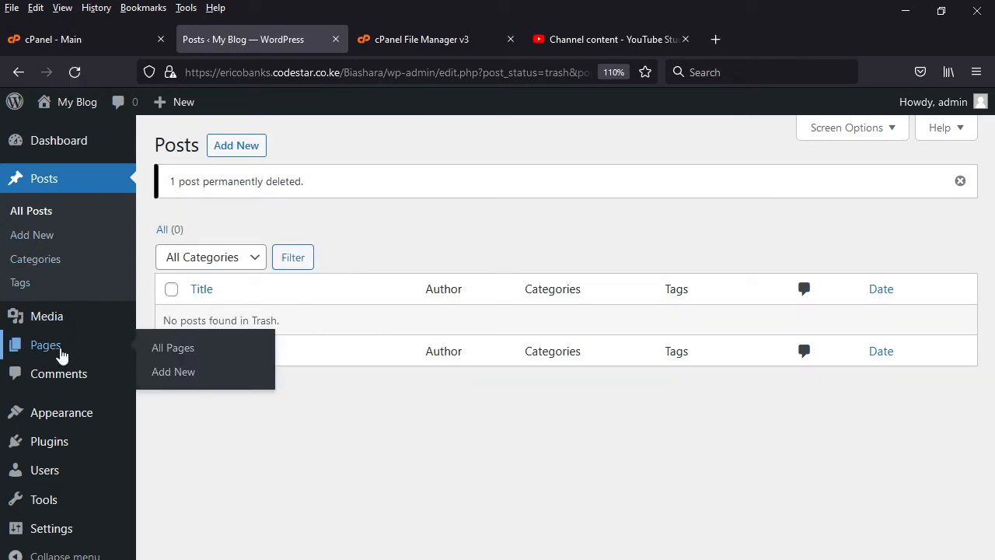
{"action": "left_click", "coordinate": [184, 350]}
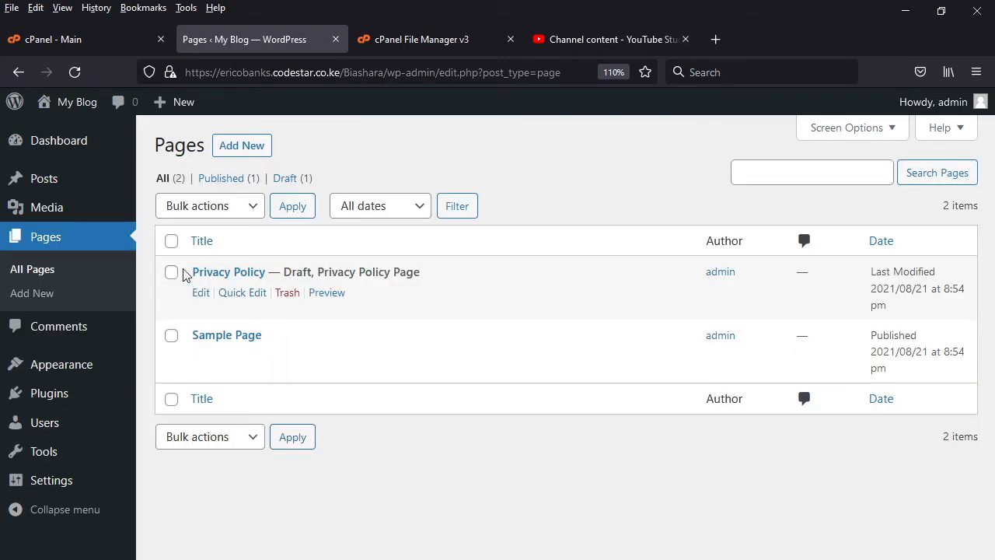
{"action": "left_click", "coordinate": [171, 241]}
{"action": "left_click", "coordinate": [251, 205]}
{"action": "left_click", "coordinate": [200, 288]}
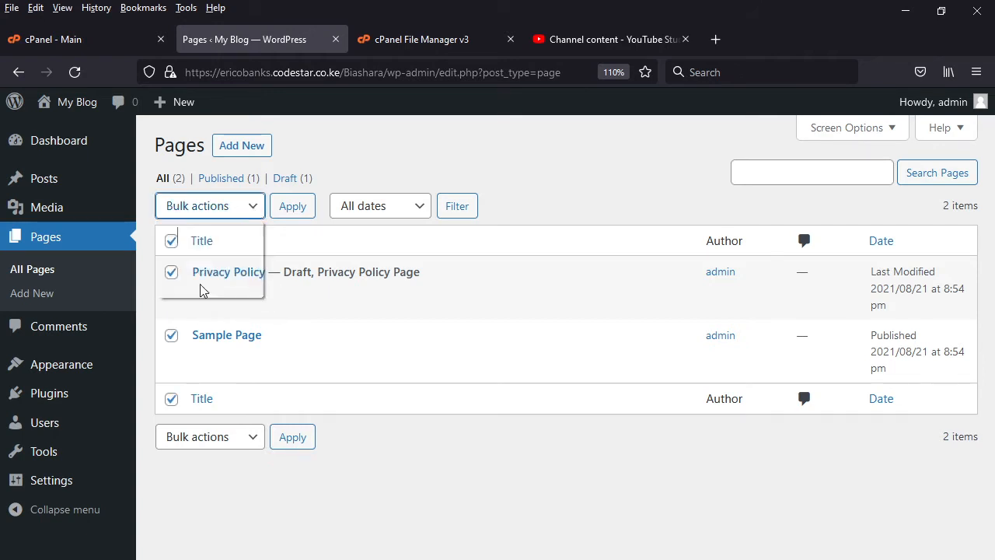
{"action": "left_click", "coordinate": [292, 209]}
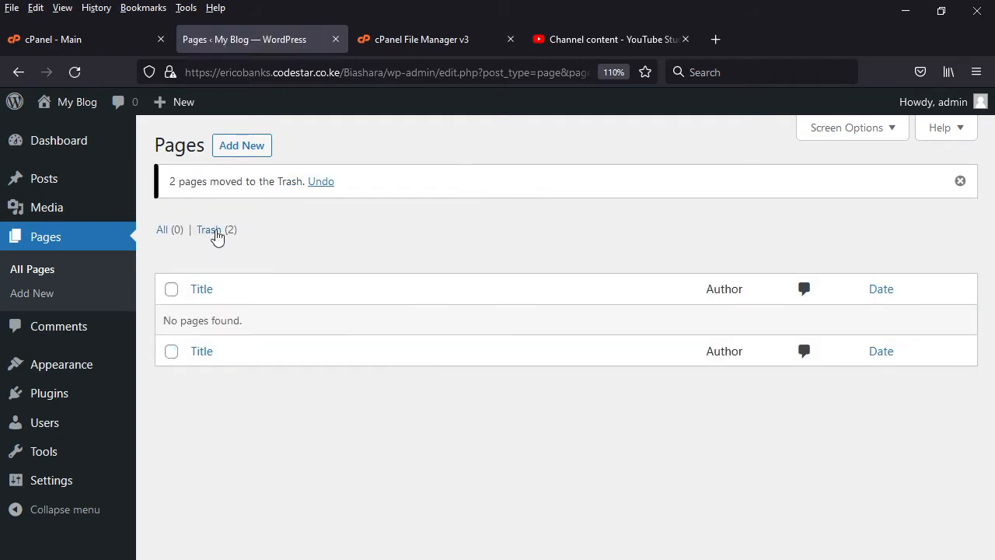
- Permanently delete the trashed Privacy Policy and Sample Page entries with a bulk action
{"action": "left_click", "coordinate": [211, 230]}
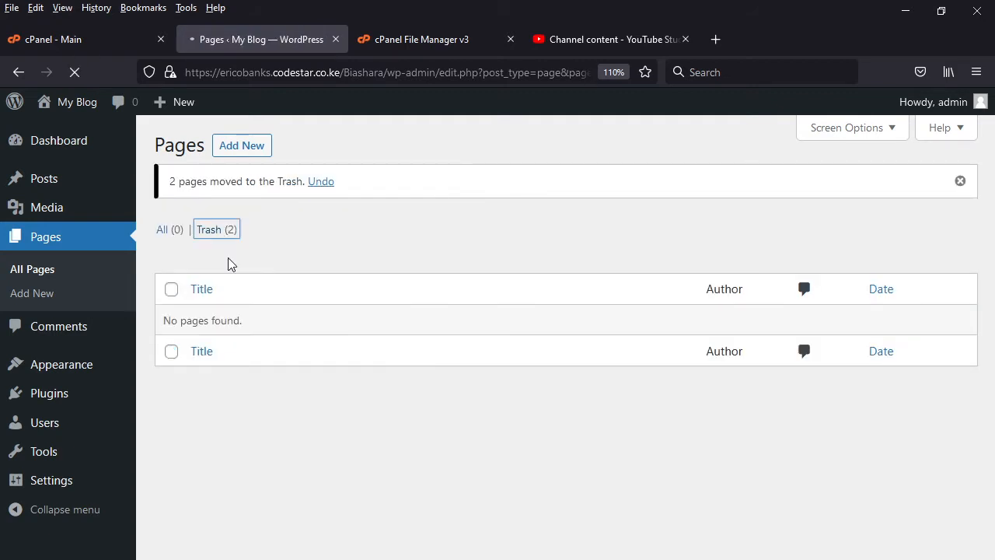
{"action": "left_click", "coordinate": [171, 242]}
{"action": "left_click", "coordinate": [226, 206]}
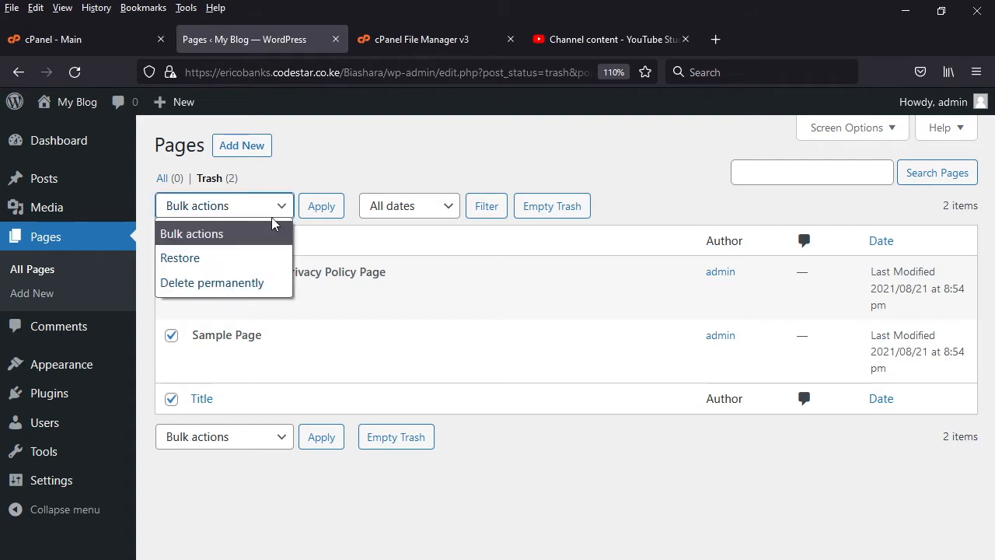
{"action": "left_click", "coordinate": [225, 280]}
{"action": "left_click", "coordinate": [322, 207]}
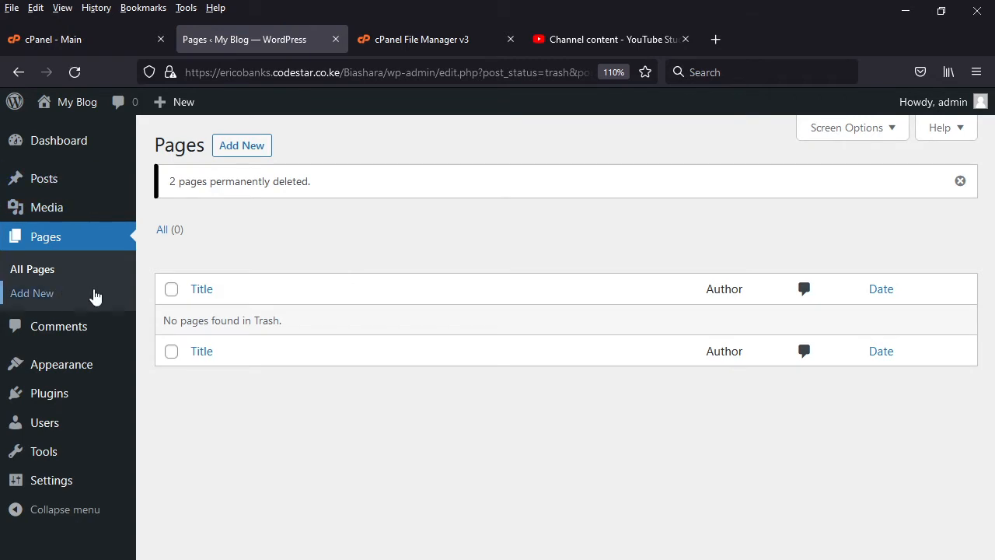
- Copy the site's base address up to "Biashara/" and open the public front page in a new tab
{"action": "mouse_move", "coordinate": [110, 390]}
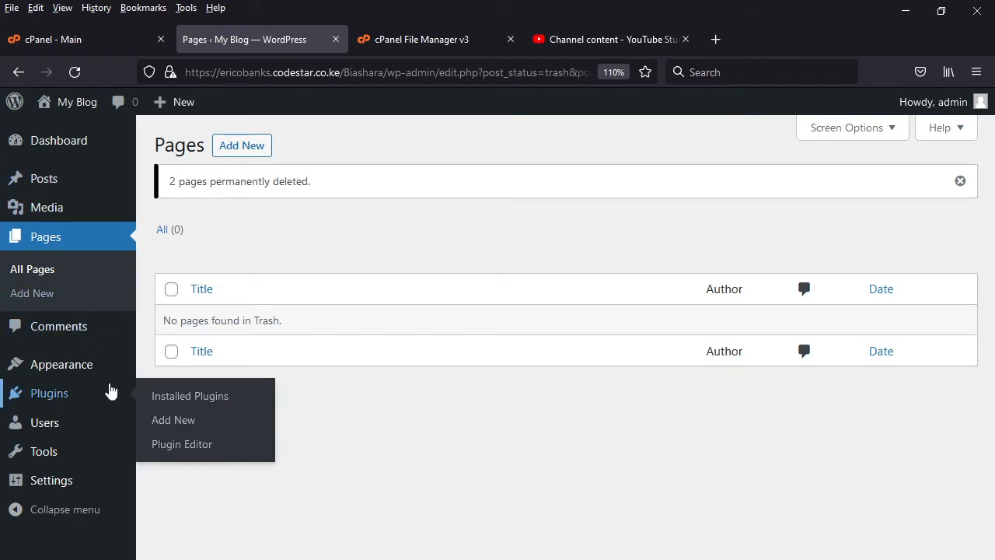
{"action": "mouse_move", "coordinate": [93, 373]}
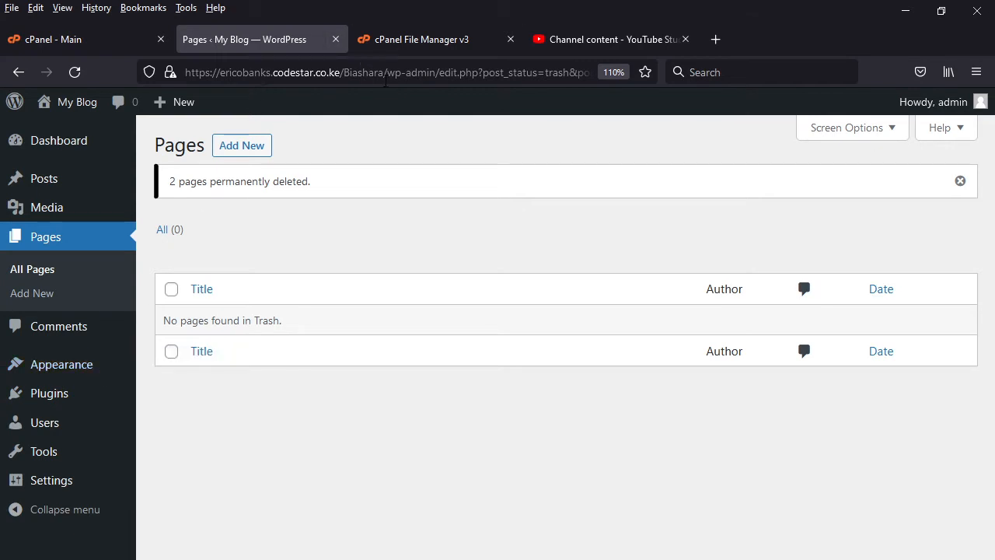
{"action": "left_click_drag", "start_coordinate": [387, 72], "coordinate": [184, 72]}
{"action": "key", "text": "ctrl+c"}
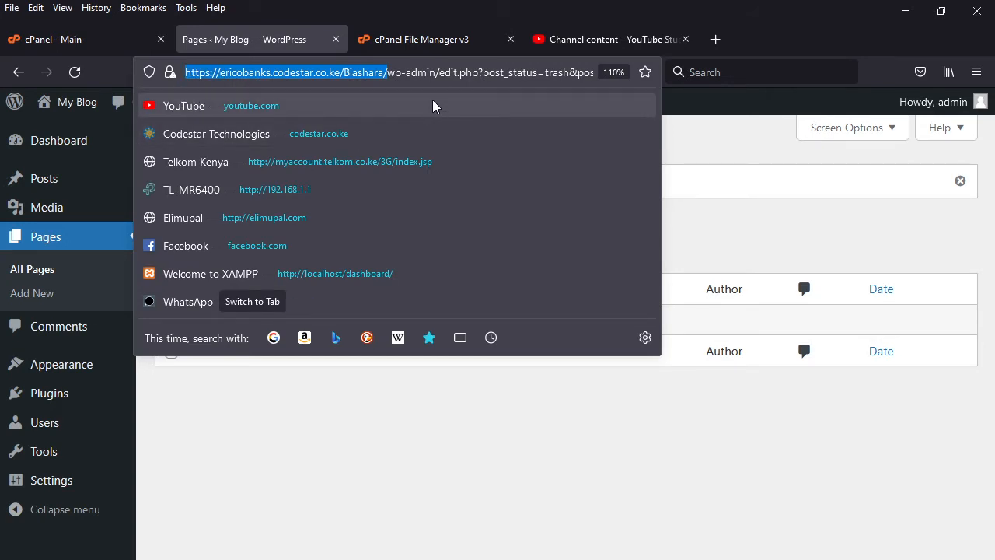
{"action": "left_click", "coordinate": [716, 40]}
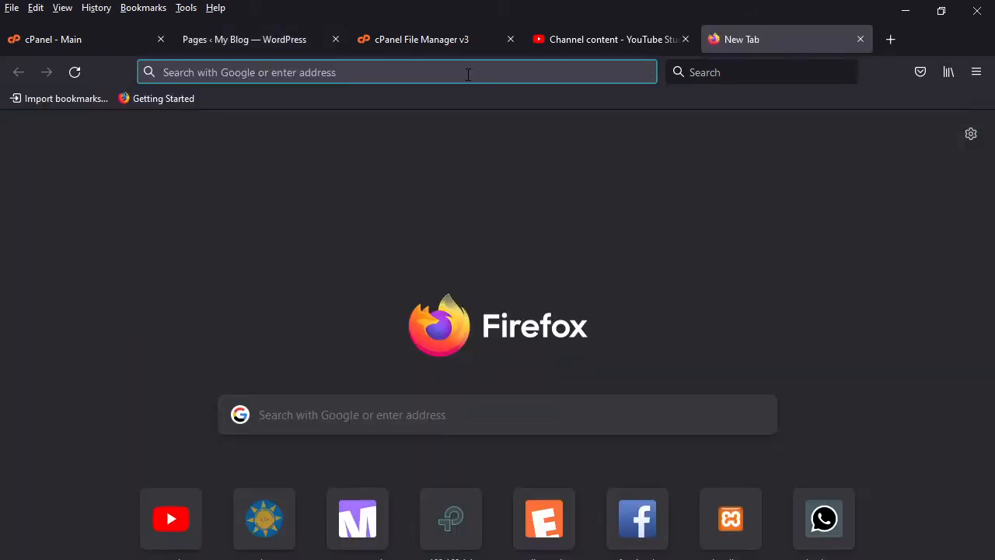
{"action": "left_click", "coordinate": [468, 74]}
{"action": "key", "text": "ctrl+v"}
{"action": "key", "text": "Return"}
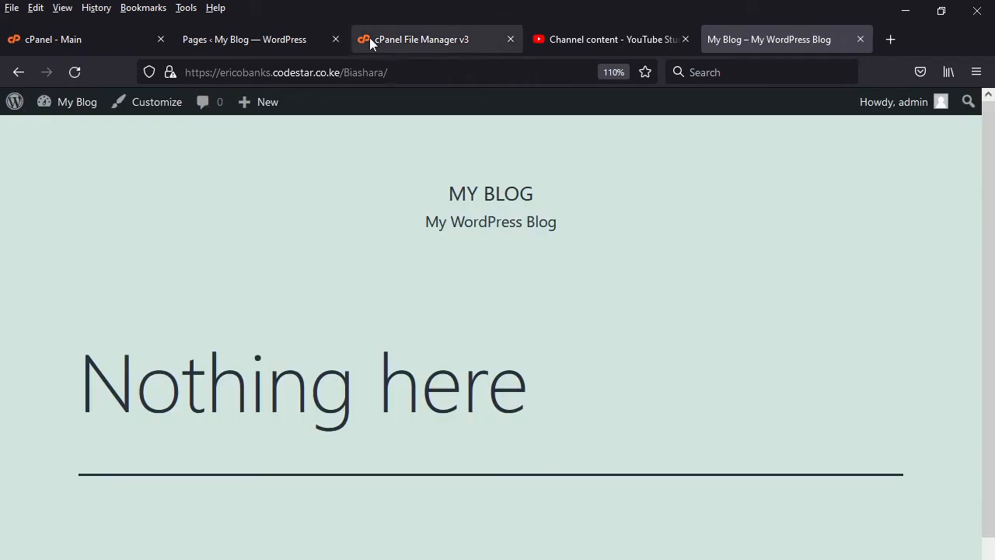
- Return to the WordPress dashboard and enter "Biashara" as the site title in the general settings
{"action": "left_click", "coordinate": [249, 39]}
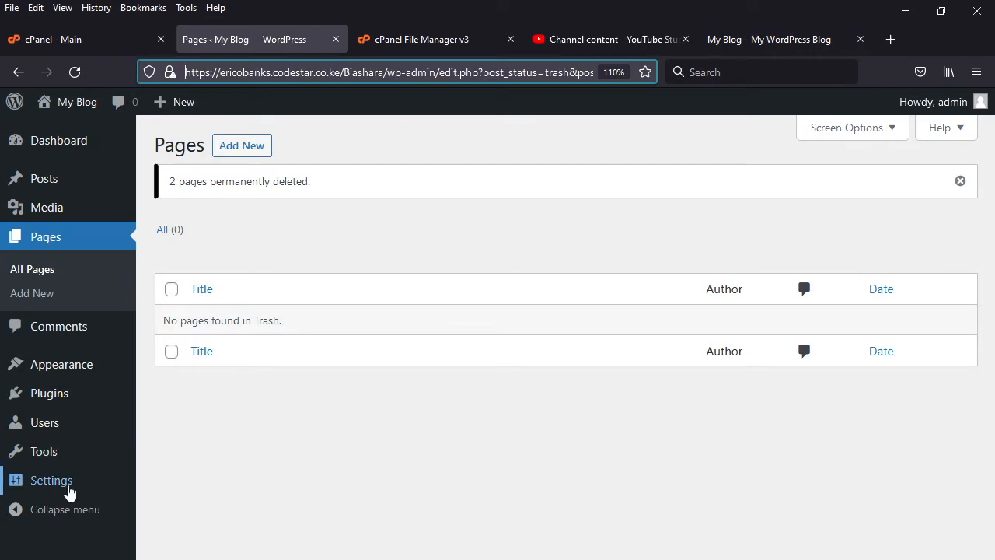
{"action": "mouse_move", "coordinate": [16, 489]}
{"action": "left_click", "coordinate": [156, 483]}
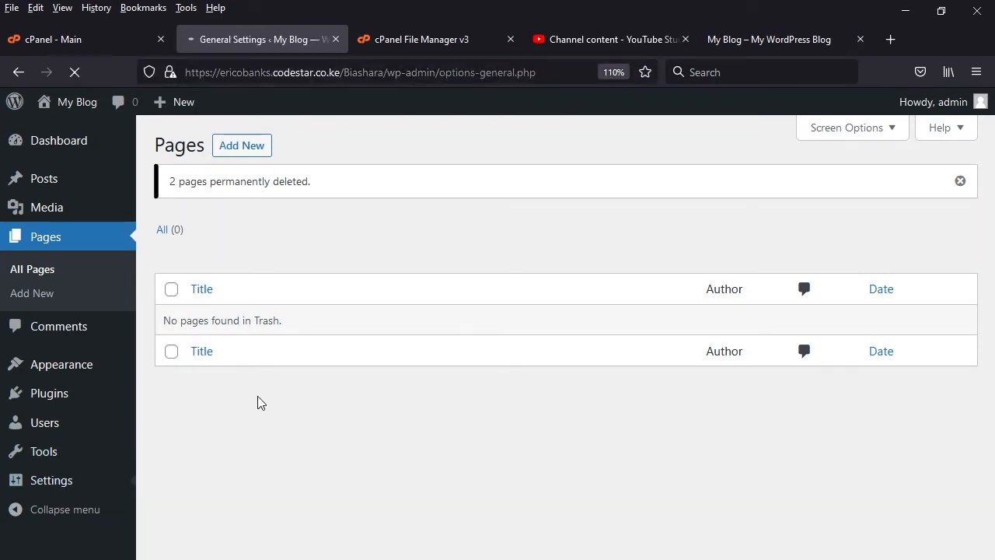
{"action": "left_click_drag", "start_coordinate": [403, 189], "coordinate": [327, 189]}
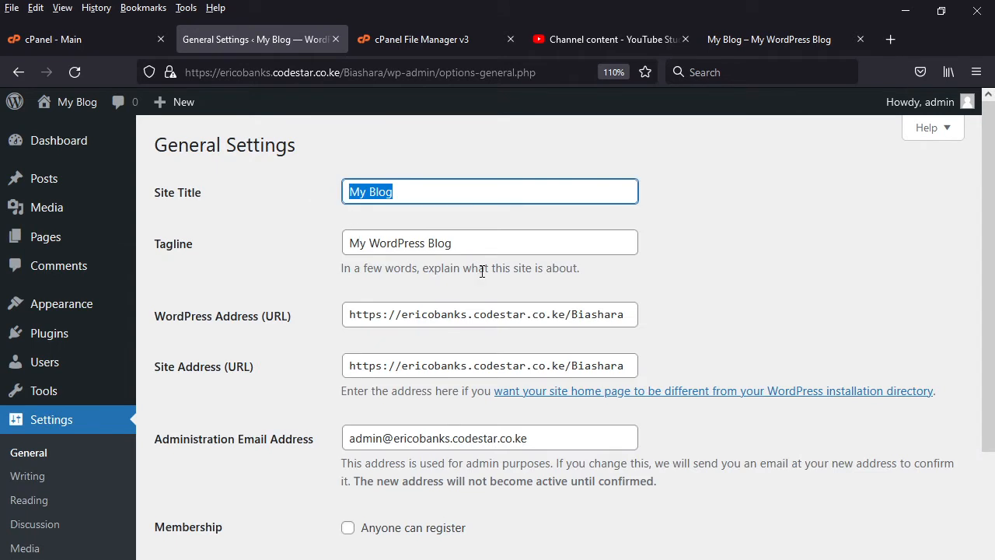
{"action": "type", "text": "B"}
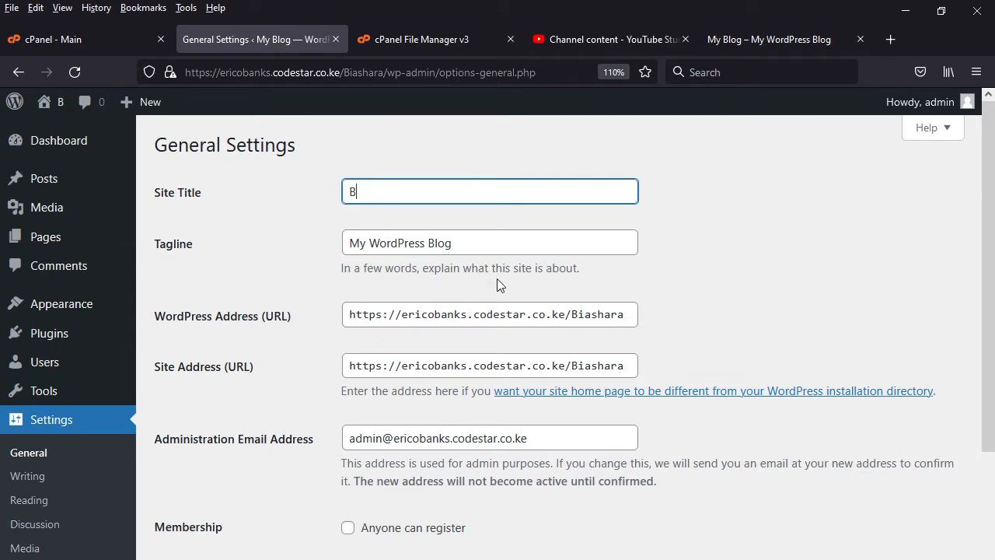
{"action": "type", "text": "iashara"}
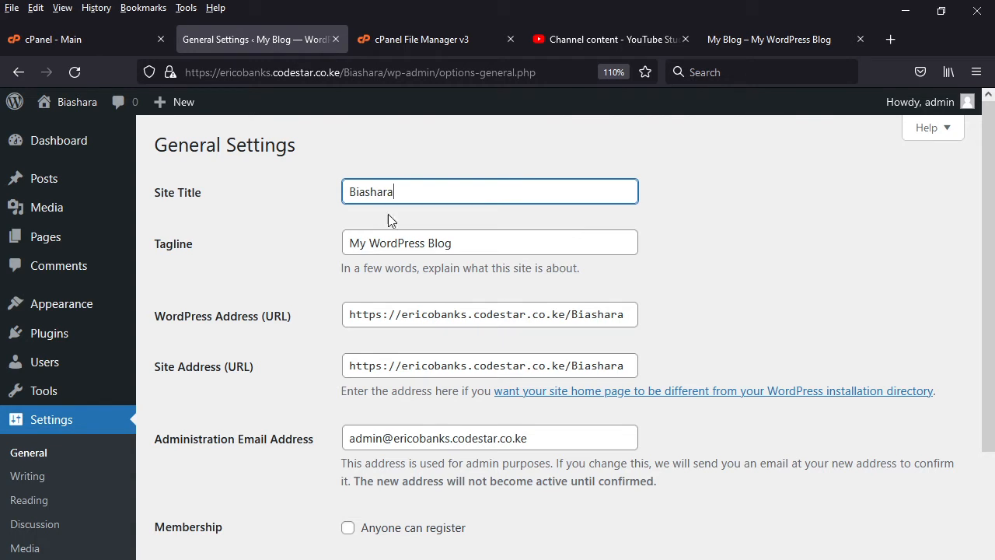
- Set the tagline to "Welcome to Biashara online" and save the general settings
{"action": "left_click_drag", "start_coordinate": [453, 243], "coordinate": [336, 249]}
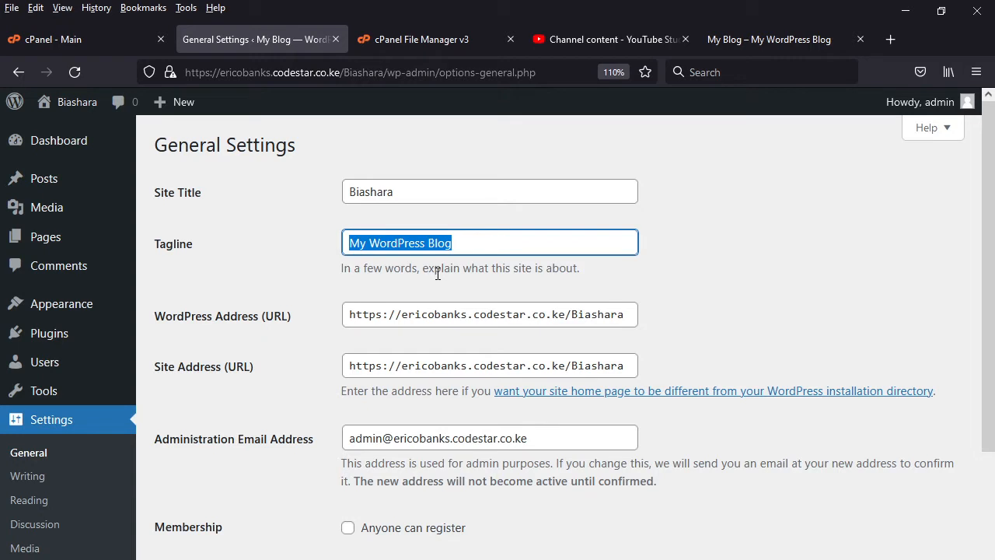
{"action": "type", "text": "Welco"}
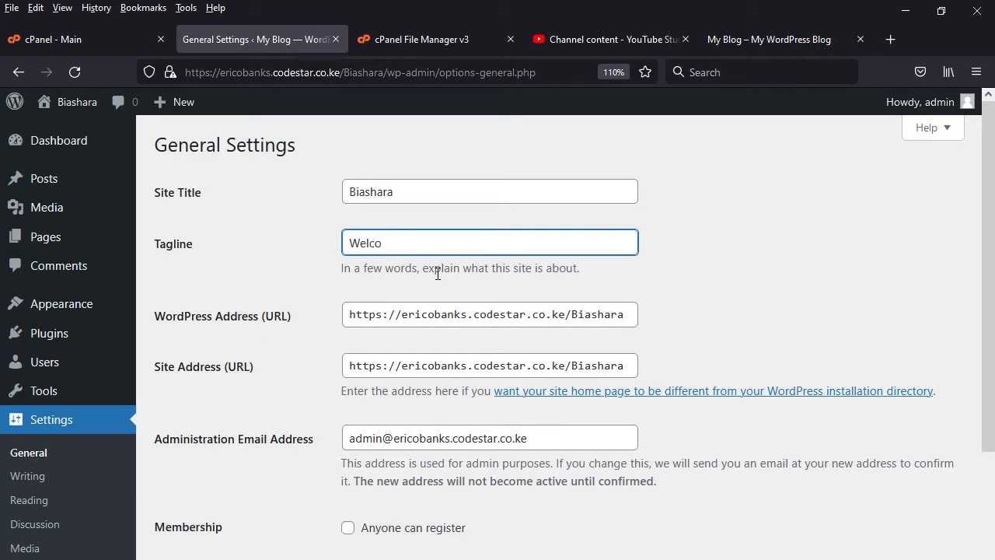
{"action": "type", "text": "me to Biashara online"}
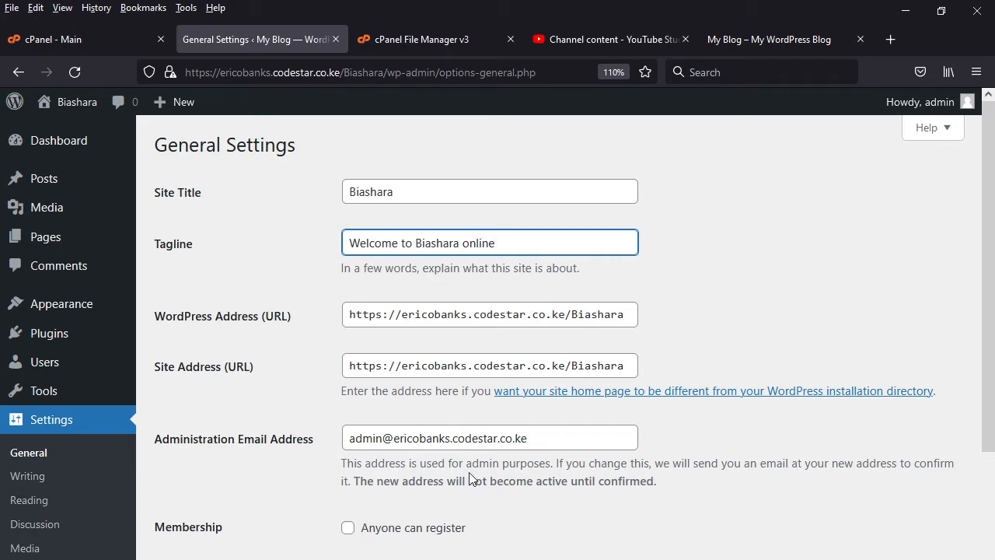
{"action": "scroll", "coordinate": [473, 474], "scroll_direction": "down", "scroll_amount": 7}
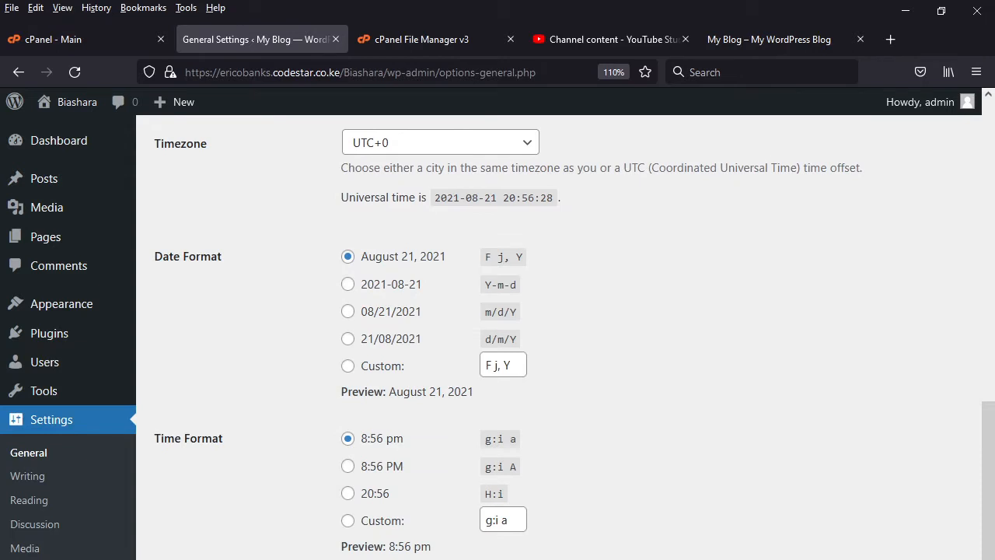
{"action": "key", "text": "Return"}
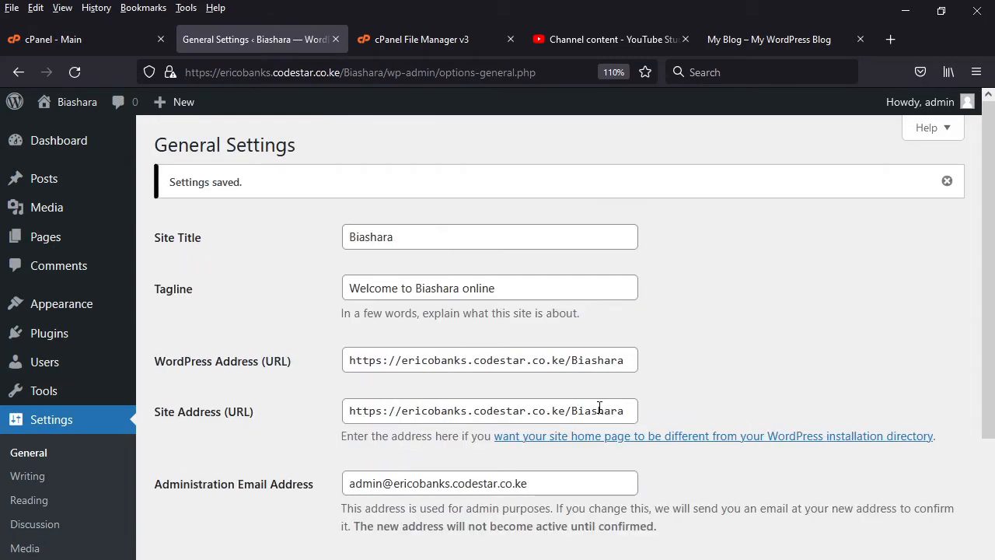
- Review the saved general settings, and reload the public front page to check the site title and tagline
{"action": "scroll", "coordinate": [491, 456], "scroll_direction": "down", "scroll_amount": 3}
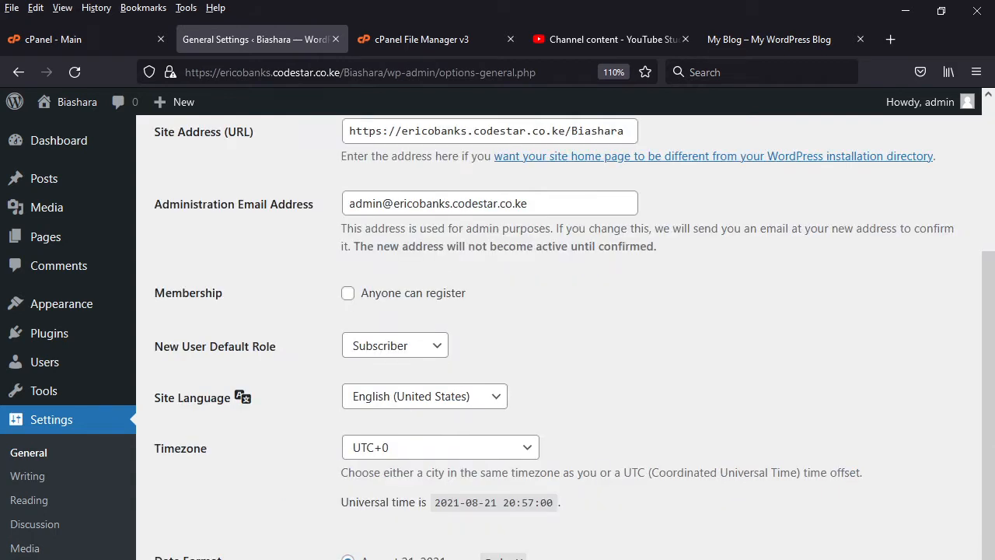
{"action": "scroll", "coordinate": [373, 513], "scroll_direction": "up", "scroll_amount": 3}
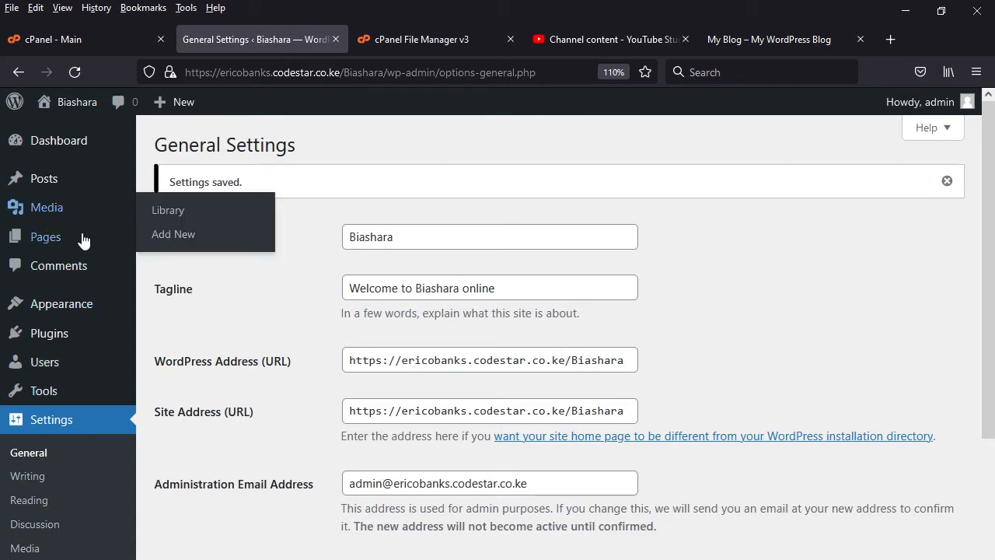
{"action": "mouse_move", "coordinate": [56, 250]}
{"action": "mouse_move", "coordinate": [57, 191]}
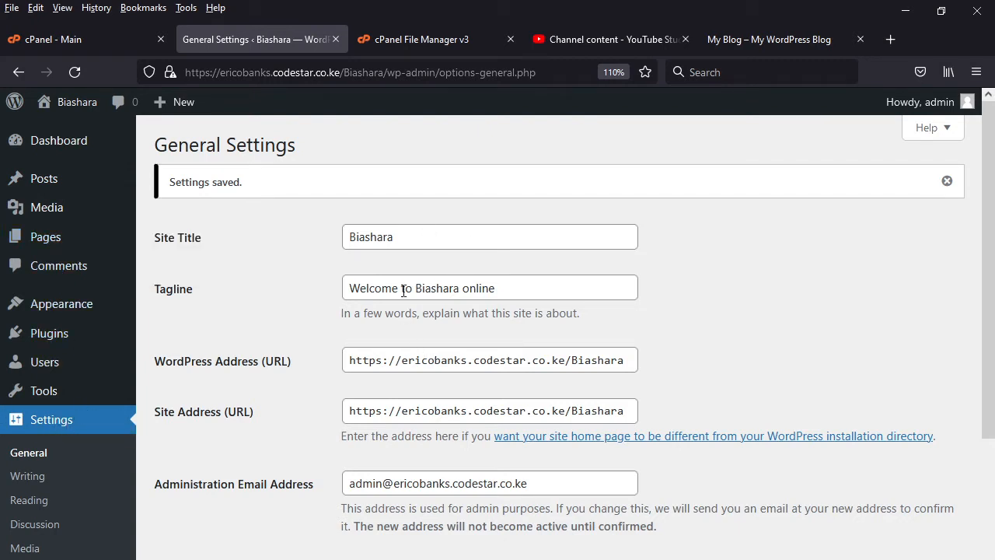
{"action": "left_click", "coordinate": [760, 35]}
{"action": "left_click", "coordinate": [76, 71]}
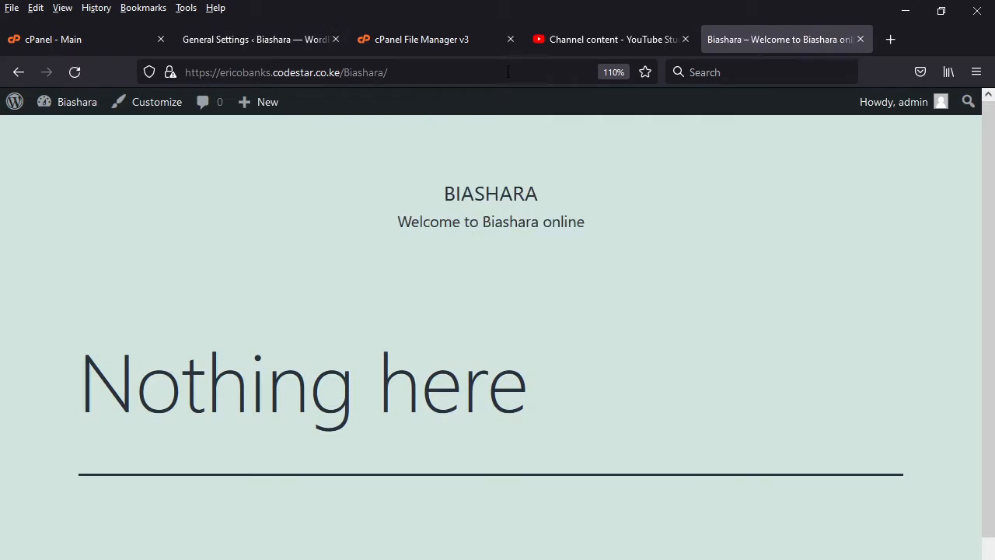
- Change the site title to "Biashara Online" in the general settings, save, and reload the public front page to check it
{"action": "left_click", "coordinate": [251, 42]}
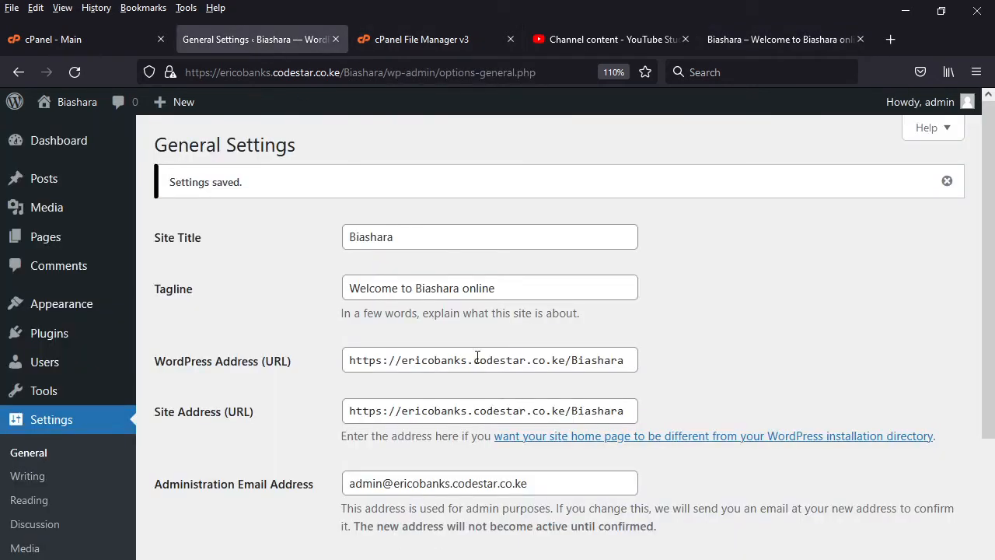
{"action": "left_click", "coordinate": [414, 237]}
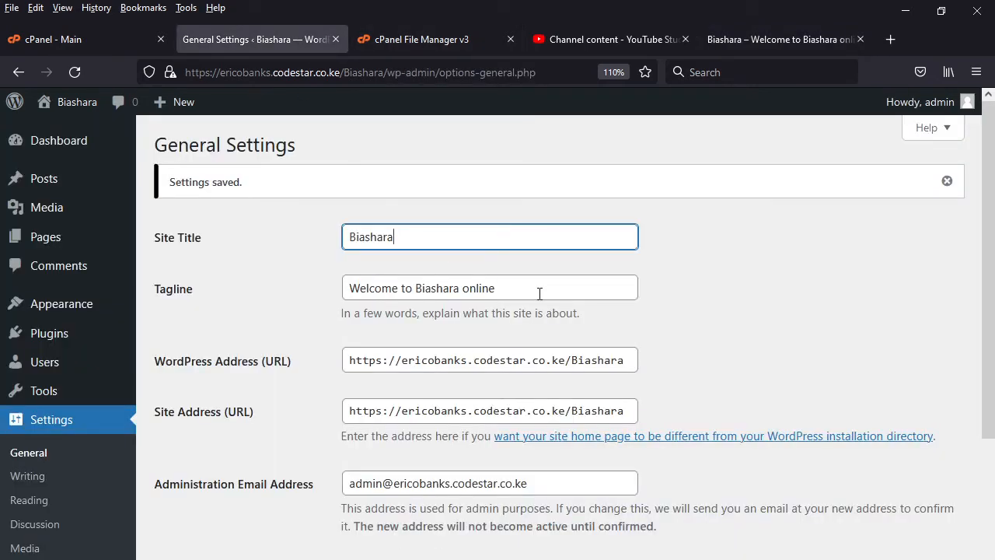
{"action": "type", "text": "O"}
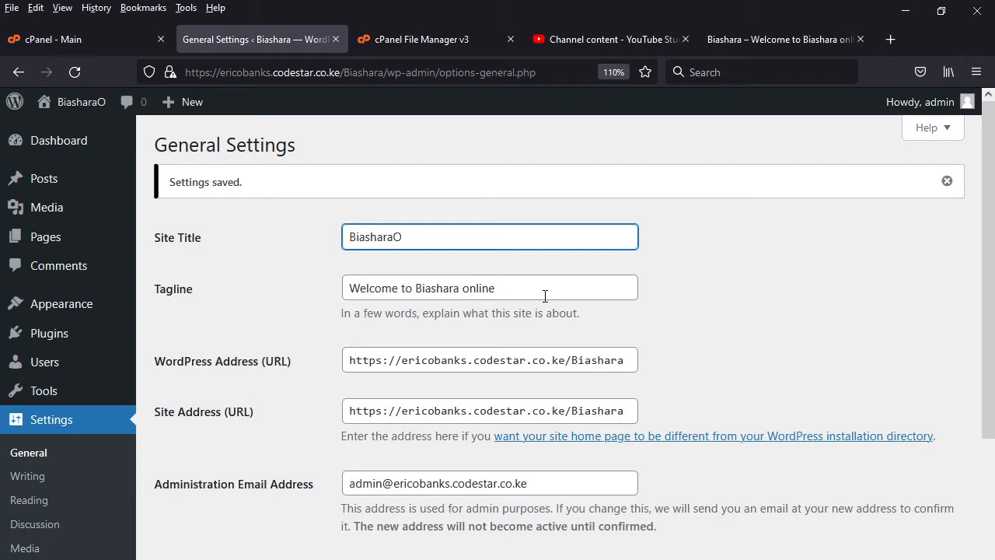
{"action": "key", "text": "BackSpace"}
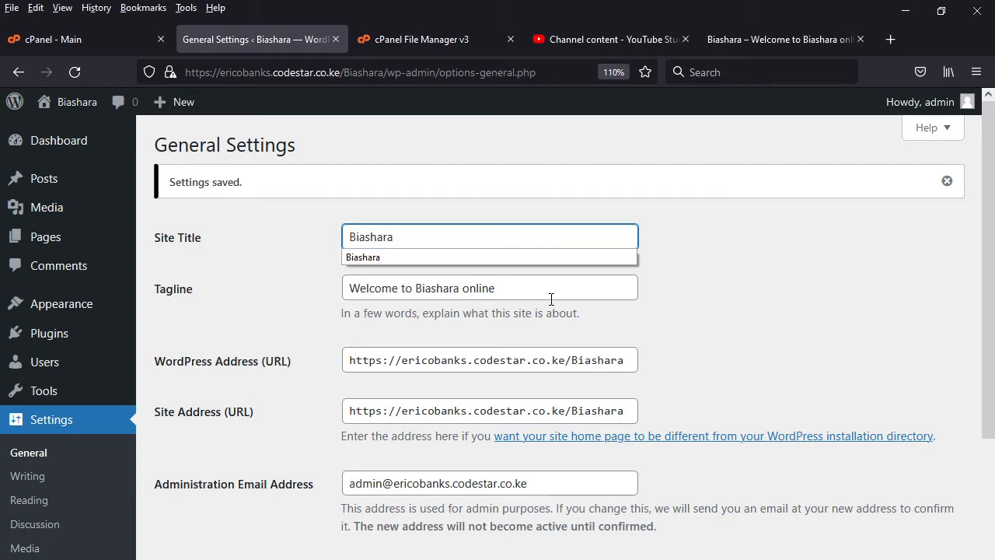
{"action": "type", "text": "Online"}
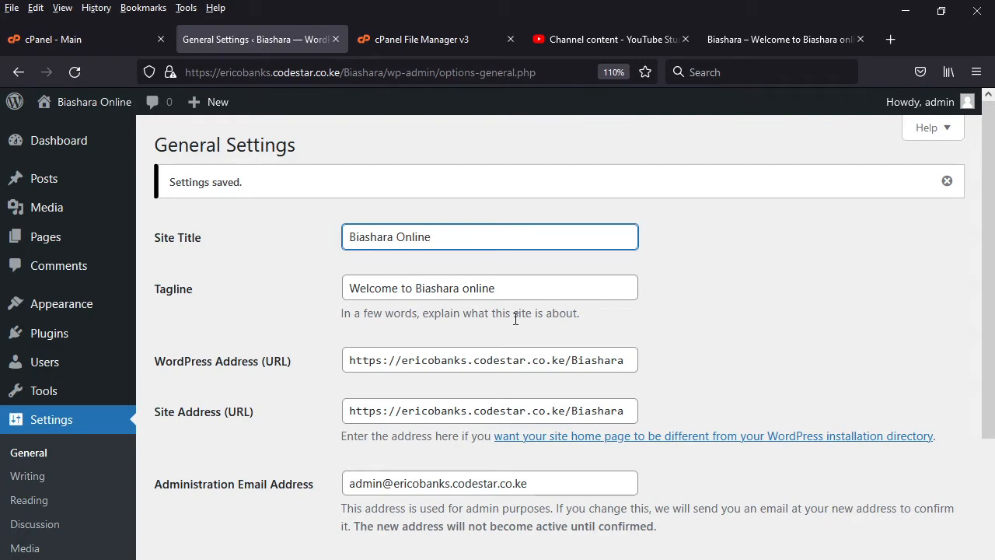
{"action": "scroll", "coordinate": [555, 308], "scroll_direction": "down", "scroll_amount": 5}
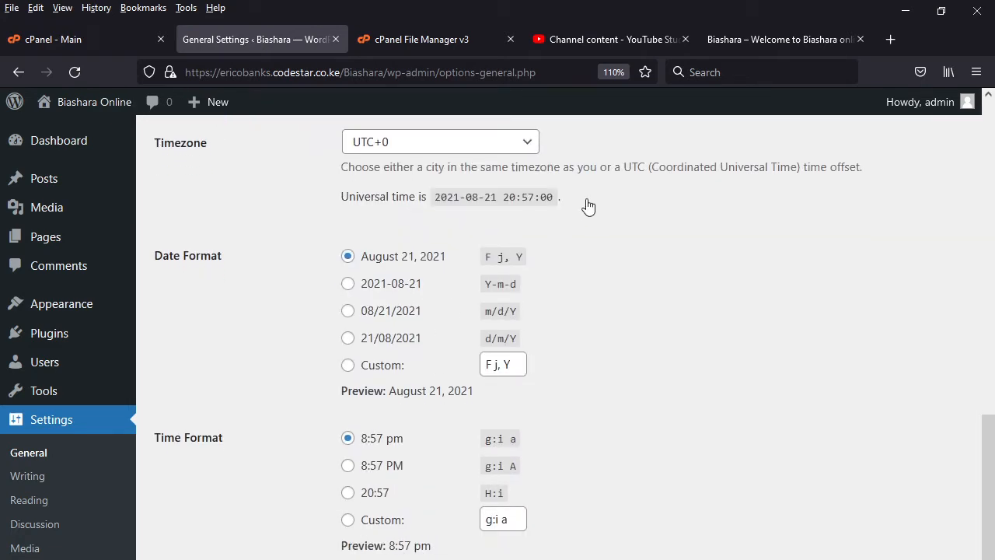
{"action": "left_click", "coordinate": [190, 559]}
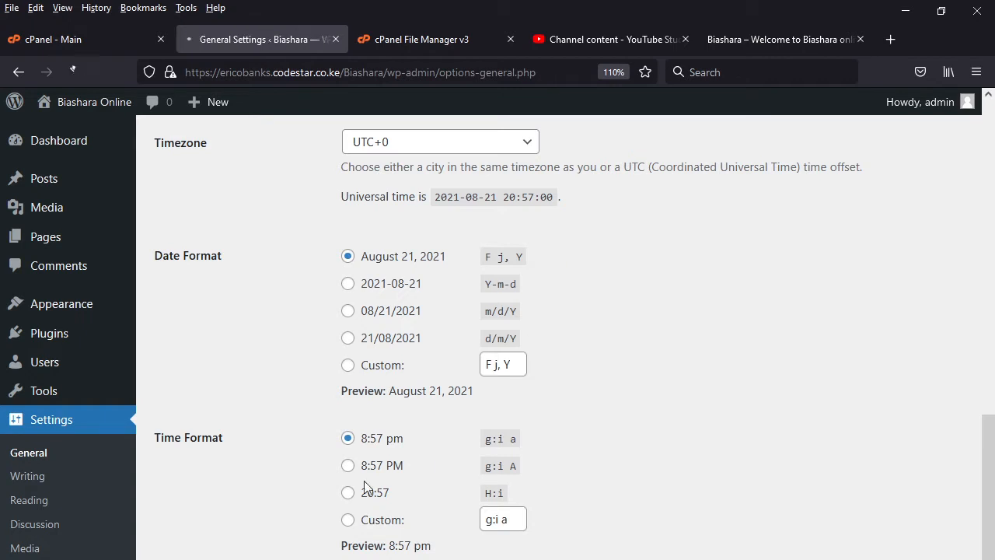
{"action": "left_click", "coordinate": [787, 39]}
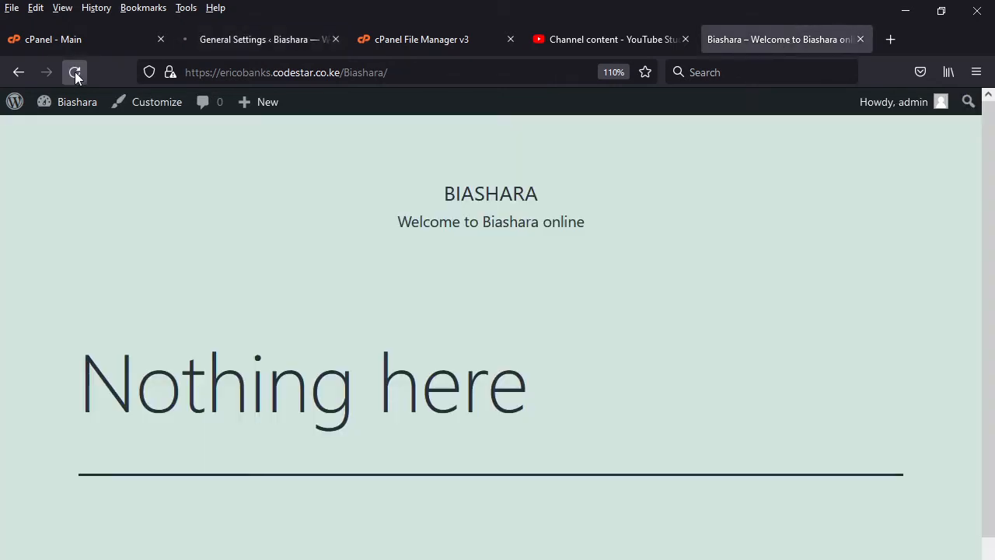
{"action": "left_click", "coordinate": [74, 71]}
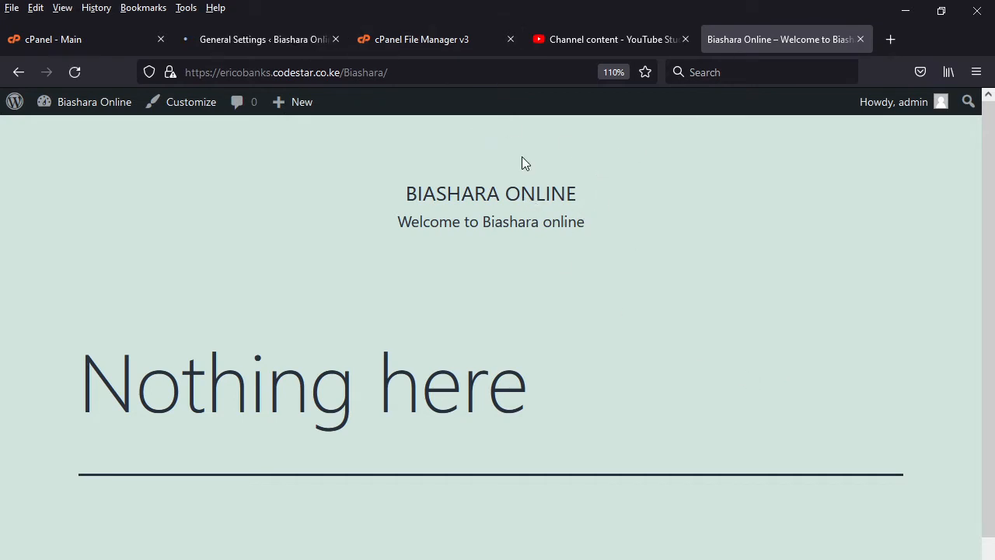
- Return to the WordPress dashboard, open the theme management page, and check the m-shop archive in the woocomerce folder
{"action": "left_click", "coordinate": [259, 33]}
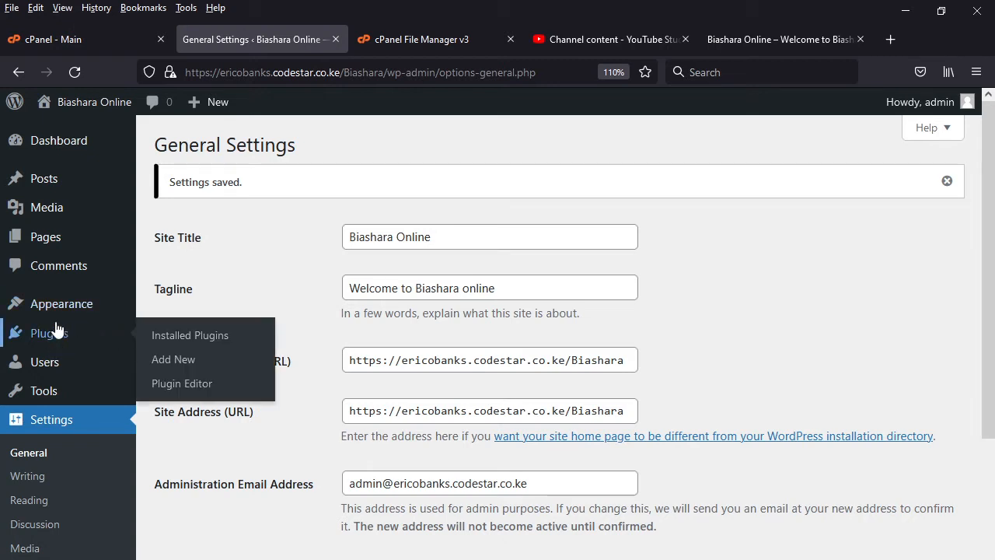
{"action": "mouse_move", "coordinate": [62, 314]}
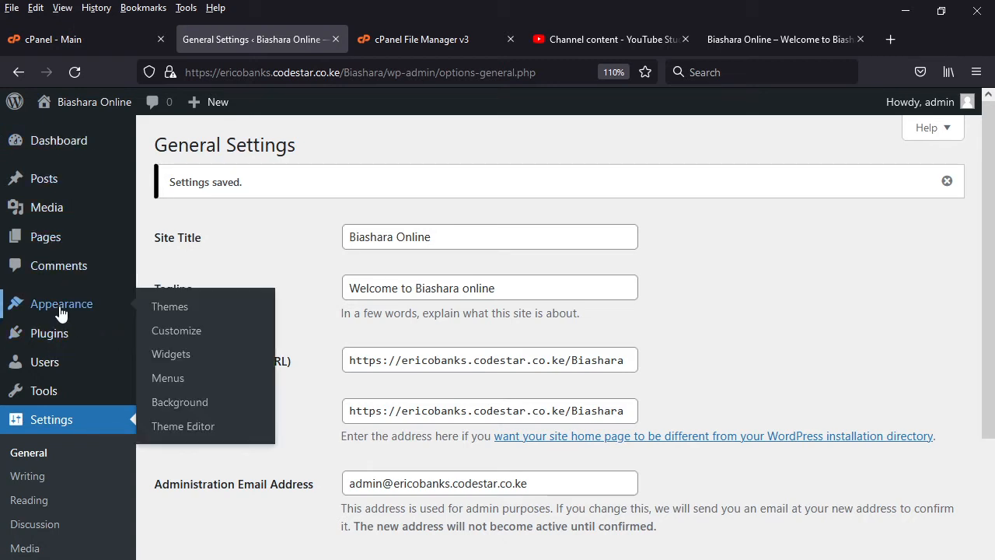
{"action": "left_click", "coordinate": [176, 309]}
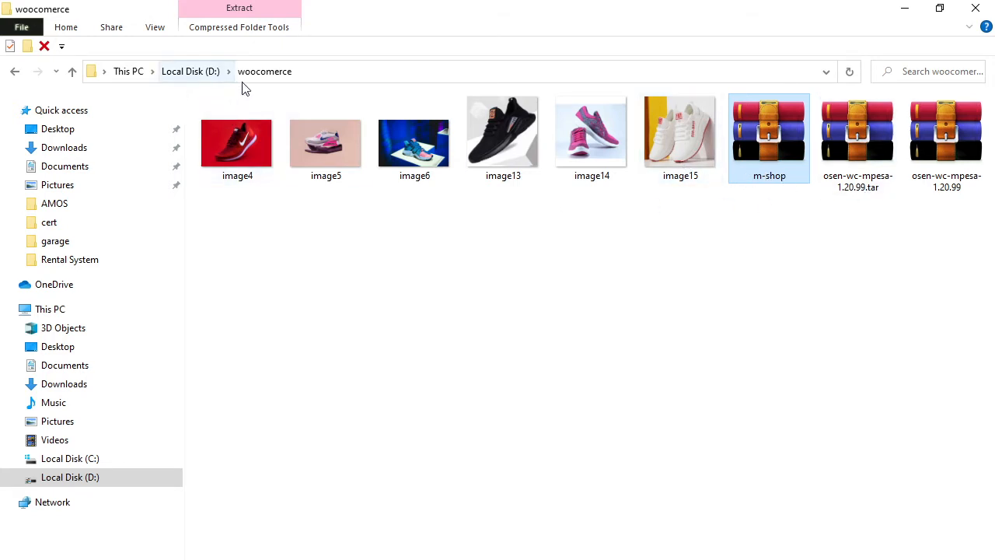
{"action": "left_click", "coordinate": [905, 11]}
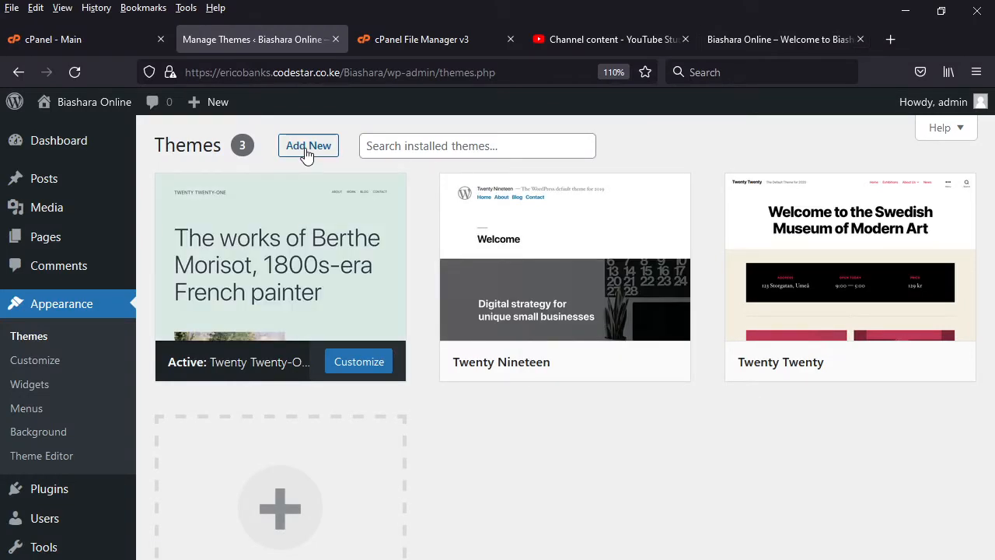
- Upload m-shop.zip from the woocomerce folder as a new theme and install it
{"action": "left_click", "coordinate": [306, 154]}
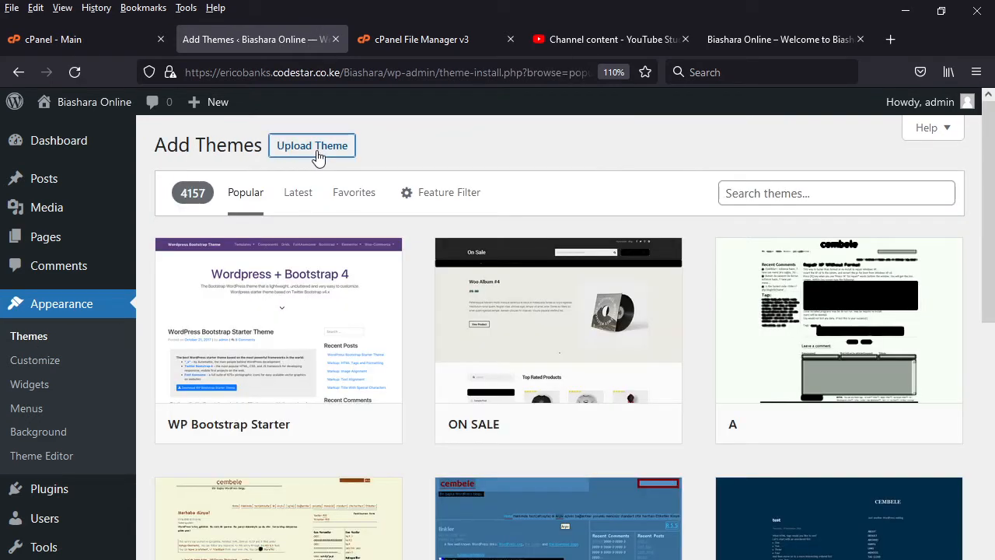
{"action": "left_click", "coordinate": [312, 146]}
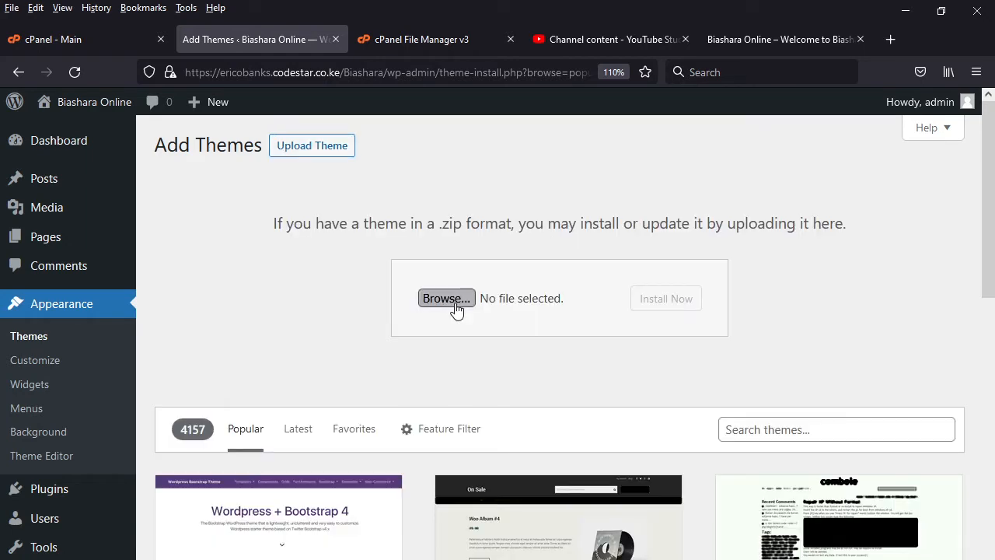
{"action": "left_click", "coordinate": [456, 308]}
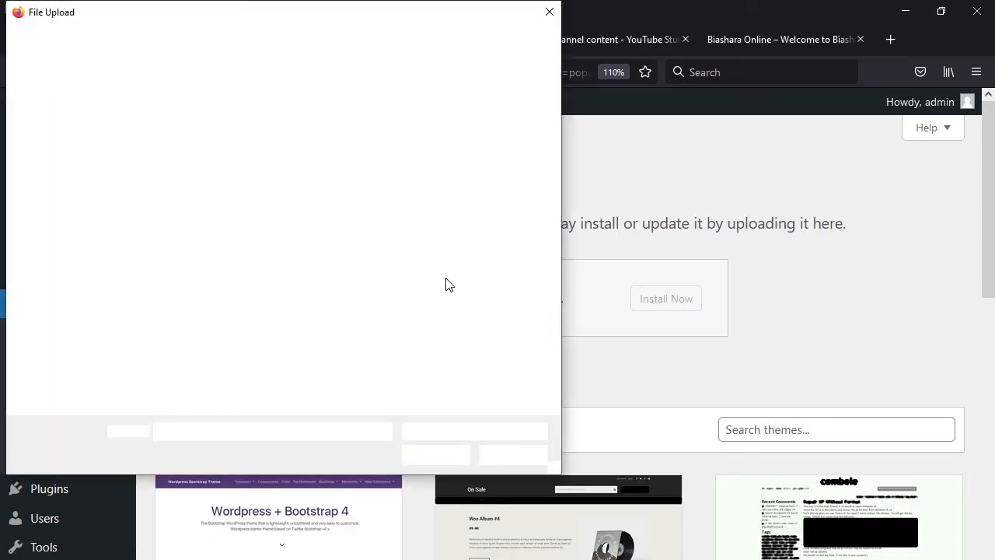
{"action": "left_click", "coordinate": [175, 148]}
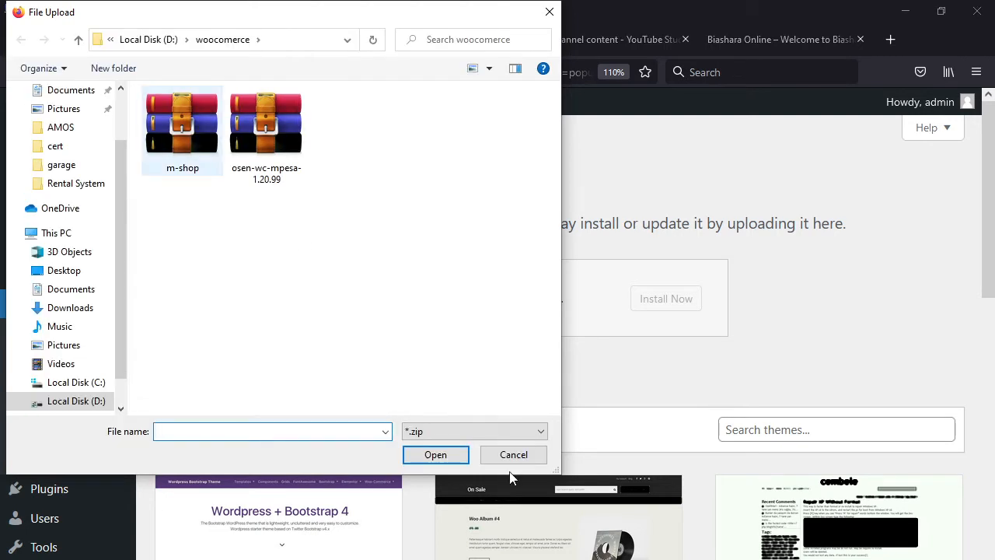
{"action": "left_click", "coordinate": [442, 460]}
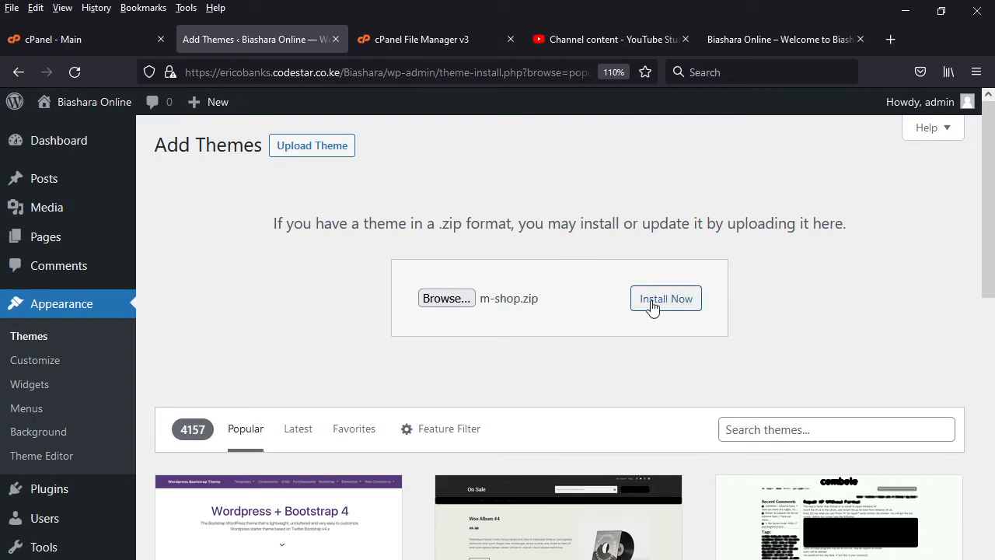
{"action": "left_click", "coordinate": [673, 301]}
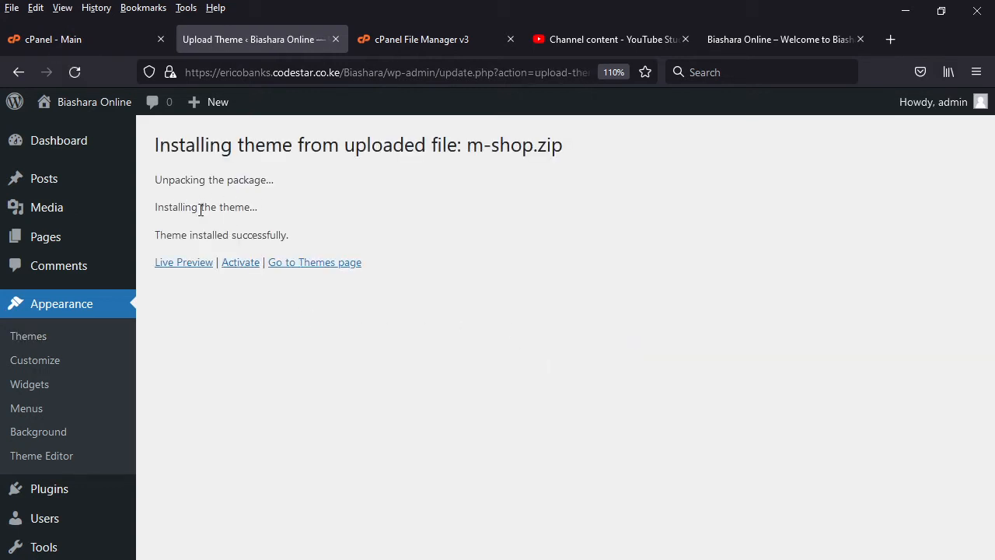
- Activate the installed M Shop theme and reload the public front page to check it
{"action": "left_click", "coordinate": [242, 265]}
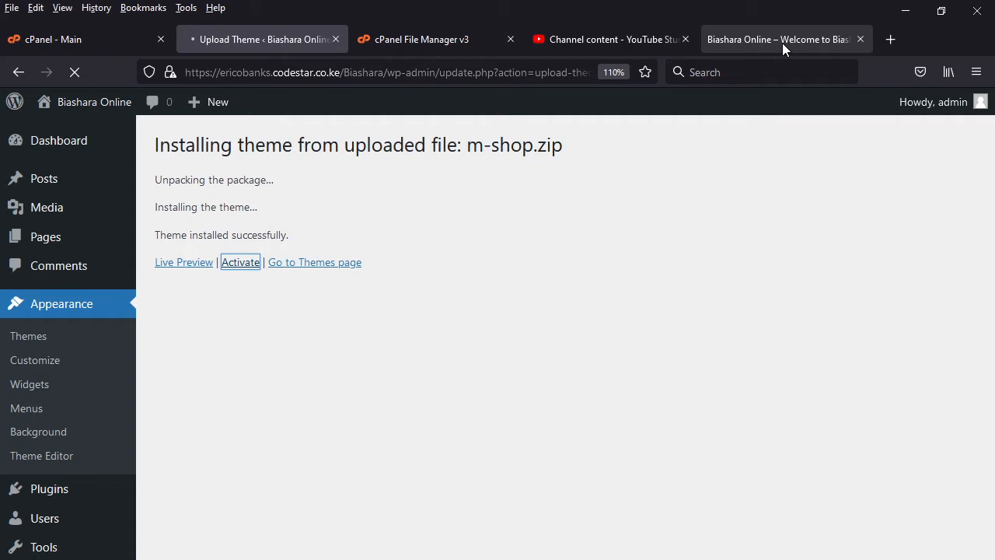
{"action": "left_click", "coordinate": [783, 45]}
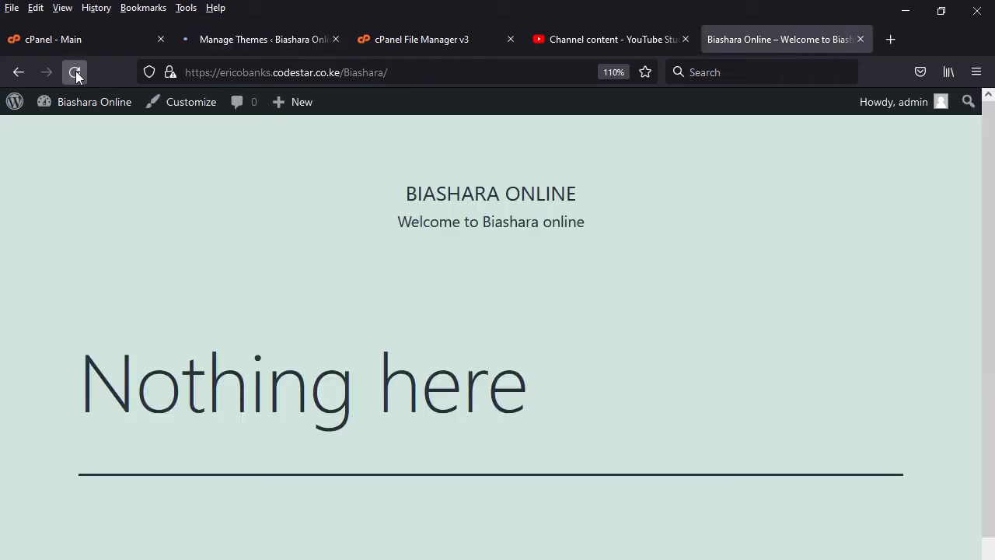
{"action": "left_click", "coordinate": [76, 72]}
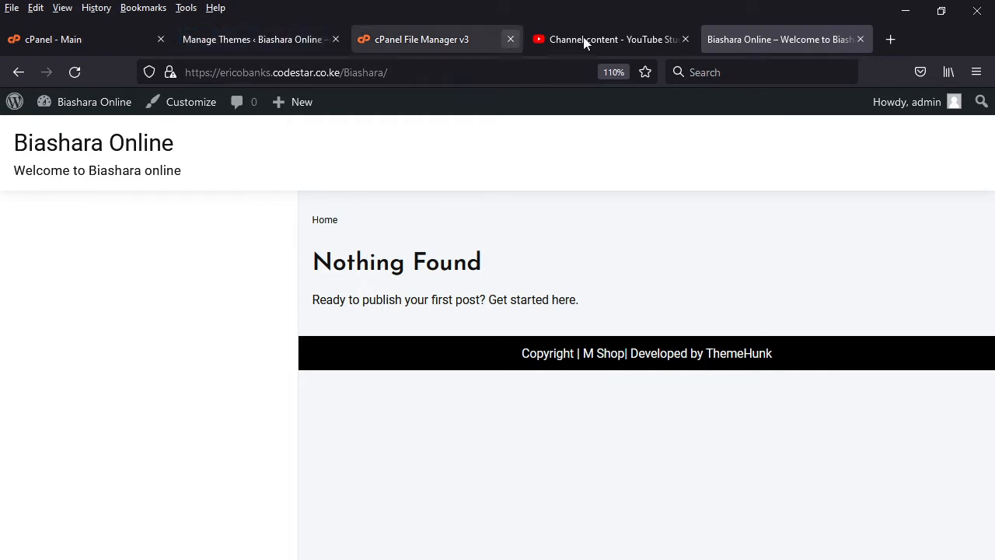
- Return to the WordPress dashboard and search the installed plugins for WooCommerce
{"action": "left_click", "coordinate": [269, 38]}
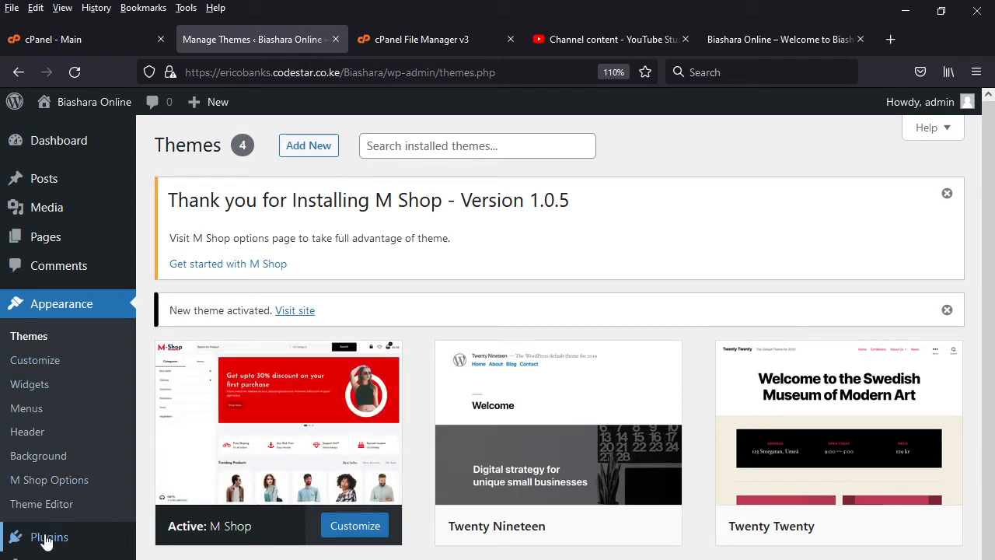
{"action": "mouse_move", "coordinate": [51, 544]}
{"action": "left_click", "coordinate": [186, 540]}
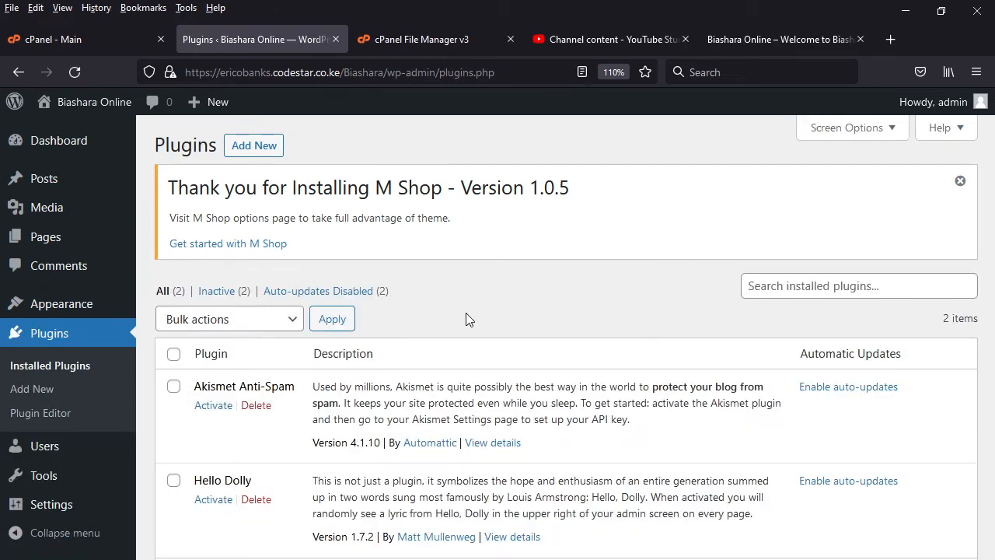
{"action": "left_click", "coordinate": [833, 286]}
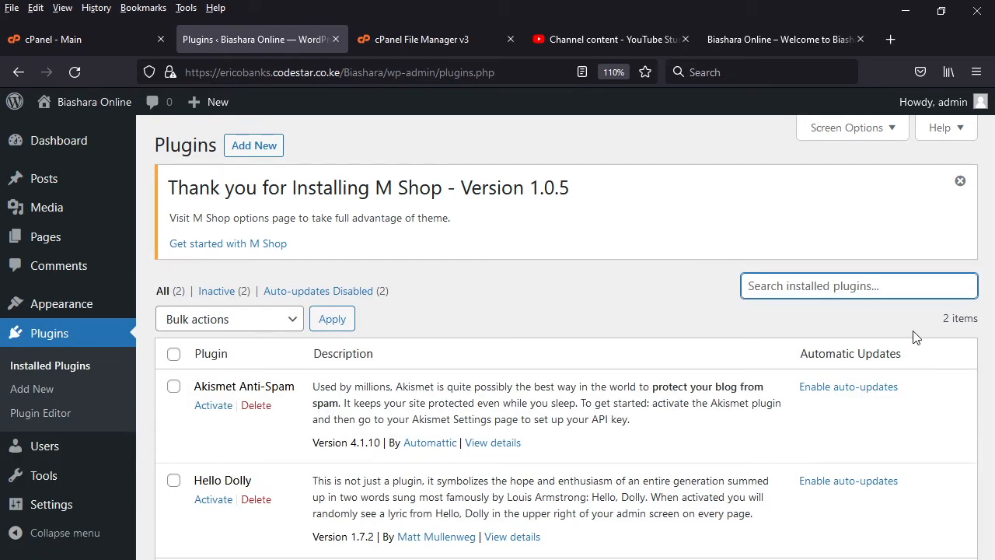
{"action": "type", "text": "w"}
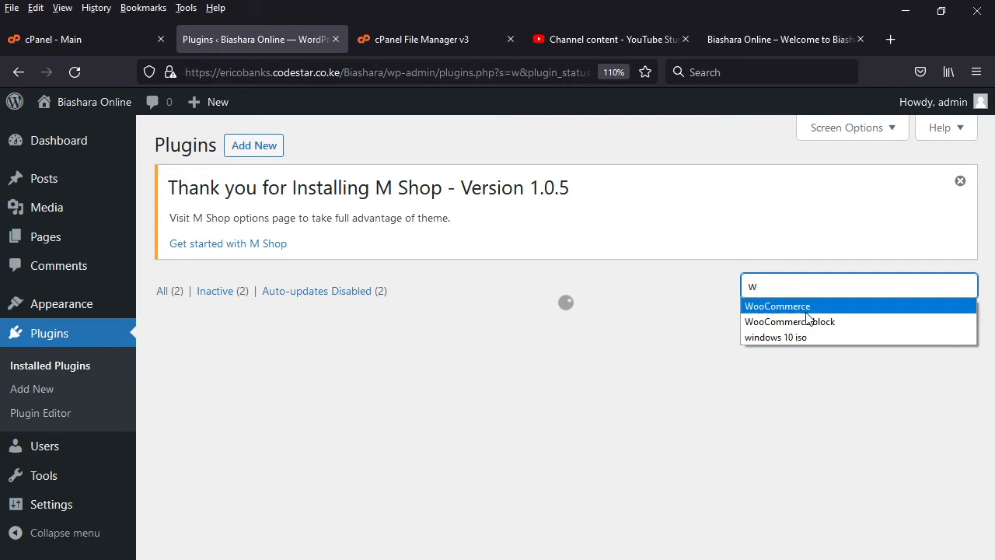
{"action": "left_click", "coordinate": [806, 309]}
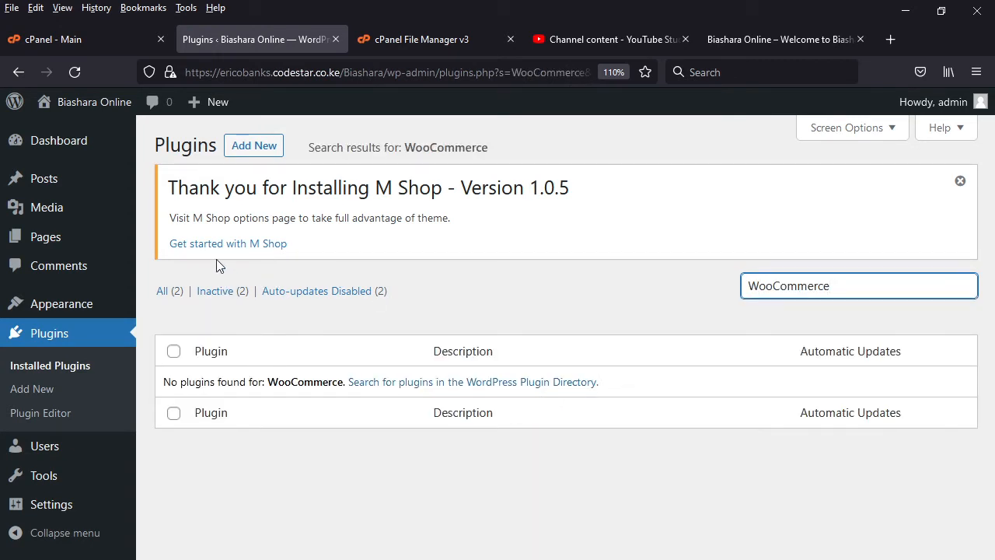
- Find WooCommerce by Automattic among the plugins available to add, install it, and activate it
{"action": "left_click", "coordinate": [246, 148]}
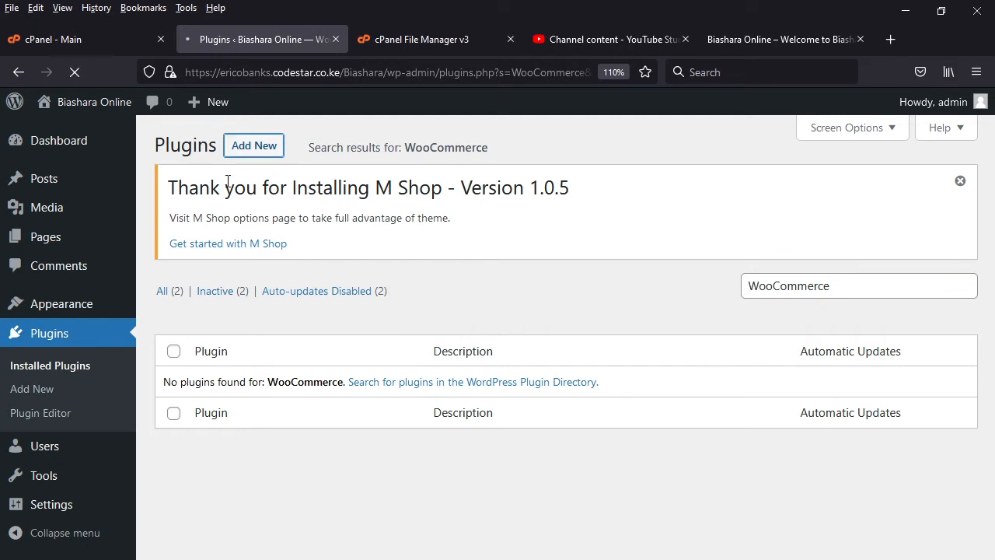
{"action": "left_click", "coordinate": [804, 294]}
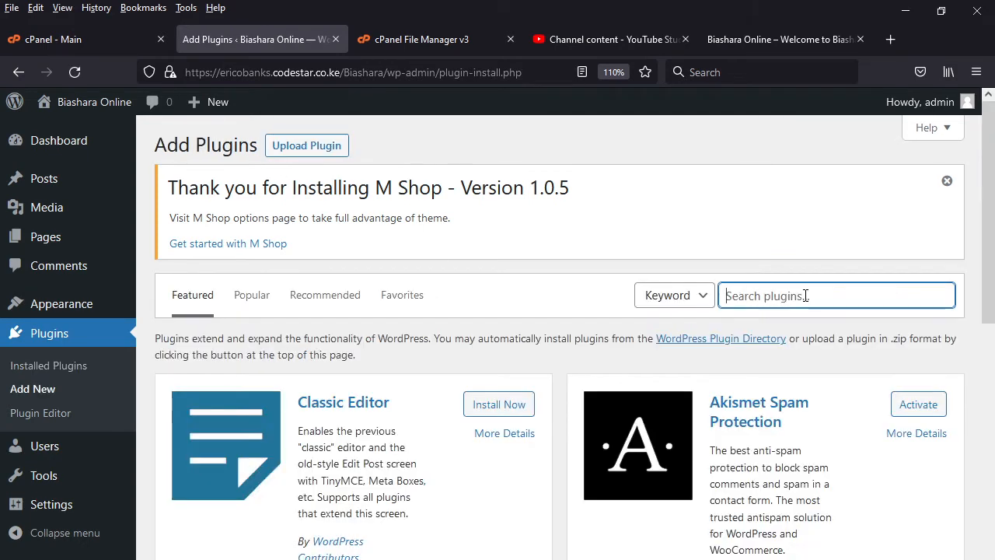
{"action": "type", "text": "w"}
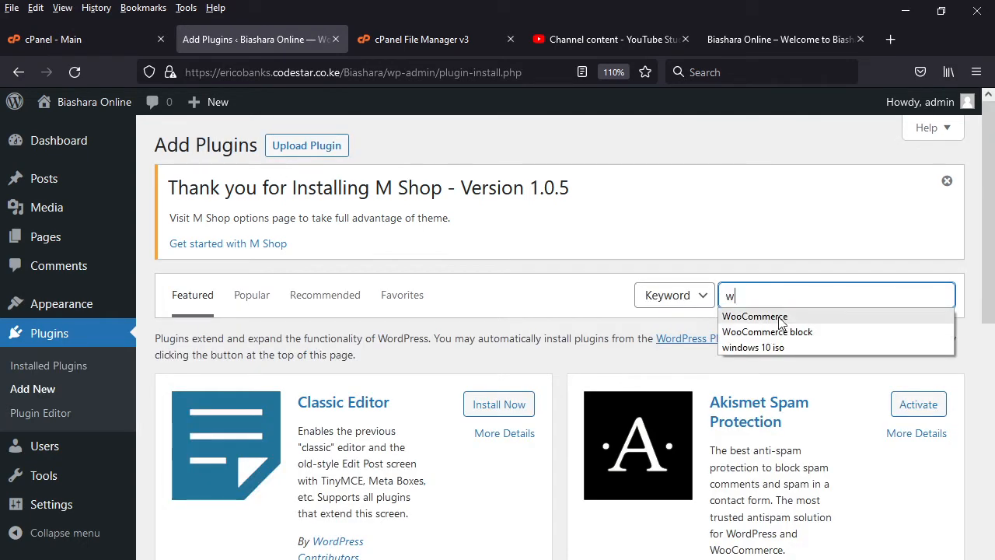
{"action": "left_click", "coordinate": [800, 317]}
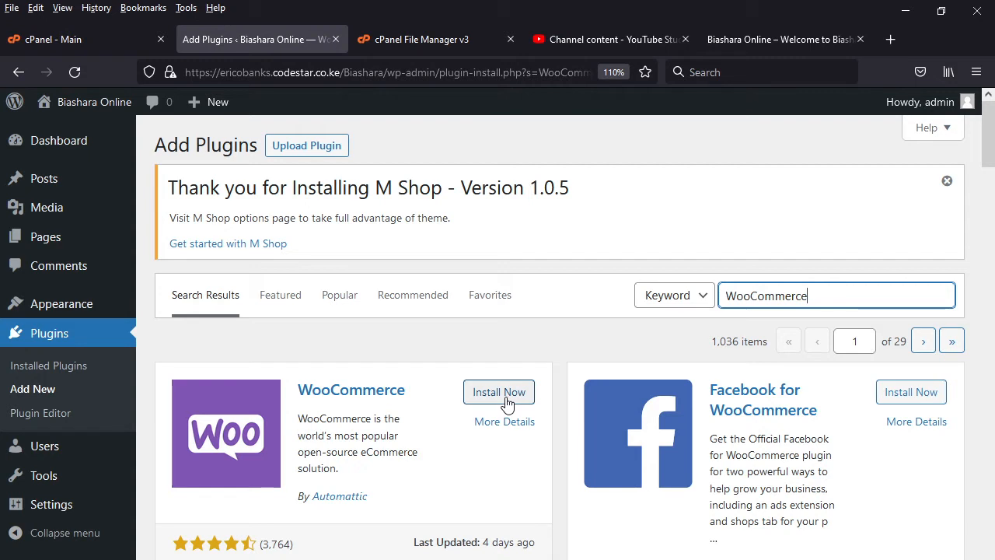
{"action": "left_click", "coordinate": [503, 398]}
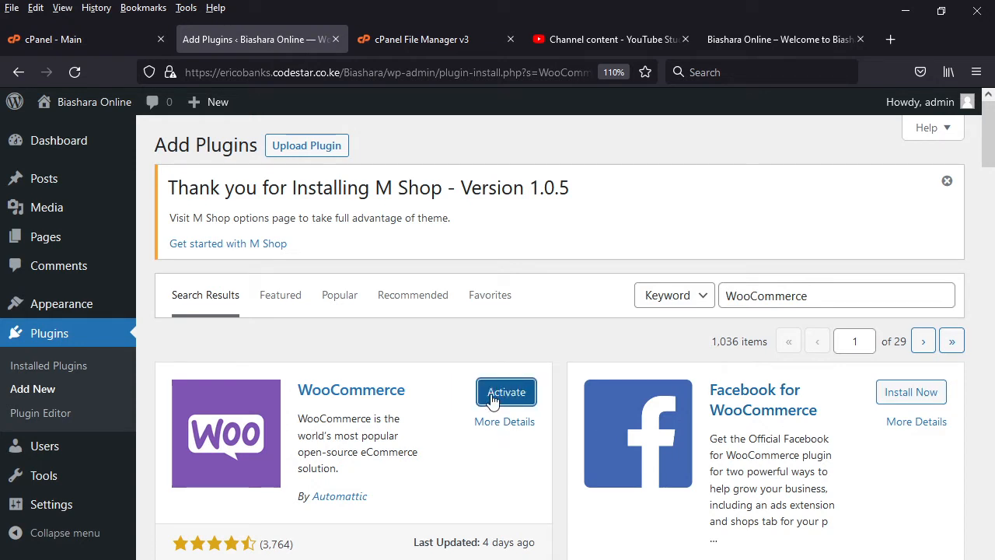
{"action": "left_click", "coordinate": [507, 398]}
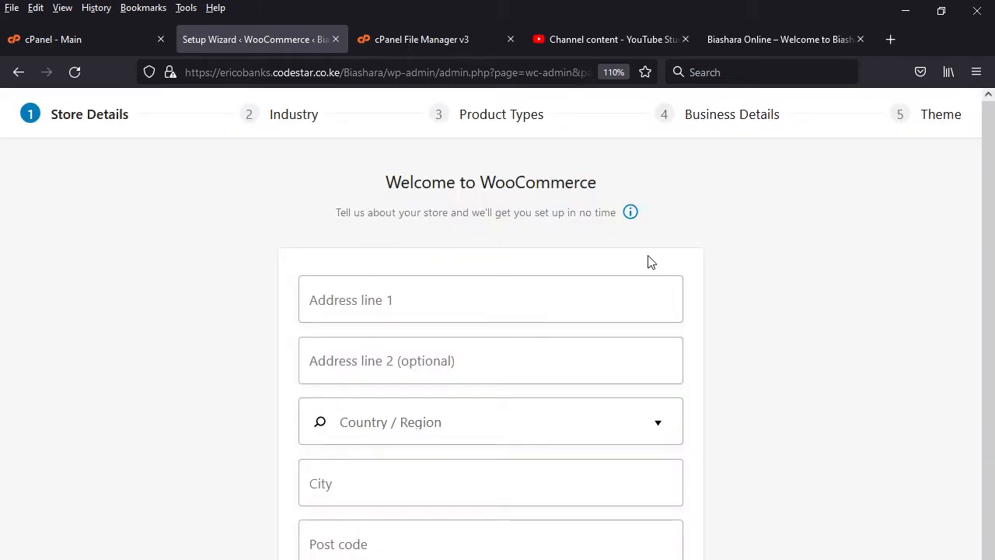
- Fill in both store address lines in the Store Details of the WooCommerce setup wizard
{"action": "left_click", "coordinate": [405, 310]}
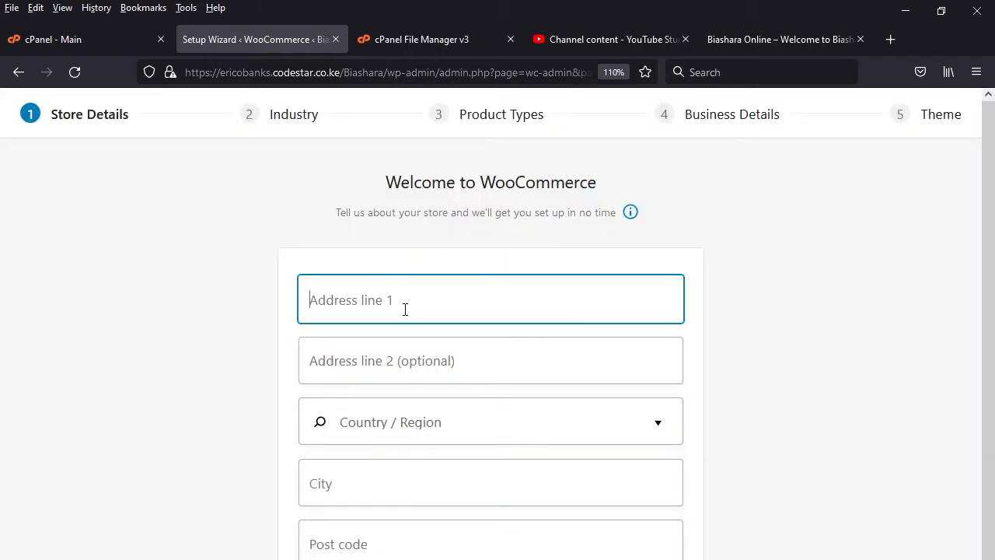
{"action": "type", "text": "01"}
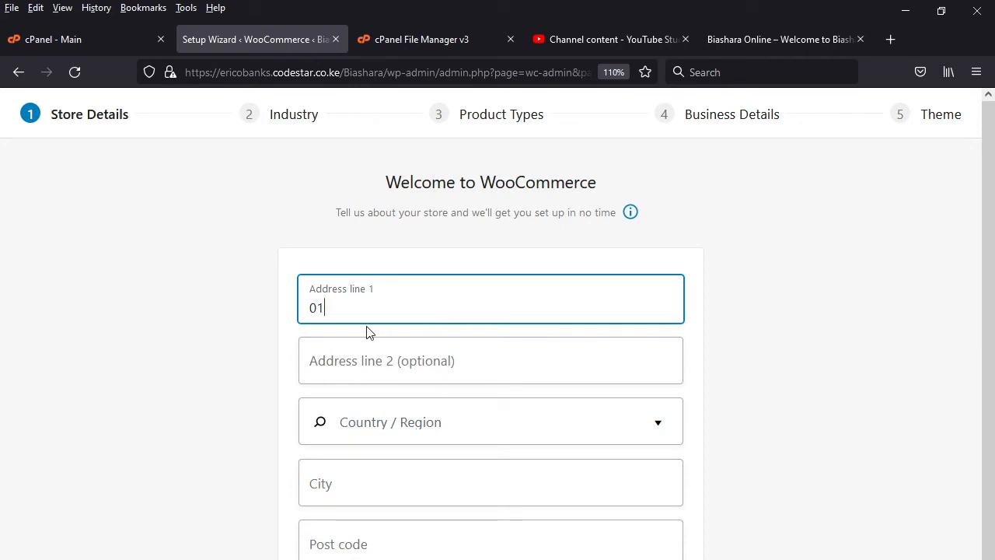
{"action": "left_click", "coordinate": [341, 370]}
{"action": "type", "text": "011"}
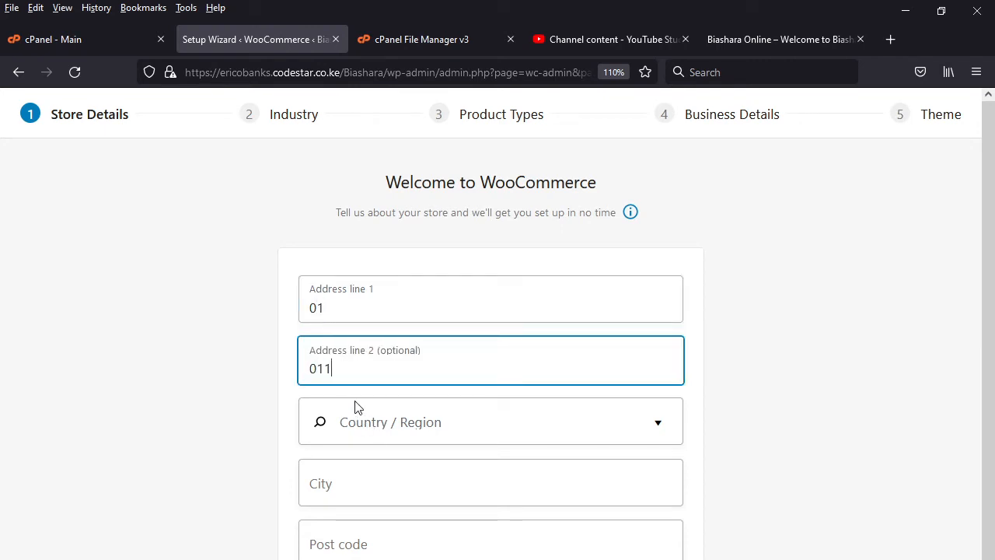
- Set the store's country/region to "Kenya — Machakos" in the Store Details
{"action": "left_click", "coordinate": [480, 433]}
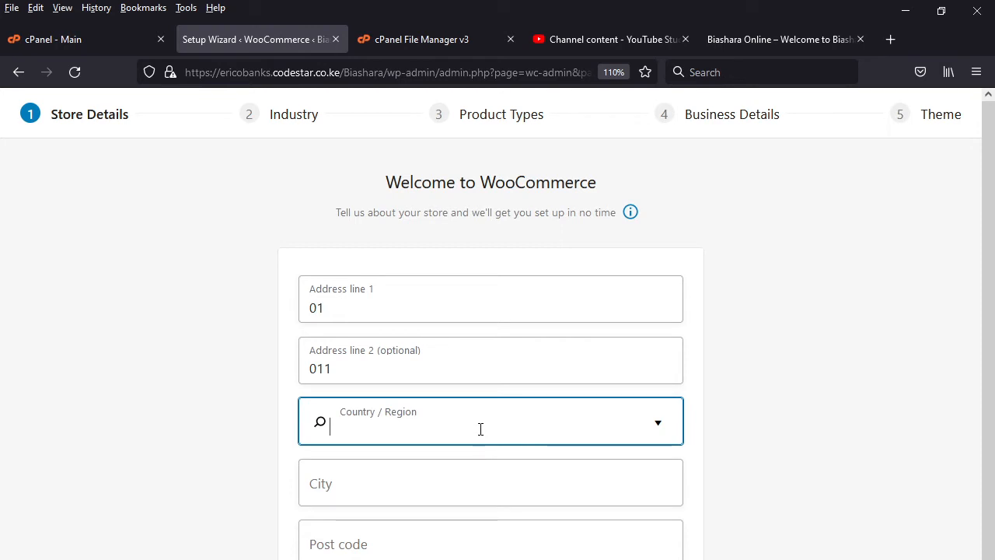
{"action": "type", "text": "ke"}
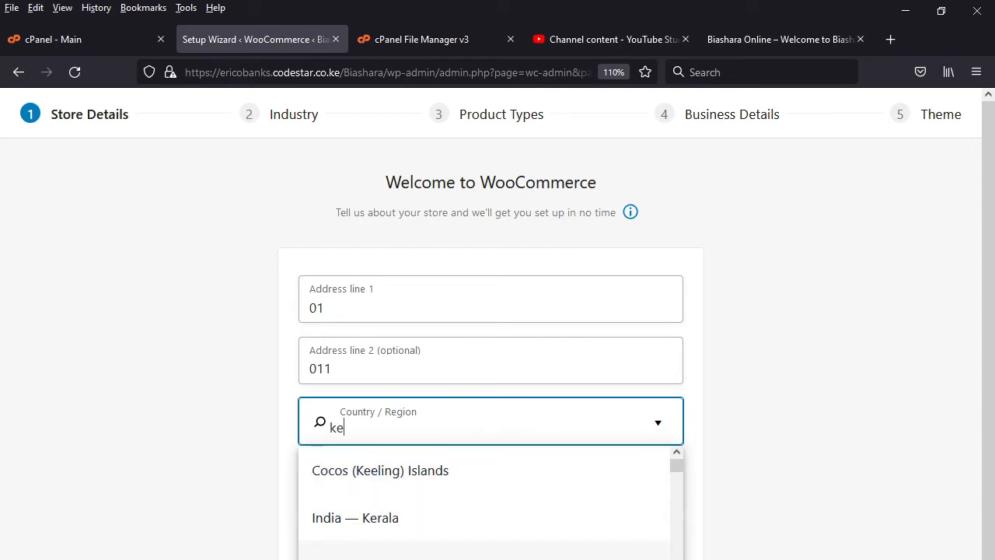
{"action": "scroll", "coordinate": [483, 502], "scroll_direction": "down", "scroll_amount": 2}
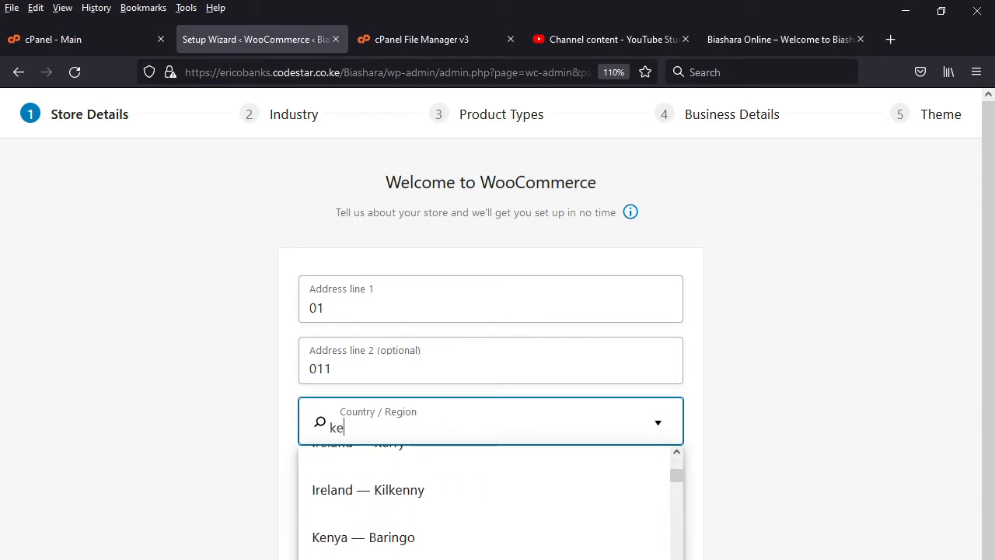
{"action": "scroll", "coordinate": [484, 502], "scroll_direction": "down", "scroll_amount": 5}
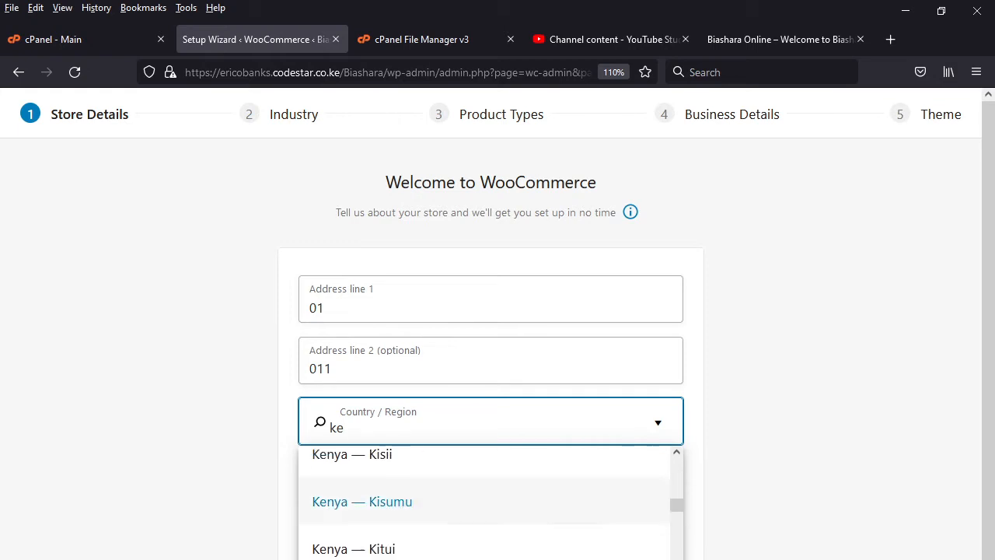
{"action": "scroll", "coordinate": [411, 506], "scroll_direction": "down", "scroll_amount": 3}
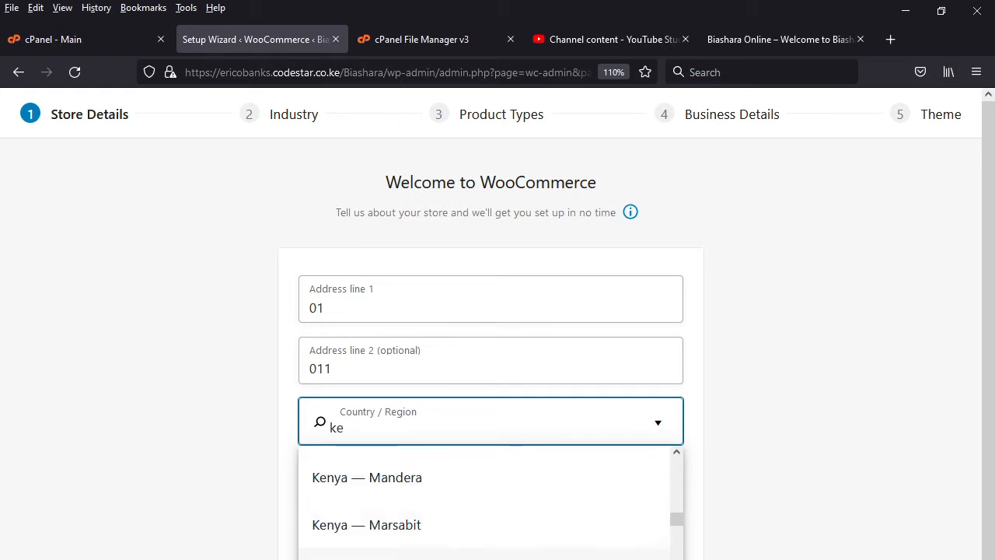
{"action": "scroll", "coordinate": [401, 497], "scroll_direction": "up", "scroll_amount": 1}
{"action": "left_click", "coordinate": [402, 475]}
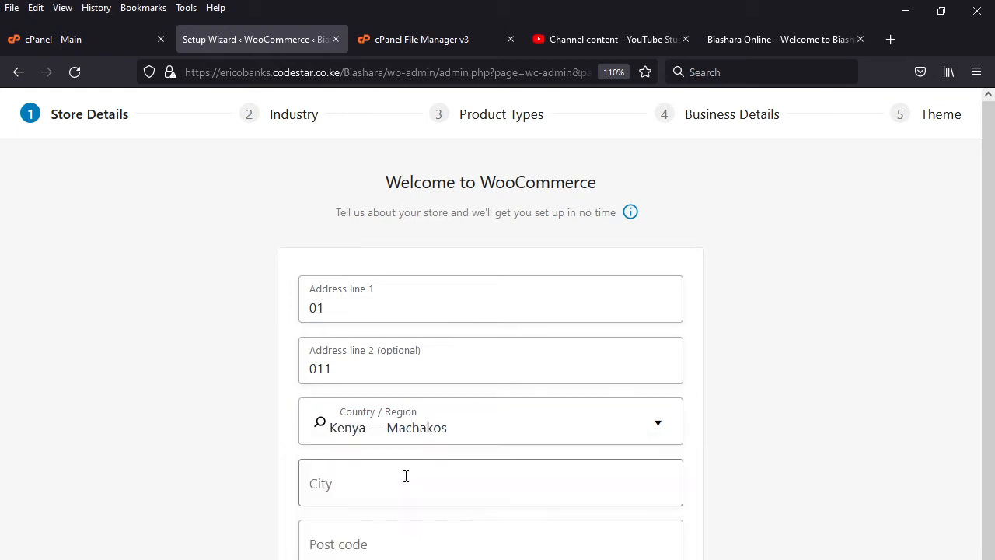
- Enter "nairobi" as the store's city in the Store Details
{"action": "left_click", "coordinate": [341, 483]}
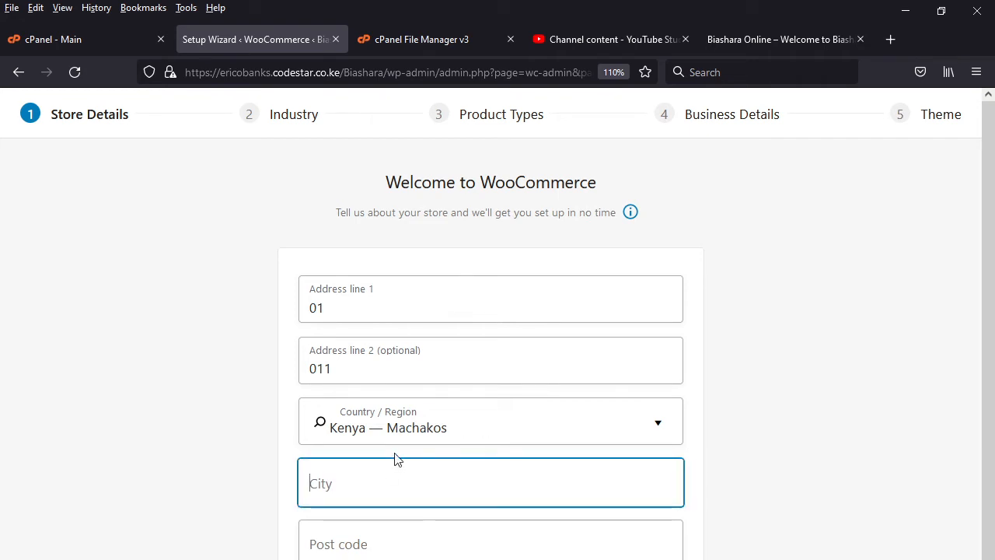
{"action": "type", "text": "nairo"}
{"action": "type", "text": "bi"}
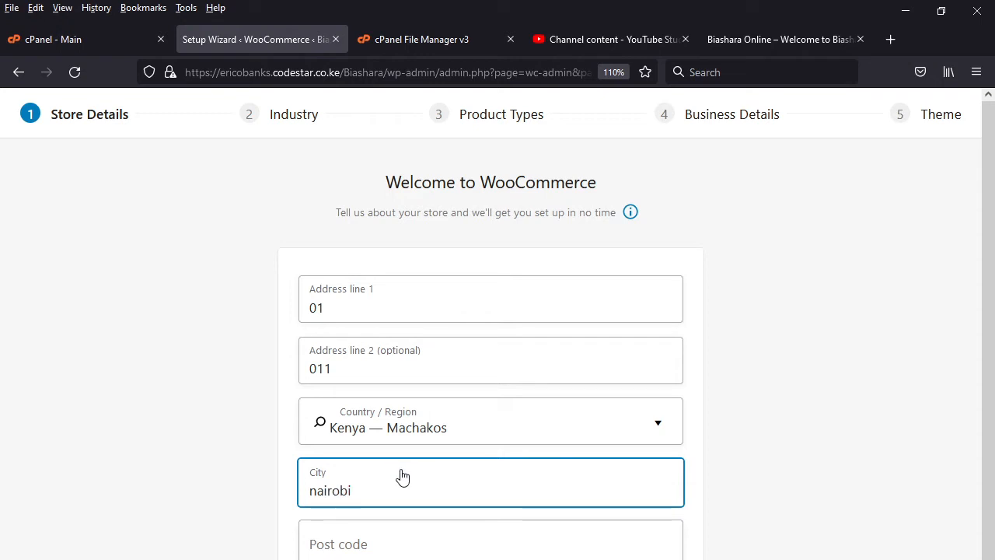
- Enter the store's post code, complete the Store Details, and choose "Fashion, apparel, and accessories" as the store's industry
{"action": "left_click", "coordinate": [387, 544]}
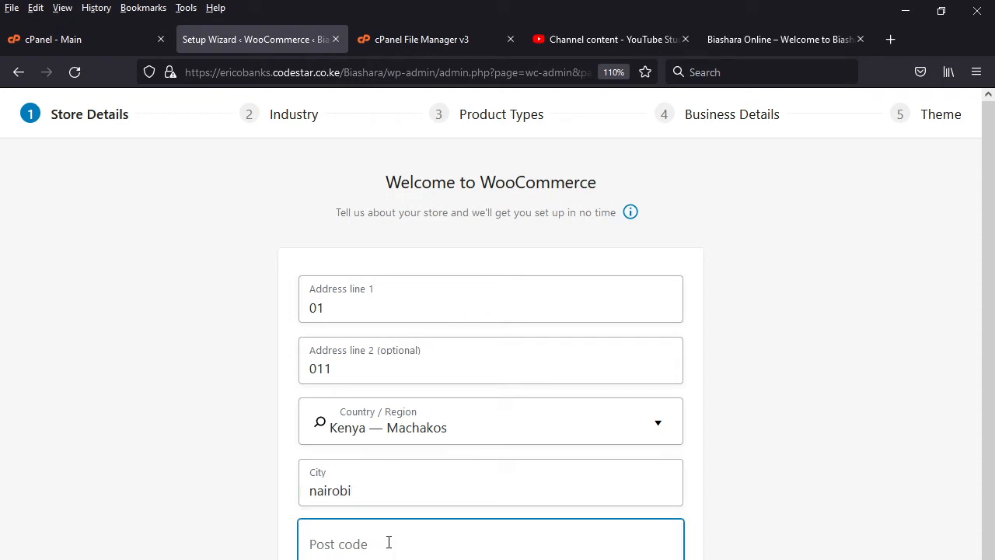
{"action": "type", "text": "021"}
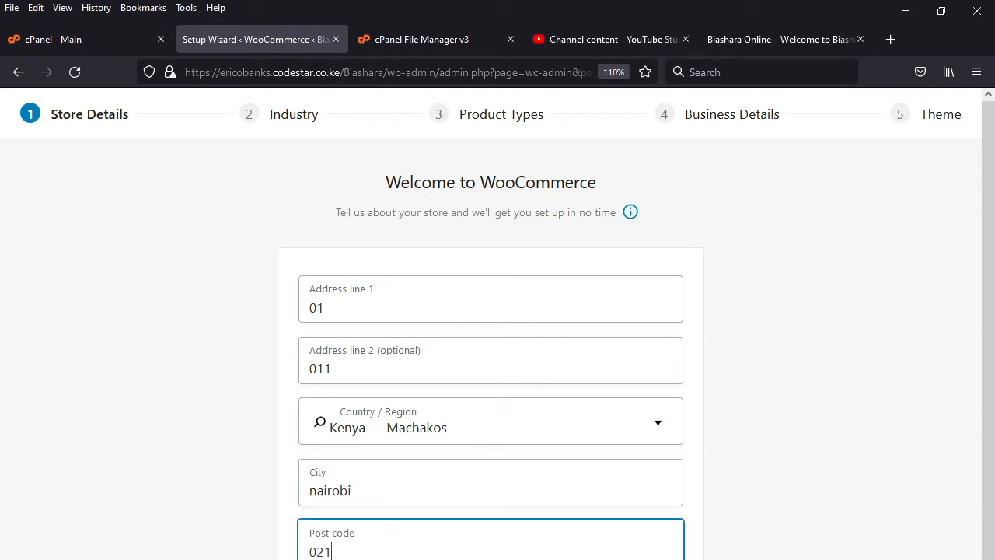
{"action": "key", "text": "Return"}
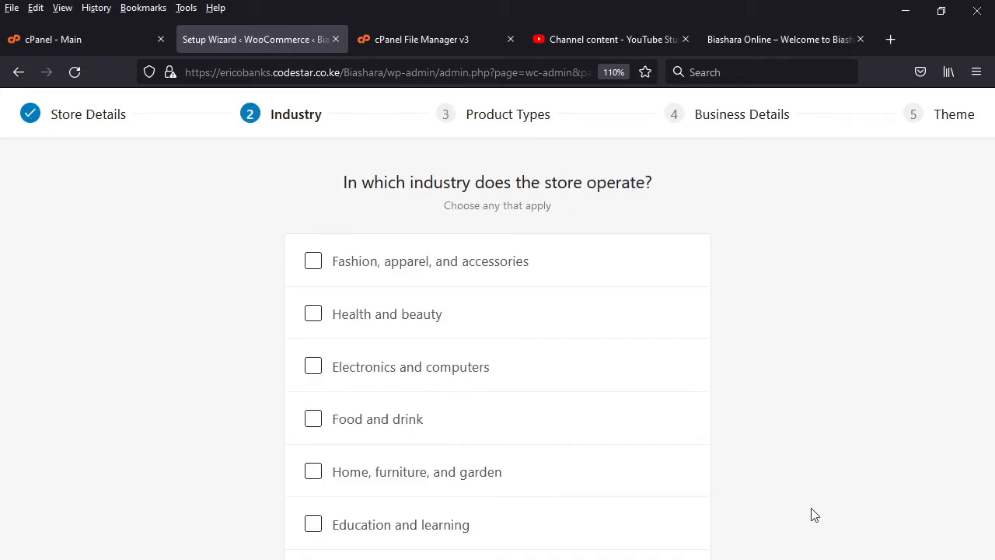
{"action": "left_click", "coordinate": [313, 264]}
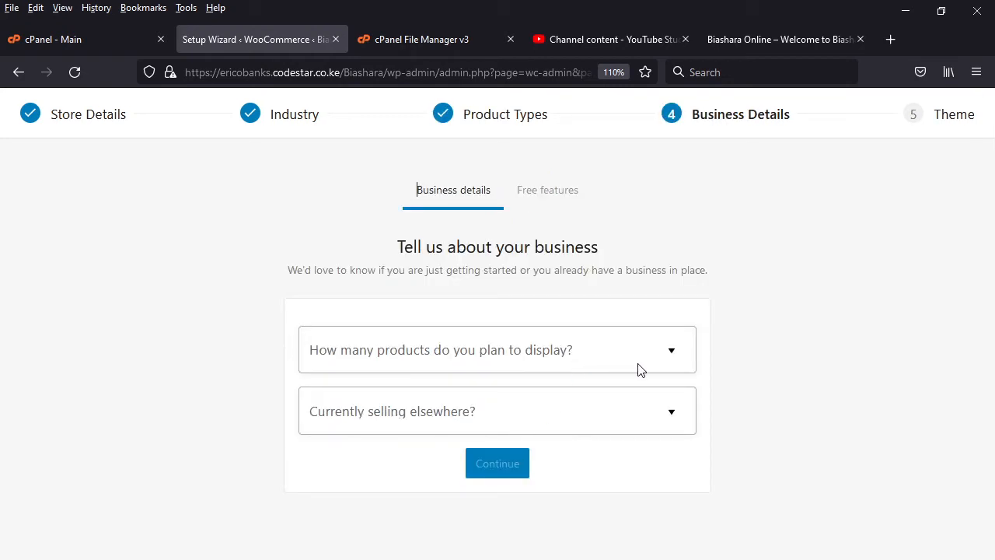
- Set the planned products to 1 - 10 and currently selling elsewhere to No, and continue to the free features
{"action": "left_click", "coordinate": [670, 355]}
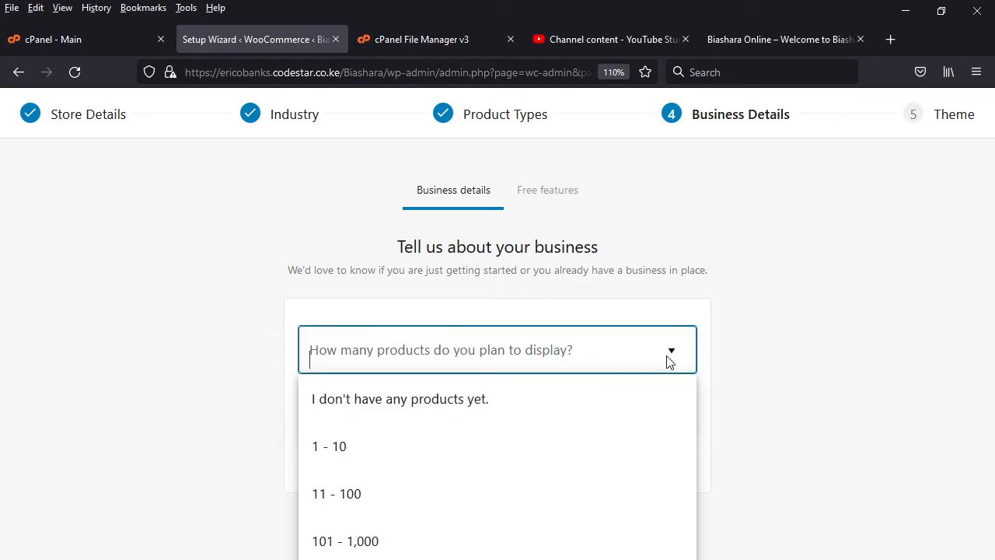
{"action": "left_click", "coordinate": [407, 445]}
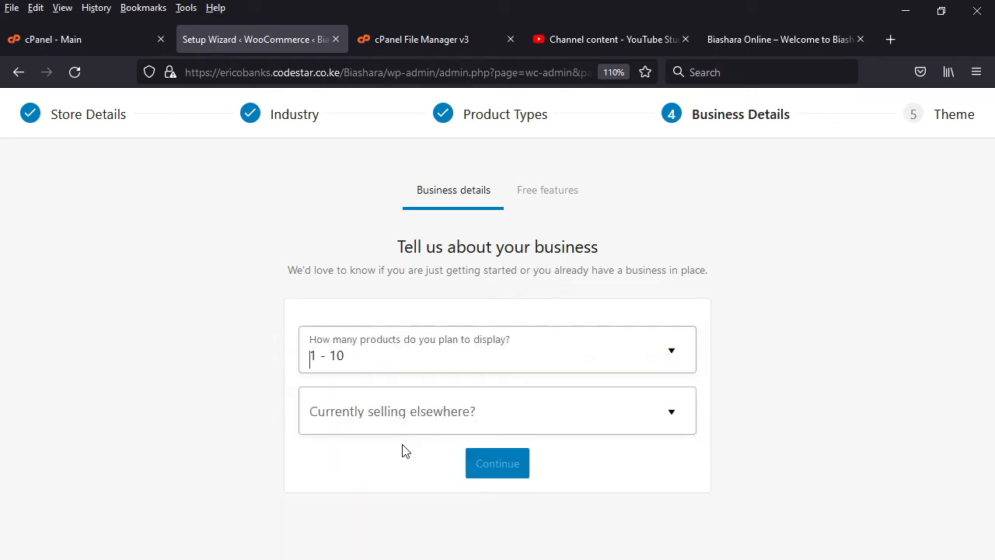
{"action": "left_click", "coordinate": [673, 413]}
{"action": "left_click", "coordinate": [354, 476]}
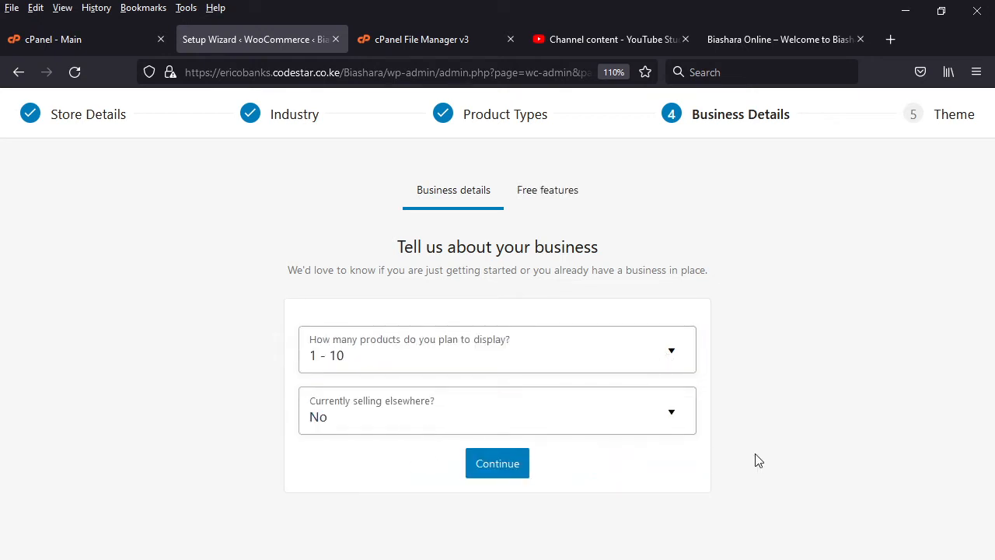
{"action": "left_click", "coordinate": [514, 470]}
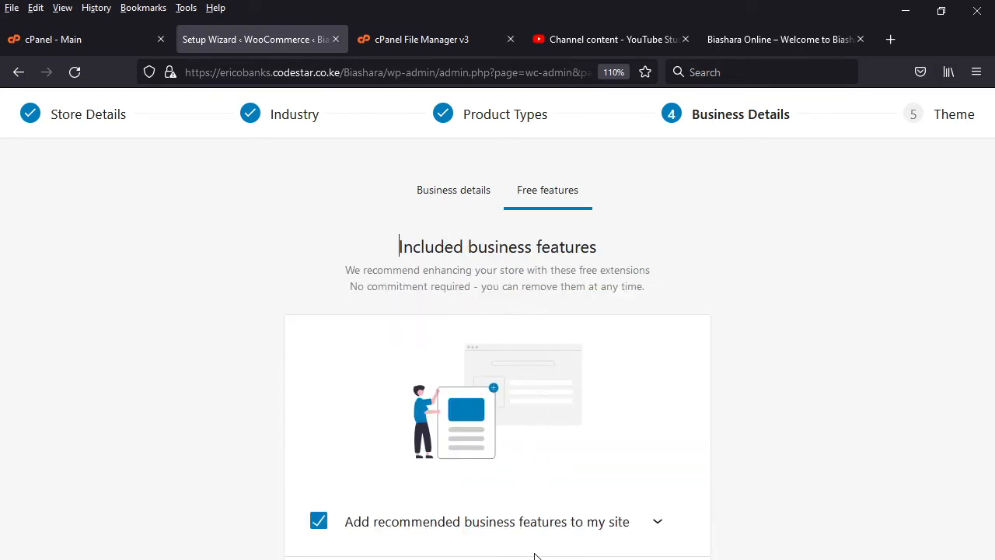
- Review the recommended business features and continue with all of them included
{"action": "left_click", "coordinate": [663, 529]}
{"action": "scroll", "coordinate": [613, 554], "scroll_direction": "down", "scroll_amount": 2}
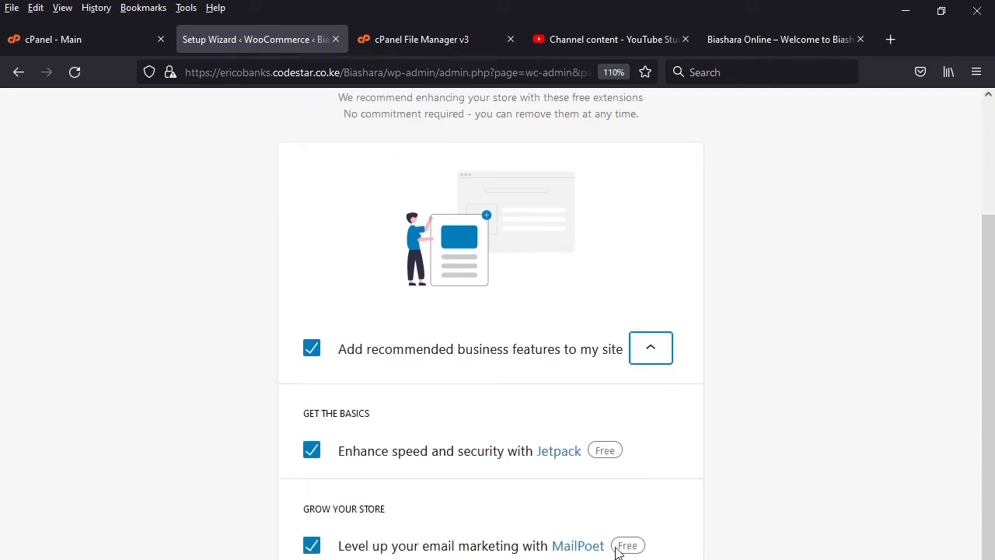
{"action": "scroll", "coordinate": [614, 550], "scroll_direction": "down", "scroll_amount": 1}
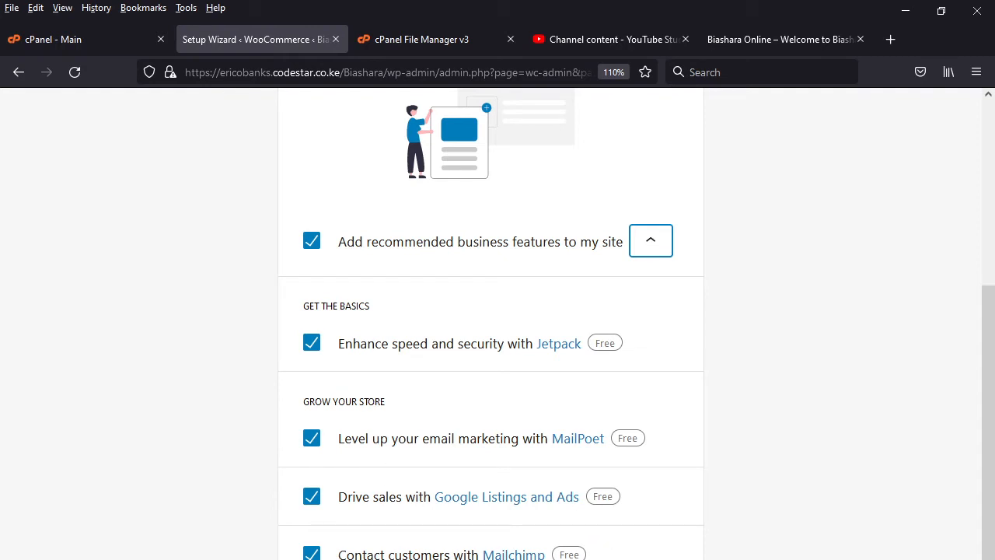
{"action": "scroll", "coordinate": [535, 508], "scroll_direction": "up", "scroll_amount": 3}
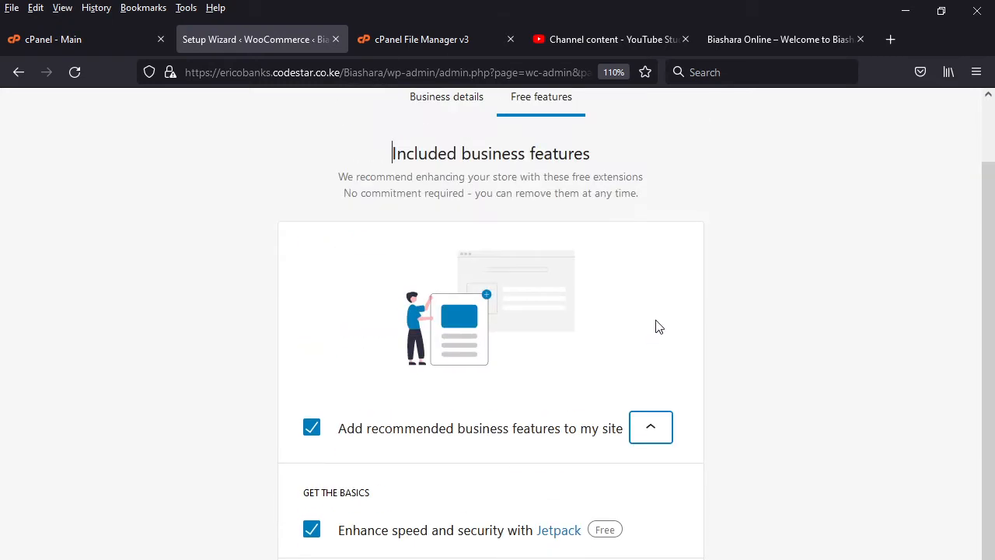
{"action": "left_click", "coordinate": [639, 428]}
{"action": "left_click", "coordinate": [524, 556]}
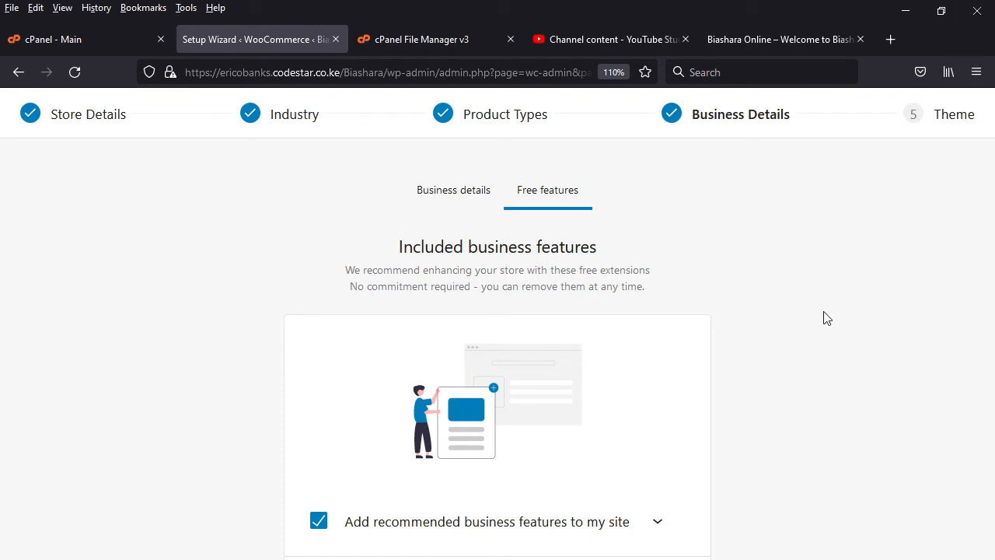
- Reload the Biashara Online storefront and view the entries of its Menu section
{"action": "left_click", "coordinate": [767, 31]}
{"action": "left_click", "coordinate": [67, 81]}
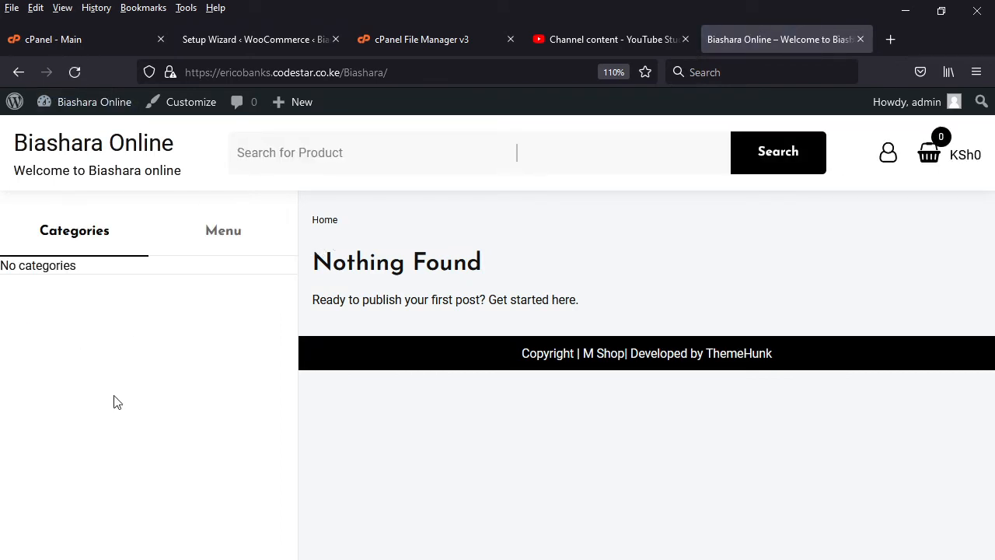
{"action": "left_click", "coordinate": [223, 234]}
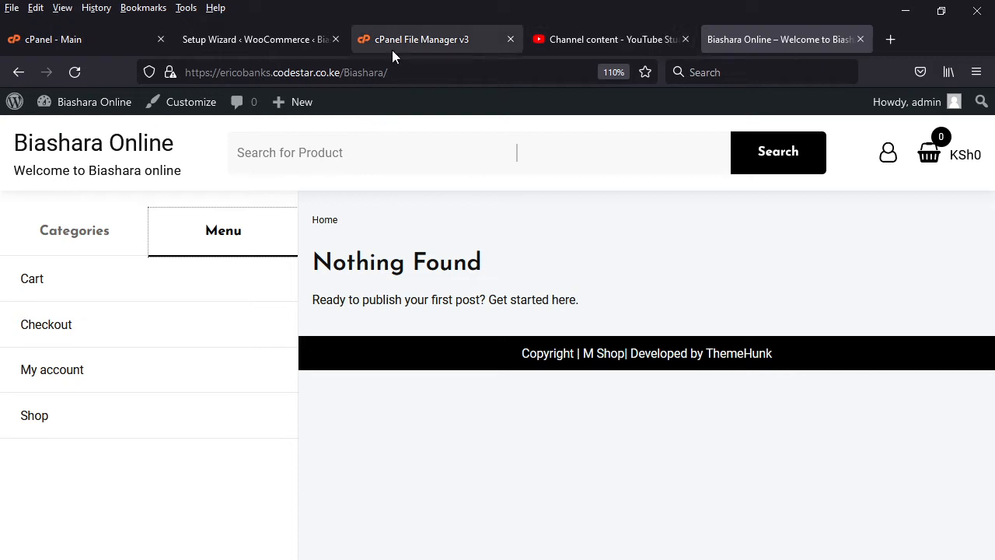
- Return to the WooCommerce setup wizard and continue with M Shop as the active theme
{"action": "left_click", "coordinate": [270, 35]}
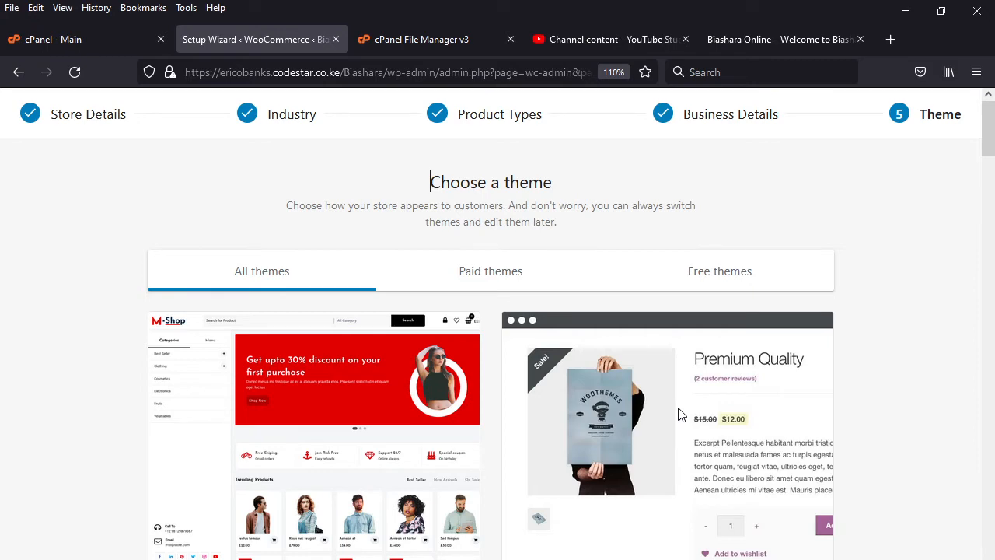
{"action": "scroll", "coordinate": [678, 414], "scroll_direction": "down", "scroll_amount": 5}
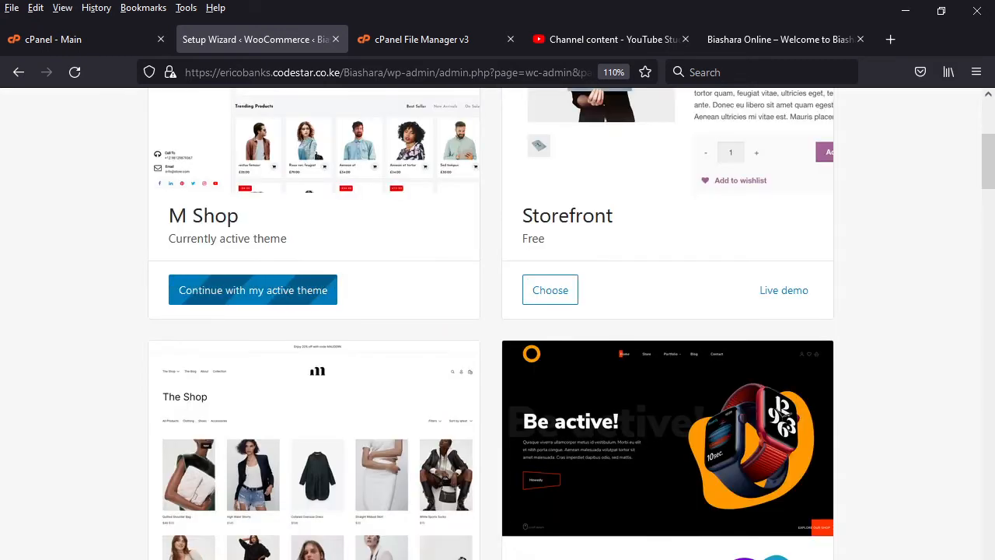
{"action": "scroll", "coordinate": [302, 480], "scroll_direction": "down", "scroll_amount": 2}
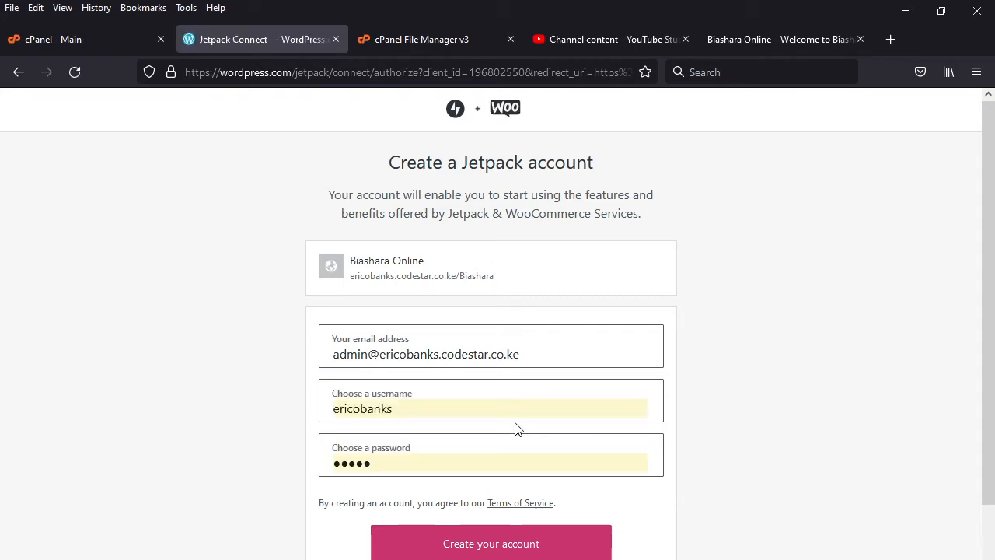
- Examine the Jetpack account creation form for the Biashara Online site
{"action": "scroll", "coordinate": [518, 428], "scroll_direction": "down", "scroll_amount": 3}
{"action": "scroll", "coordinate": [533, 455], "scroll_direction": "up", "scroll_amount": 2}
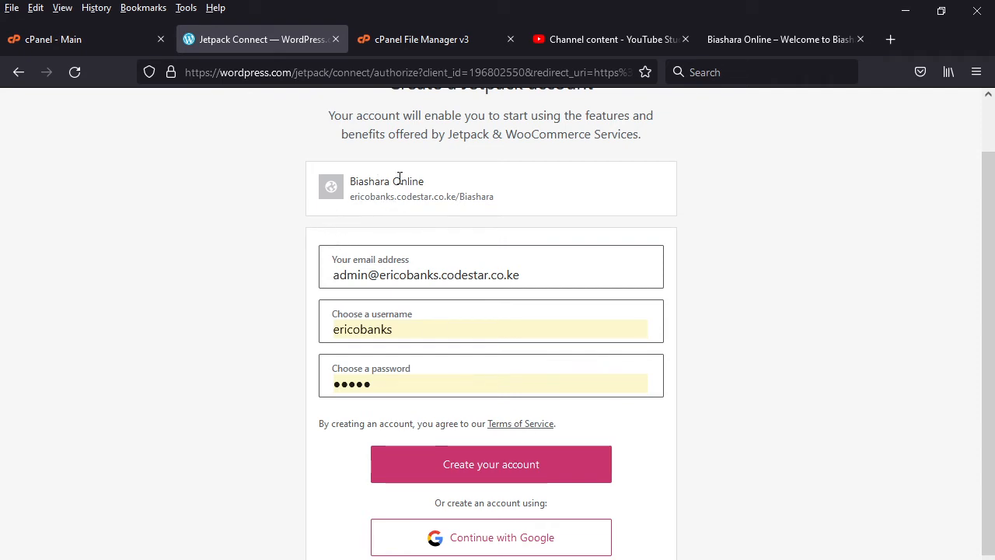
{"action": "scroll", "coordinate": [420, 178], "scroll_direction": "up", "scroll_amount": 1}
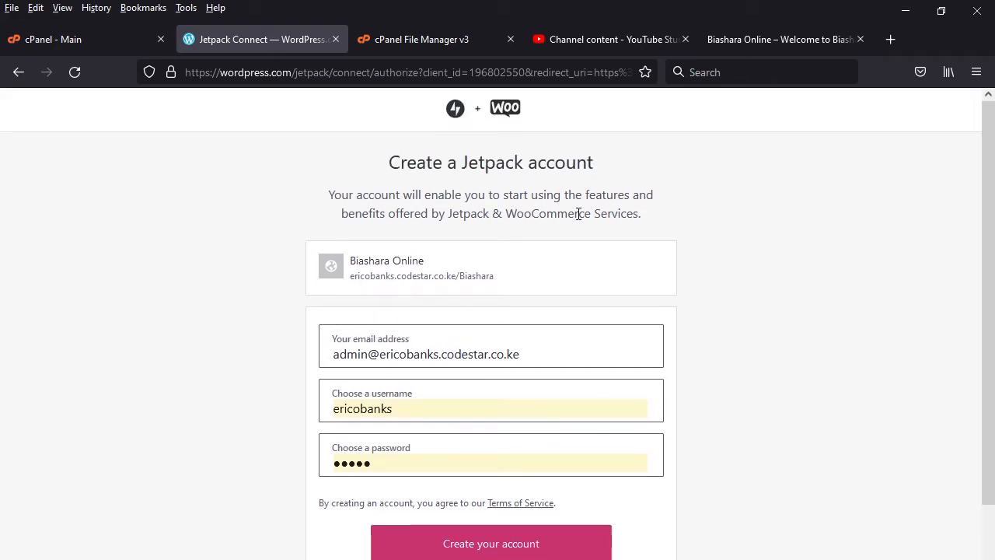
{"action": "scroll", "coordinate": [602, 470], "scroll_direction": "down", "scroll_amount": 5}
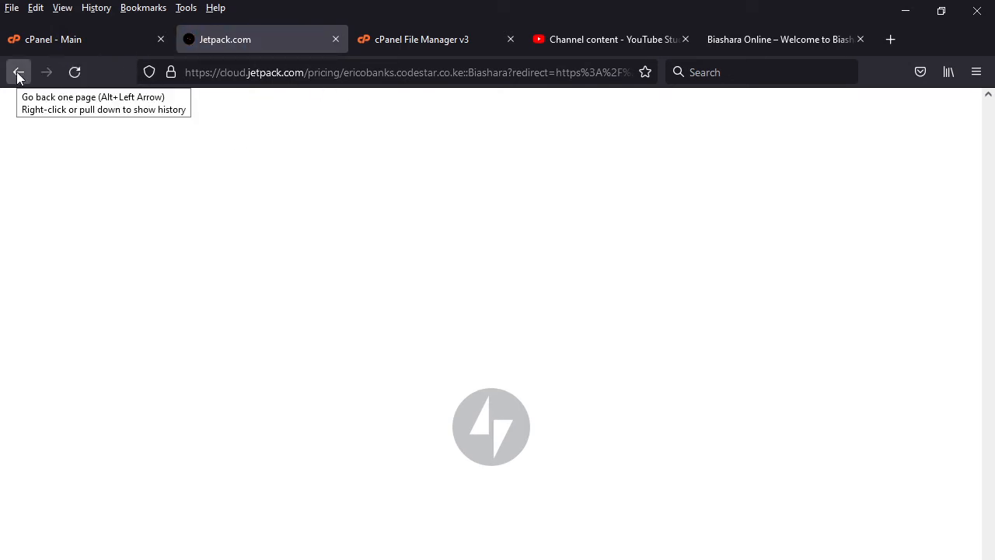
- Leave the Jetpack pricing plans and open the WordPress dashboard at ericobanks.codestar.co.ke/Biashara/wp-admin/
{"action": "scroll", "coordinate": [561, 512], "scroll_direction": "down", "scroll_amount": 4}
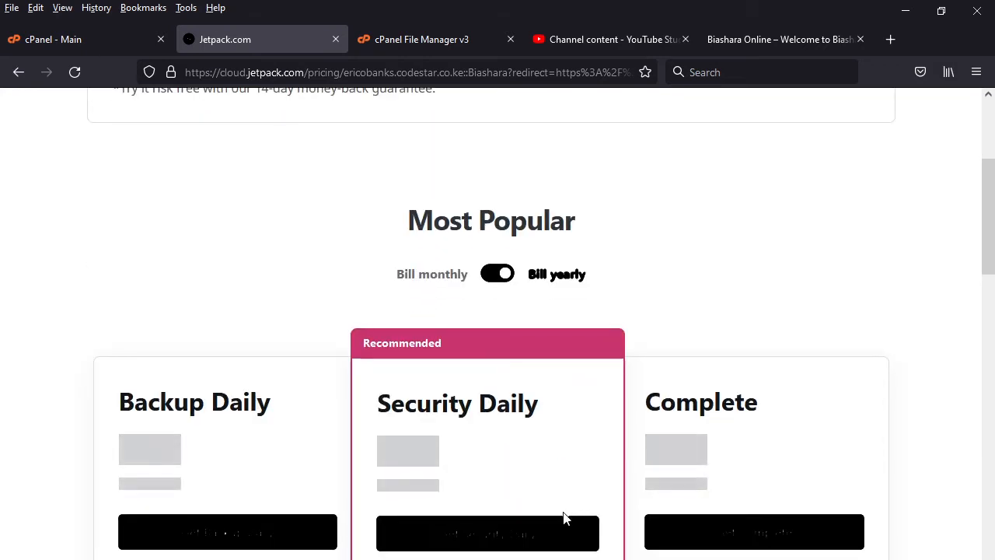
{"action": "scroll", "coordinate": [564, 513], "scroll_direction": "up", "scroll_amount": 4}
{"action": "left_click", "coordinate": [18, 74]}
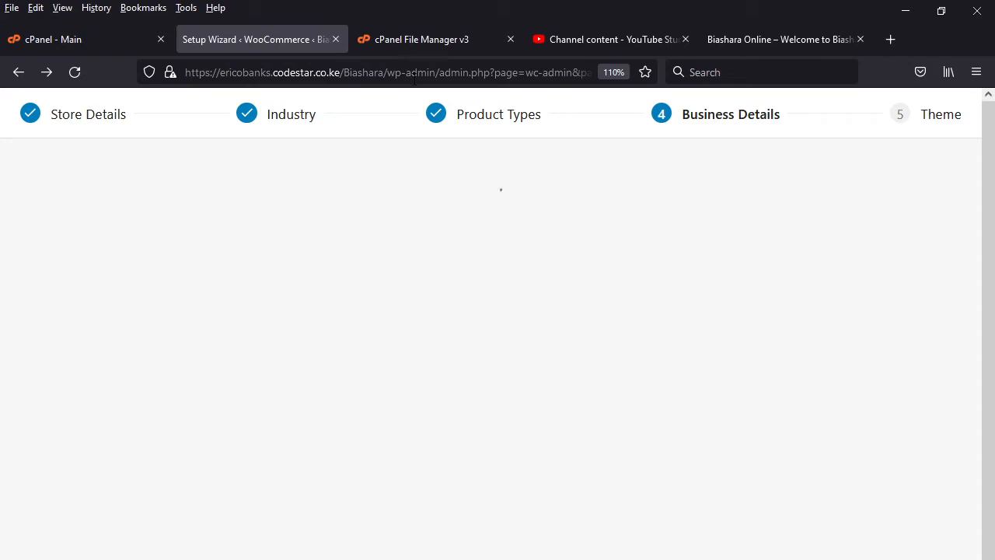
{"action": "left_click_drag", "start_coordinate": [426, 73], "coordinate": [630, 90]}
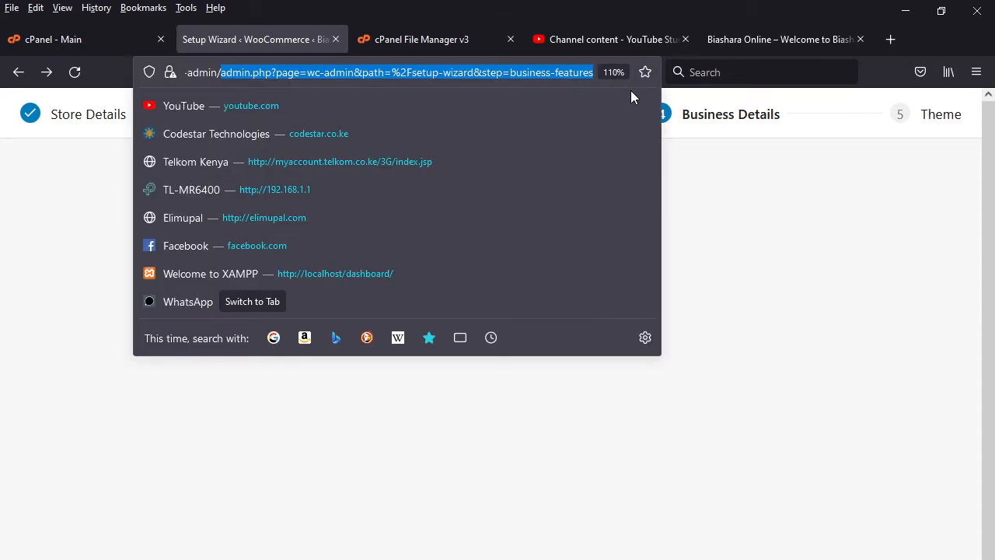
{"action": "key", "text": "BackSpace"}
{"action": "key", "text": "Return"}
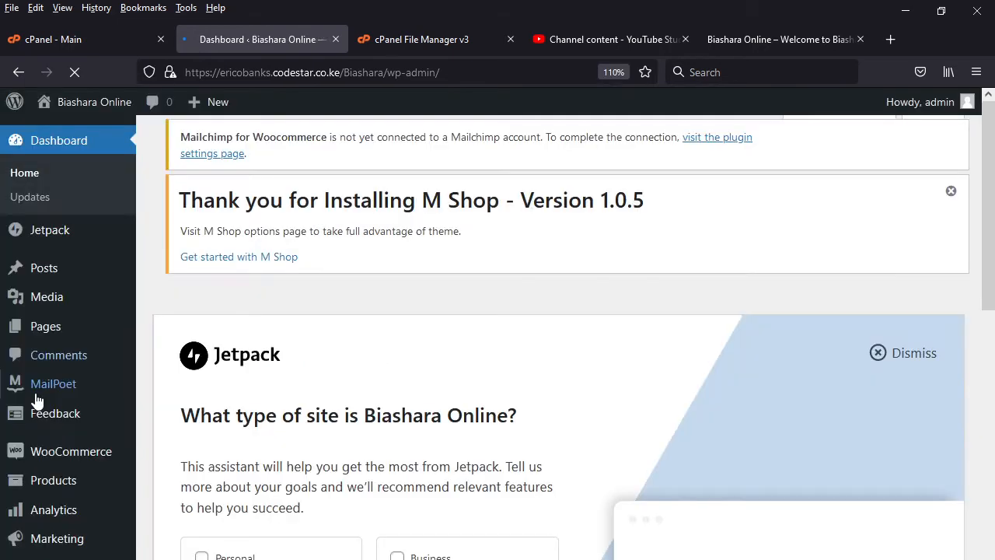
- Open the WooCommerce settings and look through the General store address, coupon and currency options
{"action": "mouse_move", "coordinate": [81, 459]}
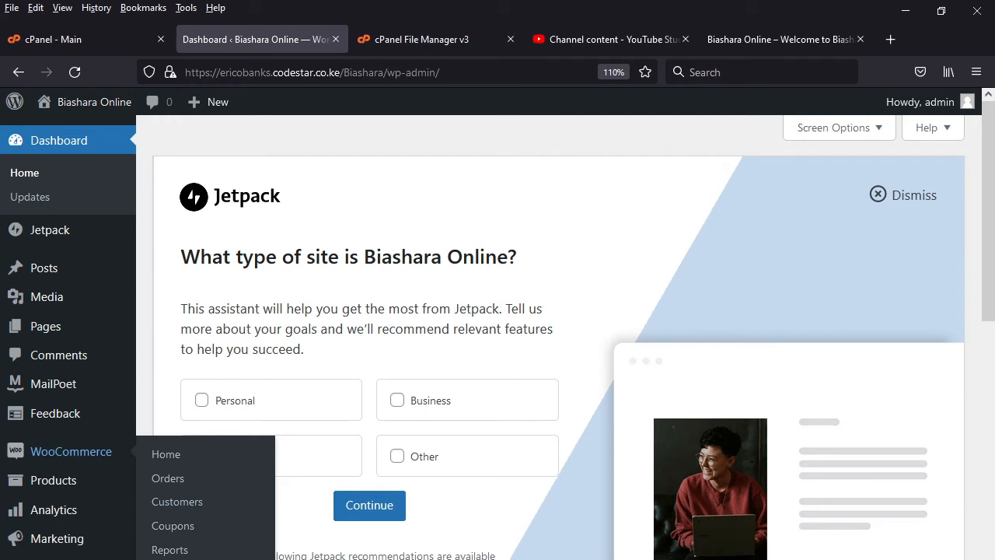
{"action": "left_click", "coordinate": [170, 558]}
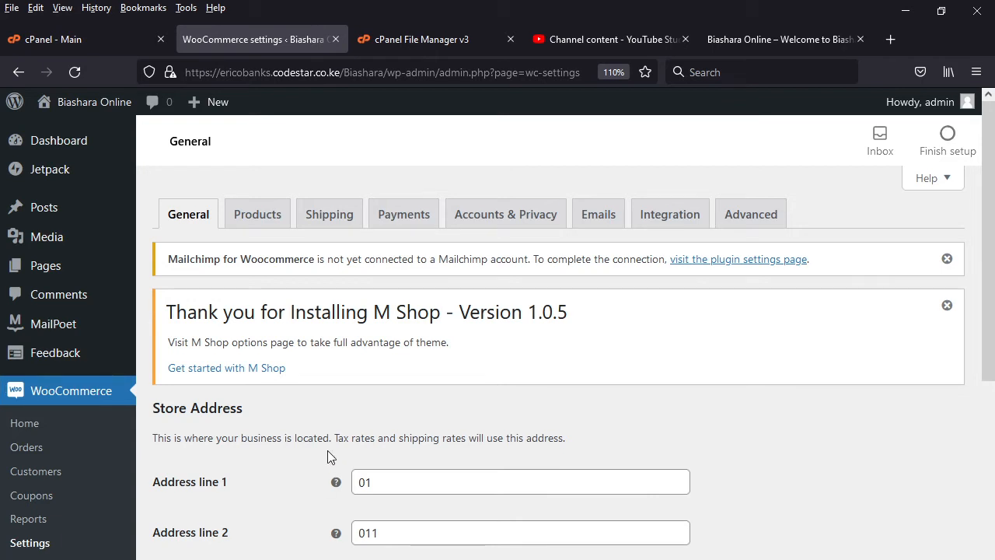
{"action": "scroll", "coordinate": [384, 519], "scroll_direction": "down", "scroll_amount": 10}
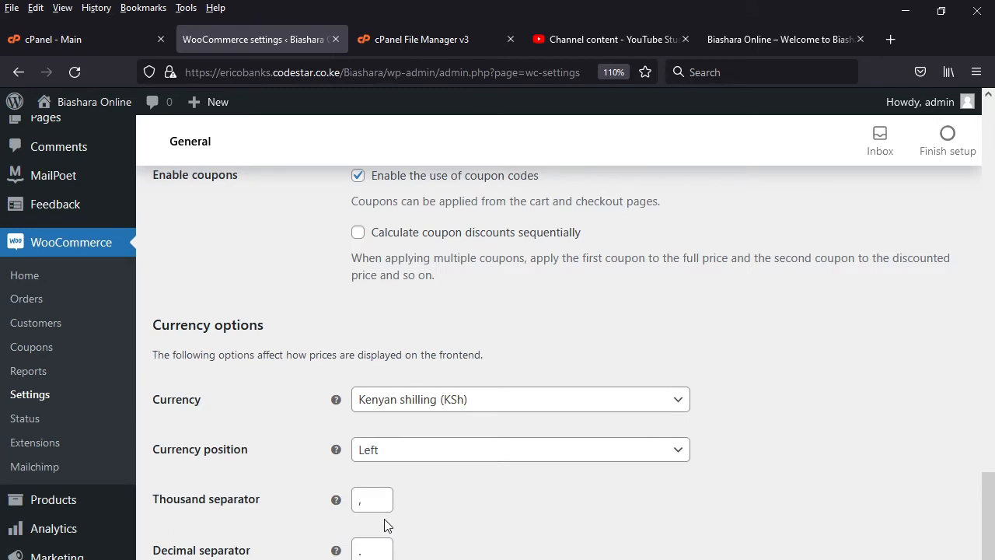
{"action": "scroll", "coordinate": [384, 525], "scroll_direction": "up", "scroll_amount": 10}
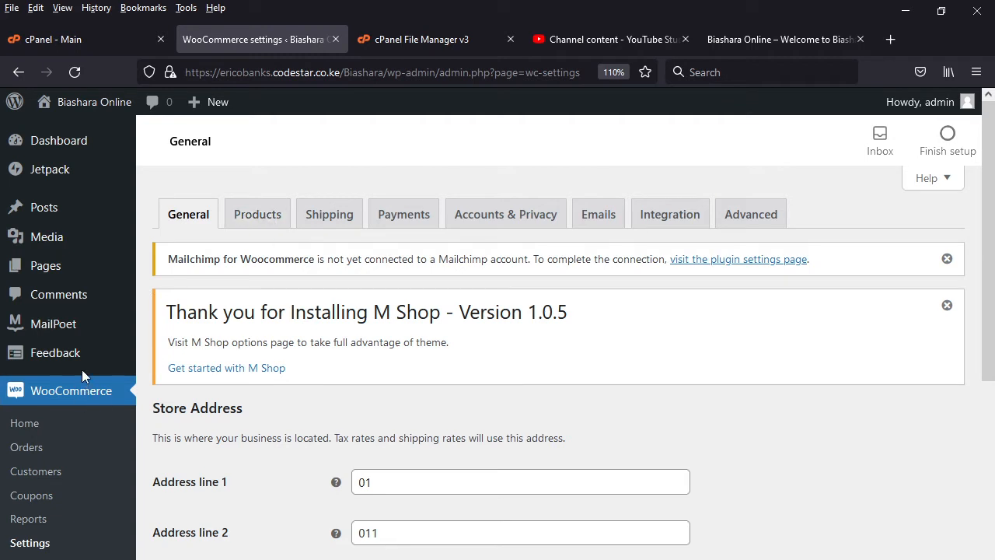
- Open the list of all pages and compare it with the Menu entries on the Biashara Online storefront
{"action": "left_click", "coordinate": [48, 268]}
{"action": "left_click", "coordinate": [183, 269]}
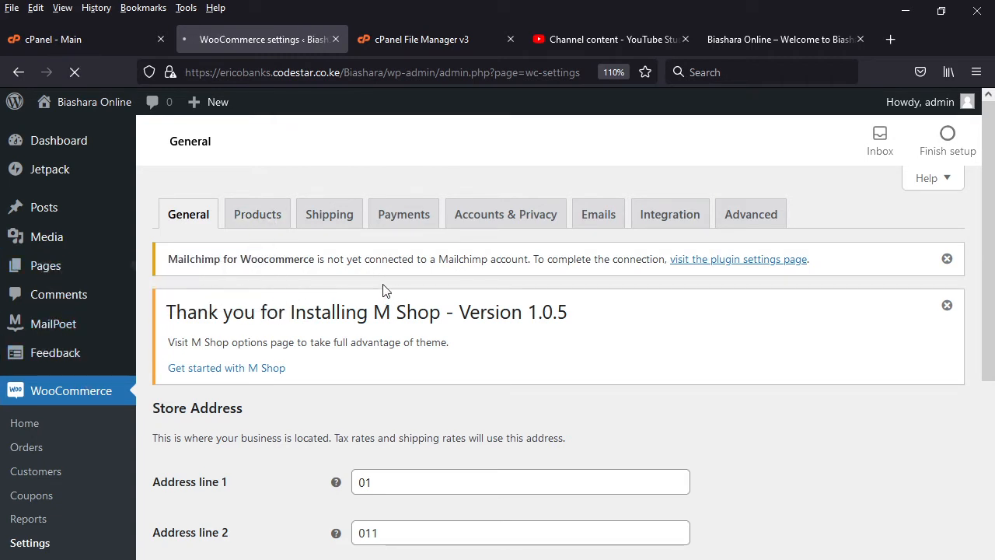
{"action": "left_click", "coordinate": [762, 40]}
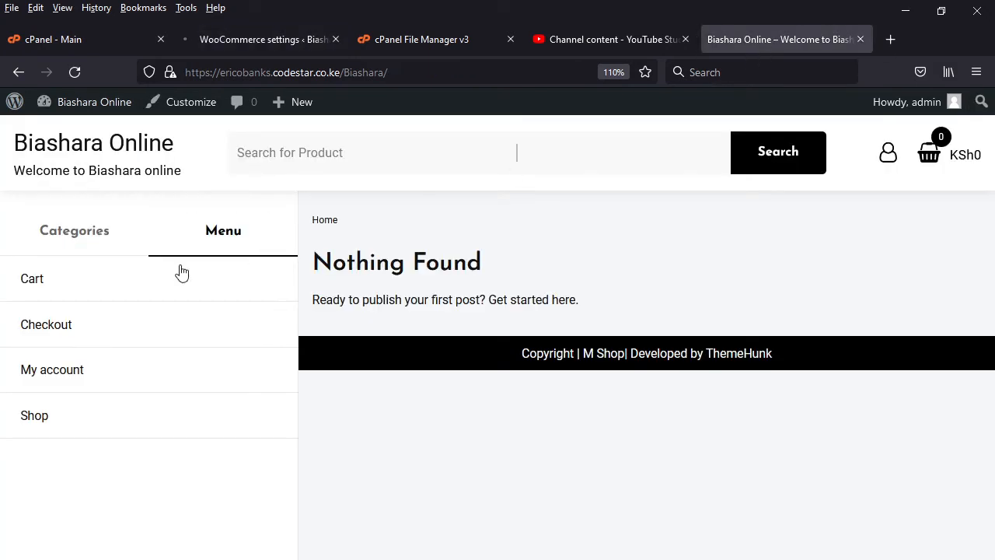
{"action": "left_click", "coordinate": [188, 233]}
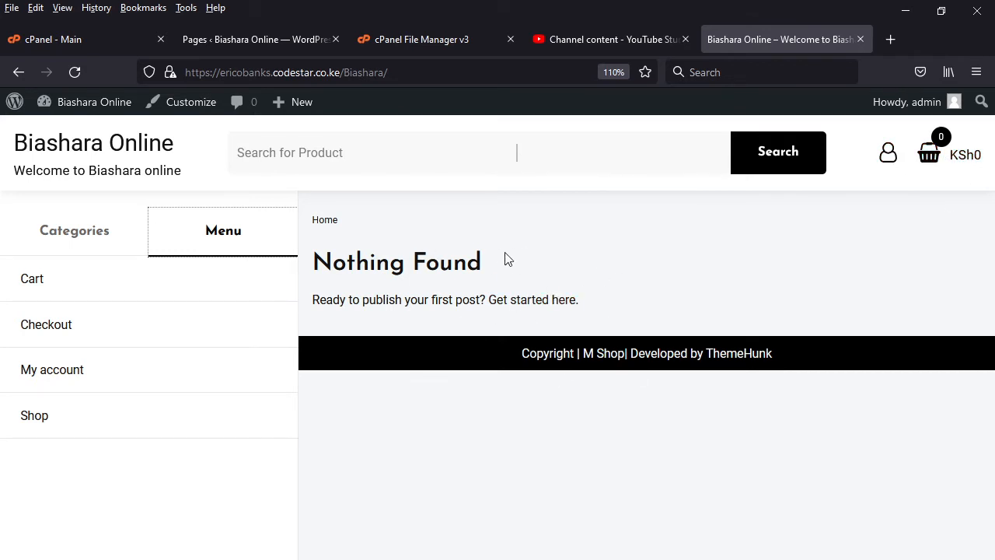
{"action": "left_click", "coordinate": [243, 39]}
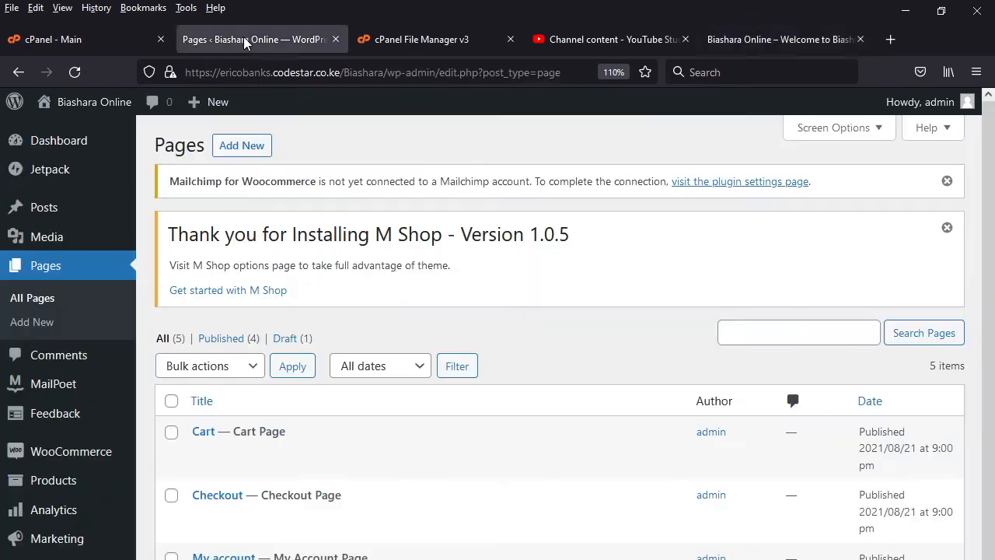
{"action": "scroll", "coordinate": [355, 458], "scroll_direction": "down", "scroll_amount": 2}
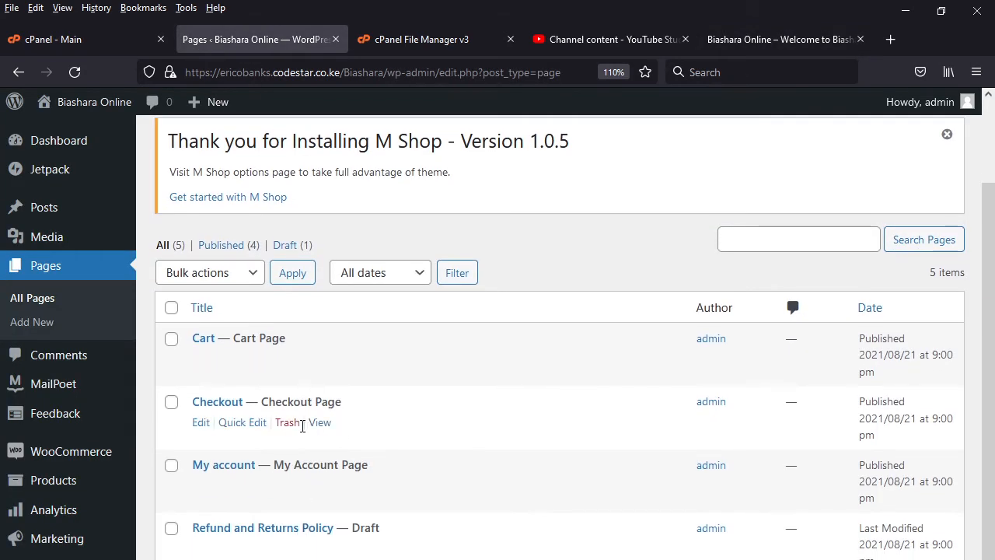
- Open the site's Menus editor and name the new menu mainmenu
{"action": "mouse_move", "coordinate": [72, 224]}
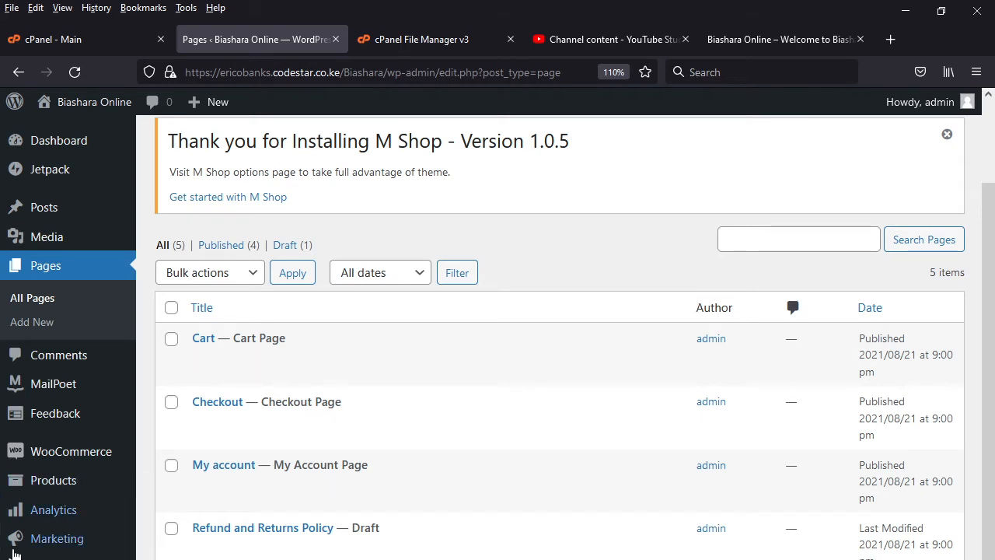
{"action": "mouse_move", "coordinate": [15, 556]}
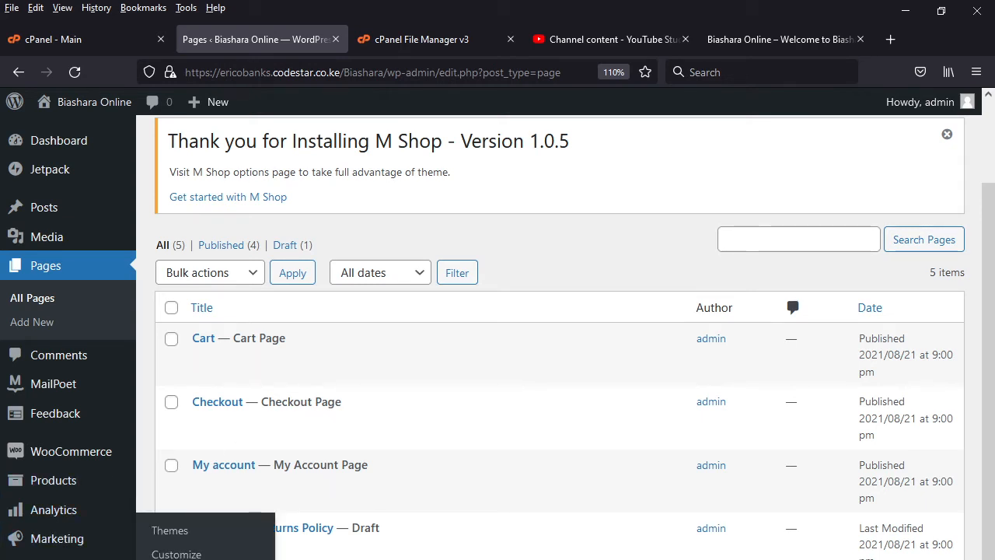
{"action": "left_click", "coordinate": [176, 558]}
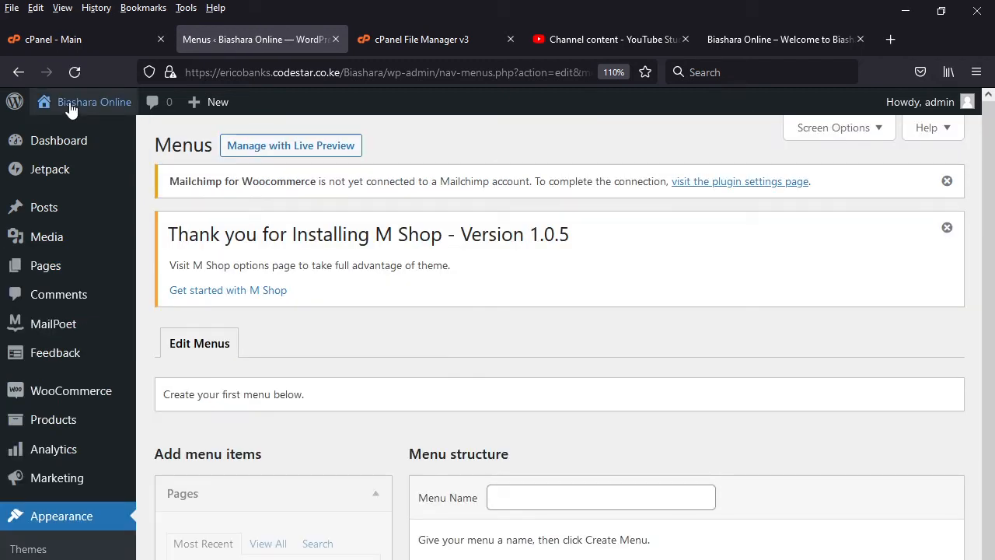
{"action": "mouse_move", "coordinate": [82, 113]}
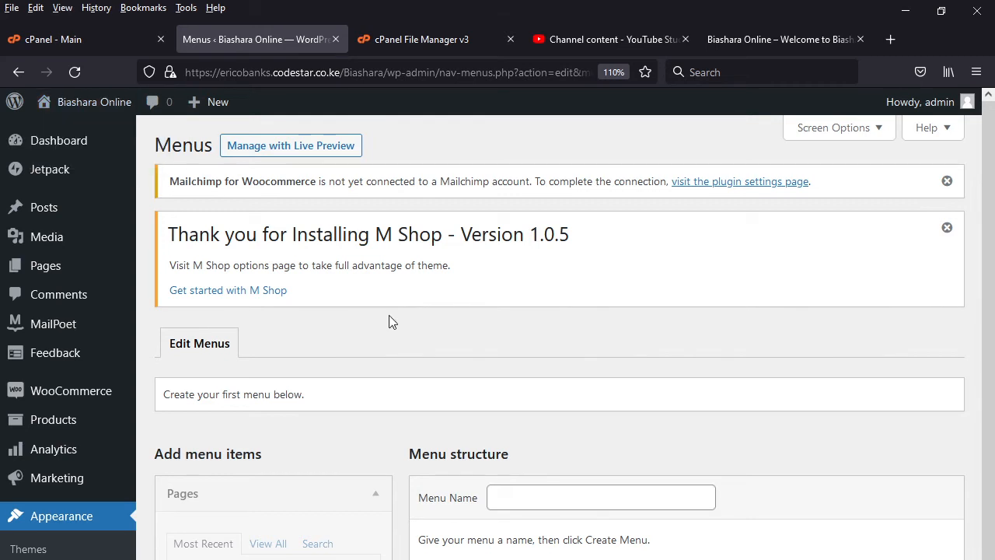
{"action": "left_click", "coordinate": [556, 501]}
{"action": "type", "text": "maa"}
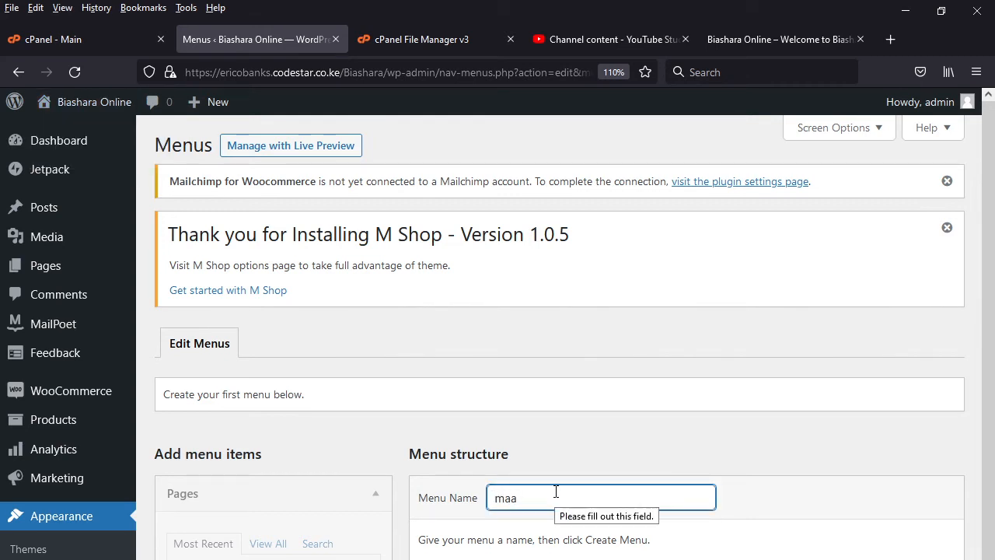
{"action": "key", "text": "BackSpace"}
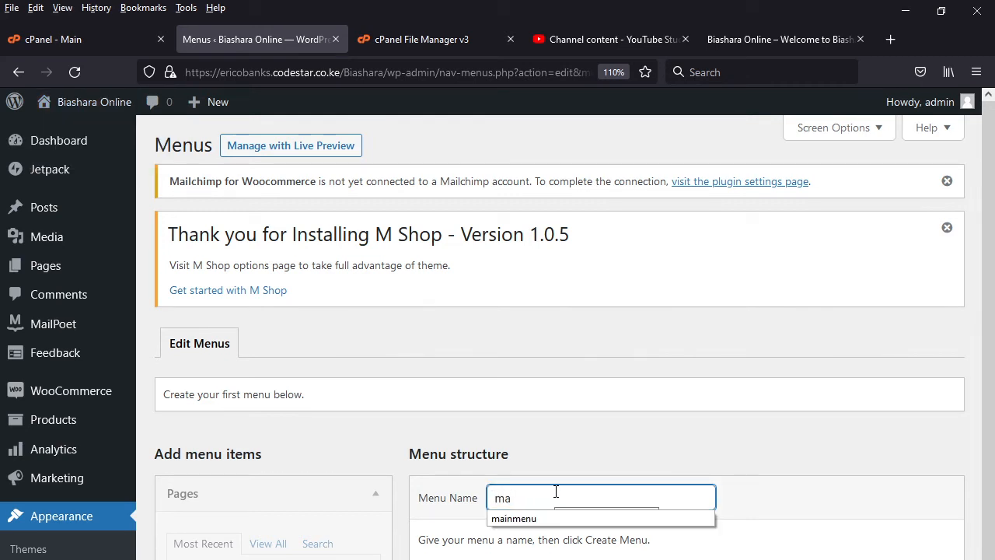
{"action": "left_click", "coordinate": [555, 518]}
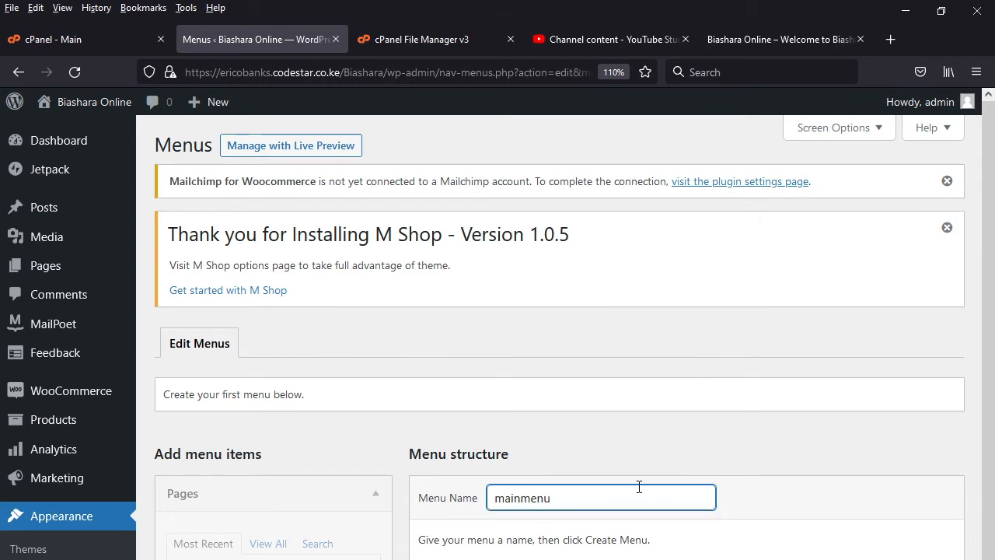
- Create the menu with automatic adding of new top-level pages and the Header Above Menu and Main display locations enabled
{"action": "scroll", "coordinate": [639, 487], "scroll_direction": "down", "scroll_amount": 2}
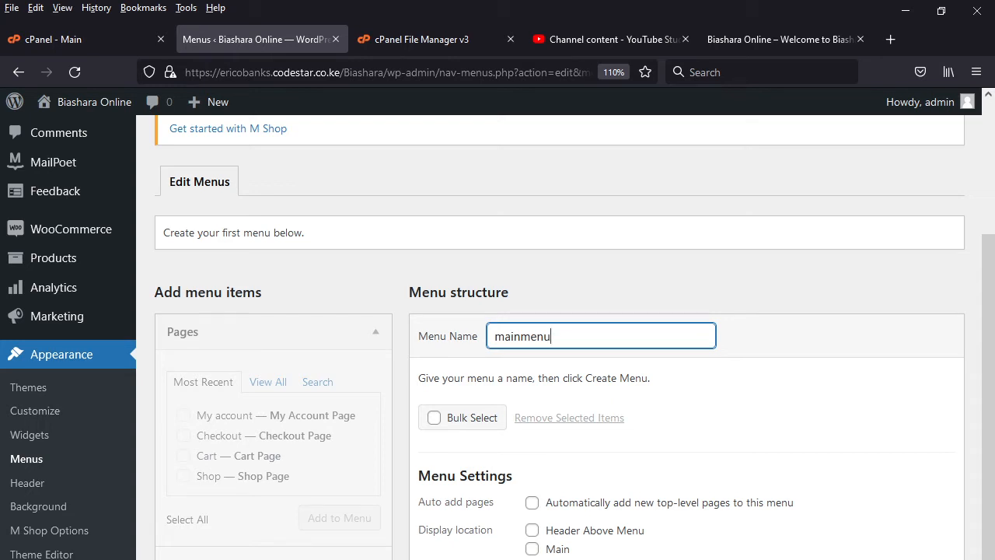
{"action": "left_click", "coordinate": [532, 502]}
{"action": "left_click", "coordinate": [531, 531]}
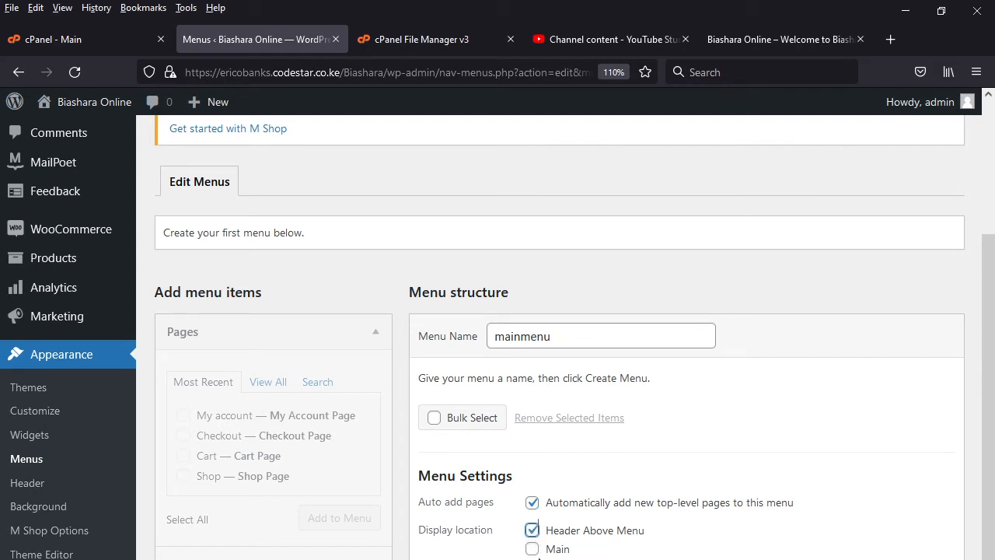
{"action": "left_click", "coordinate": [532, 549]}
{"action": "key", "text": "Return"}
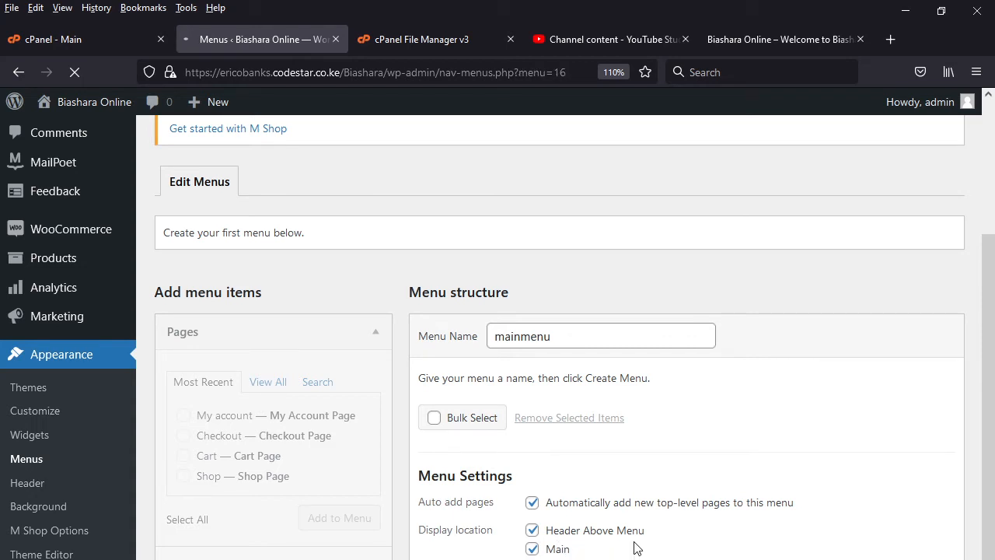
- Add the My account, Checkout, Cart and Shop pages to mainmenu
{"action": "scroll", "coordinate": [342, 497], "scroll_direction": "down", "scroll_amount": 4}
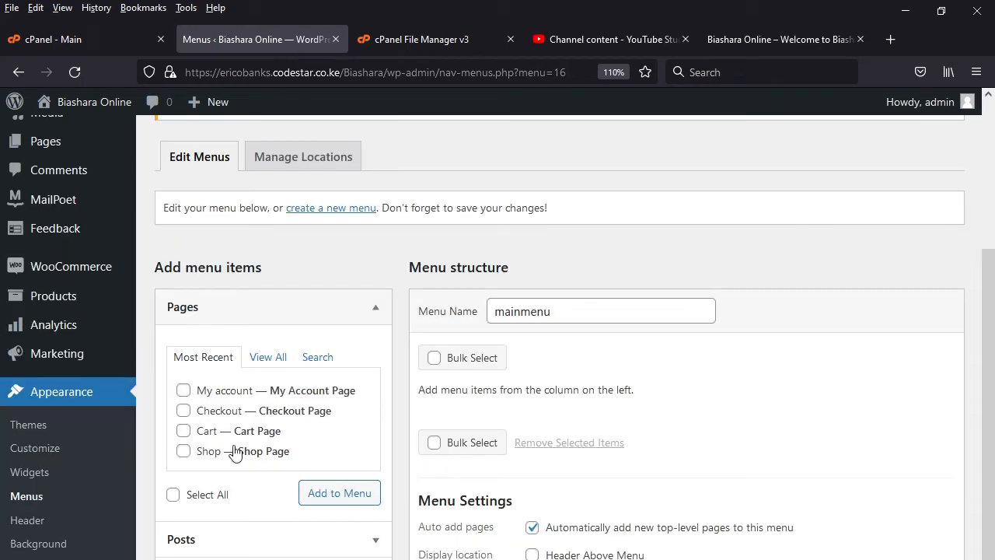
{"action": "left_click", "coordinate": [183, 392]}
{"action": "left_click", "coordinate": [183, 411]}
{"action": "left_click", "coordinate": [183, 432]}
{"action": "left_click", "coordinate": [183, 451]}
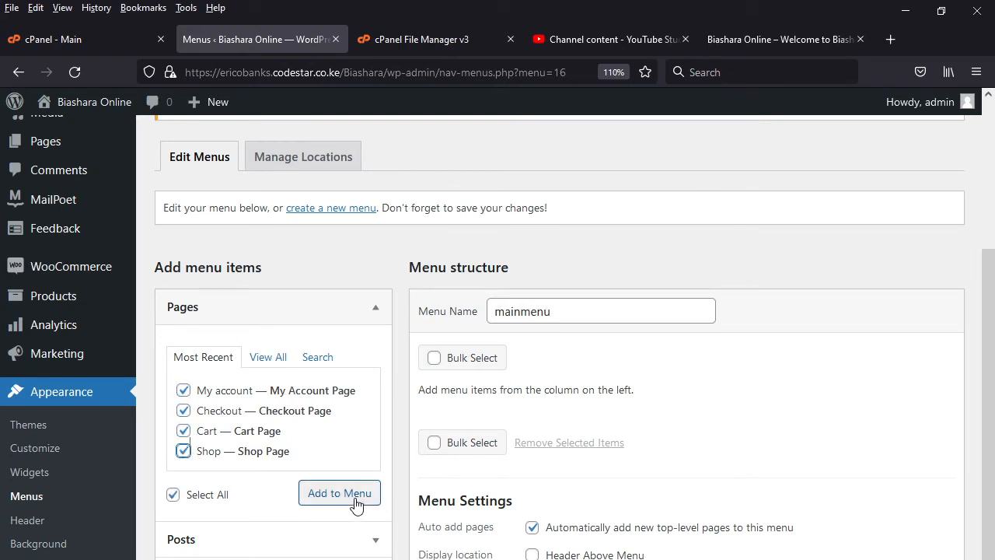
{"action": "left_click", "coordinate": [369, 504]}
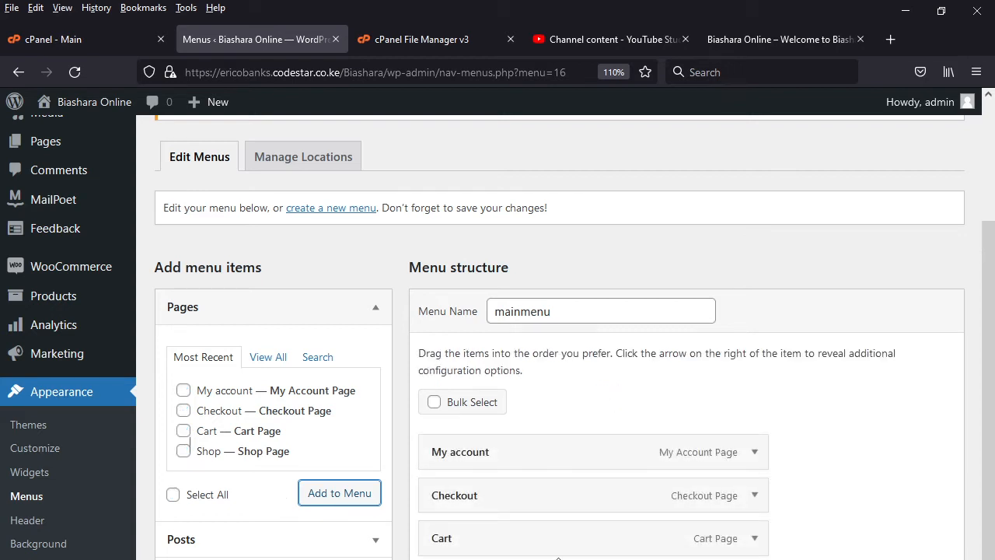
- Reorder the mainmenu items as Shop, Cart, Checkout, My account and save the menu
{"action": "left_click_drag", "start_coordinate": [557, 557], "coordinate": [551, 460]}
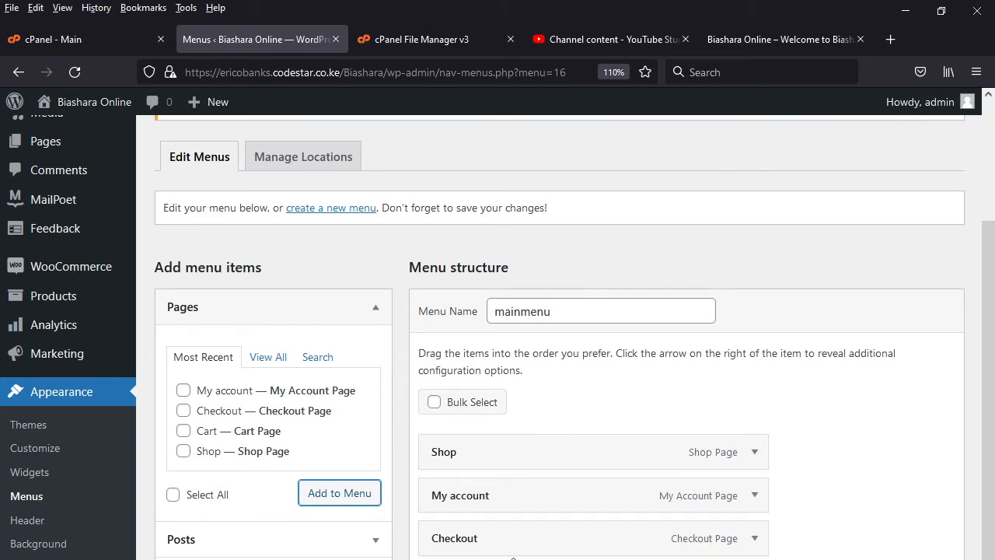
{"action": "left_click_drag", "start_coordinate": [515, 556], "coordinate": [511, 479]}
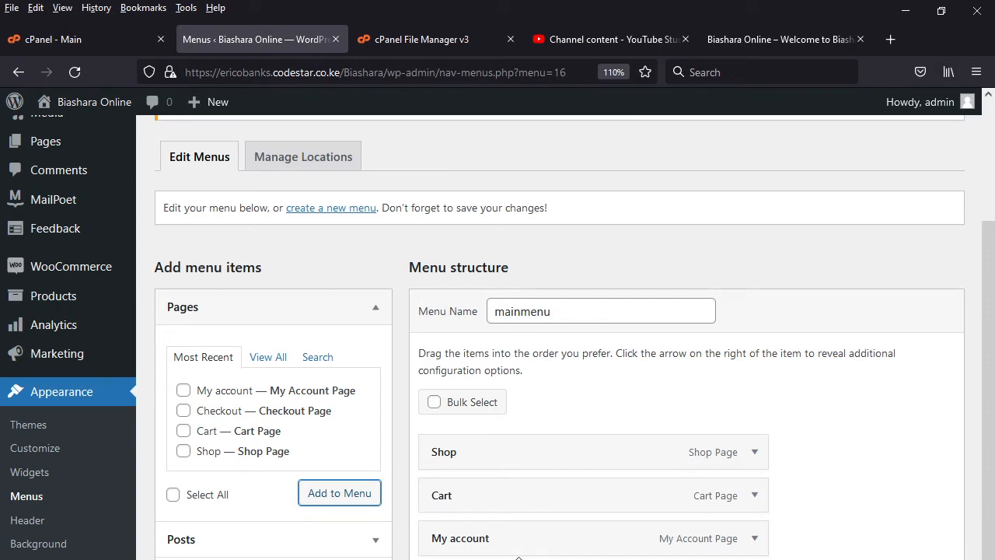
{"action": "left_click_drag", "start_coordinate": [518, 556], "coordinate": [517, 520]}
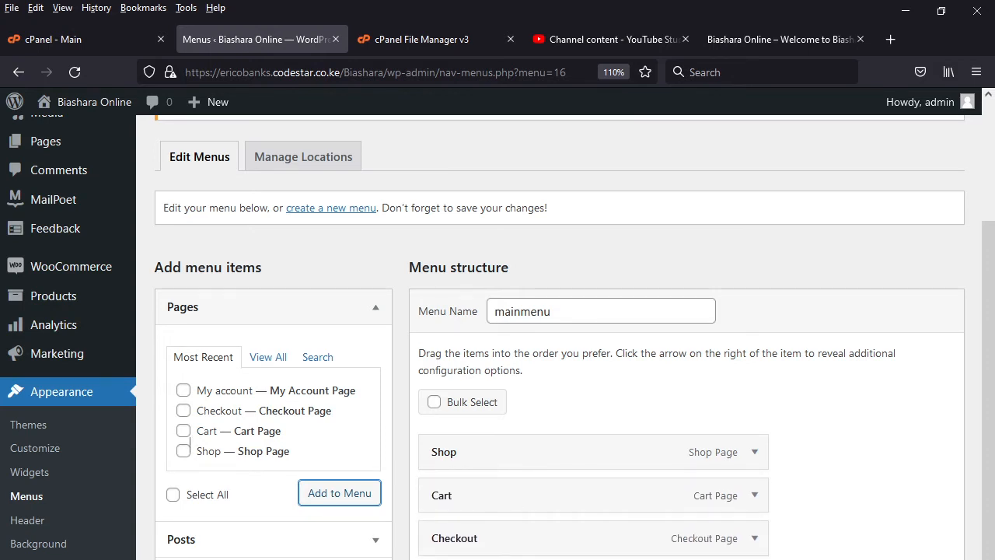
{"action": "scroll", "coordinate": [560, 466], "scroll_direction": "down", "scroll_amount": 1}
{"action": "left_click", "coordinate": [925, 556]}
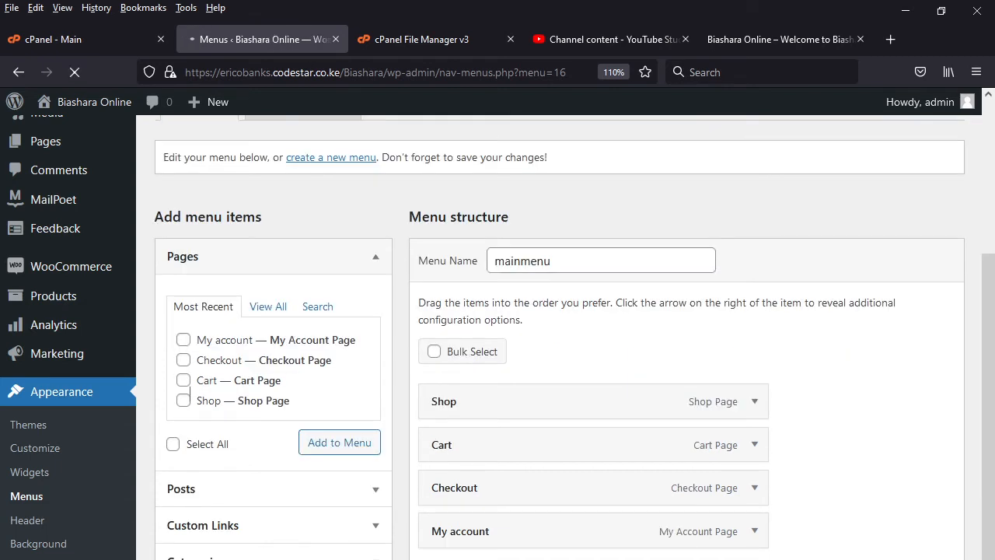
- Reload the Biashara Online storefront and compare its Menu entries with the item order saved in mainmenu
{"action": "left_click", "coordinate": [771, 41]}
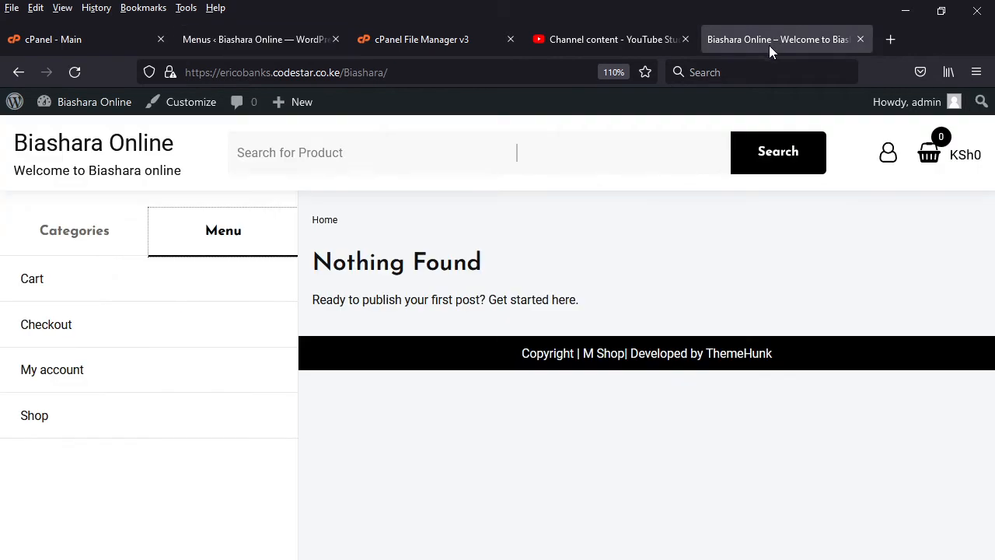
{"action": "key", "text": "F5"}
{"action": "left_click", "coordinate": [78, 70]}
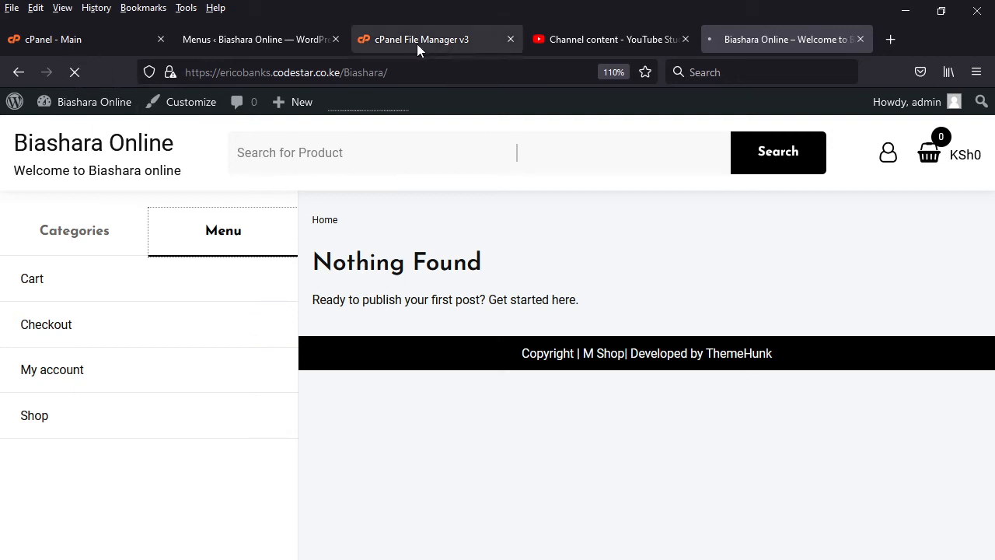
{"action": "left_click", "coordinate": [250, 36]}
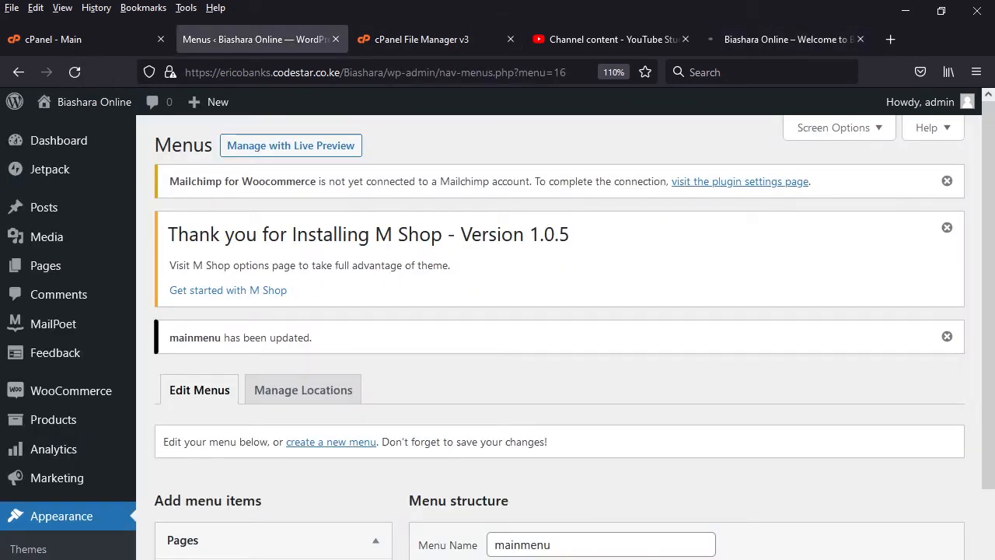
{"action": "scroll", "coordinate": [609, 408], "scroll_direction": "down", "scroll_amount": 1}
{"action": "key", "text": "F5"}
{"action": "scroll", "coordinate": [559, 334], "scroll_direction": "down", "scroll_amount": 7}
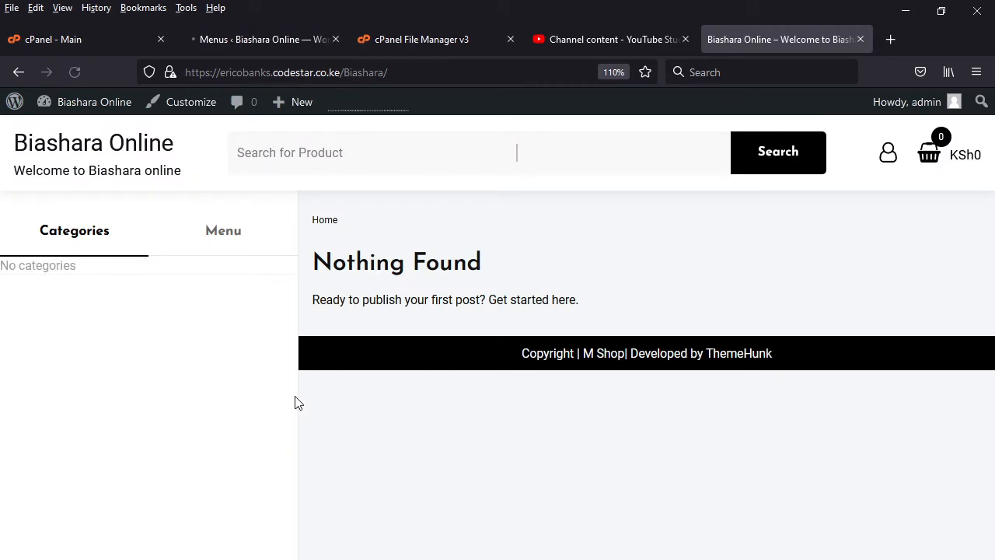
{"action": "key", "text": "F5"}
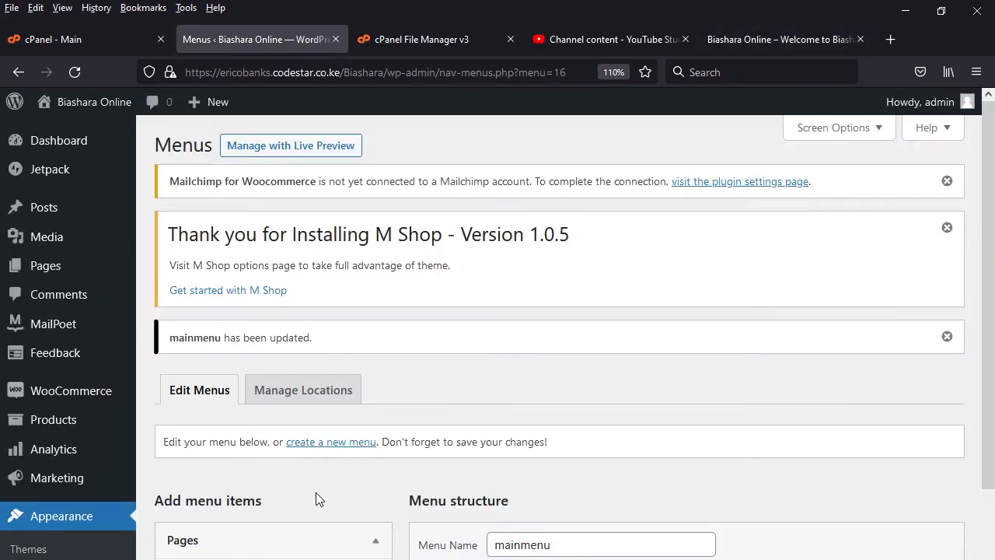
{"action": "scroll", "coordinate": [379, 474], "scroll_direction": "down", "scroll_amount": 5}
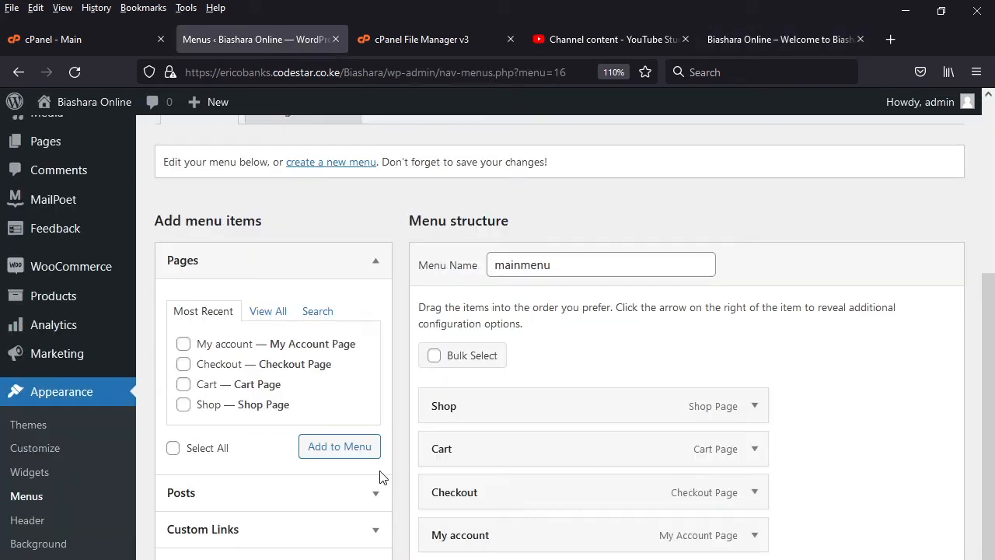
{"action": "scroll", "coordinate": [375, 466], "scroll_direction": "up", "scroll_amount": 5}
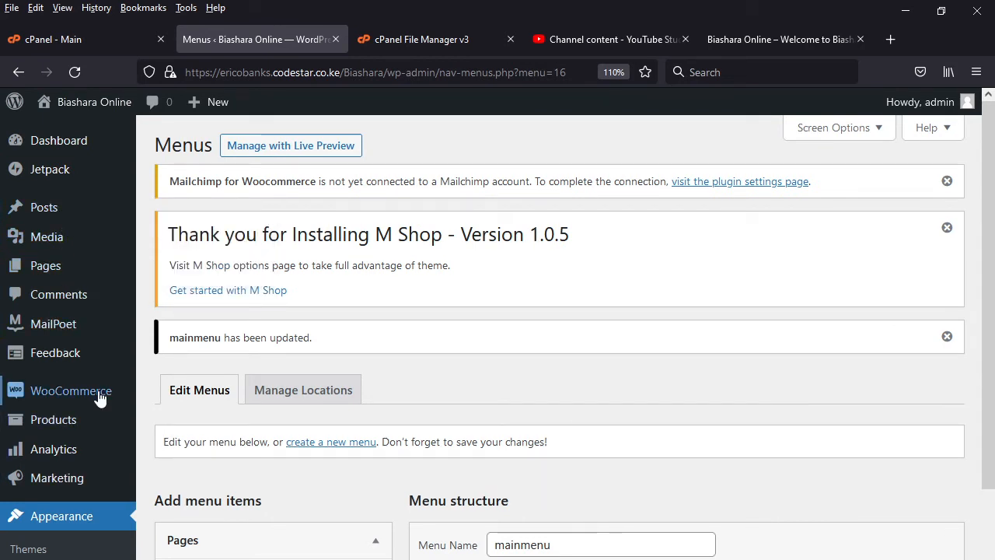
- Open the WooCommerce Products settings and examine the shop page, add-to-cart, placeholder image, measurement and review options
{"action": "mouse_move", "coordinate": [96, 394]}
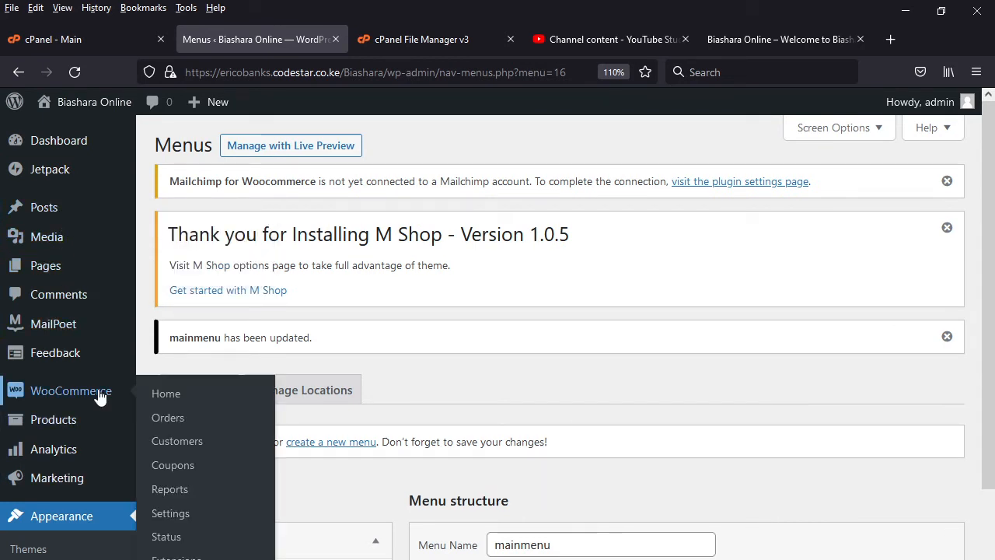
{"action": "left_click", "coordinate": [184, 516]}
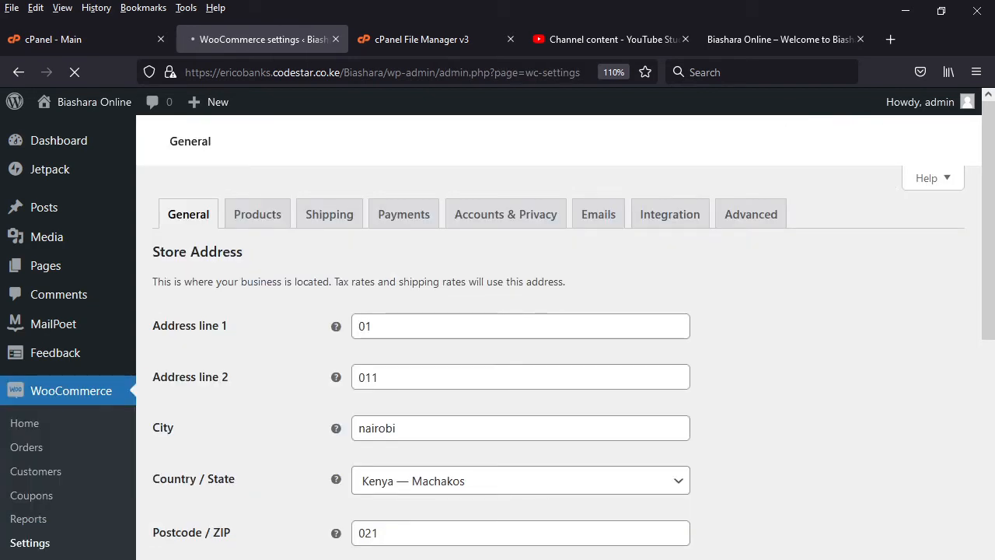
{"action": "left_click", "coordinate": [907, 8]}
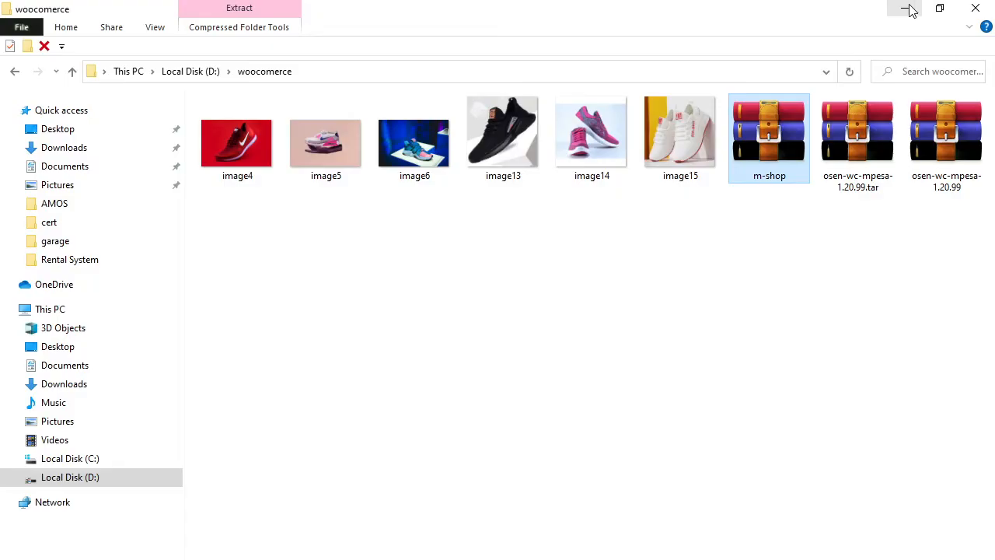
{"action": "left_click", "coordinate": [908, 8]}
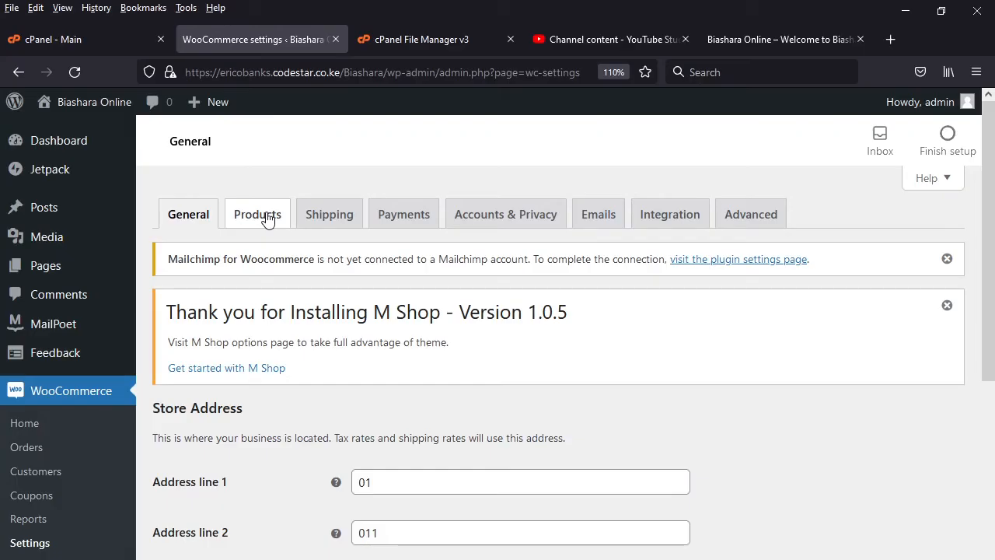
{"action": "left_click", "coordinate": [266, 216]}
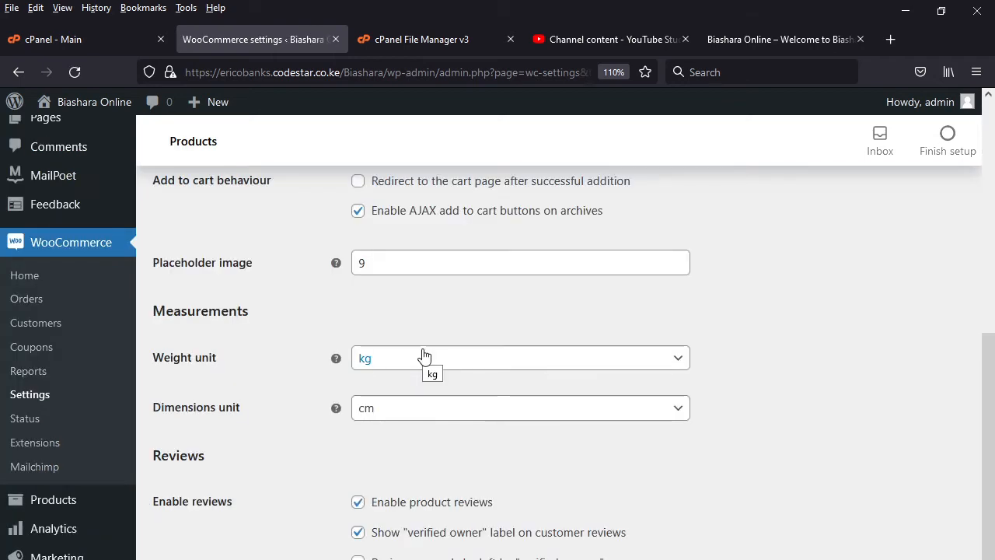
{"action": "scroll", "coordinate": [435, 430], "scroll_direction": "up", "scroll_amount": 2}
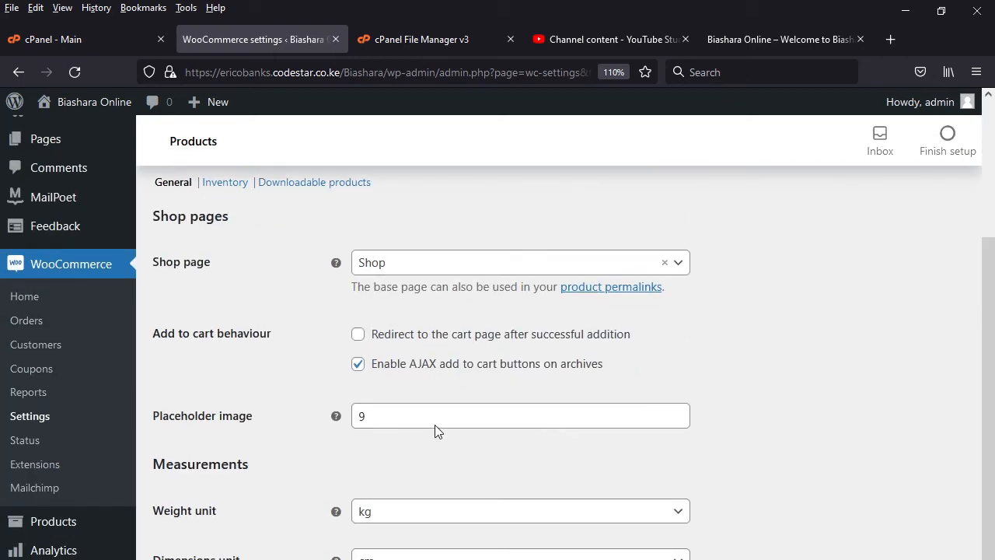
{"action": "scroll", "coordinate": [435, 431], "scroll_direction": "up", "scroll_amount": 3}
{"action": "scroll", "coordinate": [434, 415], "scroll_direction": "up", "scroll_amount": 1}
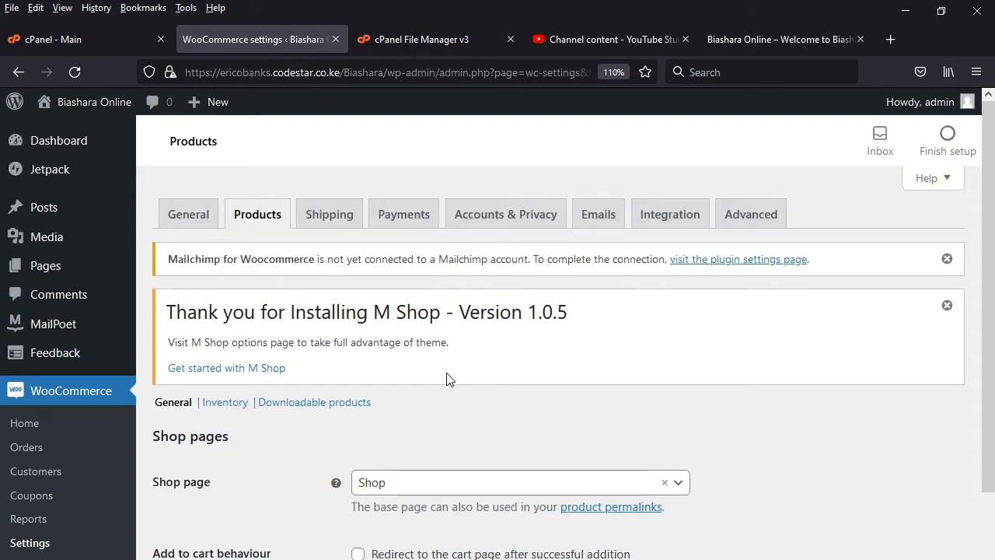
{"action": "scroll", "coordinate": [447, 381], "scroll_direction": "down", "scroll_amount": 4}
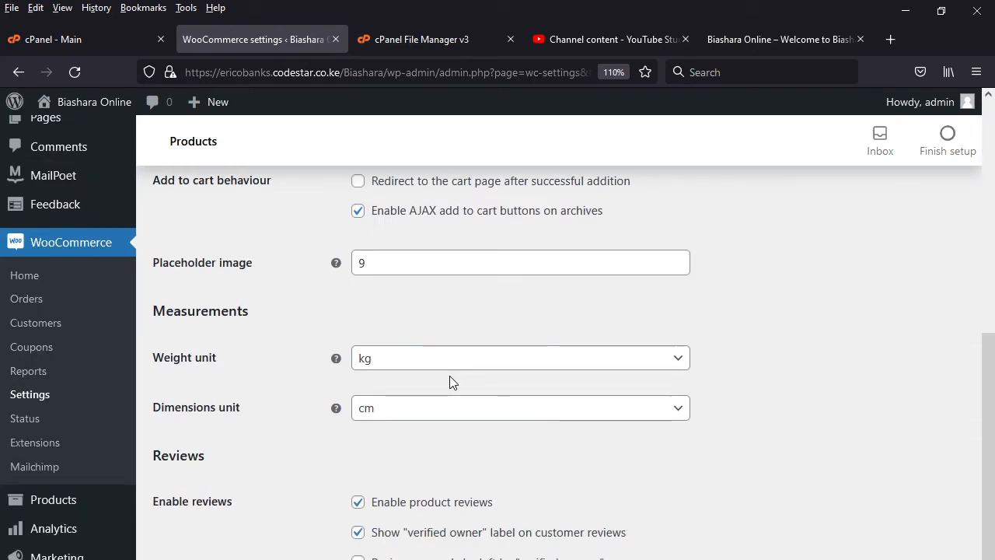
{"action": "scroll", "coordinate": [450, 381], "scroll_direction": "up", "scroll_amount": 4}
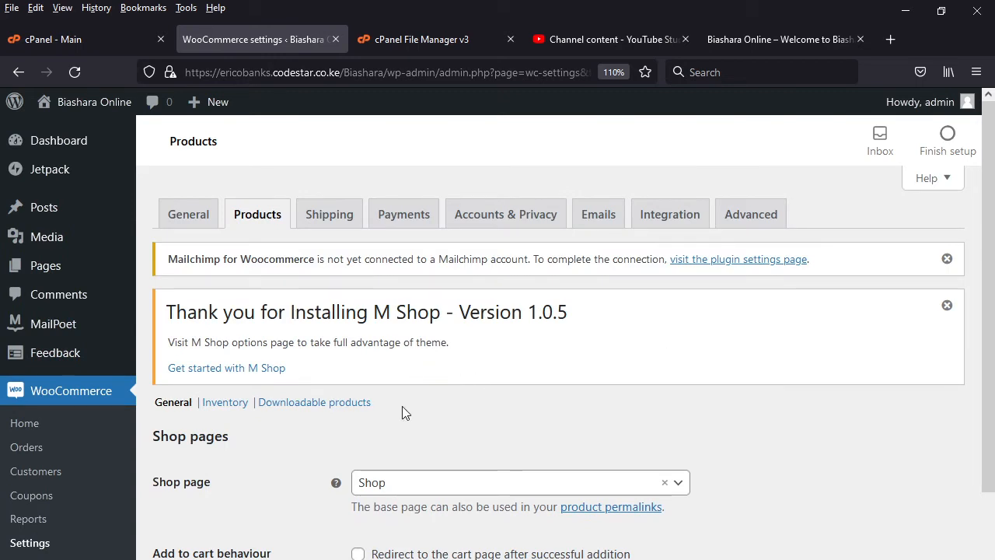
{"action": "scroll", "coordinate": [503, 396], "scroll_direction": "down", "scroll_amount": 1}
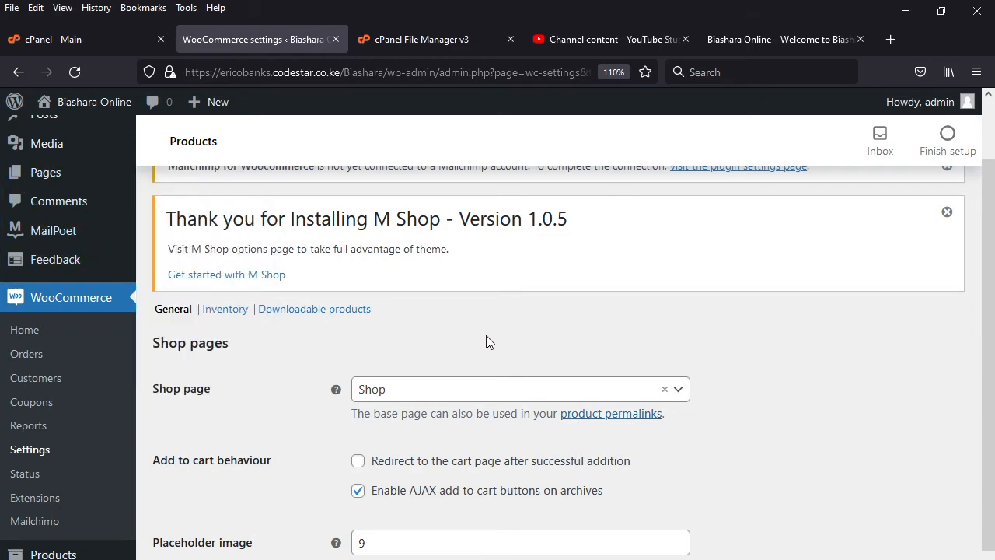
{"action": "scroll", "coordinate": [486, 332], "scroll_direction": "down", "scroll_amount": 3}
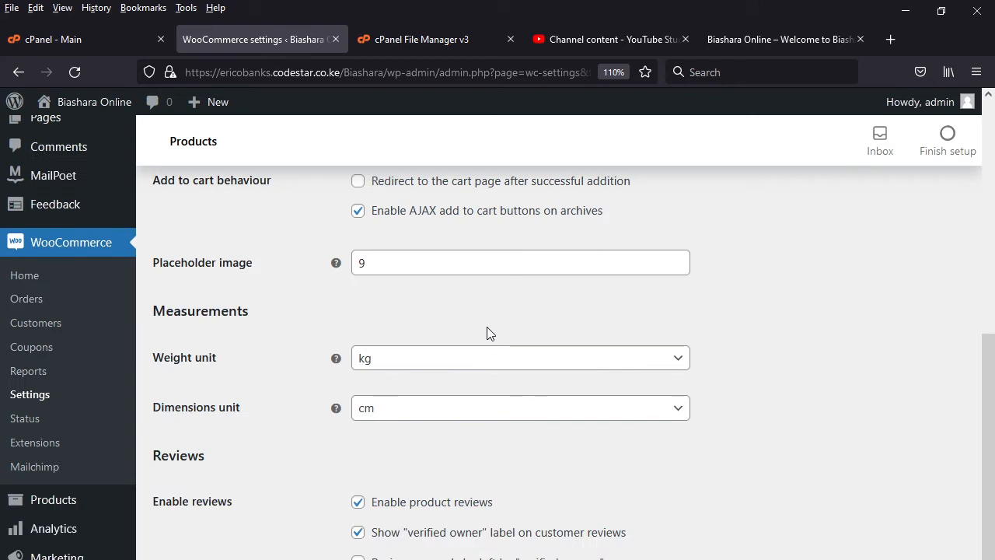
- Open the list of all site pages
{"action": "scroll", "coordinate": [487, 327], "scroll_direction": "up", "scroll_amount": 2}
{"action": "scroll", "coordinate": [458, 367], "scroll_direction": "up", "scroll_amount": 2}
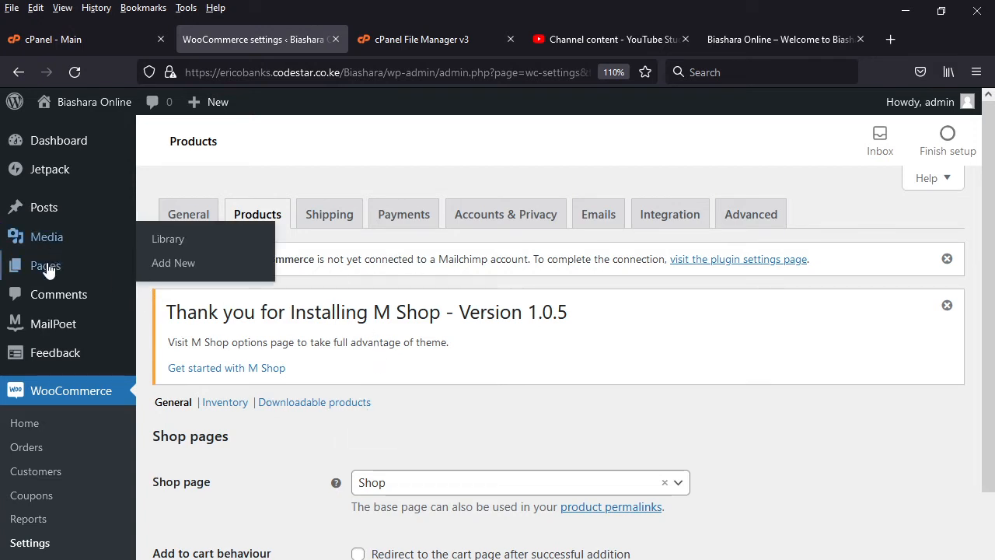
{"action": "mouse_move", "coordinate": [102, 273]}
{"action": "left_click", "coordinate": [185, 278]}
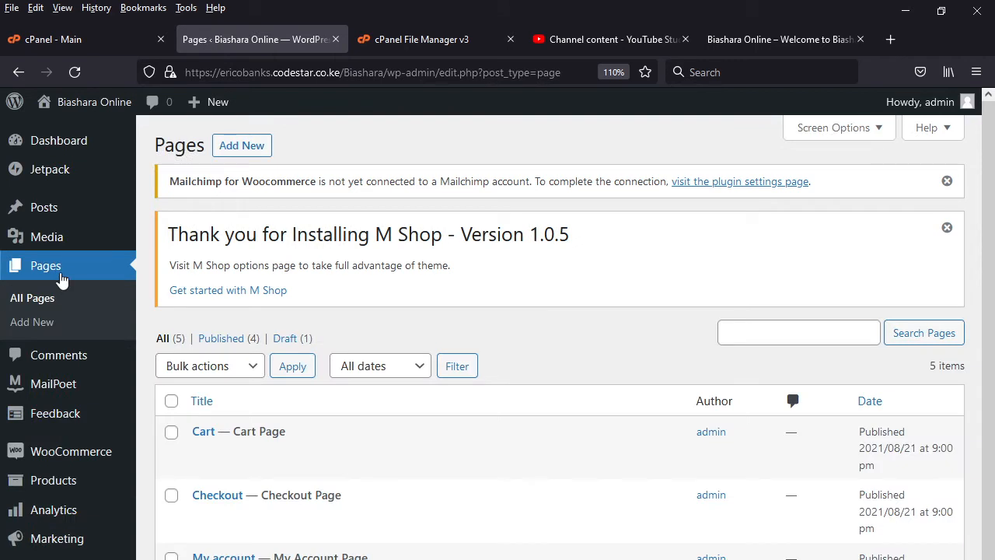
- From WooCommerce Home, dismiss the welcome introduction and start adding a product manually through the Add my products task
{"action": "mouse_move", "coordinate": [95, 459]}
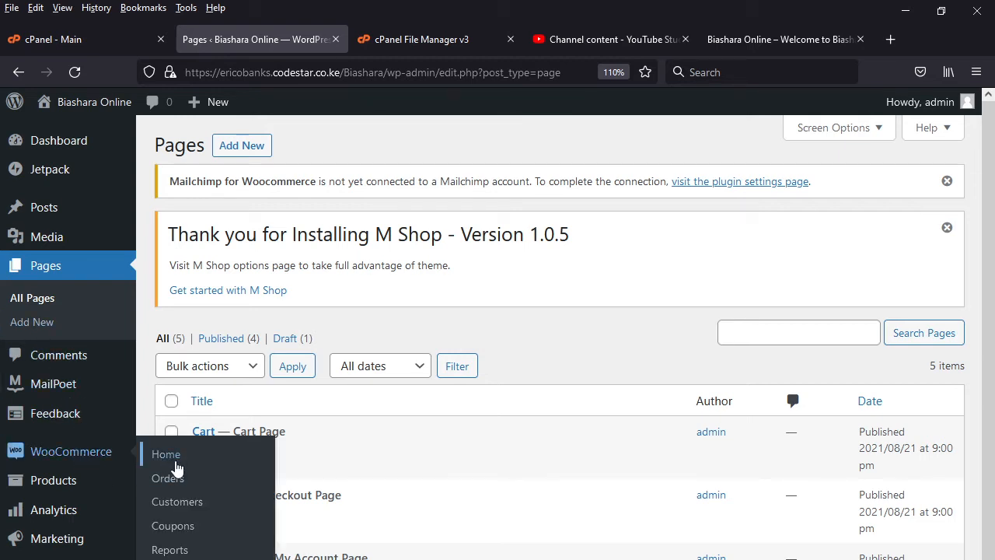
{"action": "left_click", "coordinate": [177, 463]}
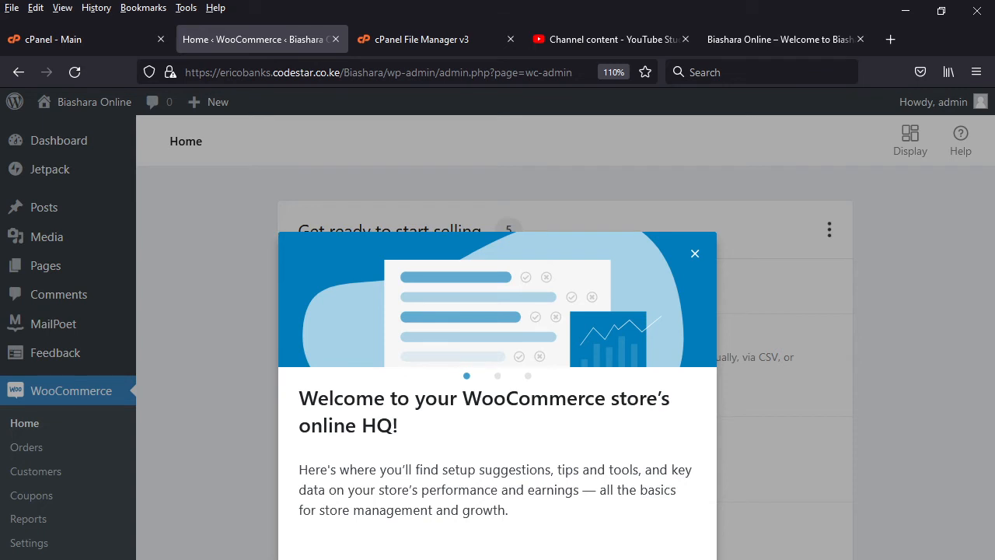
{"action": "key", "text": "Right"}
{"action": "key", "text": "Right"}
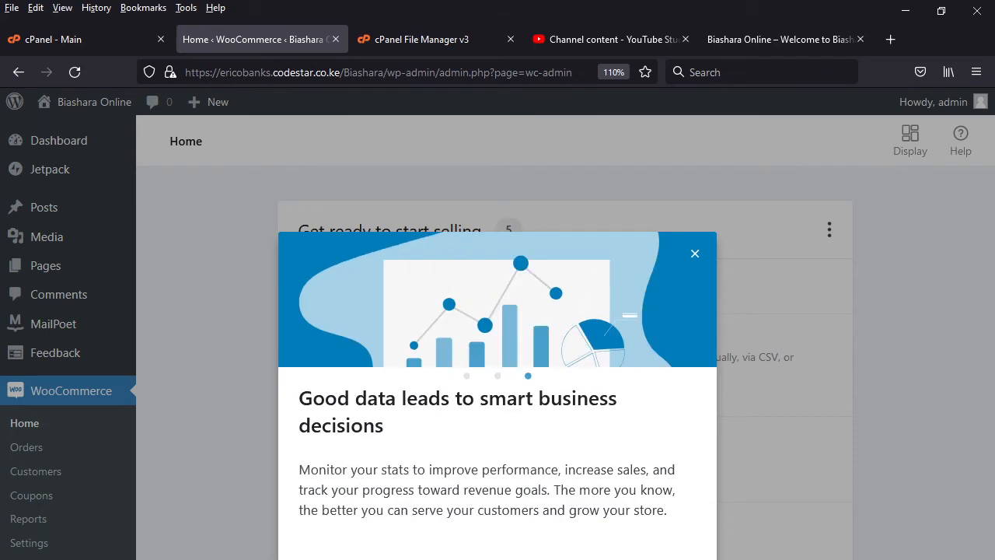
{"action": "key", "text": "Escape"}
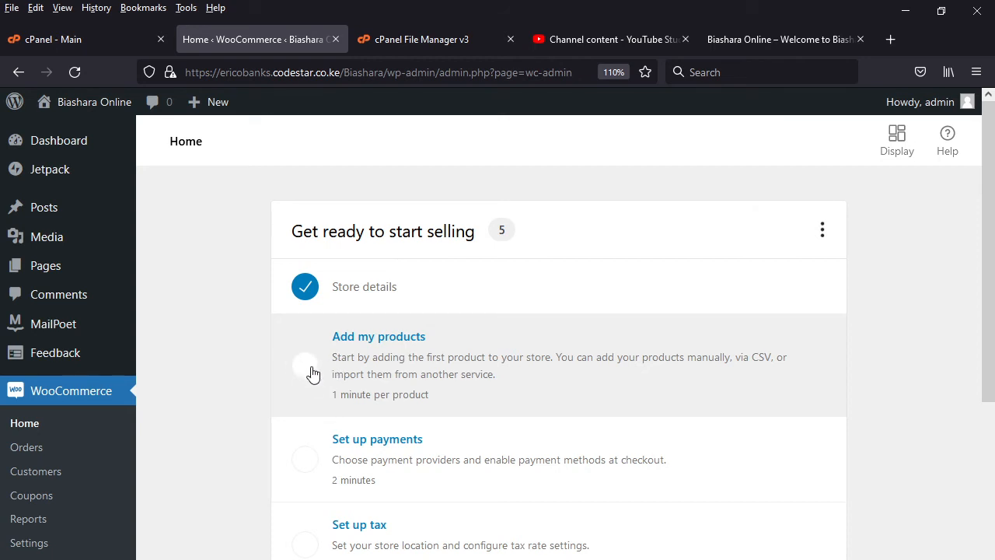
{"action": "left_click", "coordinate": [313, 374]}
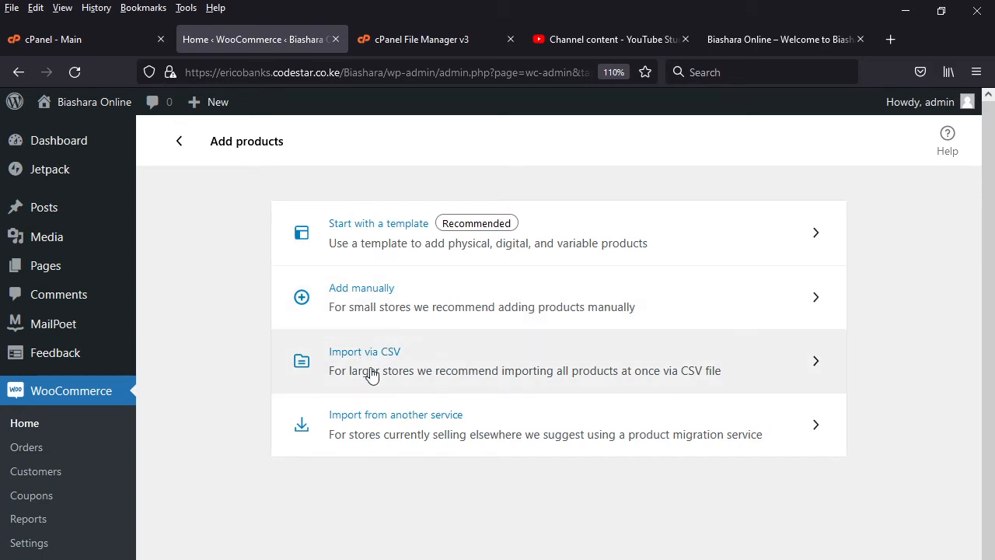
{"action": "left_click", "coordinate": [365, 296]}
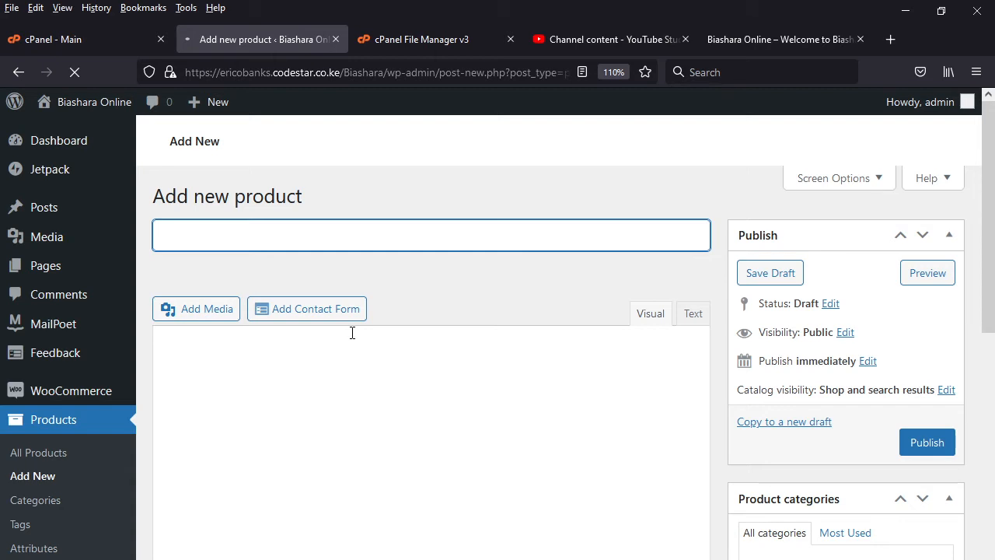
{"action": "type", "text": "Ad"}
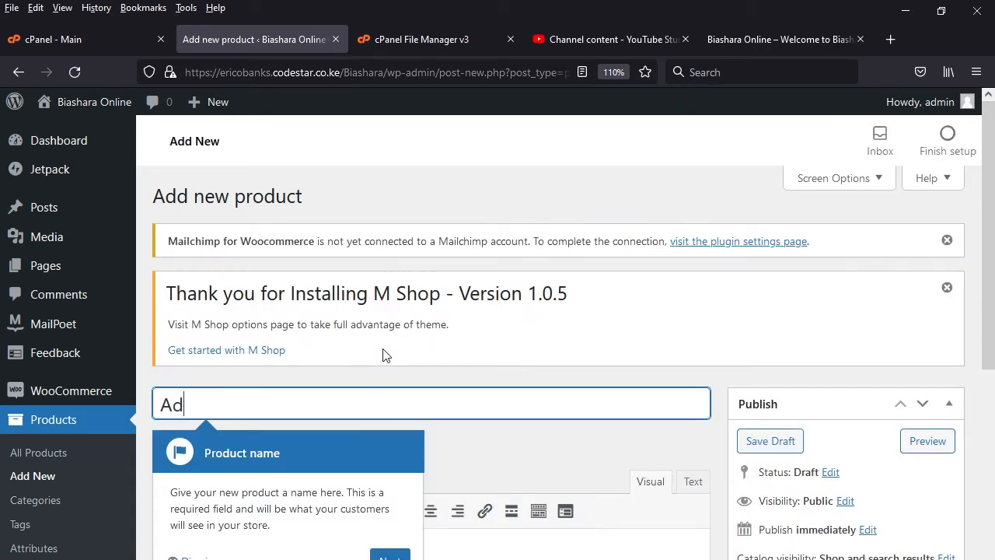
{"action": "type", "text": "id"}
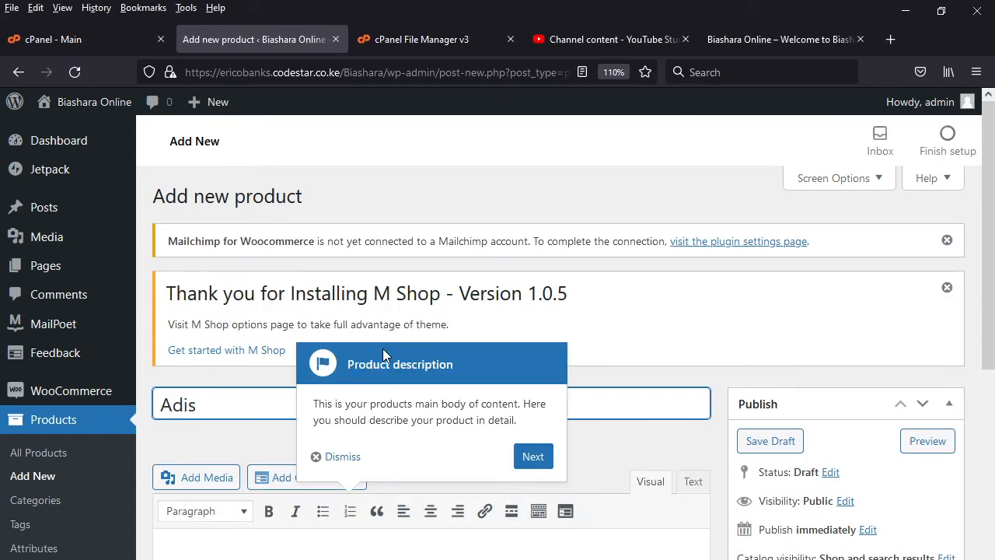
{"action": "type", "text": "ad"}
{"action": "key", "text": "BackSpace"}
{"action": "key", "text": "BackSpace"}
{"action": "key", "text": "BackSpace"}
{"action": "key", "text": "BackSpace"}
{"action": "key", "text": "BackSpace"}
{"action": "key", "text": "BackSpace"}
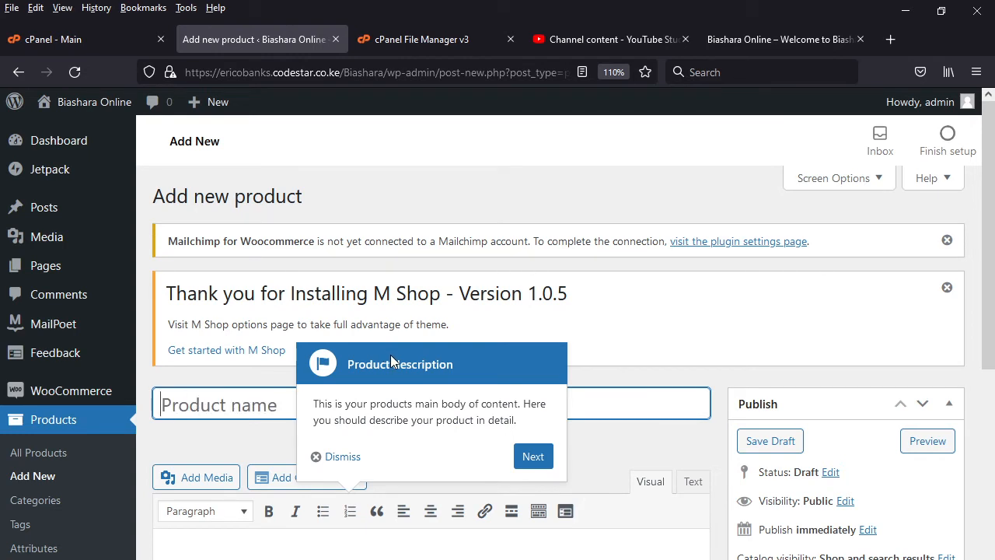
- Name the new product "Sport shoes"
{"action": "type", "text": "Sport "}
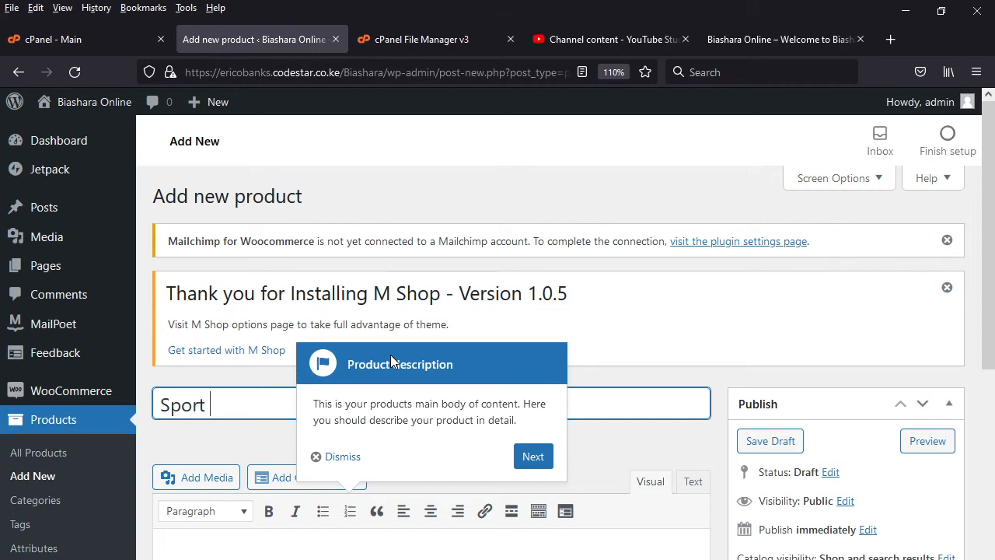
{"action": "type", "text": "shoes"}
{"action": "key", "text": "Tab"}
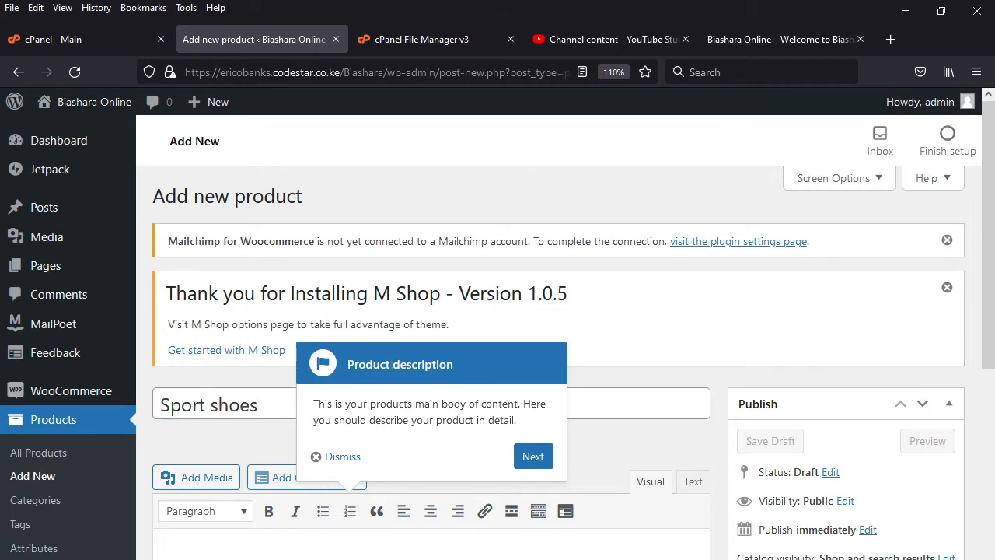
- Search Google for "sport shoe" in a new browser tab
{"action": "left_click", "coordinate": [891, 38]}
{"action": "left_click", "coordinate": [791, 73]}
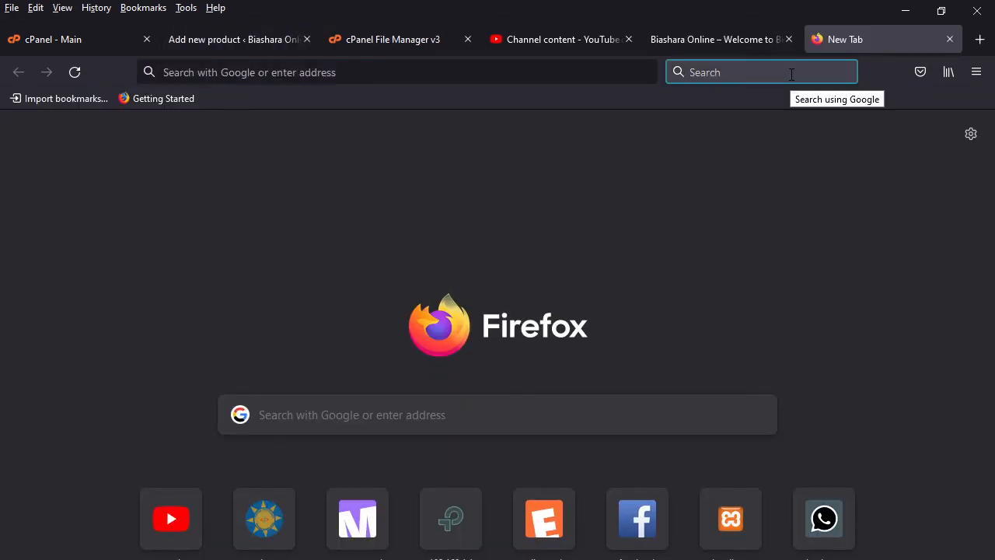
{"action": "type", "text": "sport shoe"}
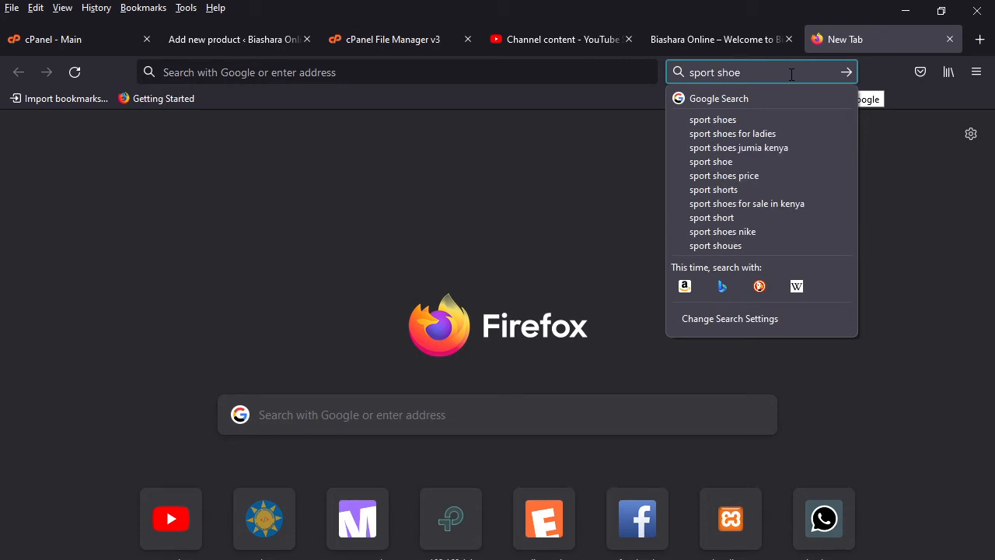
{"action": "key", "text": "Return"}
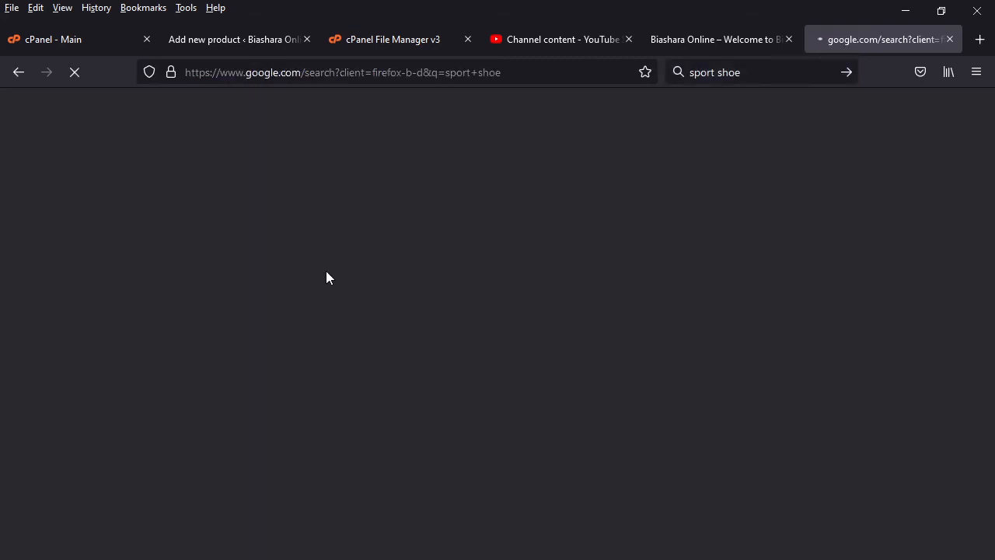
- Copy the answer to "What are considered sport shoes?" from the search results into the Sport shoes product's main description
{"action": "scroll", "coordinate": [366, 375], "scroll_direction": "down", "scroll_amount": 2}
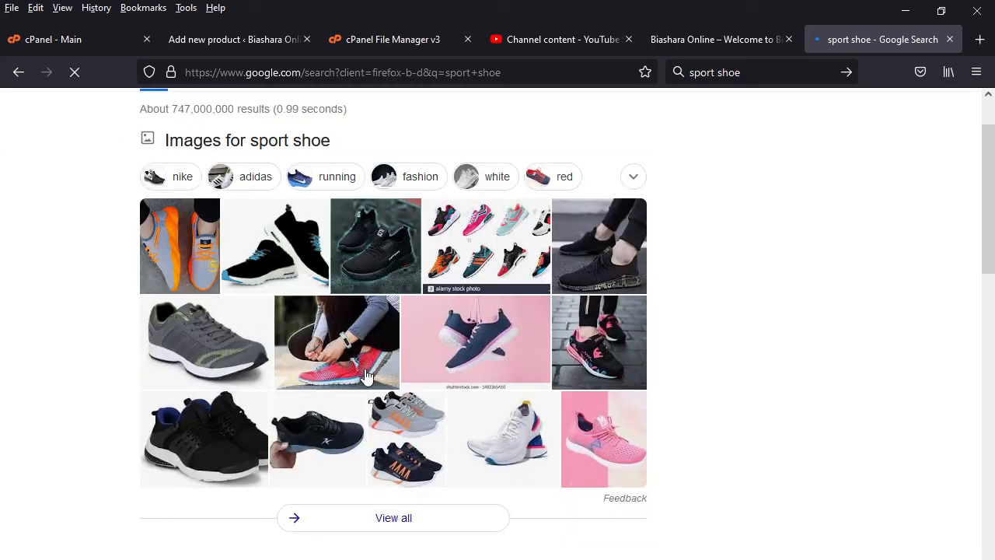
{"action": "scroll", "coordinate": [366, 375], "scroll_direction": "down", "scroll_amount": 10}
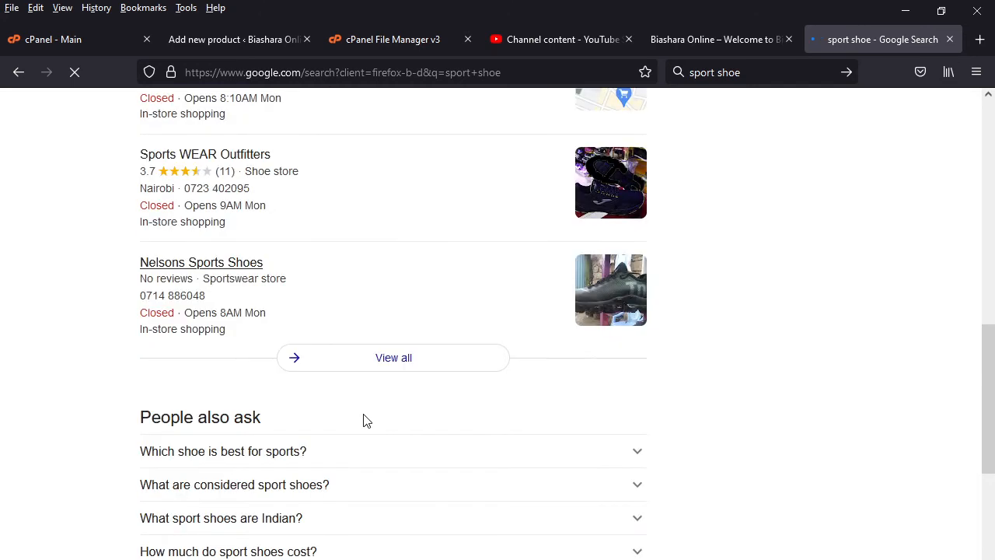
{"action": "scroll", "coordinate": [366, 420], "scroll_direction": "down", "scroll_amount": 3}
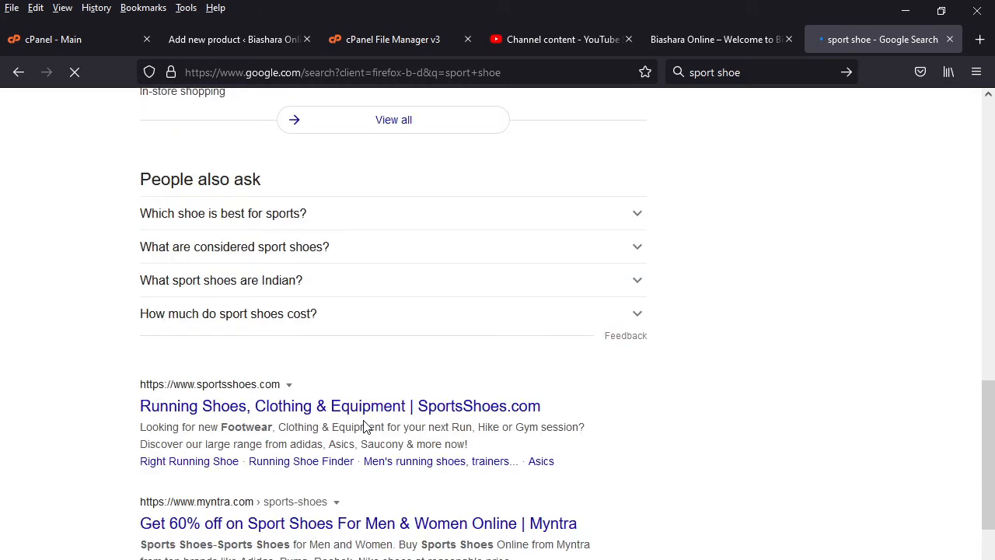
{"action": "left_click", "coordinate": [358, 220]}
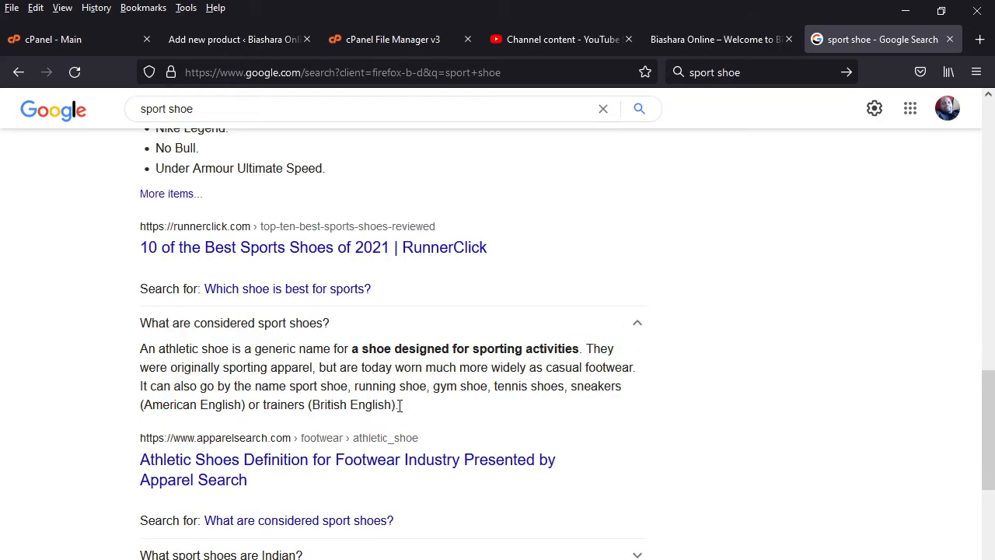
{"action": "triple_click", "coordinate": [400, 404]}
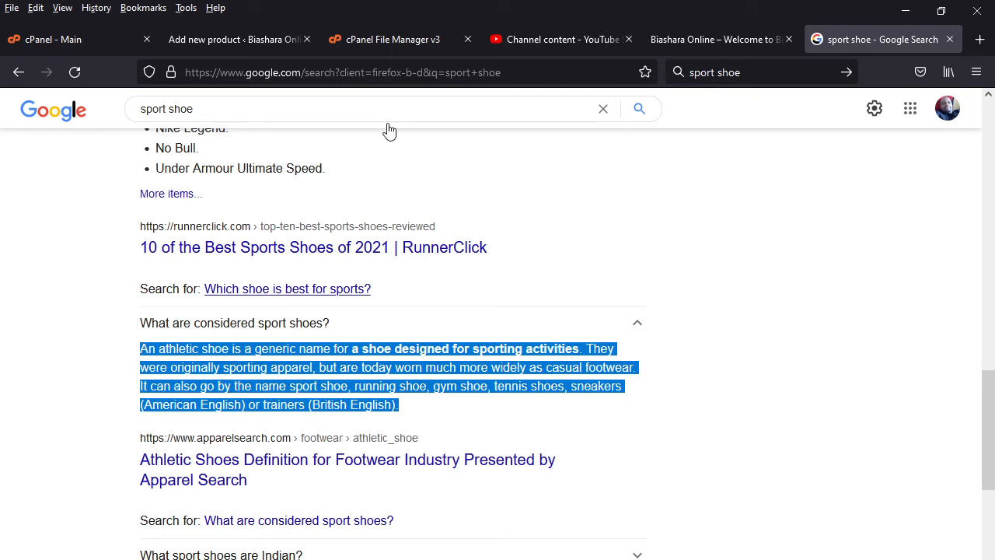
{"action": "left_click", "coordinate": [251, 43]}
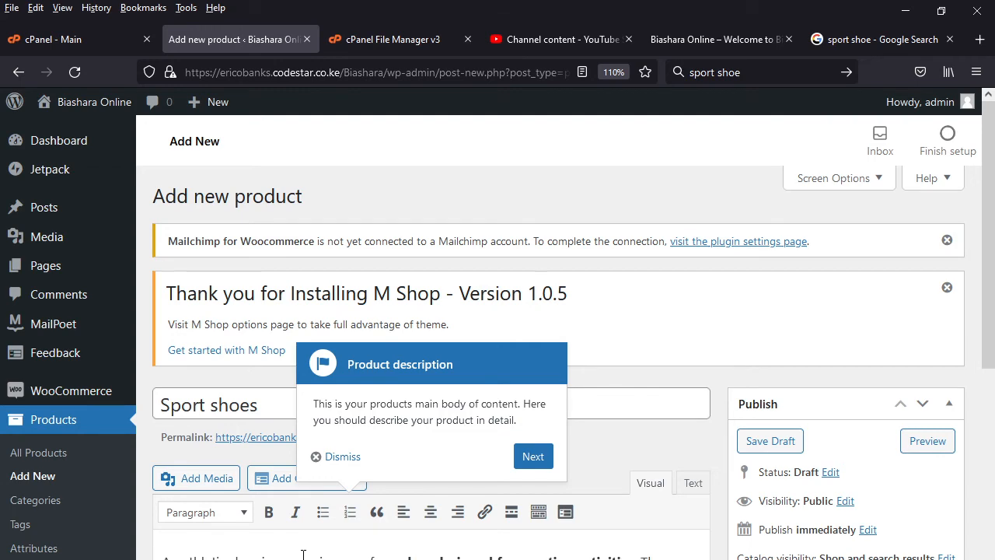
- Dismiss the Product description walkthrough tip covering the product editor
{"action": "scroll", "coordinate": [303, 553], "scroll_direction": "down", "scroll_amount": 5}
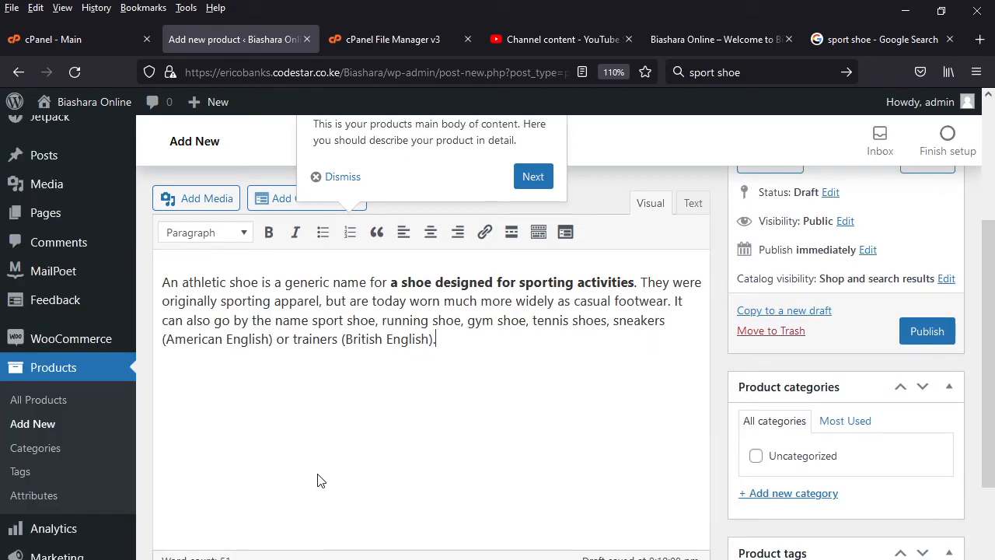
{"action": "scroll", "coordinate": [321, 464], "scroll_direction": "up", "scroll_amount": 3}
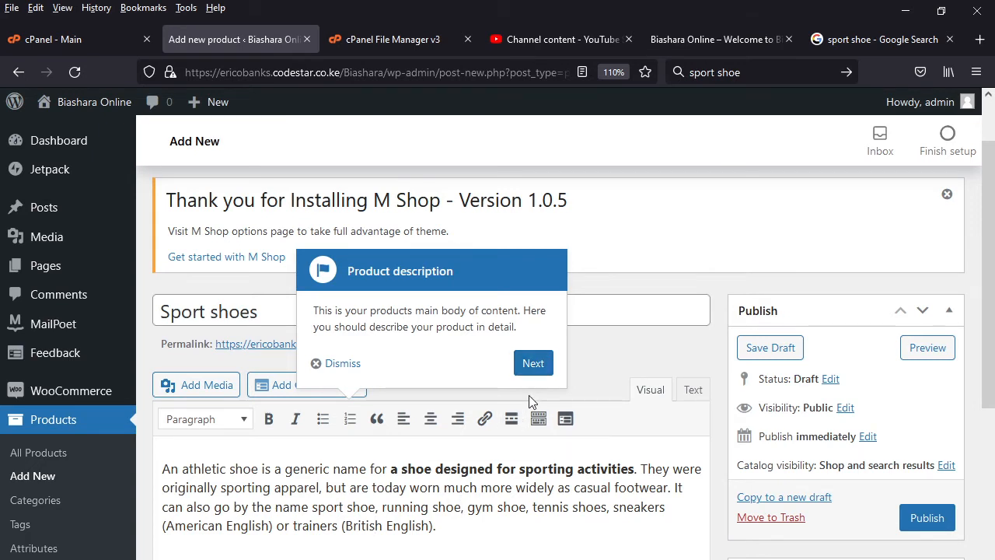
{"action": "left_click", "coordinate": [459, 530]}
{"action": "left_click", "coordinate": [344, 364]}
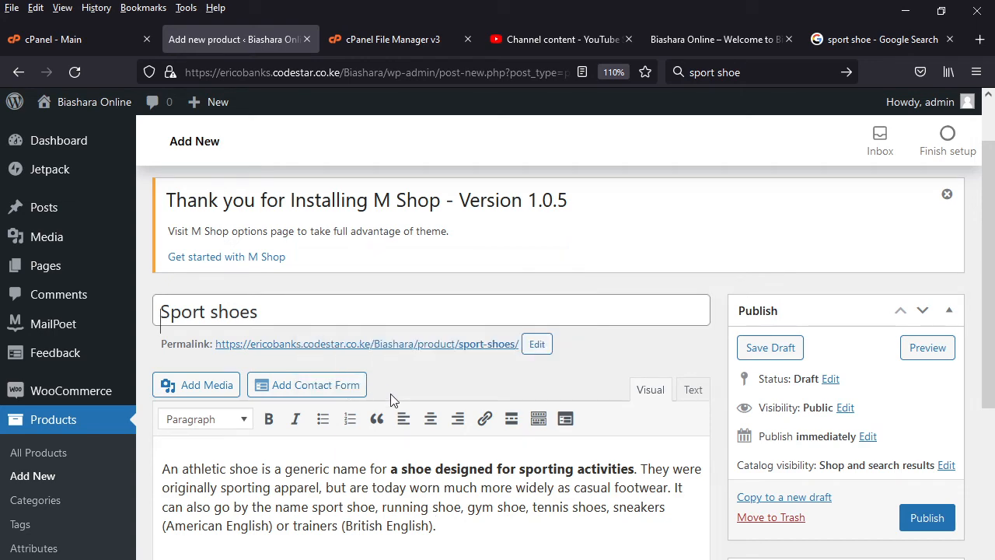
- Cut the athletic shoe paragraph out of the product's main description
{"action": "scroll", "coordinate": [466, 540], "scroll_direction": "down", "scroll_amount": 3}
{"action": "scroll", "coordinate": [478, 535], "scroll_direction": "down", "scroll_amount": 5}
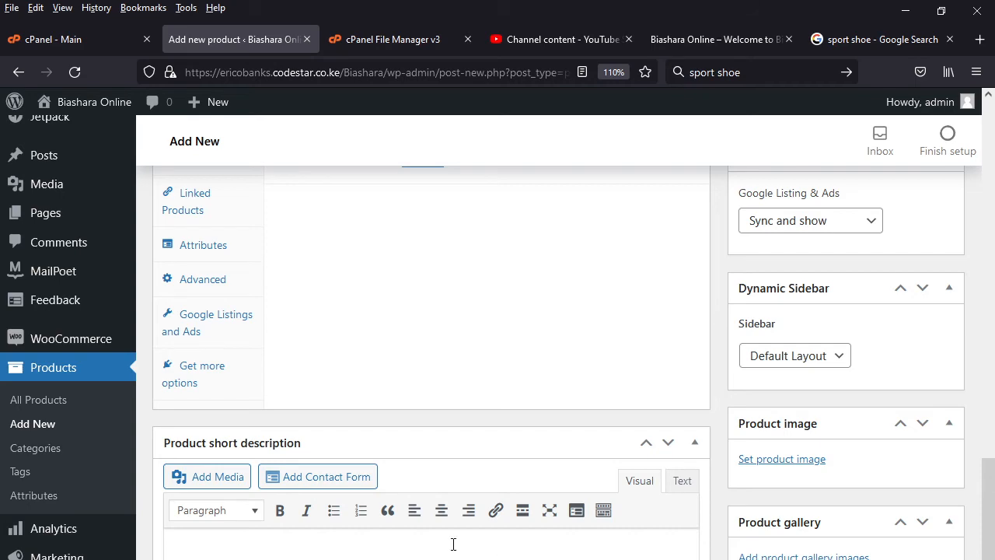
{"action": "scroll", "coordinate": [283, 396], "scroll_direction": "up", "scroll_amount": 5}
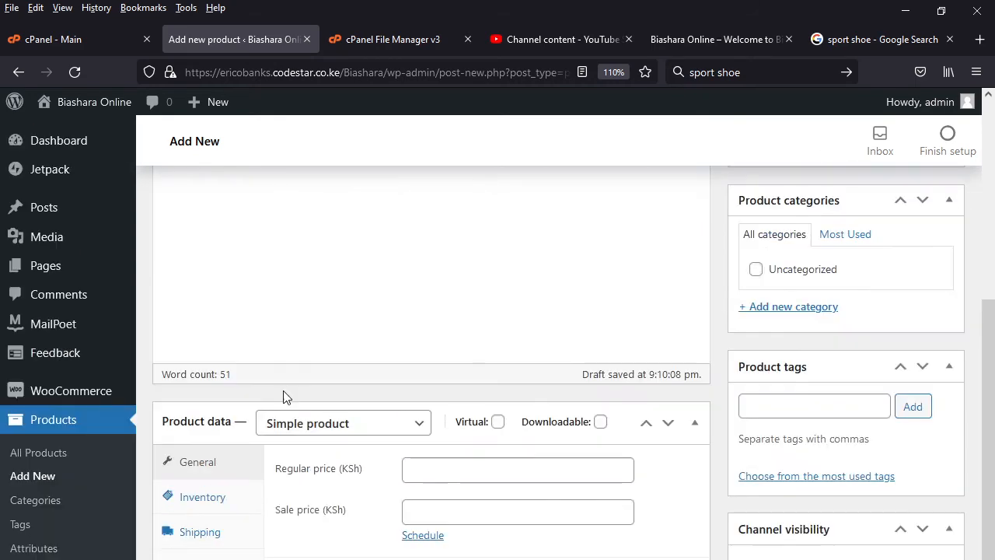
{"action": "scroll", "coordinate": [283, 396], "scroll_direction": "up", "scroll_amount": 5}
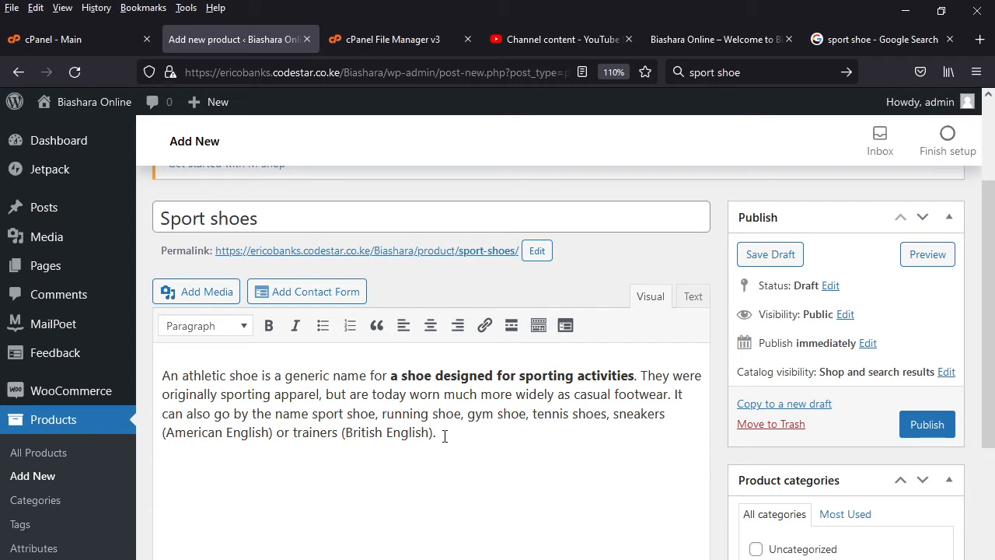
{"action": "left_click_drag", "start_coordinate": [444, 435], "coordinate": [154, 375]}
{"action": "right_click", "coordinate": [223, 393]}
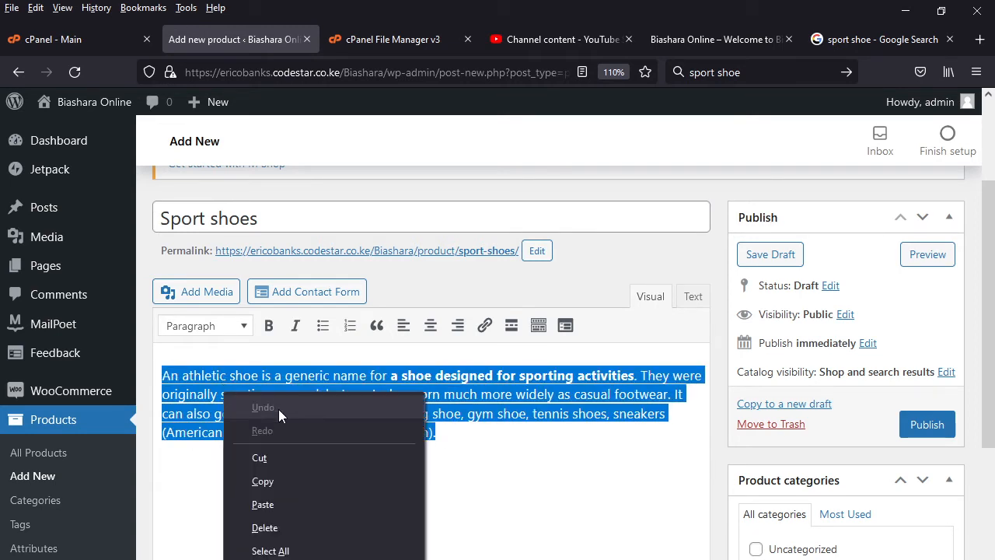
{"action": "left_click", "coordinate": [269, 459]}
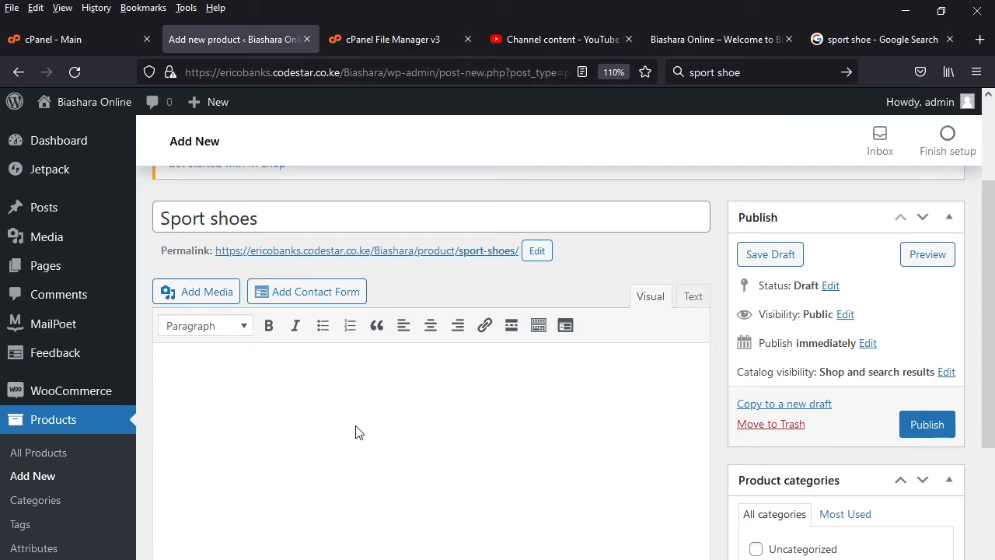
- Set the product's regular price to 2 KSh and its sale price to 1 KSh
{"action": "scroll", "coordinate": [359, 434], "scroll_direction": "down", "scroll_amount": 5}
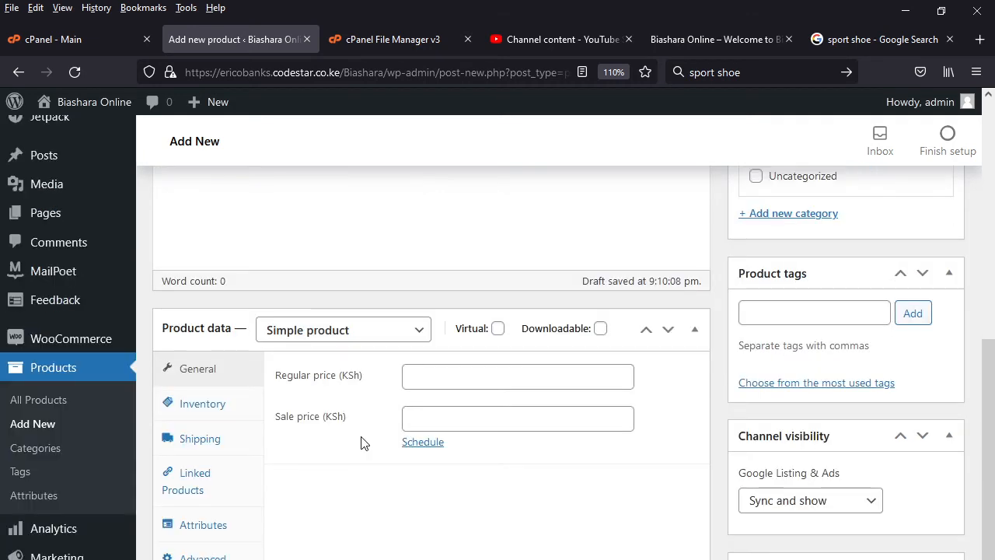
{"action": "left_click", "coordinate": [425, 377]}
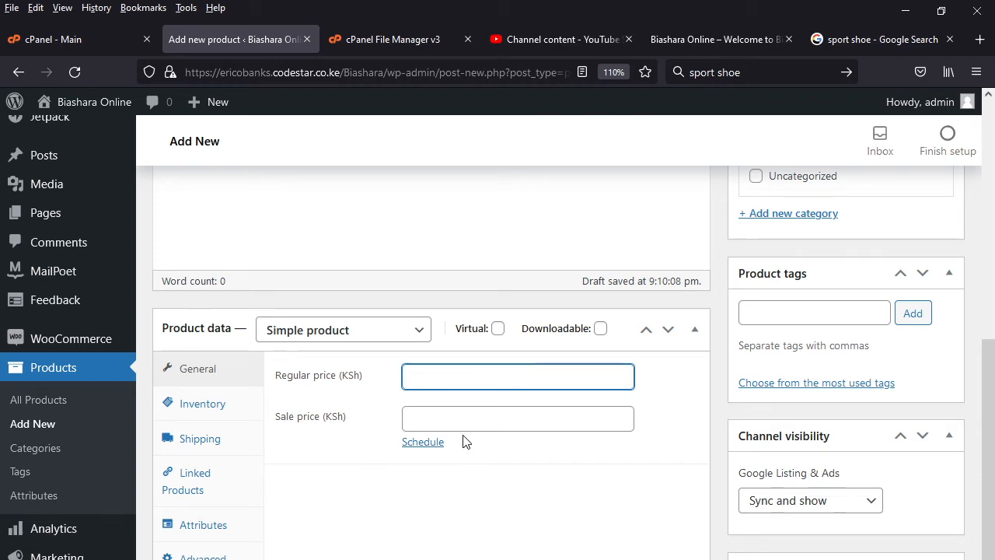
{"action": "type", "text": "2"}
{"action": "left_click", "coordinate": [415, 417]}
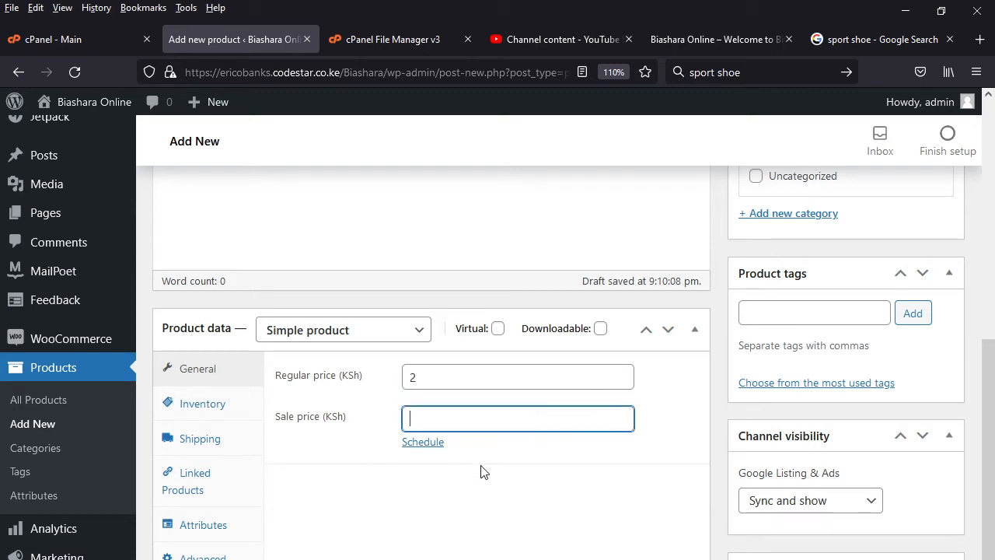
{"action": "type", "text": "1"}
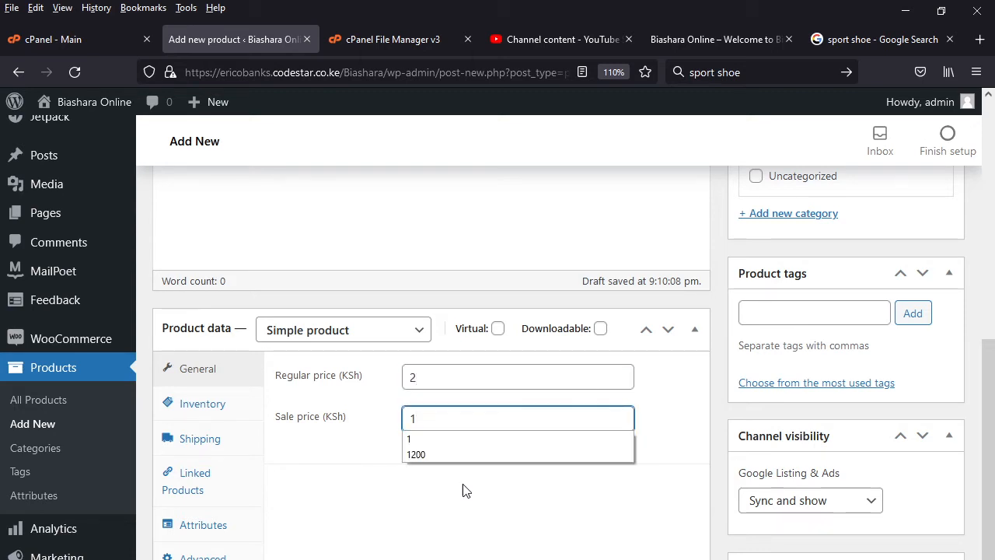
{"action": "left_click", "coordinate": [414, 460]}
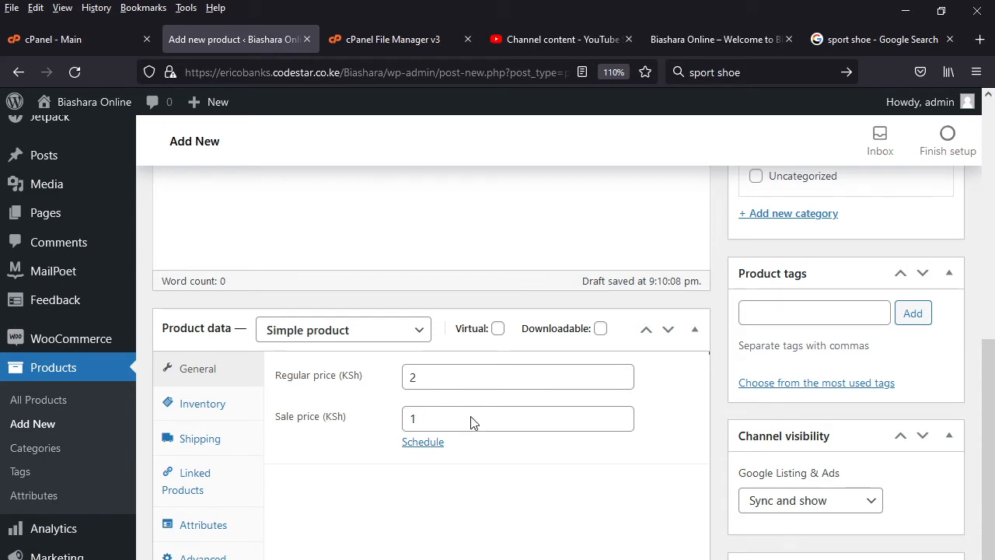
- Paste the cut athletic shoe paragraph into the Sport shoes product's short description
{"action": "scroll", "coordinate": [421, 470], "scroll_direction": "down", "scroll_amount": 3}
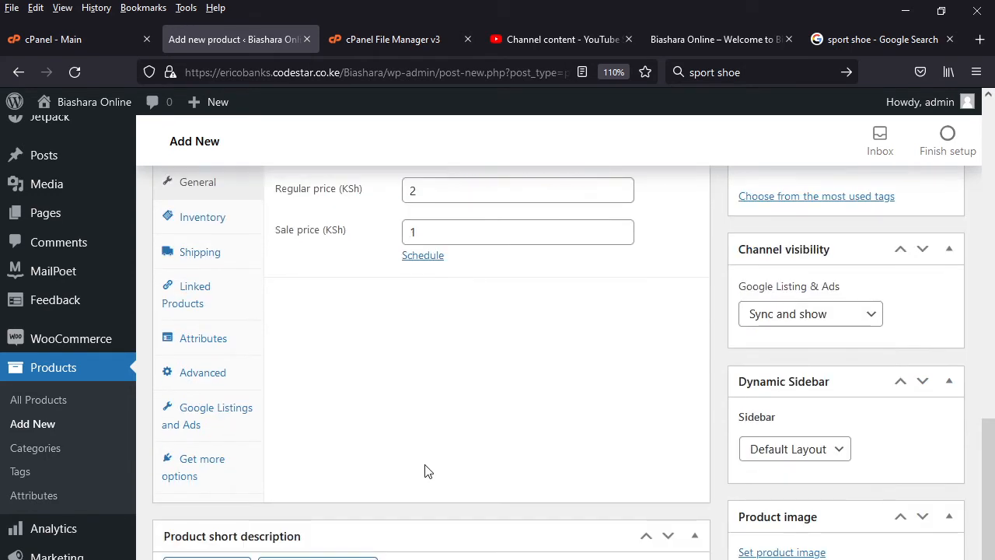
{"action": "scroll", "coordinate": [428, 470], "scroll_direction": "down", "scroll_amount": 4}
{"action": "right_click", "coordinate": [197, 503]}
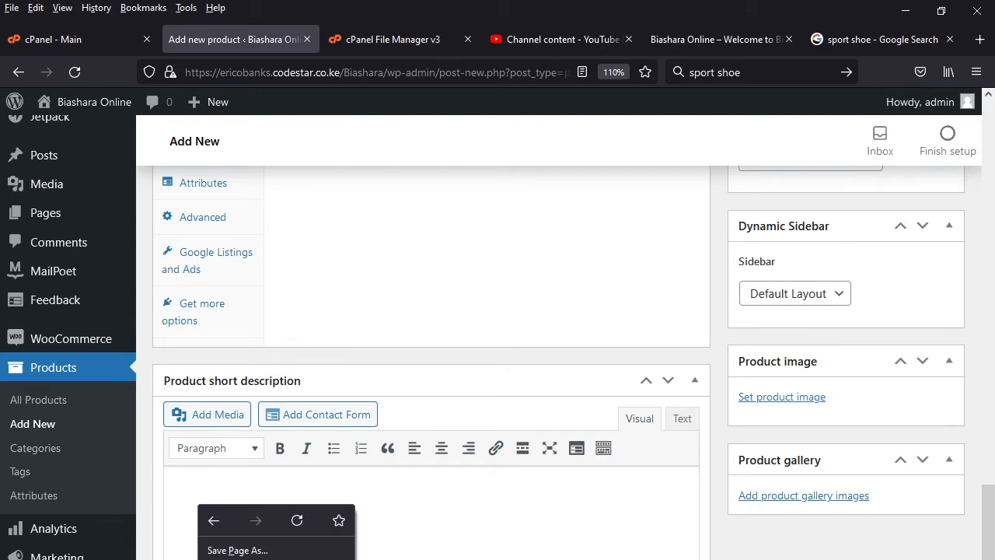
{"action": "left_click", "coordinate": [187, 480]}
{"action": "key", "text": "ctrl+v"}
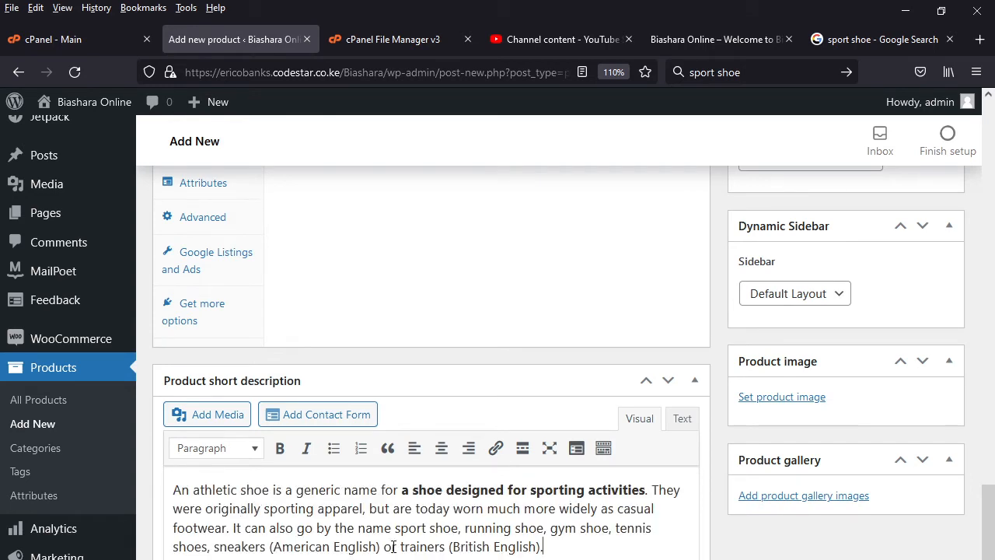
{"action": "scroll", "coordinate": [493, 513], "scroll_direction": "up", "scroll_amount": 15}
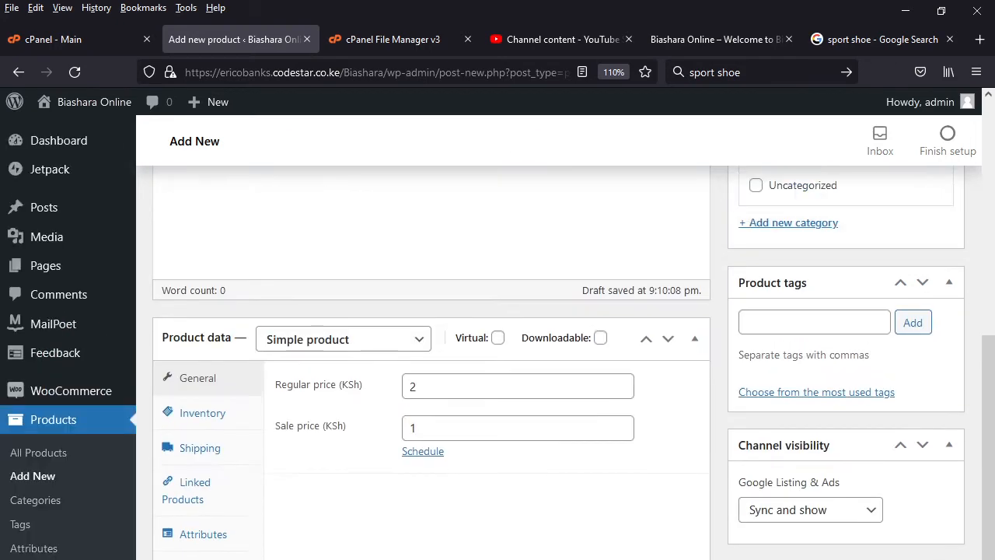
{"action": "left_click", "coordinate": [201, 498]}
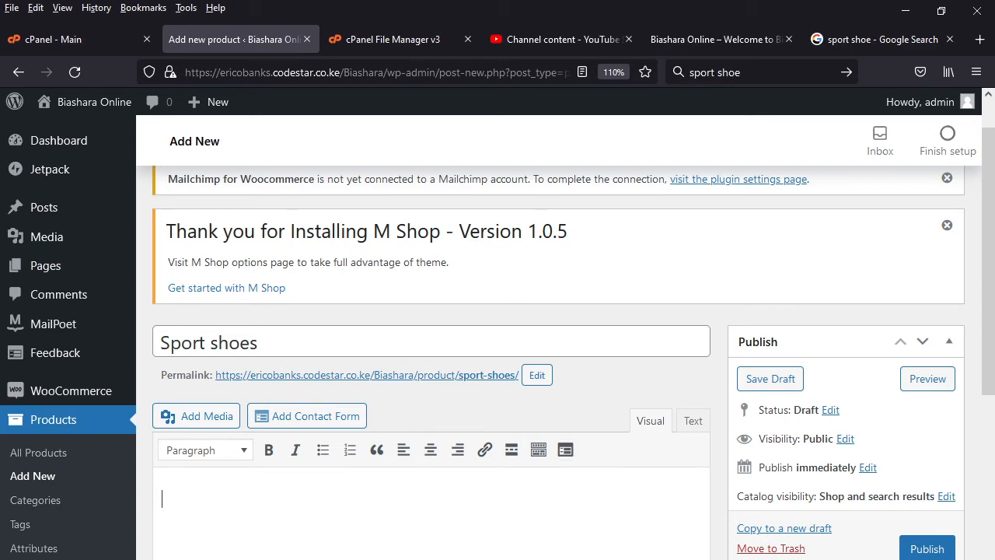
{"action": "scroll", "coordinate": [824, 523], "scroll_direction": "down", "scroll_amount": 10}
{"action": "scroll", "coordinate": [824, 522], "scroll_direction": "down", "scroll_amount": 3}
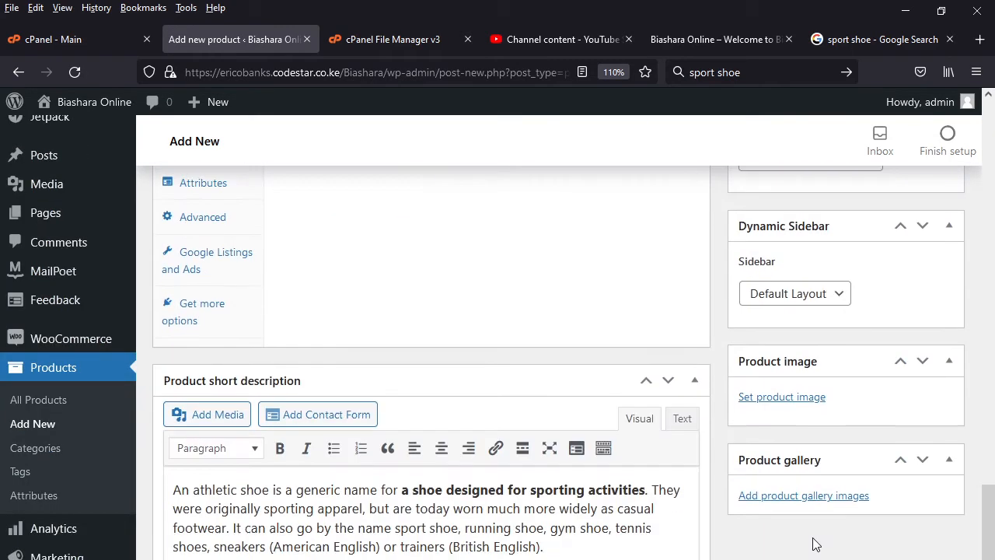
- Upload image4 from the woocomerce folder on Local Disk (D:) as media for the product's main description
{"action": "scroll", "coordinate": [782, 516], "scroll_direction": "up", "scroll_amount": 5}
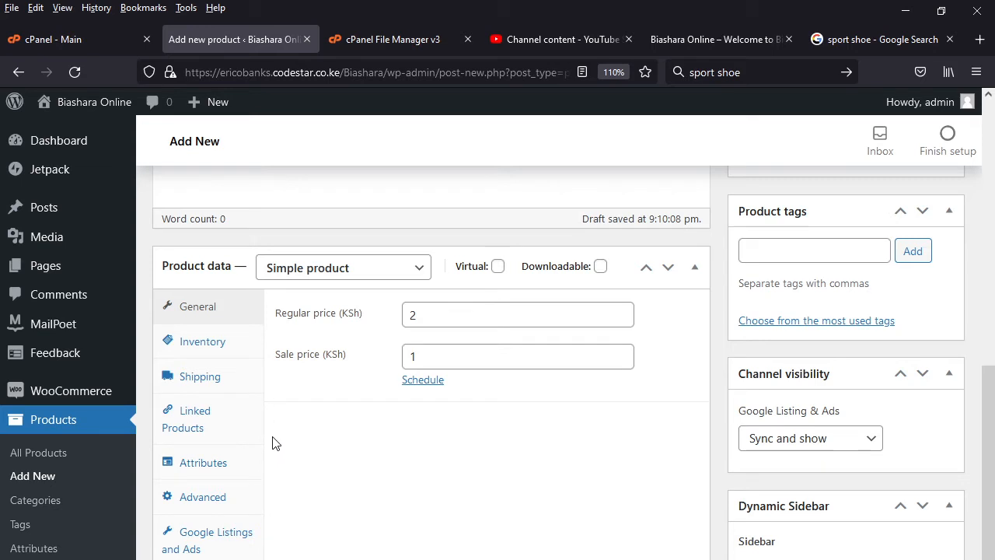
{"action": "scroll", "coordinate": [264, 488], "scroll_direction": "up", "scroll_amount": 6}
{"action": "left_click", "coordinate": [210, 417]}
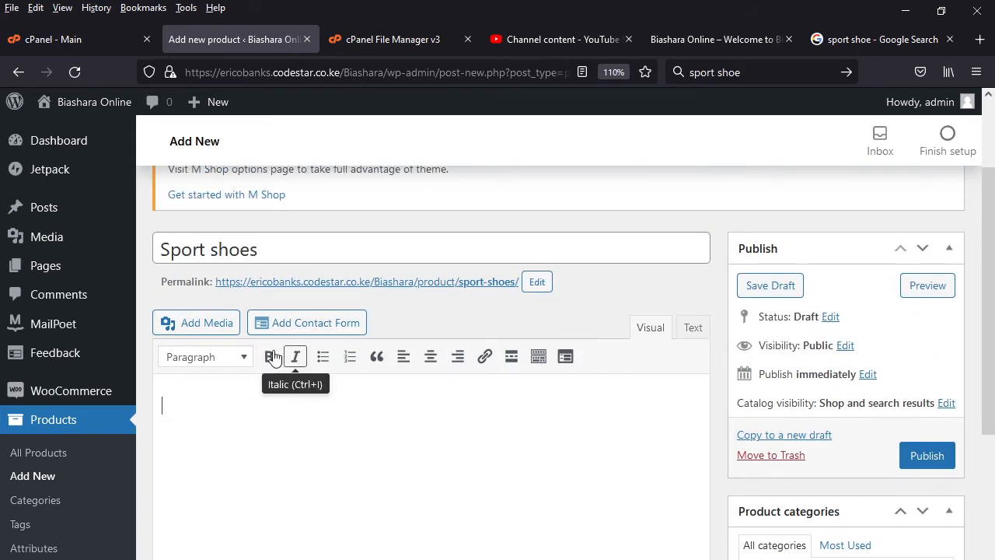
{"action": "left_click", "coordinate": [218, 330]}
{"action": "left_click", "coordinate": [247, 174]}
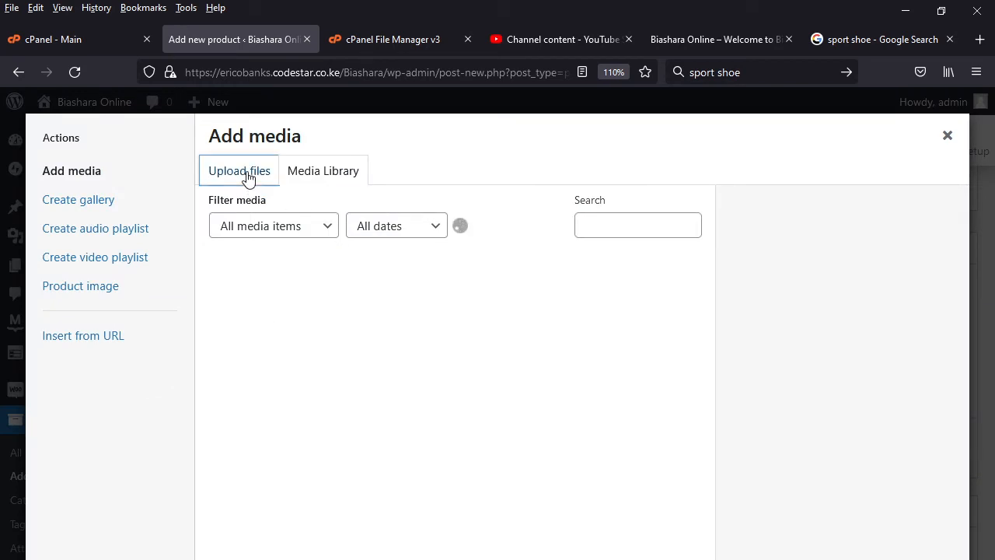
{"action": "left_click", "coordinate": [598, 432]}
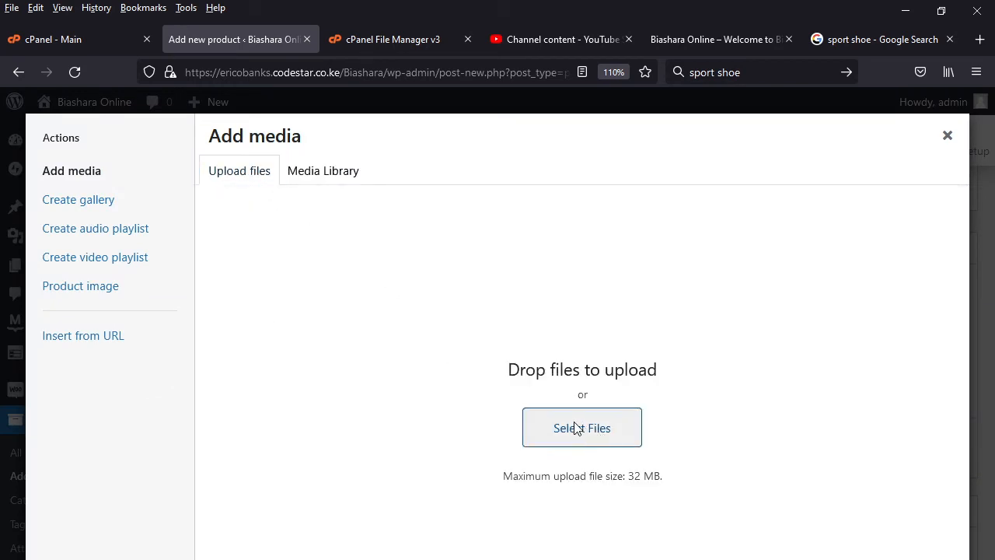
{"action": "left_click", "coordinate": [221, 173]}
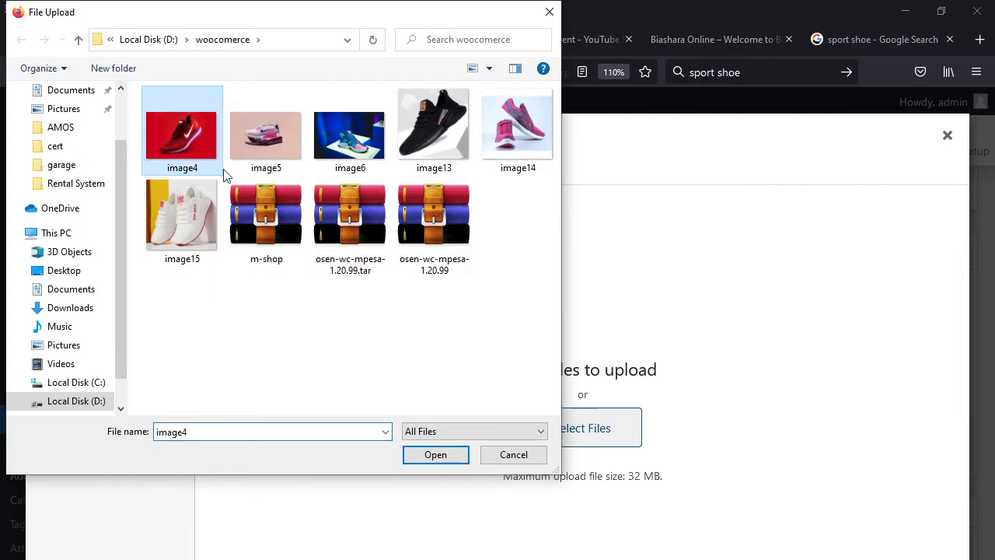
{"action": "left_click", "coordinate": [450, 458]}
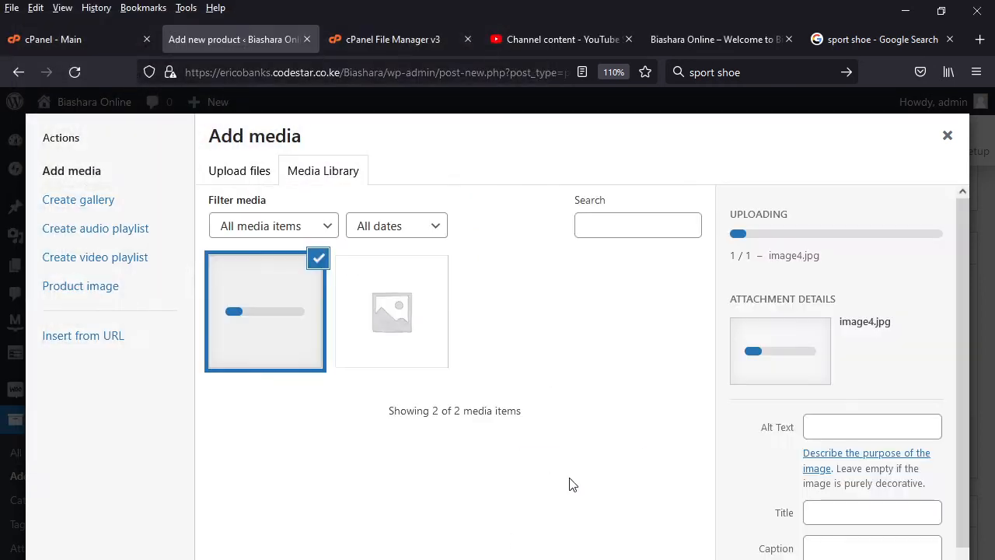
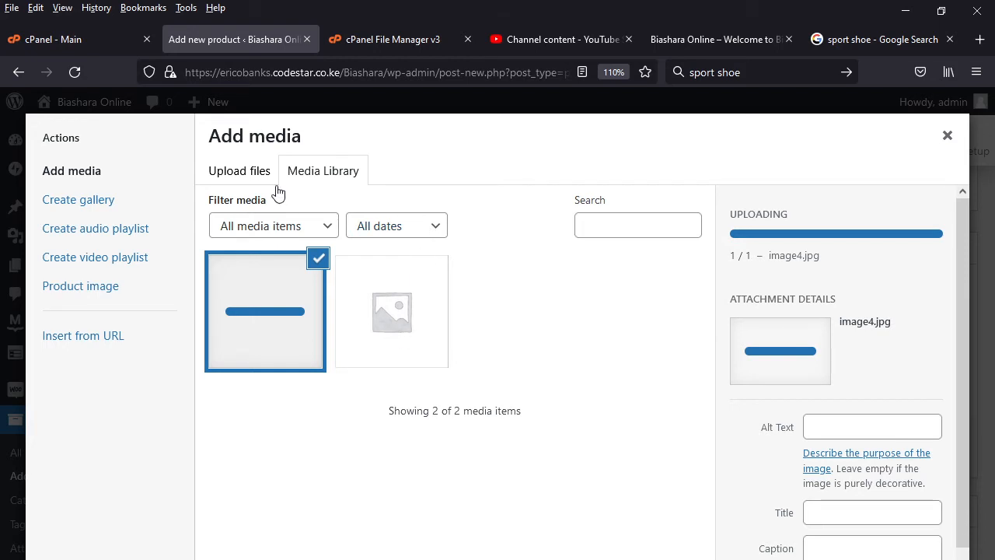
- Upload image5 and image15 from the woocomerce folder to the media library, and leave the media dialog
{"action": "left_click", "coordinate": [253, 180]}
{"action": "left_click", "coordinate": [584, 432]}
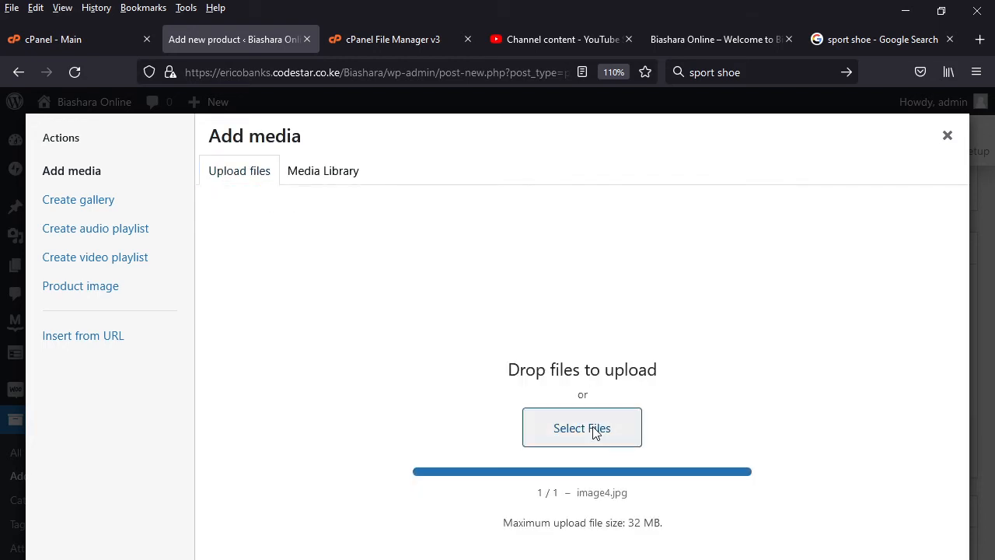
{"action": "left_click", "coordinate": [265, 134]}
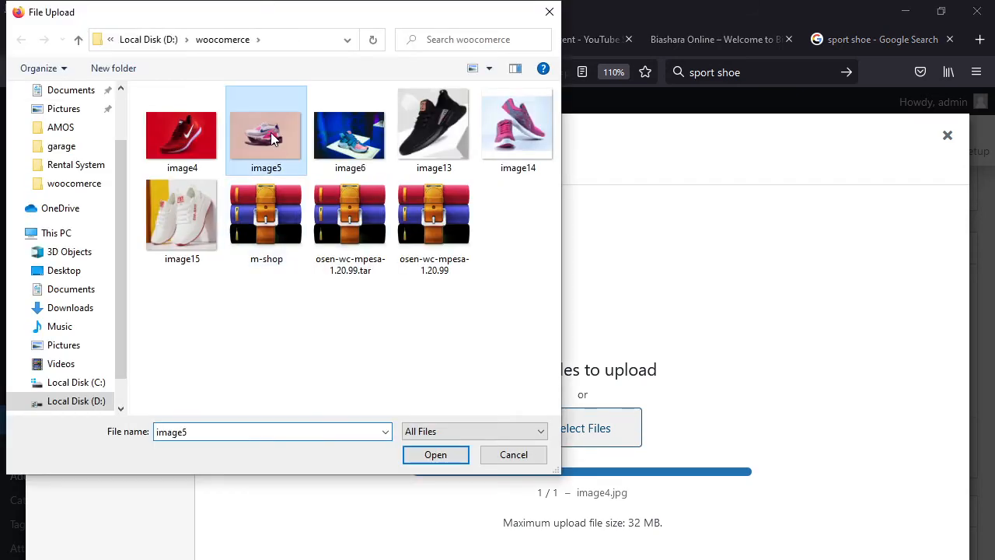
{"action": "left_click", "coordinate": [440, 459]}
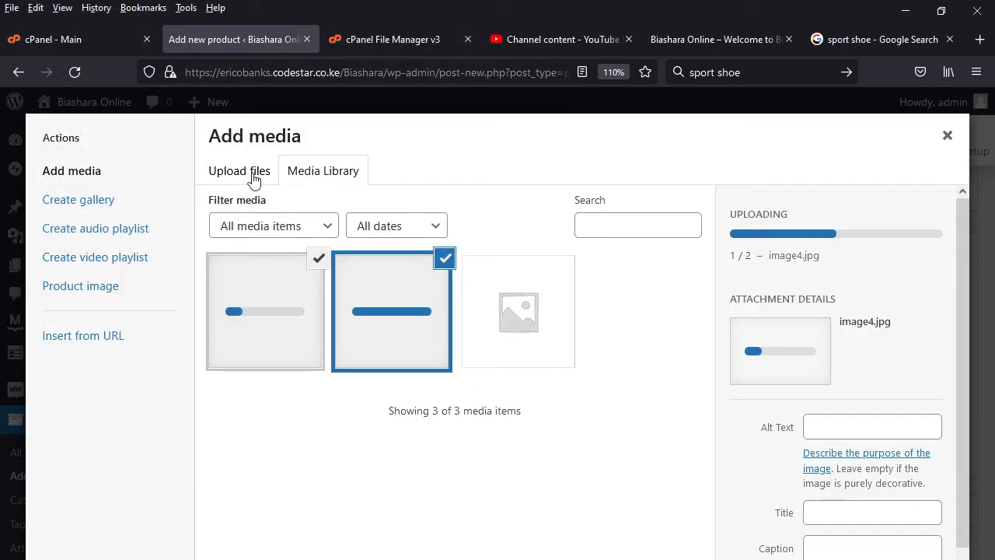
{"action": "left_click", "coordinate": [256, 177]}
{"action": "left_click", "coordinate": [582, 435]}
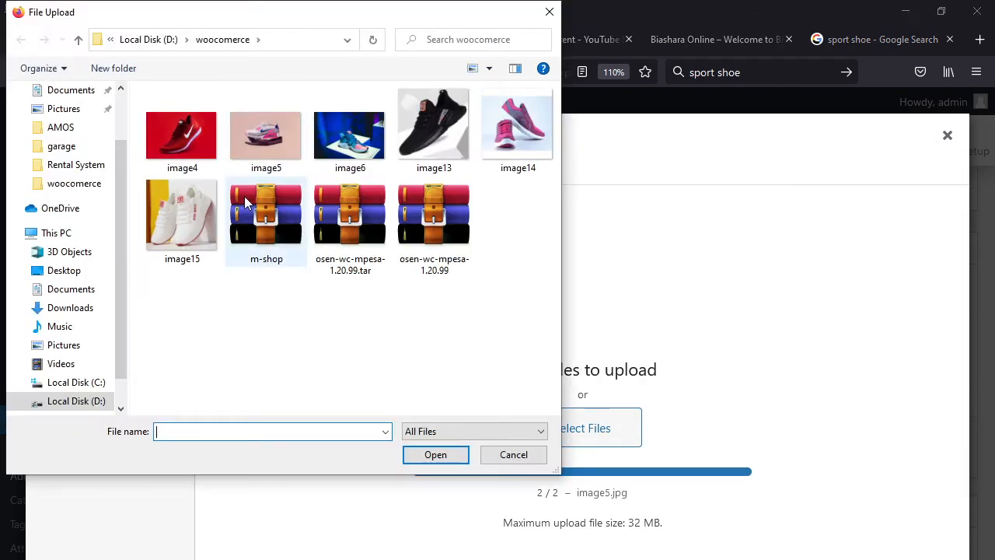
{"action": "left_click", "coordinate": [216, 211]}
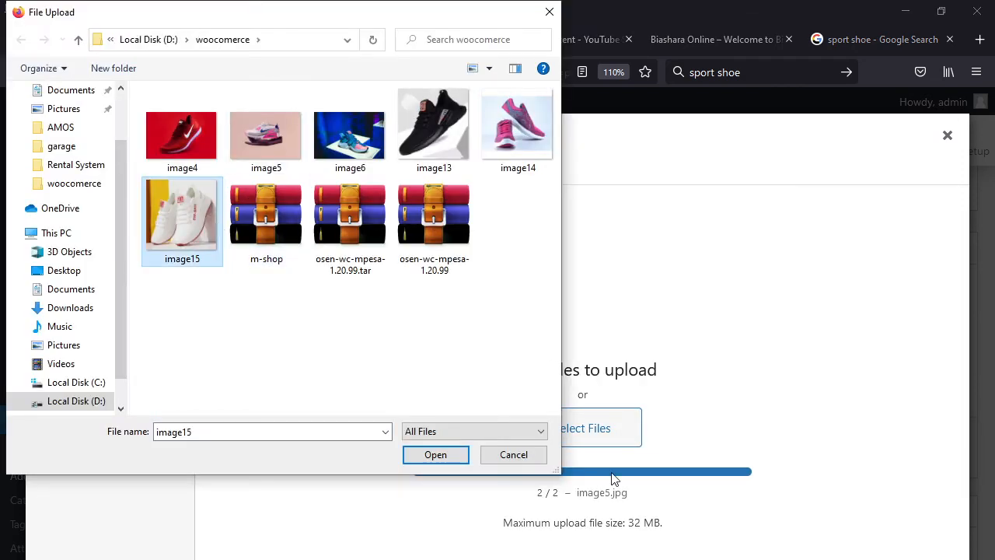
{"action": "left_click", "coordinate": [439, 457]}
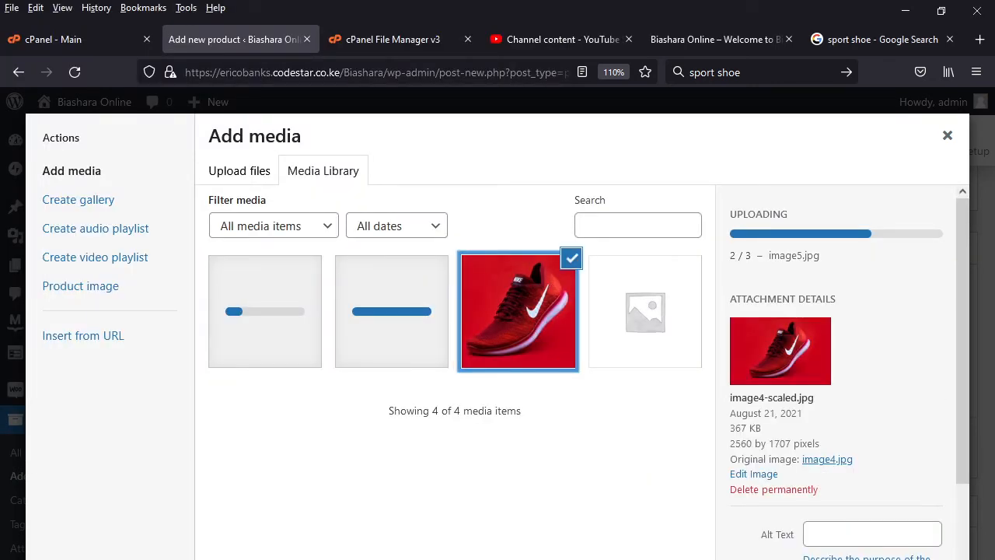
{"action": "key", "text": "Escape"}
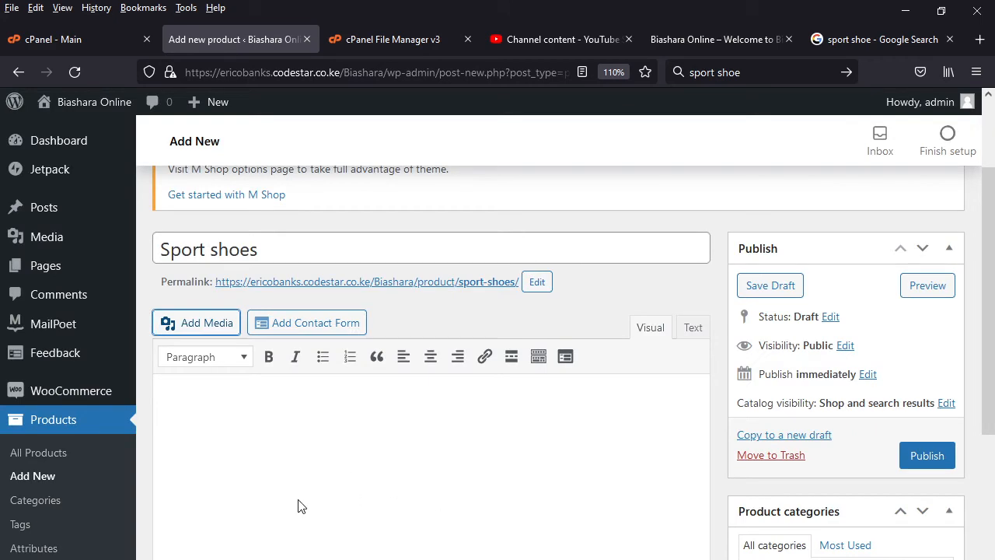
- Insert the uploaded image4 picture of the red Nike shoe into the Sport shoes product's main description
{"action": "scroll", "coordinate": [380, 509], "scroll_direction": "down", "scroll_amount": 10}
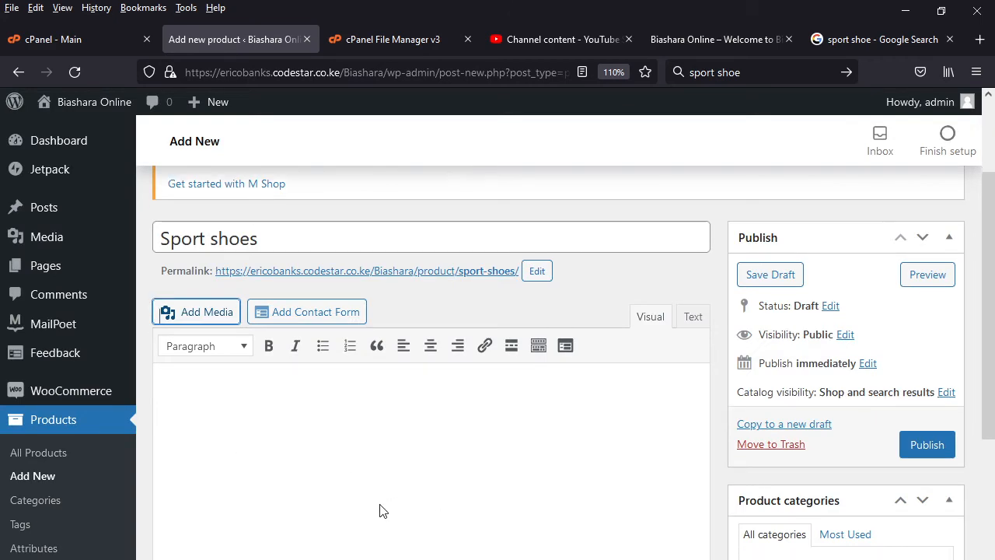
{"action": "scroll", "coordinate": [385, 518], "scroll_direction": "up", "scroll_amount": 10}
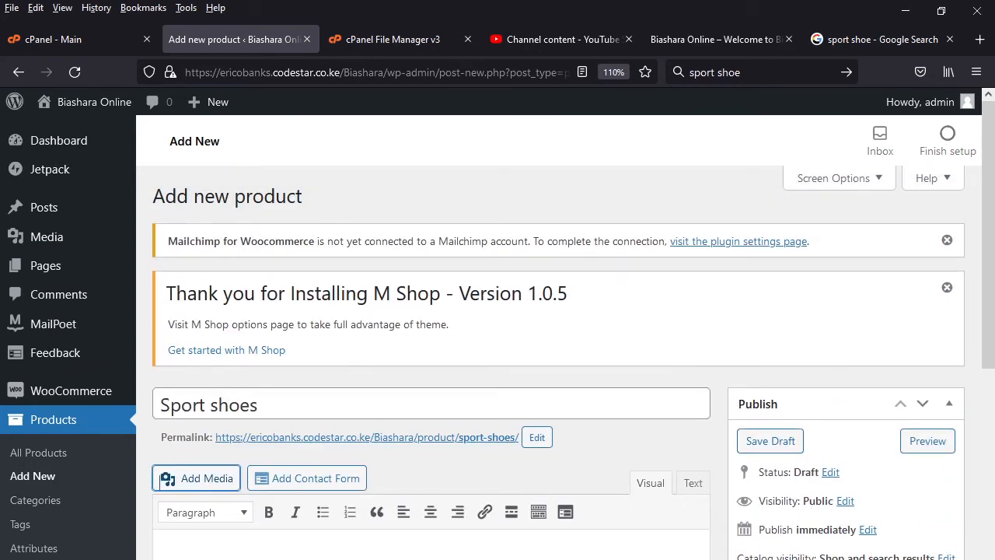
{"action": "scroll", "coordinate": [389, 502], "scroll_direction": "down", "scroll_amount": 4}
{"action": "scroll", "coordinate": [389, 502], "scroll_direction": "up", "scroll_amount": 3}
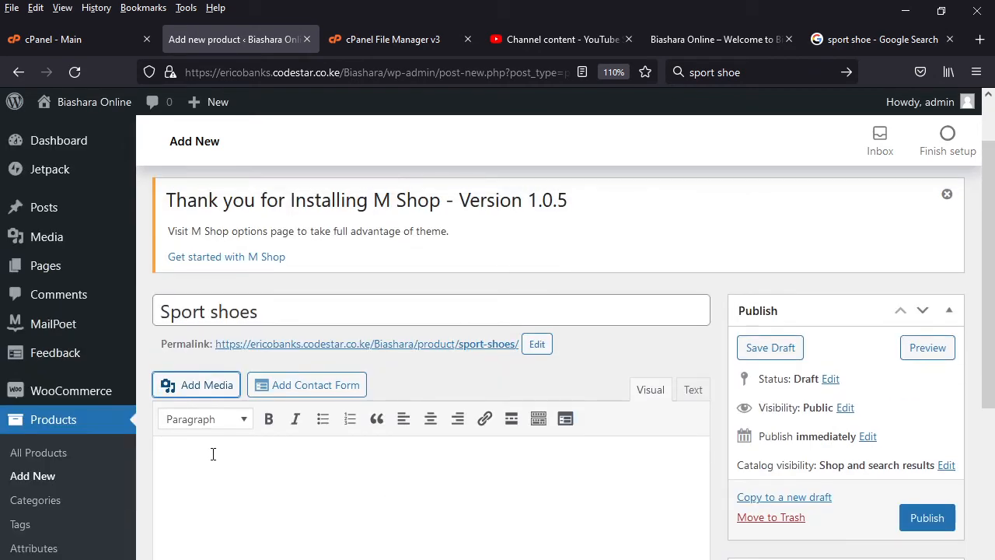
{"action": "left_click", "coordinate": [216, 392]}
{"action": "key", "text": "Escape"}
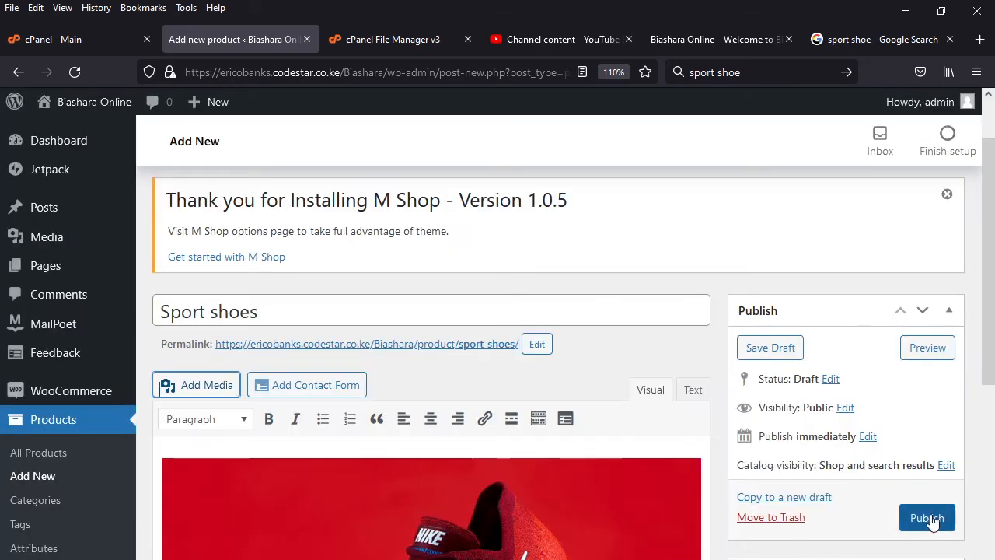
- Publish the Sport shoes product
{"action": "left_click", "coordinate": [929, 522]}
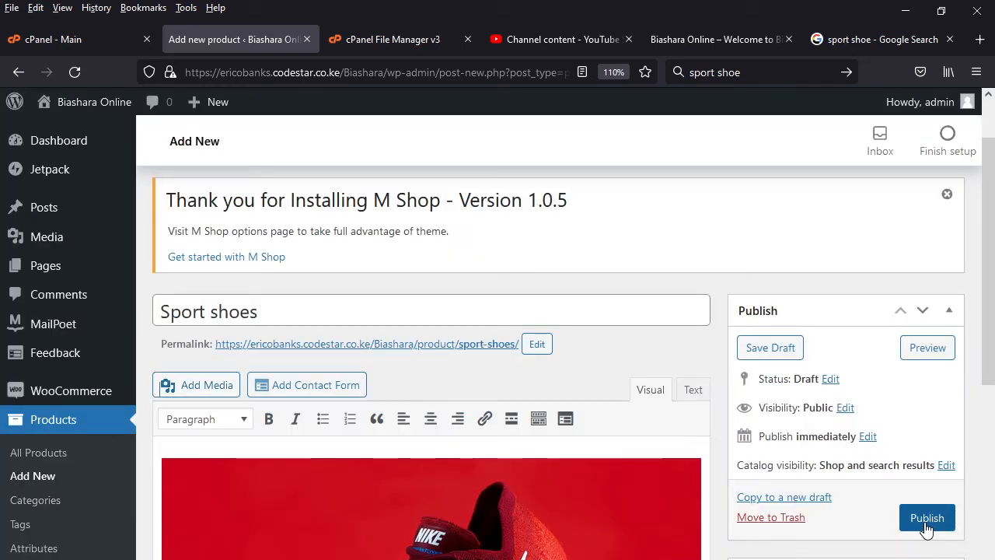
{"action": "scroll", "coordinate": [444, 468], "scroll_direction": "down", "scroll_amount": 2}
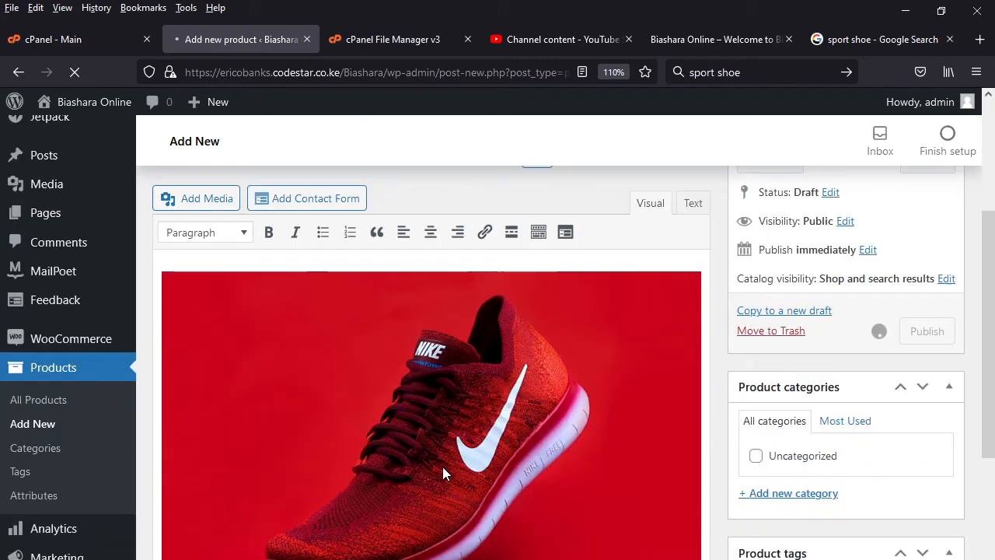
{"action": "scroll", "coordinate": [442, 468], "scroll_direction": "up", "scroll_amount": 3}
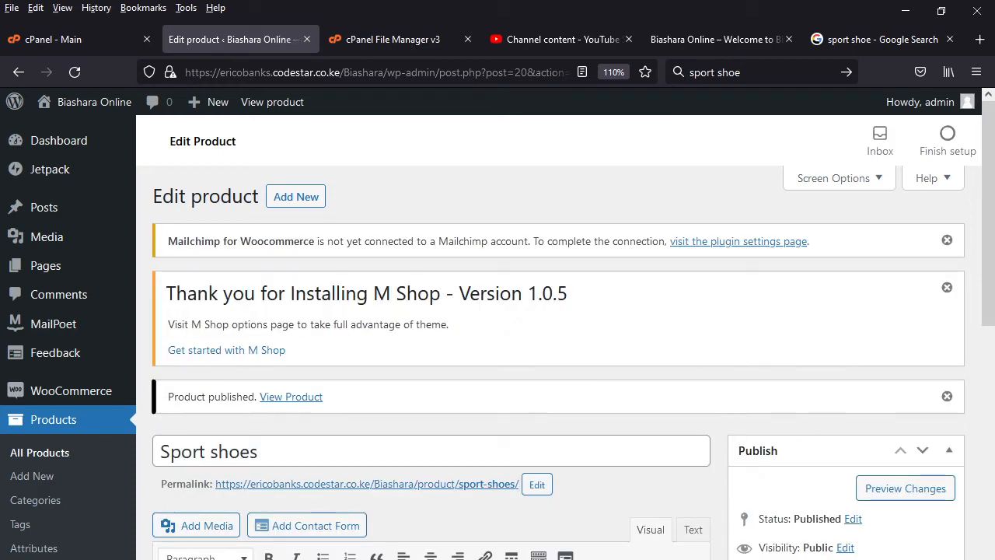
{"action": "key", "text": "F5"}
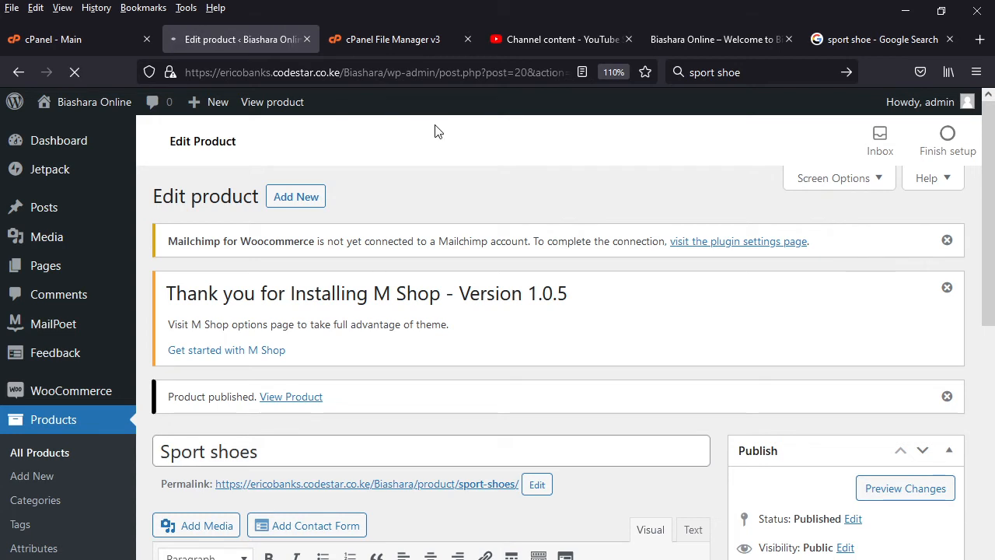
- Reload the Biashara Online storefront and open its Shop page to check the published product
{"action": "left_click", "coordinate": [714, 38]}
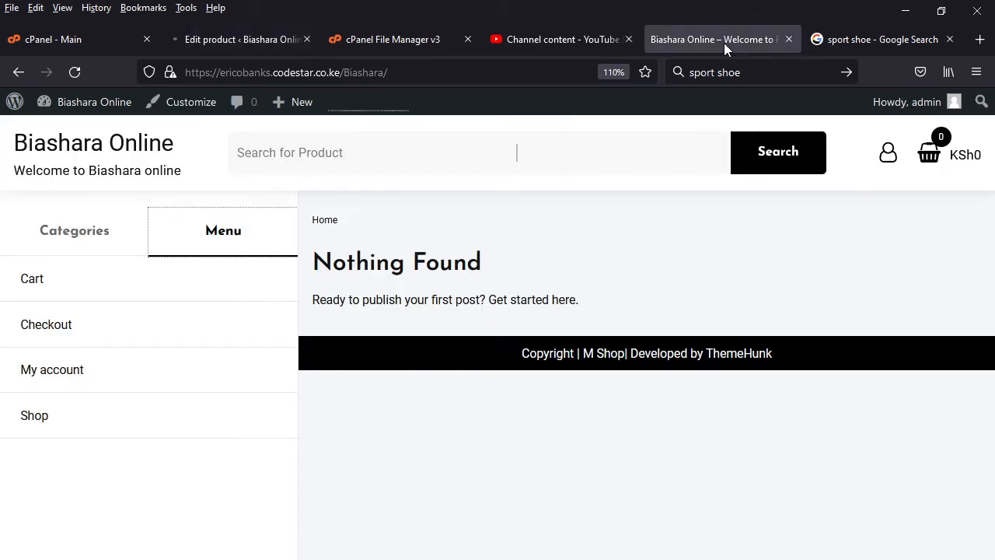
{"action": "key", "text": "F5"}
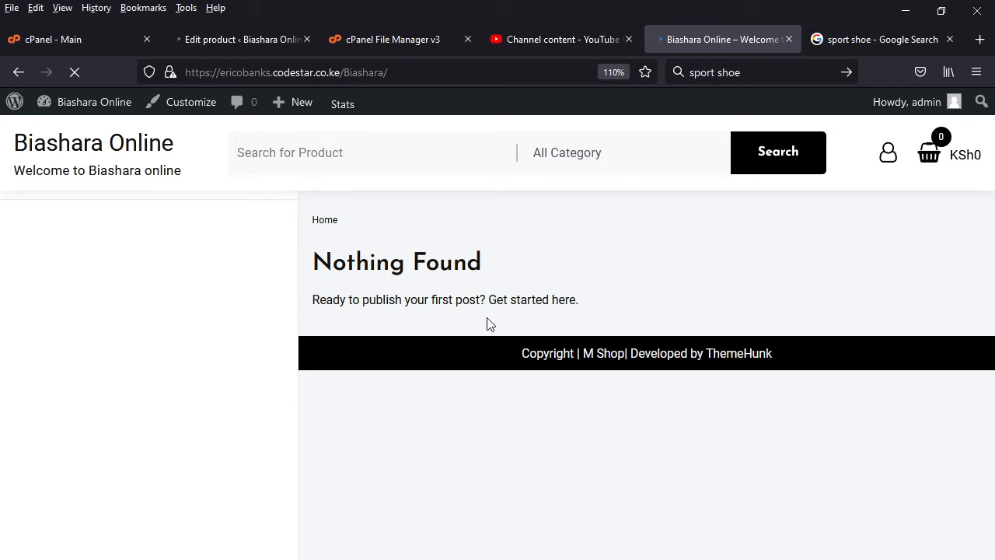
{"action": "left_click", "coordinate": [224, 233]}
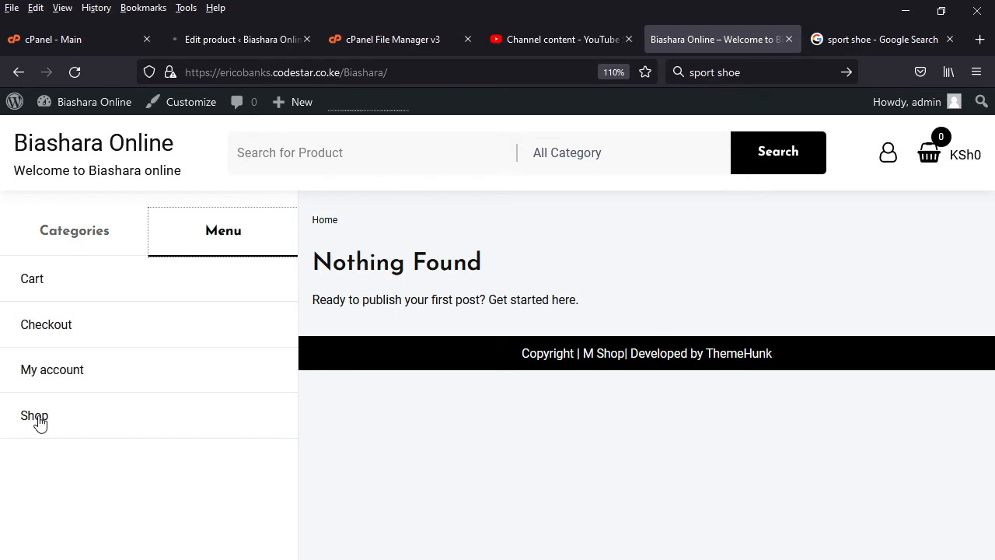
{"action": "left_click", "coordinate": [39, 420]}
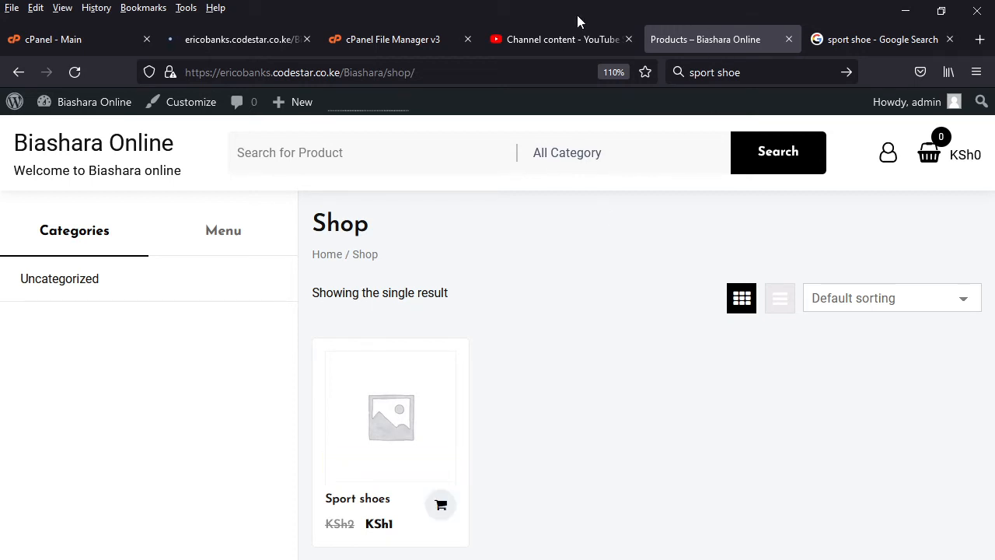
- Return to the WooCommerce home, dismiss the welcome message and start adding another product manually
{"action": "left_click", "coordinate": [241, 40]}
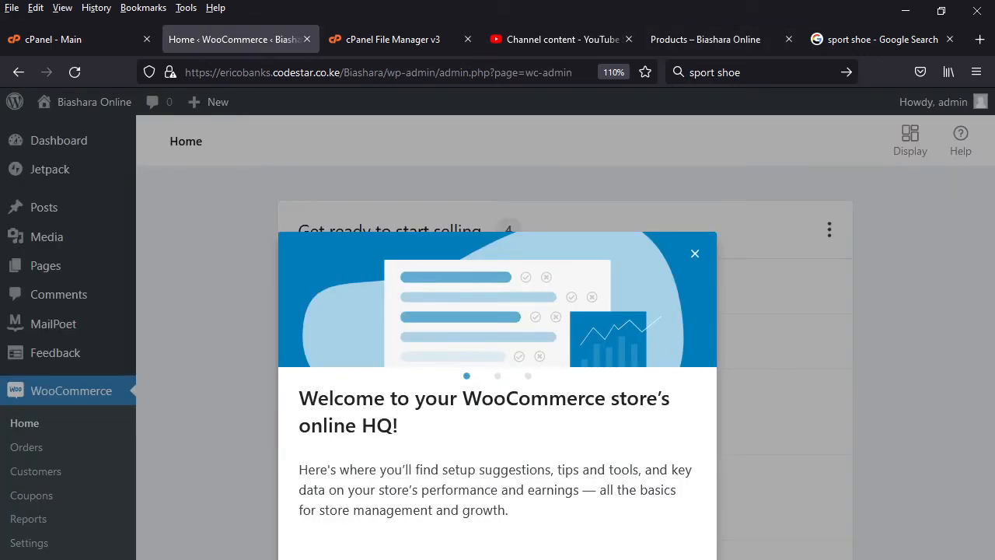
{"action": "key", "text": "Escape"}
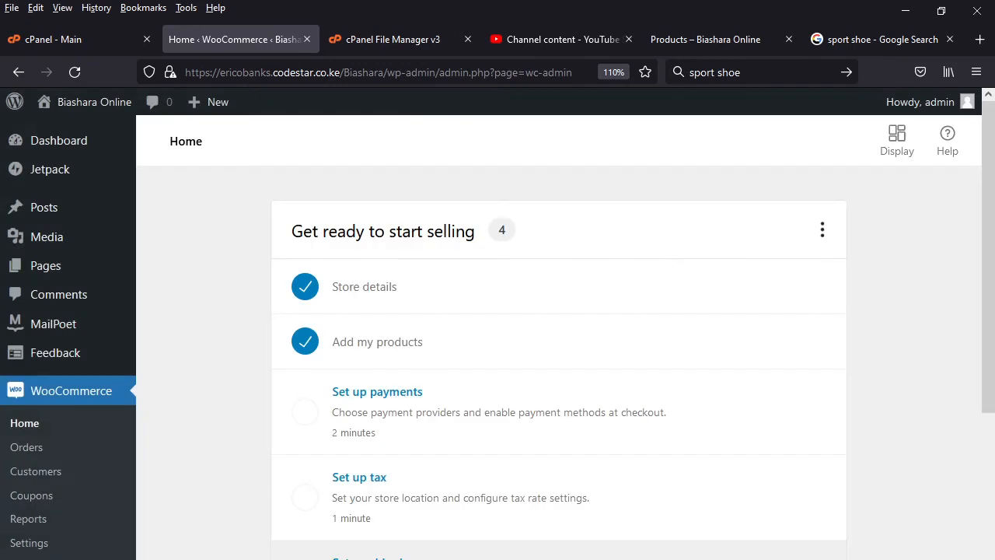
{"action": "left_click", "coordinate": [404, 351]}
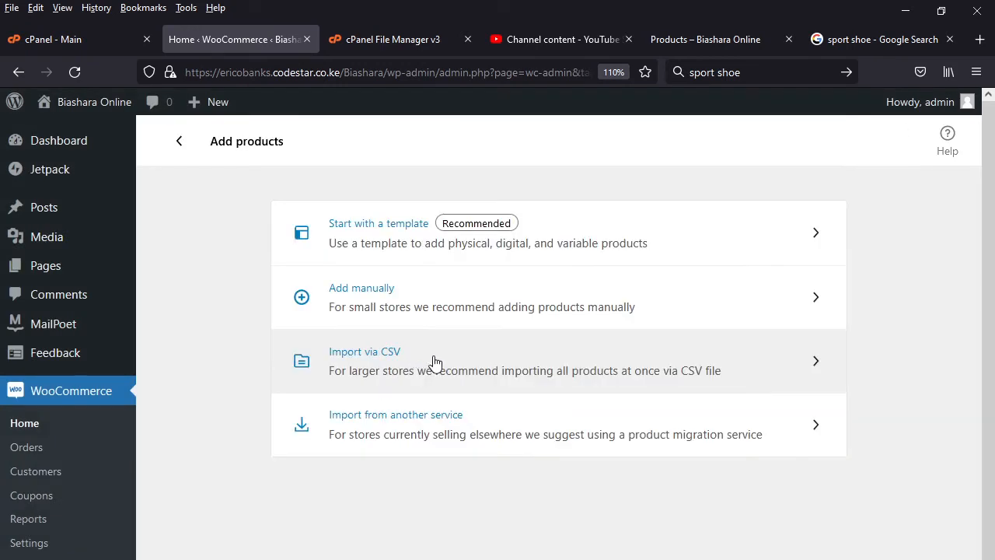
{"action": "left_click", "coordinate": [377, 293]}
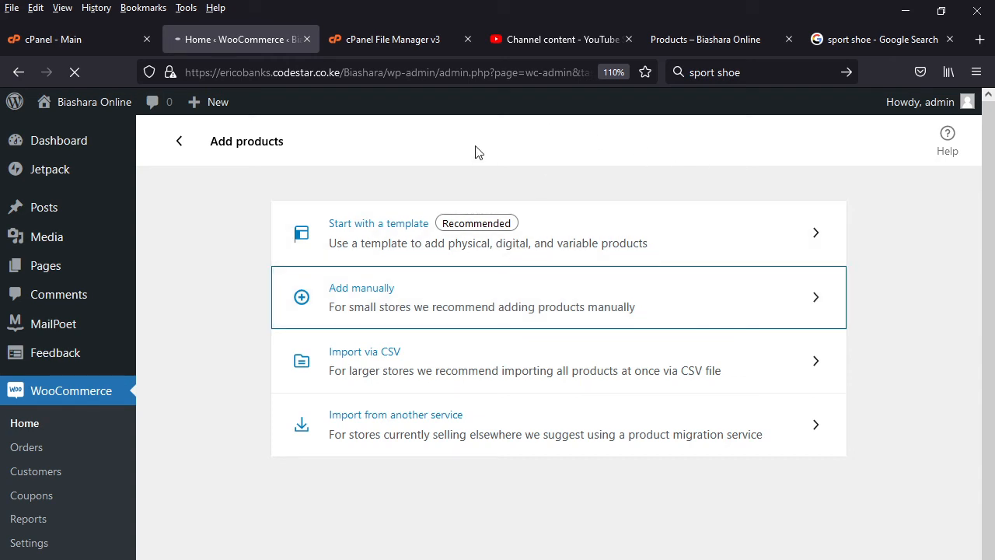
- Close the sport shoe Google search and check the Sport shoes product in the shop's Quick View
{"action": "left_click", "coordinate": [863, 43]}
{"action": "left_click", "coordinate": [949, 39]}
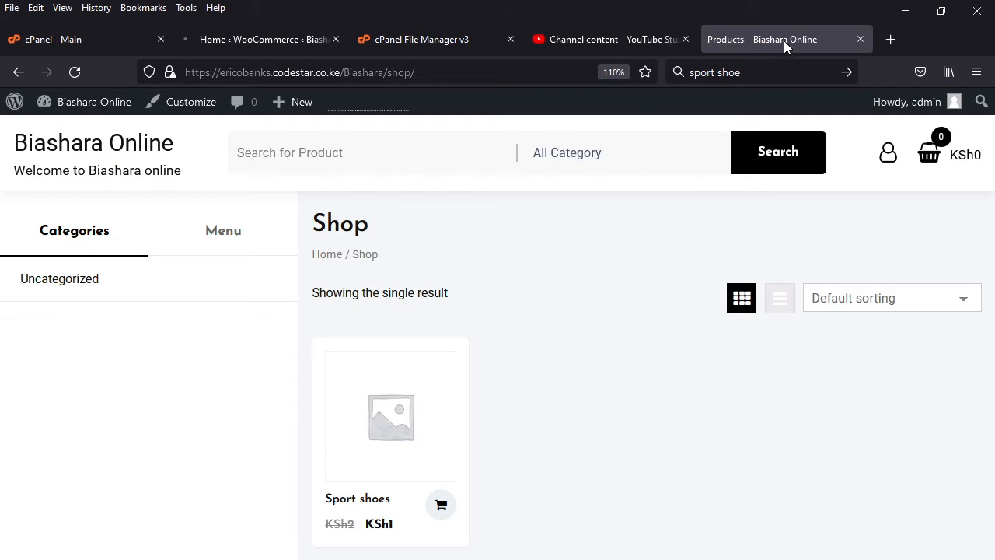
{"action": "mouse_move", "coordinate": [391, 413]}
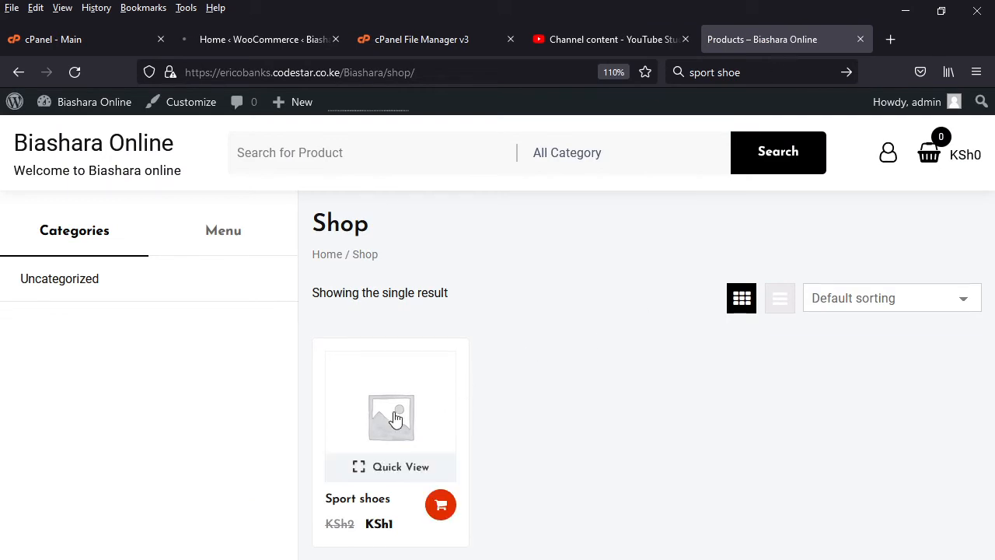
{"action": "left_click", "coordinate": [399, 467]}
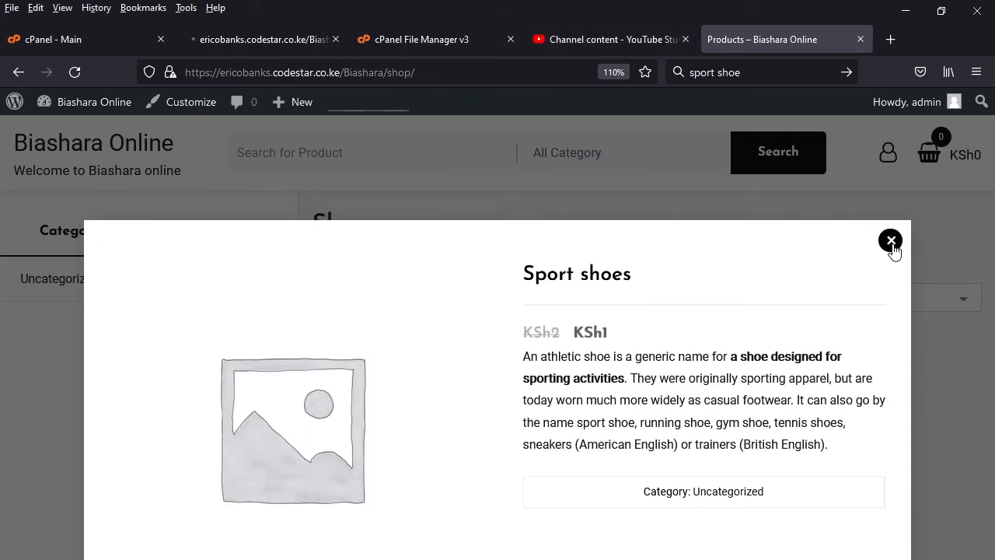
{"action": "left_click", "coordinate": [892, 241]}
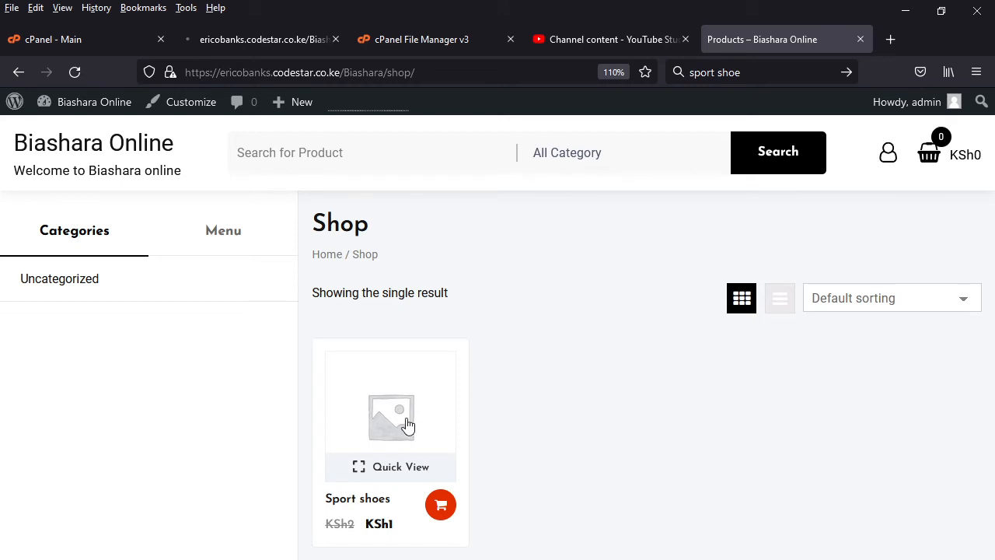
- Return to the new product form and name the product "Football shoe"
{"action": "left_click", "coordinate": [334, 52]}
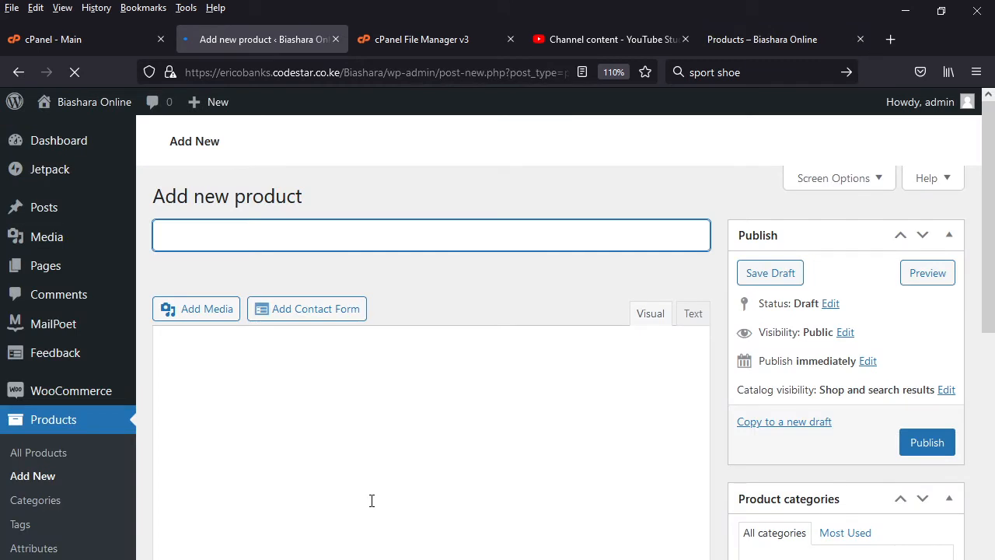
{"action": "left_click", "coordinate": [183, 255]}
{"action": "left_click", "coordinate": [182, 239]}
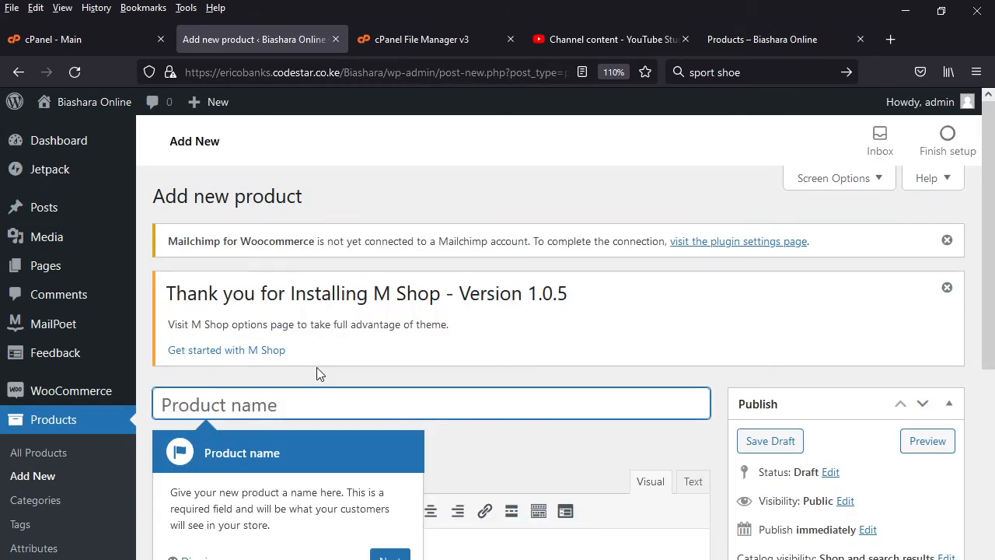
{"action": "type", "text": "F"}
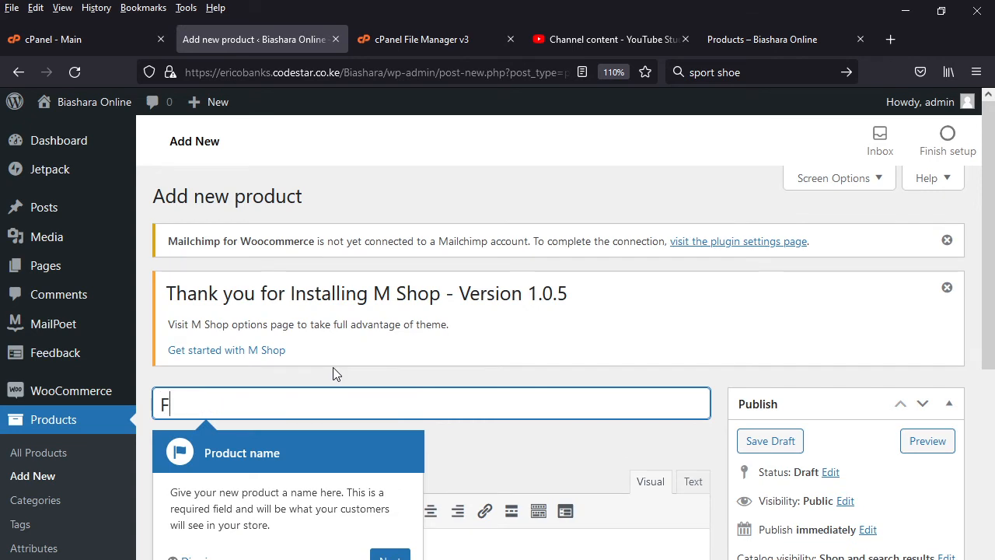
{"action": "type", "text": "oot"}
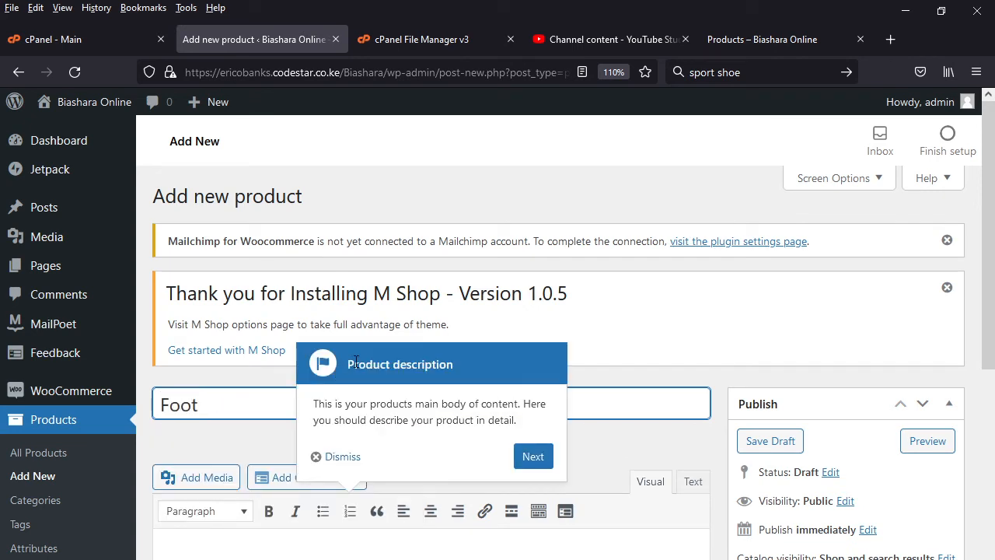
{"action": "type", "text": "ball shoe"}
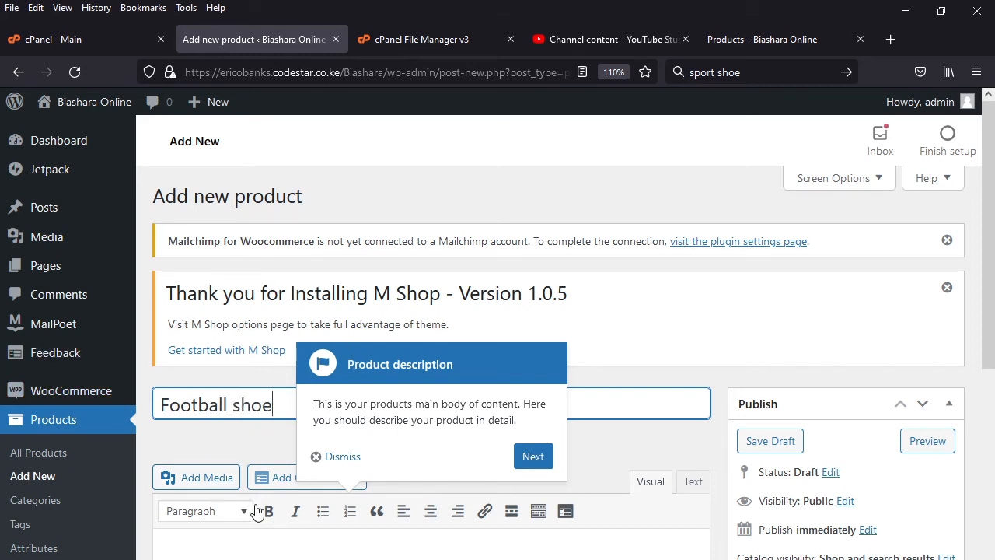
- Dismiss the product description walkthrough tip and go to the product's short description
{"action": "left_click", "coordinate": [234, 440]}
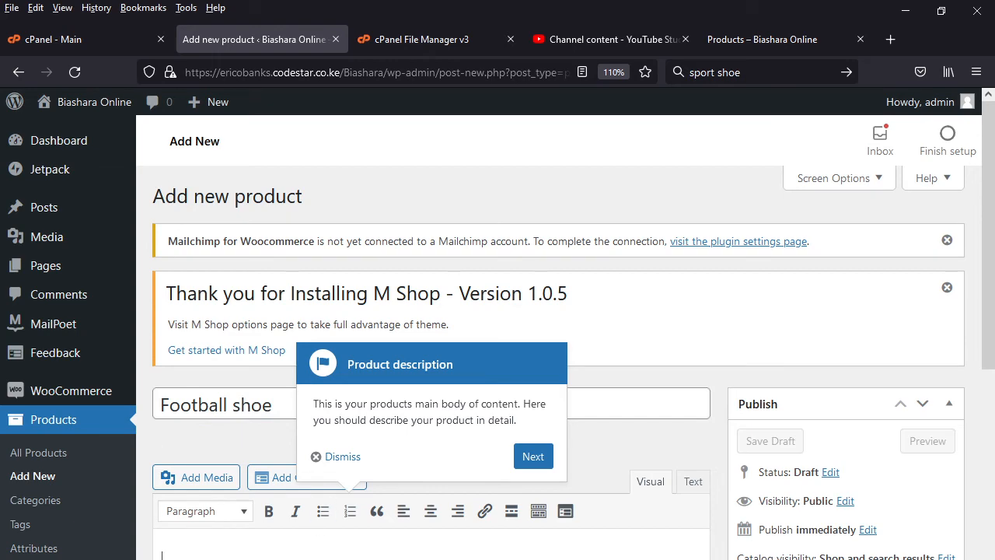
{"action": "left_click", "coordinate": [596, 436]}
{"action": "left_click", "coordinate": [330, 457]}
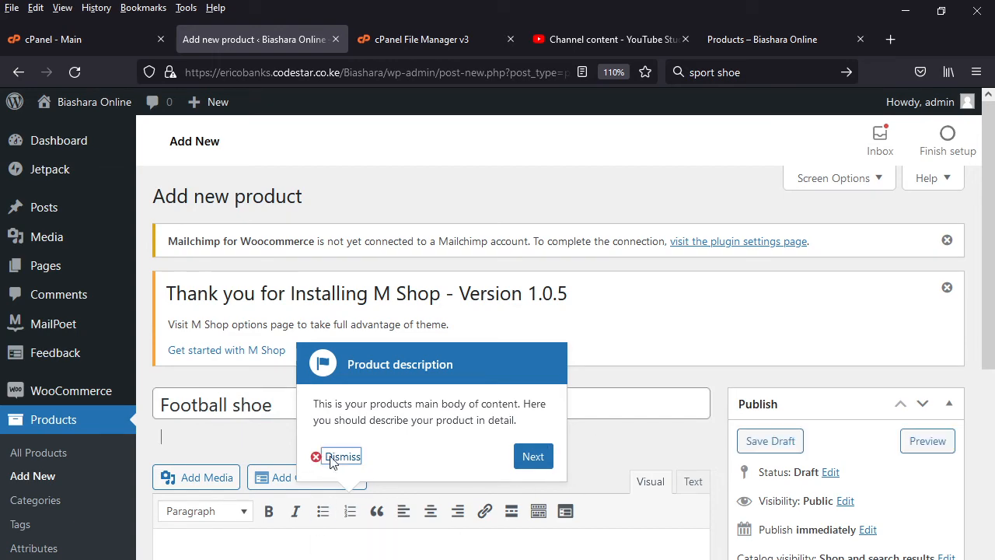
{"action": "scroll", "coordinate": [370, 518], "scroll_direction": "down", "scroll_amount": 10}
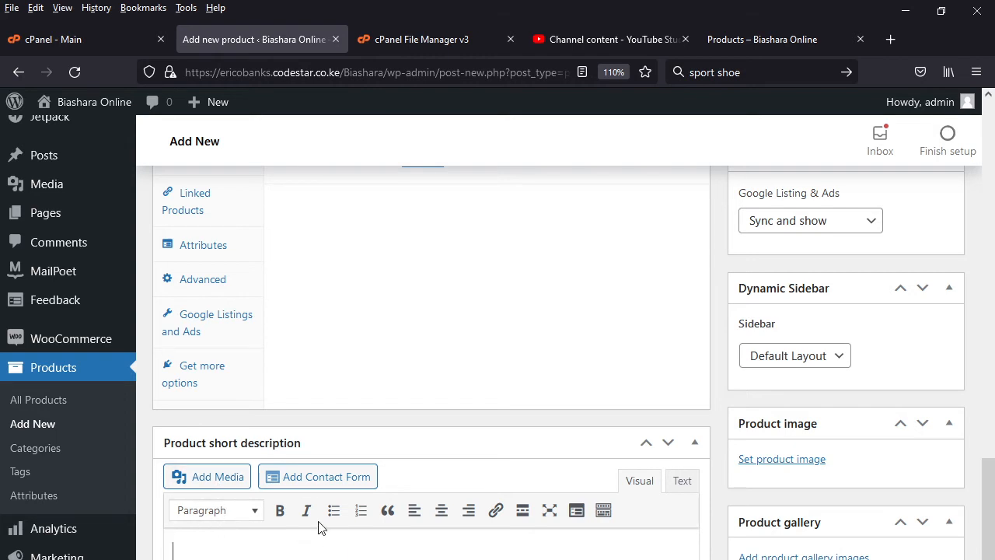
- Insert the white shoe image image15.jpg from the media library into the product's short description
{"action": "left_click", "coordinate": [203, 477]}
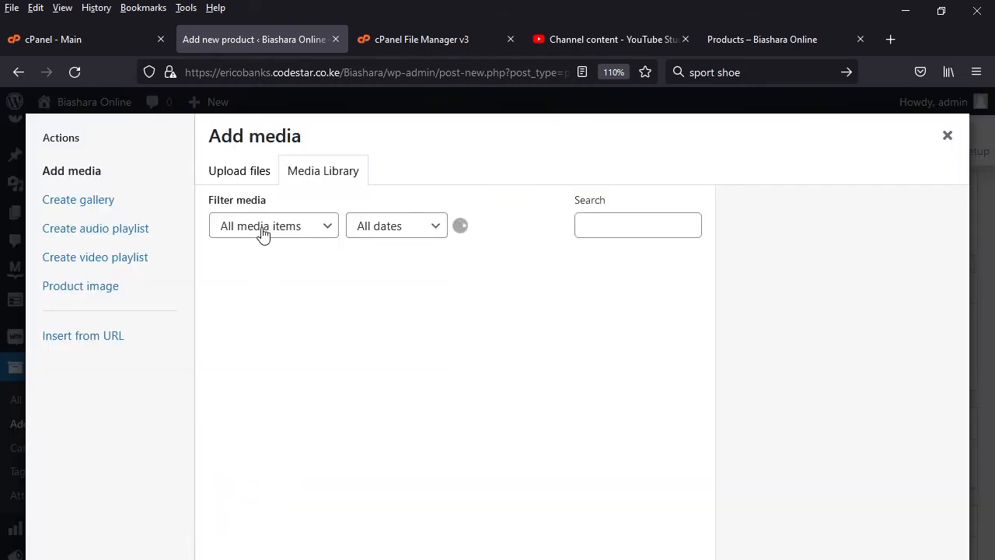
{"action": "left_click", "coordinate": [240, 171]}
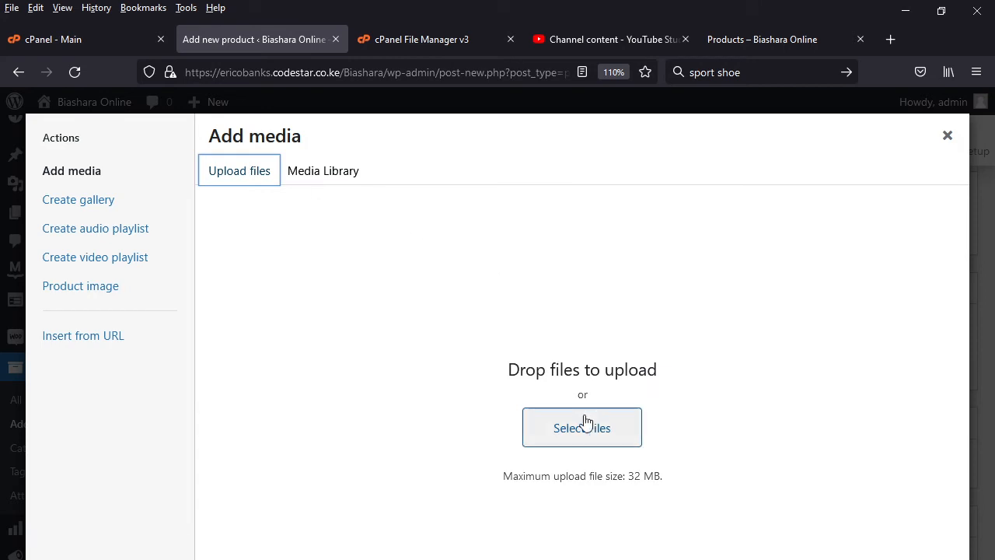
{"action": "left_click", "coordinate": [319, 174]}
{"action": "left_click", "coordinate": [261, 315]}
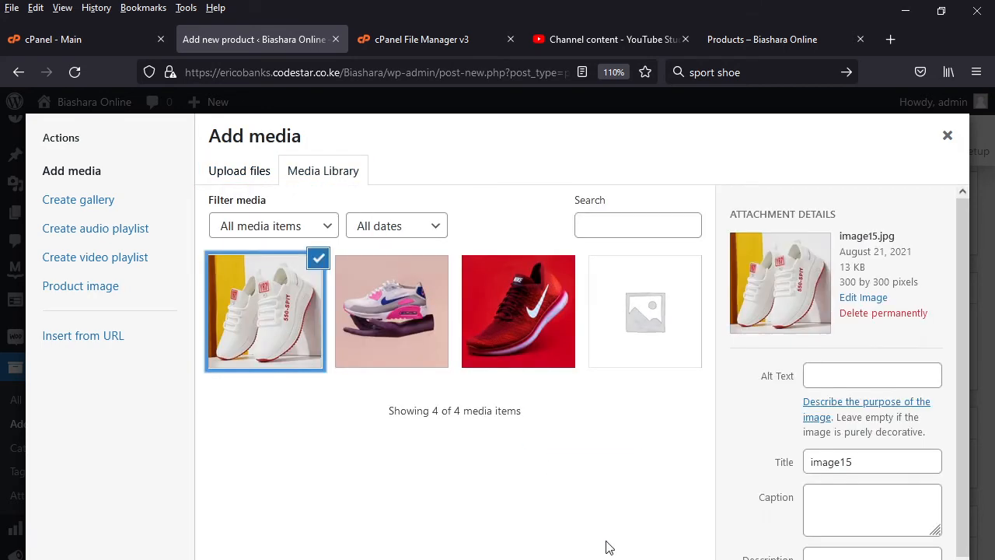
{"action": "key", "text": "Escape"}
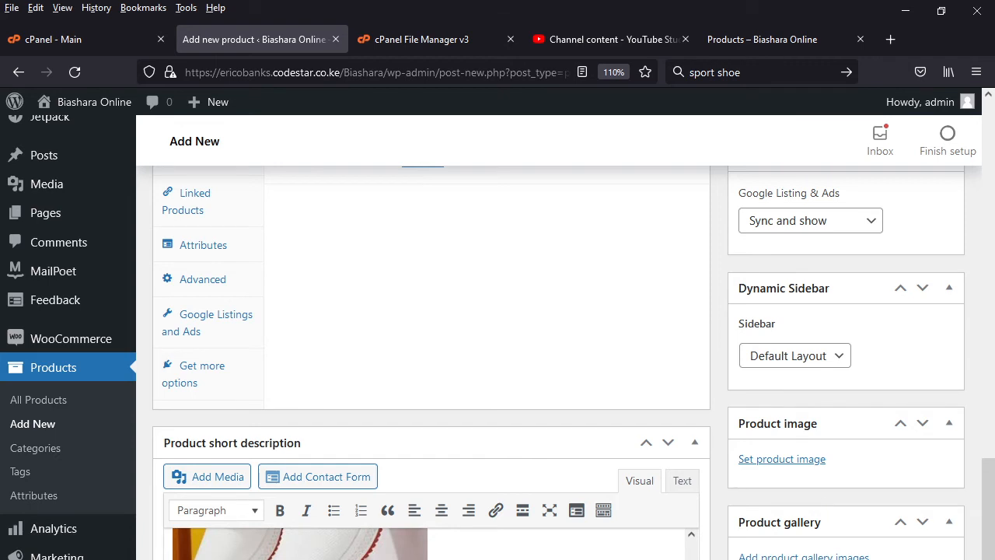
- Set the product's regular price to 3 and sale price to 1 KSh, and publish the Football shoe product
{"action": "scroll", "coordinate": [418, 460], "scroll_direction": "up", "scroll_amount": 5}
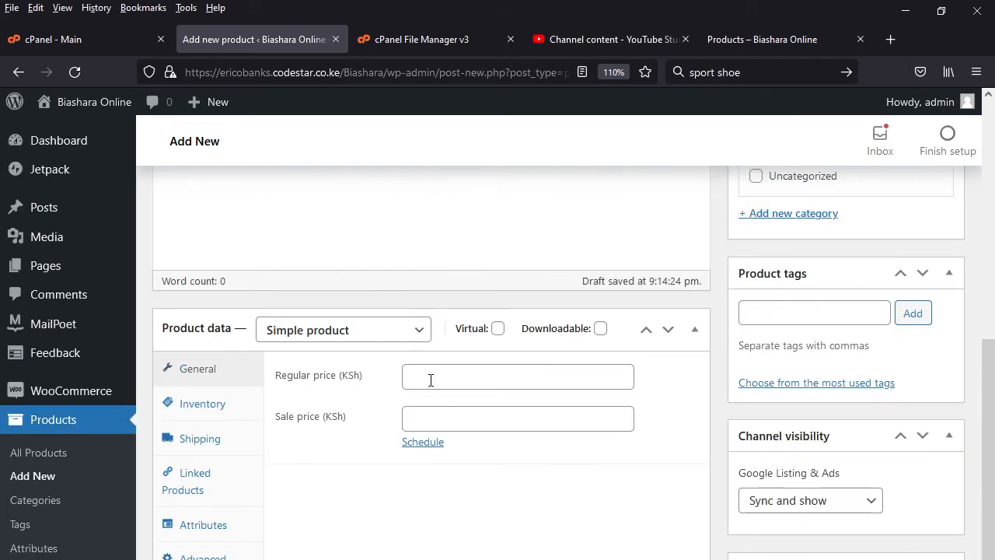
{"action": "left_click", "coordinate": [455, 387]}
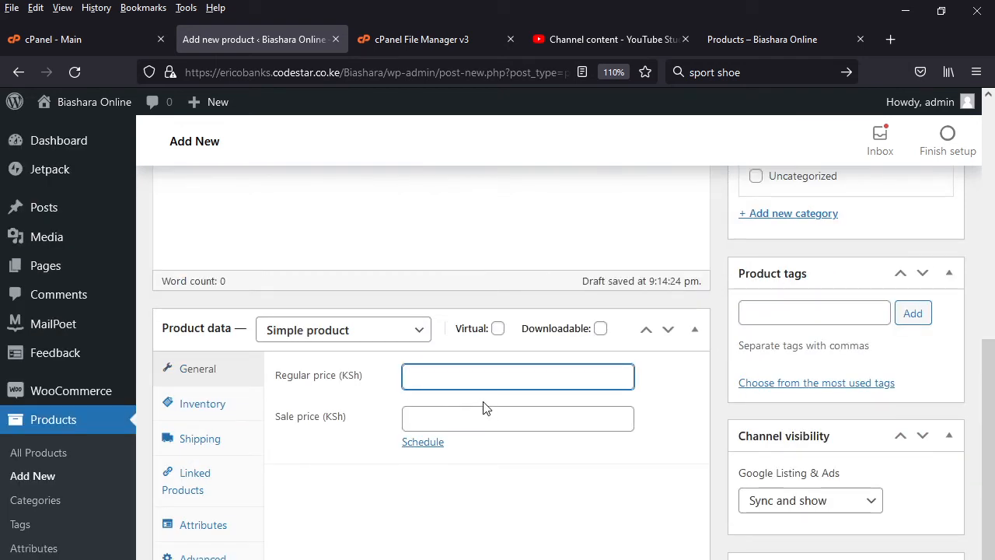
{"action": "type", "text": "3"}
{"action": "left_click", "coordinate": [449, 420]}
{"action": "type", "text": "1"}
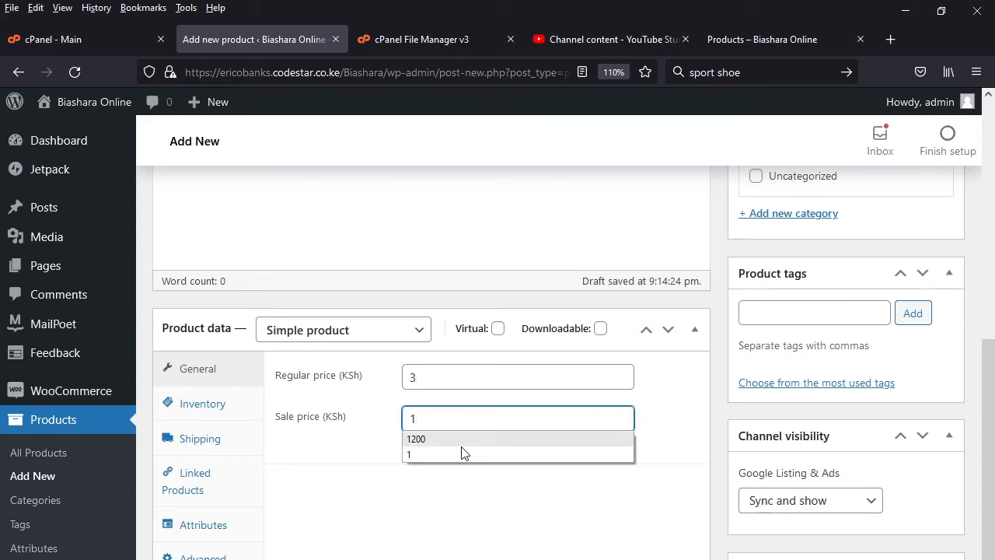
{"action": "left_click", "coordinate": [415, 490]}
{"action": "scroll", "coordinate": [823, 311], "scroll_direction": "up", "scroll_amount": 10}
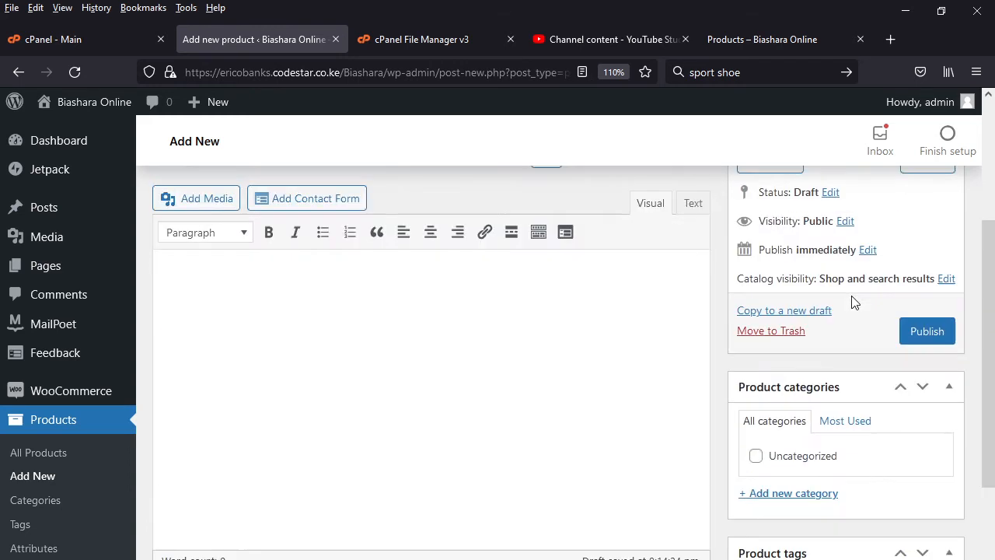
{"action": "left_click", "coordinate": [937, 524]}
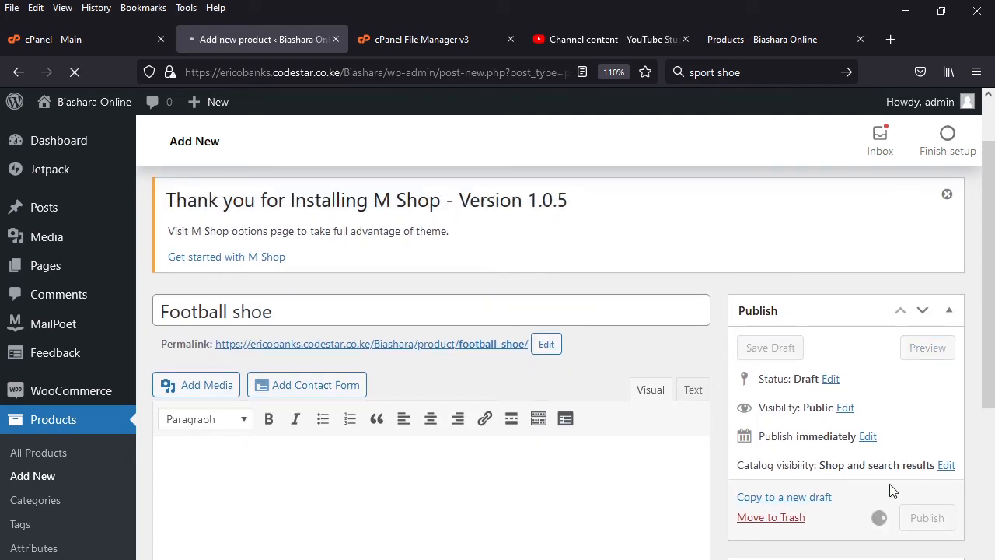
- Switch to the shop page and reload it to check for the newly published product
{"action": "left_click", "coordinate": [748, 49]}
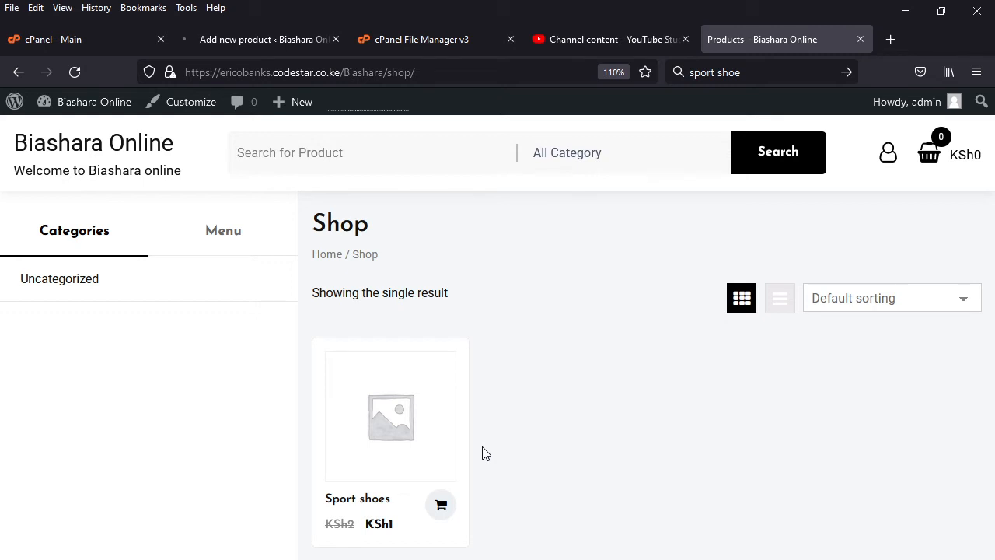
{"action": "mouse_move", "coordinate": [417, 478]}
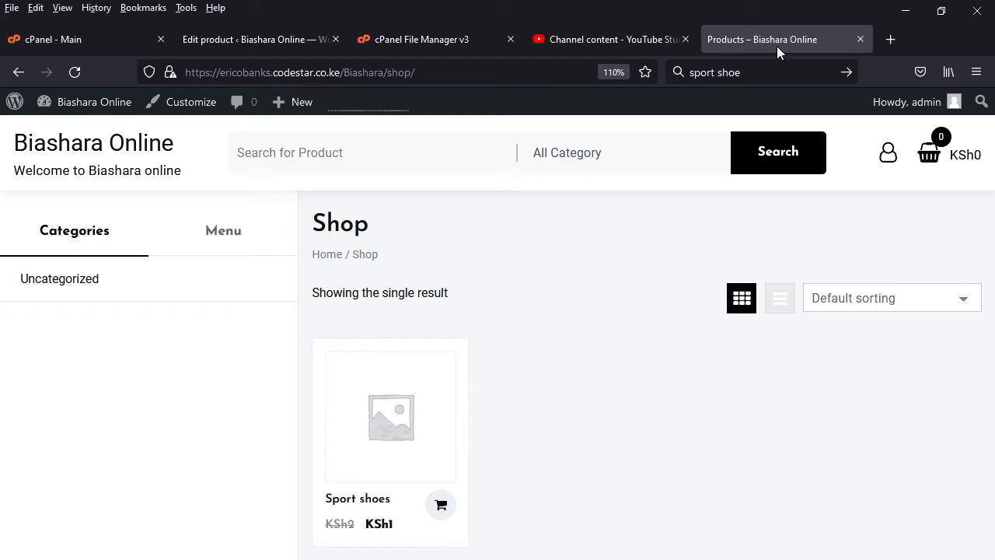
{"action": "key", "text": "F5"}
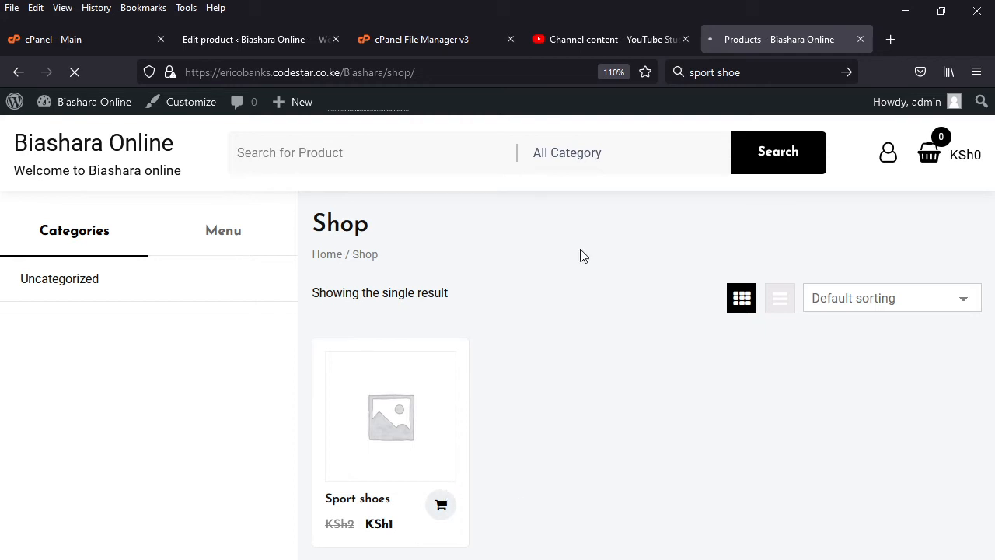
- Review the Football shoe's prices, short description and image settings on its edit page while checking on the shop page
{"action": "left_click", "coordinate": [256, 39]}
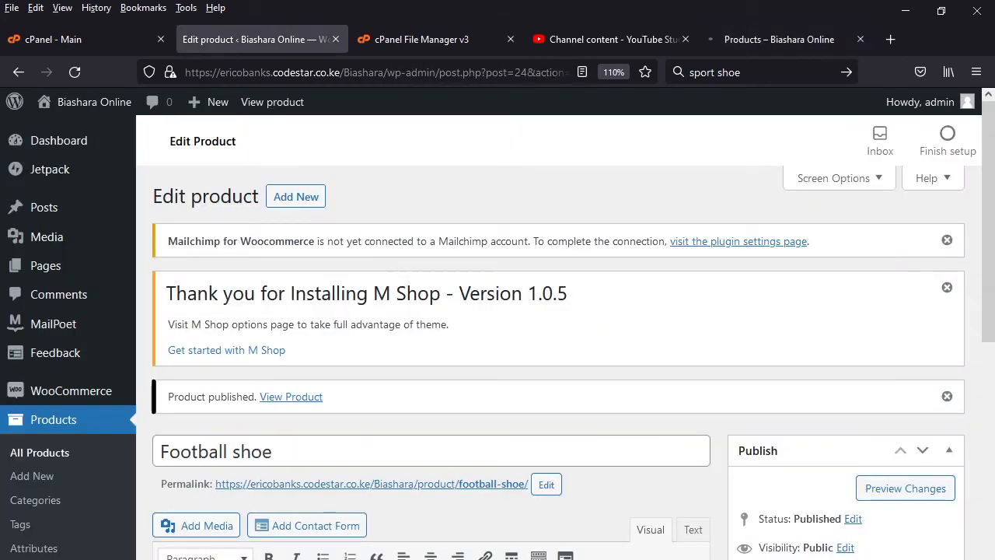
{"action": "scroll", "coordinate": [534, 533], "scroll_direction": "down", "scroll_amount": 15}
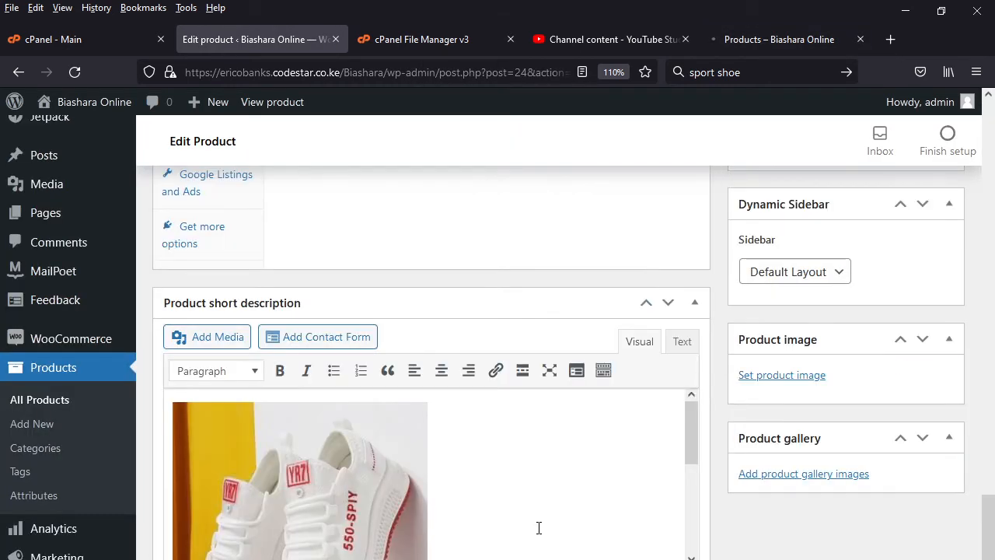
{"action": "scroll", "coordinate": [538, 526], "scroll_direction": "up", "scroll_amount": 15}
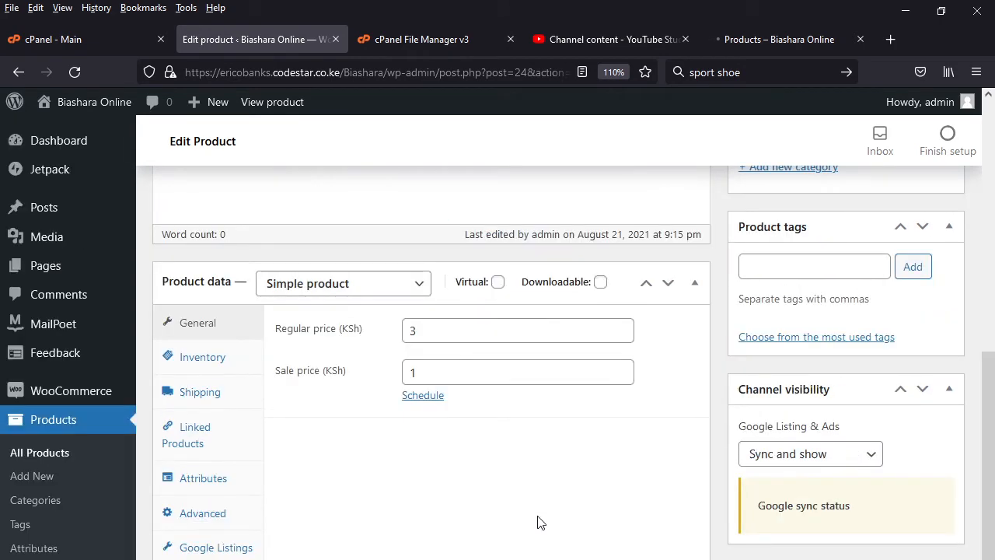
{"action": "left_click", "coordinate": [779, 39]}
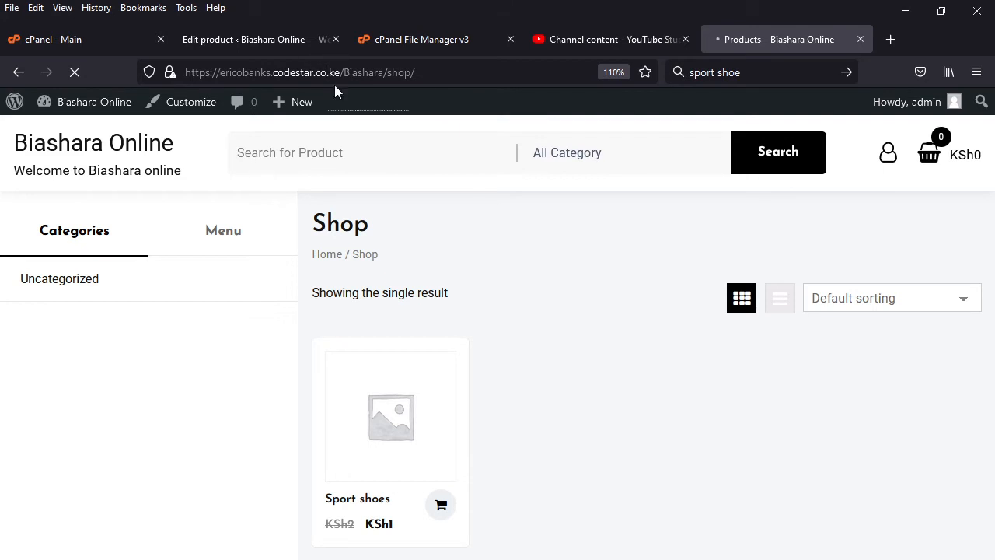
{"action": "left_click", "coordinate": [216, 39]}
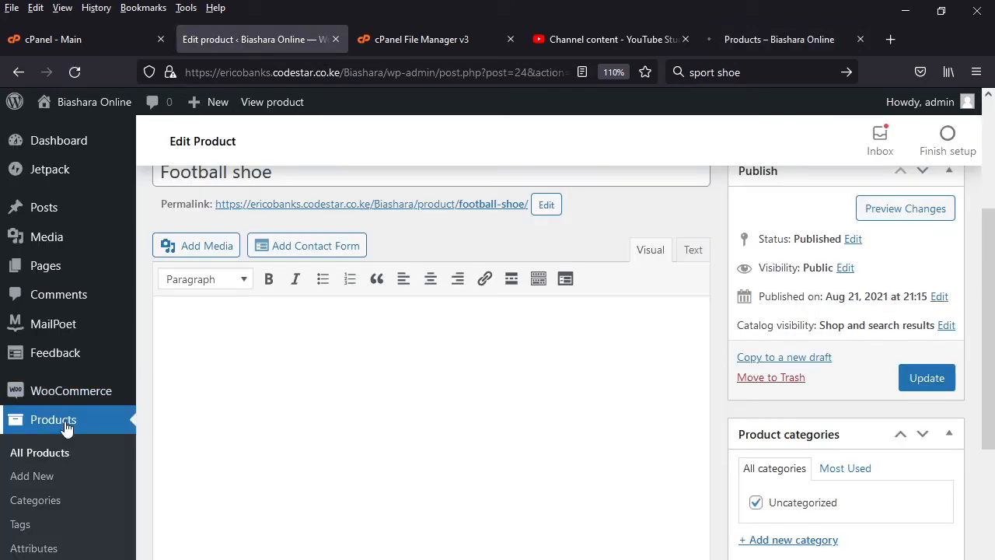
{"action": "scroll", "coordinate": [410, 420], "scroll_direction": "down", "scroll_amount": 5}
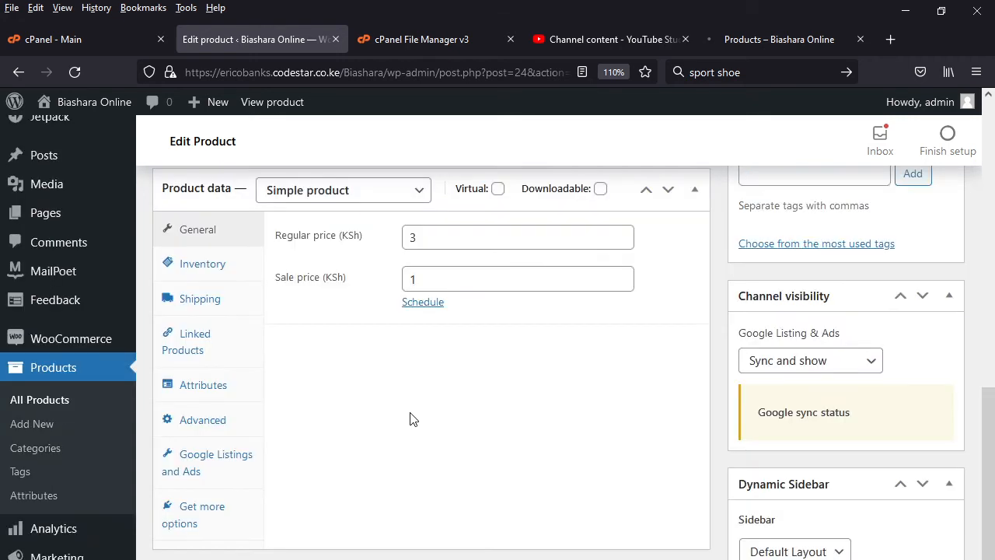
{"action": "scroll", "coordinate": [412, 419], "scroll_direction": "down", "scroll_amount": 6}
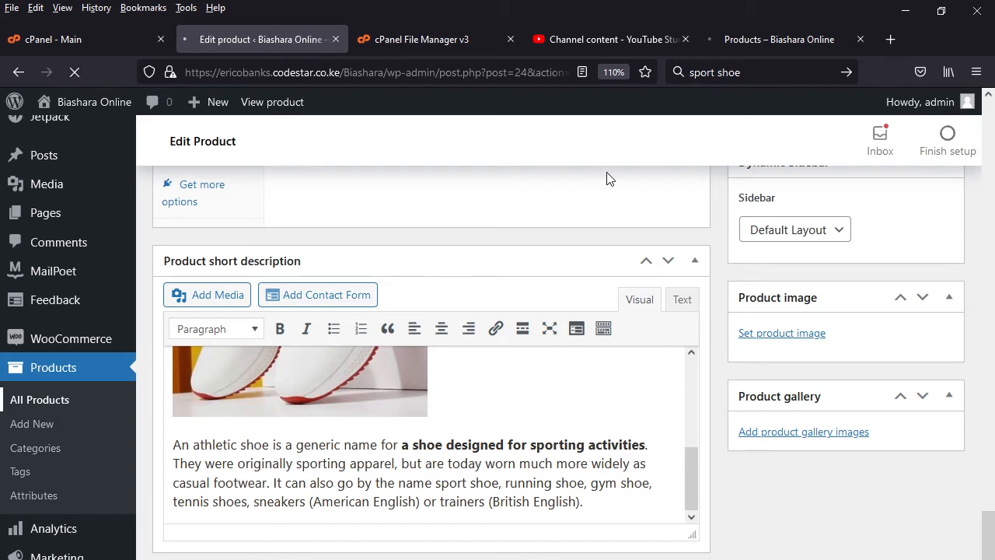
- Check the product listing in the shop and view the Sport shoes product page with its description
{"action": "left_click", "coordinate": [779, 38]}
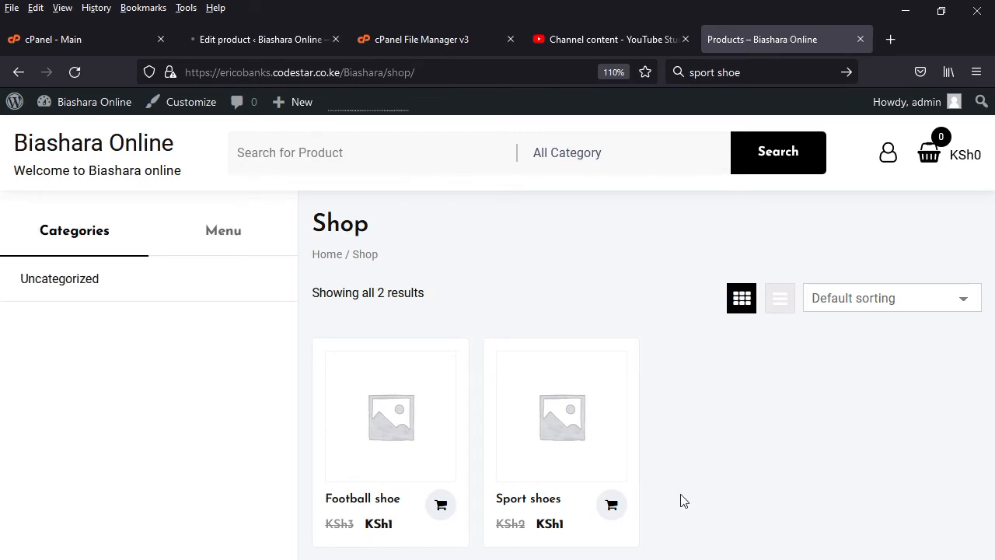
{"action": "left_click", "coordinate": [562, 432]}
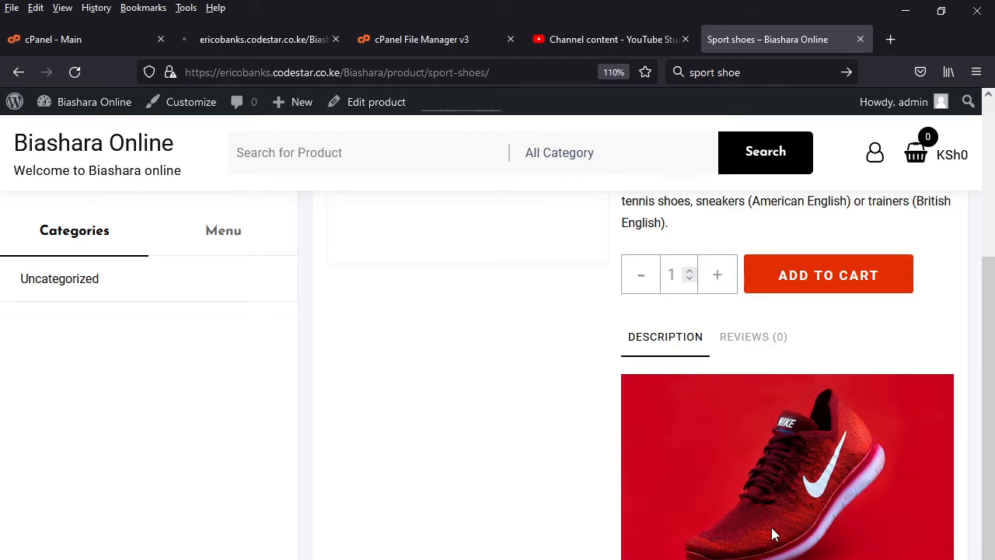
{"action": "scroll", "coordinate": [498, 457], "scroll_direction": "up", "scroll_amount": 3}
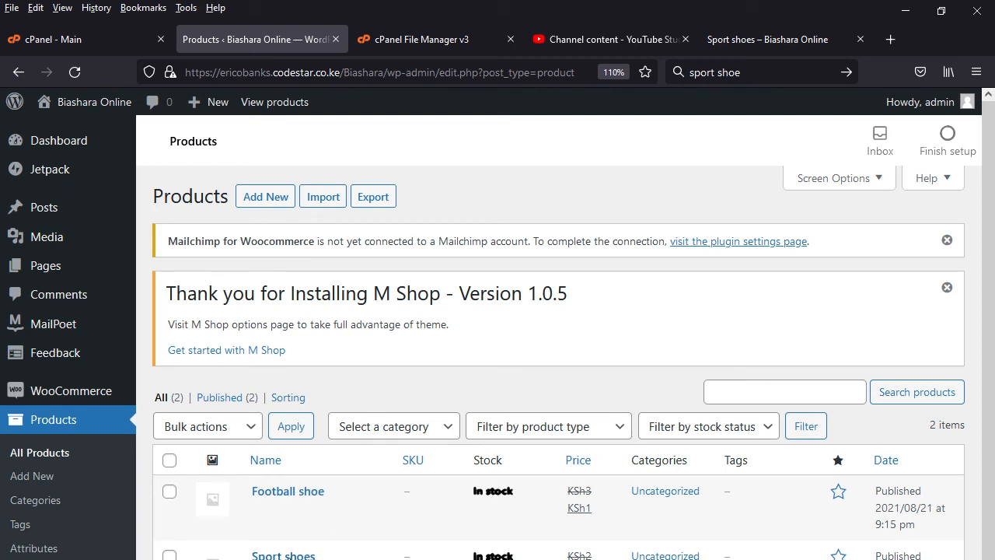
- Open the Sport shoes product for editing and delete the red shoe image from its main description
{"action": "key", "text": "F5"}
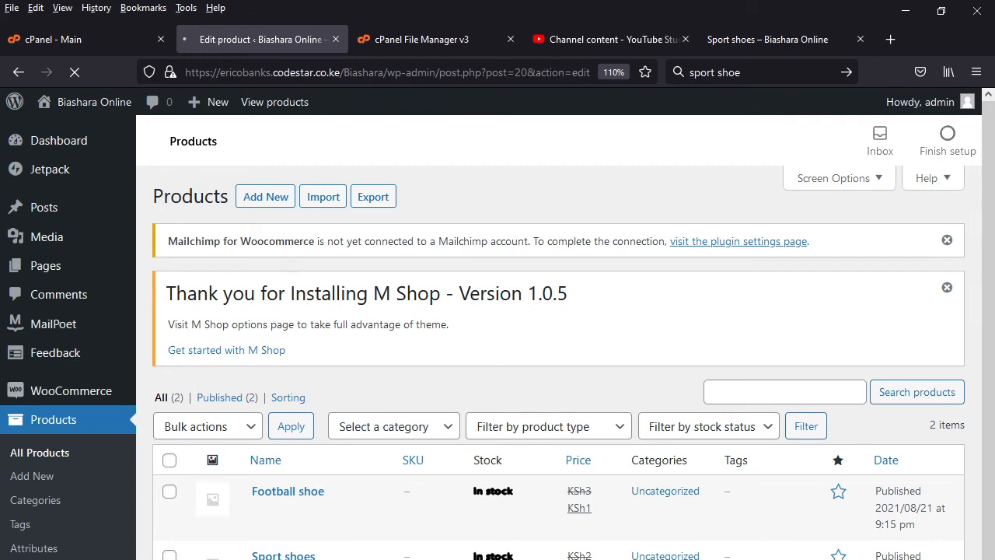
{"action": "left_click", "coordinate": [768, 40]}
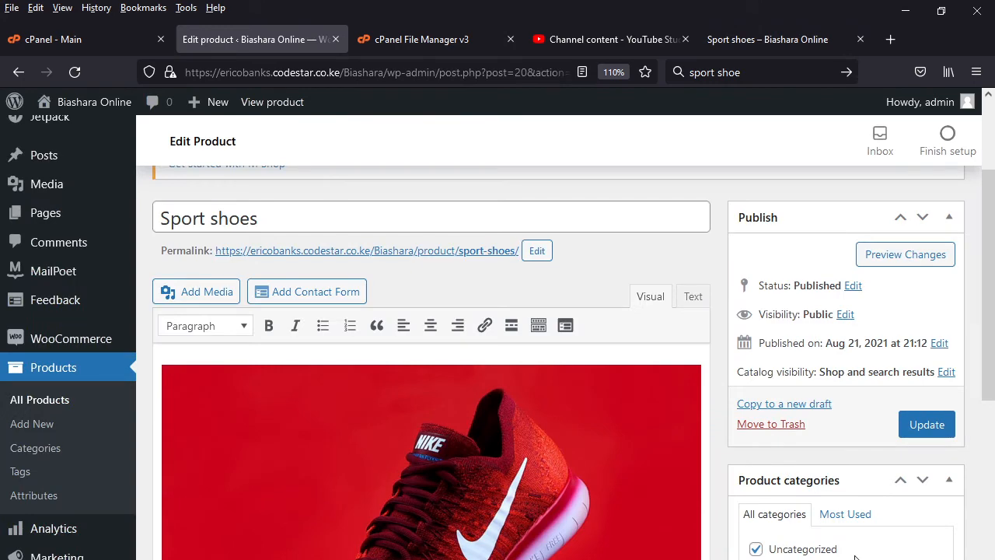
{"action": "scroll", "coordinate": [855, 544], "scroll_direction": "down", "scroll_amount": 2}
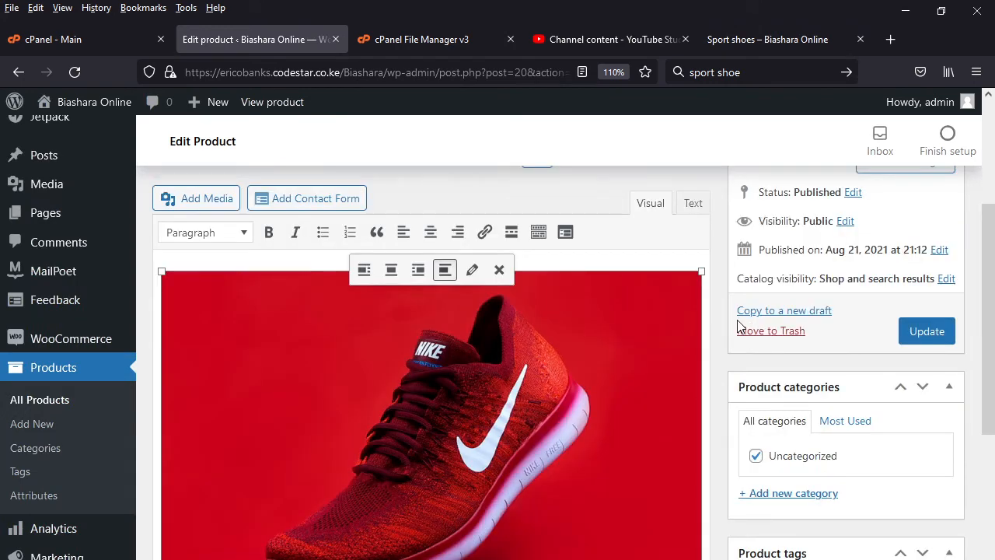
{"action": "key", "text": "Delete"}
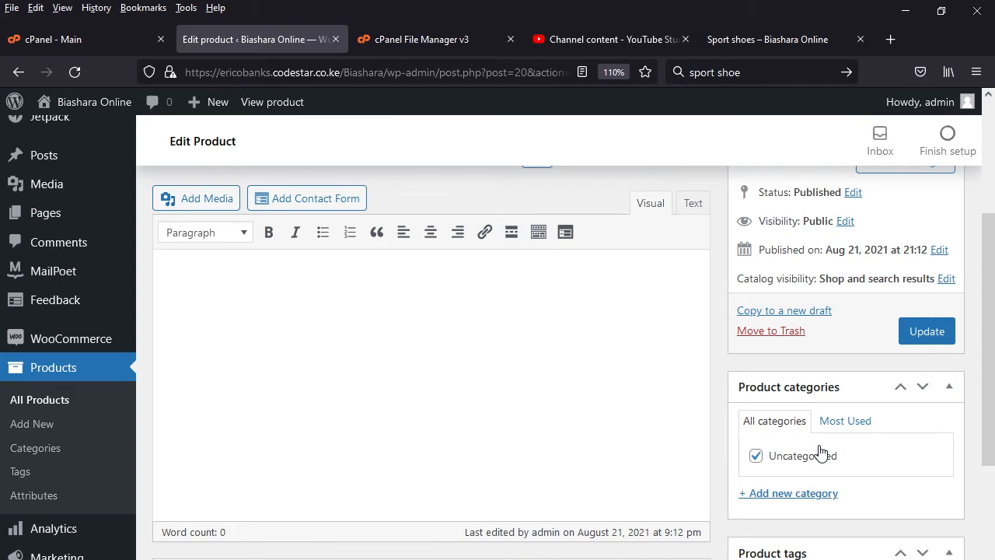
- Set image4-scaled.jpg from the media library as the Sport shoes product image and update the product
{"action": "scroll", "coordinate": [820, 451], "scroll_direction": "down", "scroll_amount": 3}
{"action": "scroll", "coordinate": [846, 548], "scroll_direction": "down", "scroll_amount": 2}
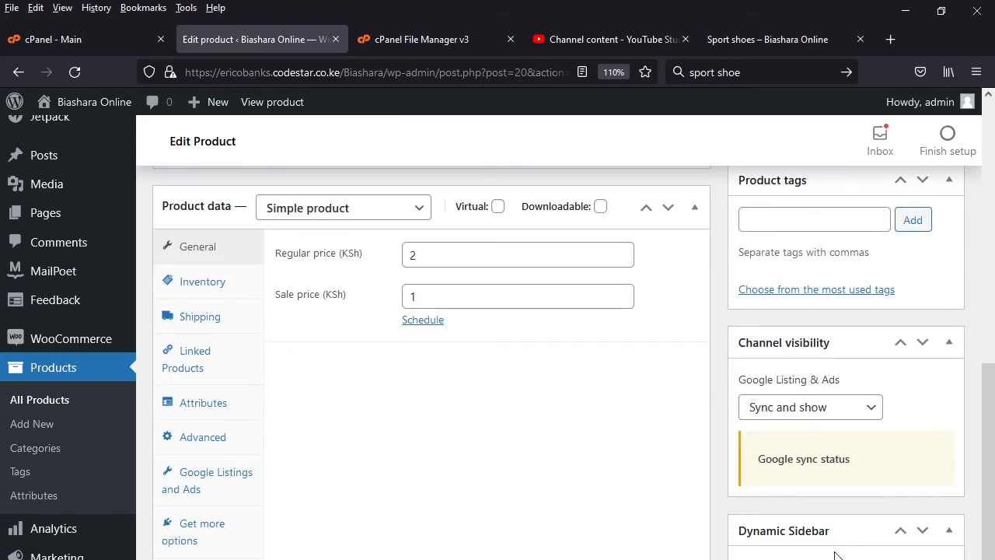
{"action": "scroll", "coordinate": [819, 542], "scroll_direction": "down", "scroll_amount": 2}
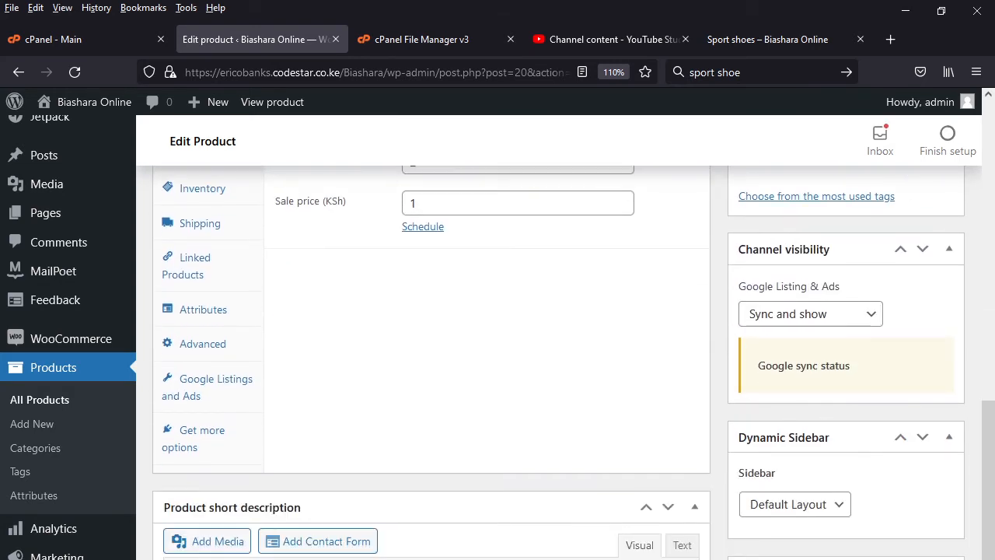
{"action": "left_click", "coordinate": [808, 558]}
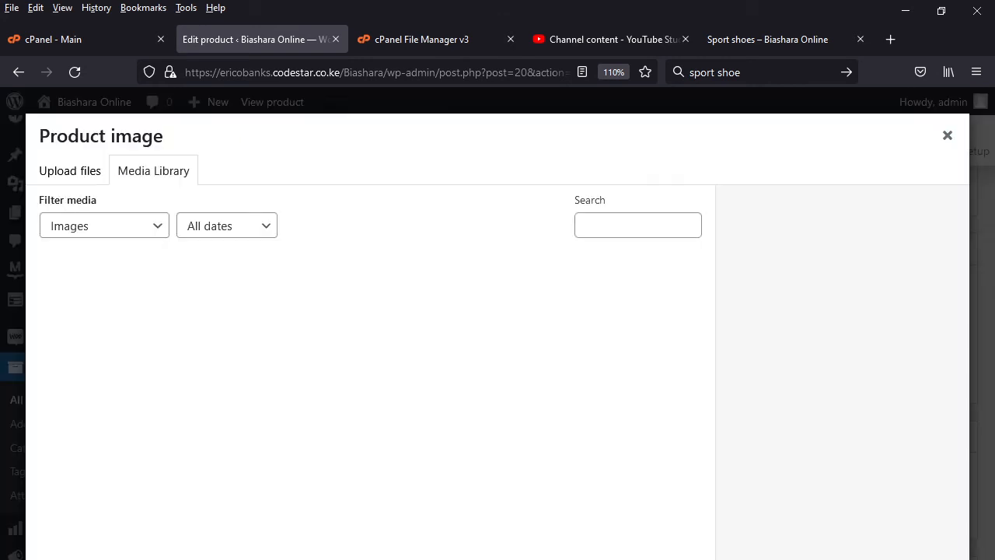
{"action": "left_click", "coordinate": [370, 320]}
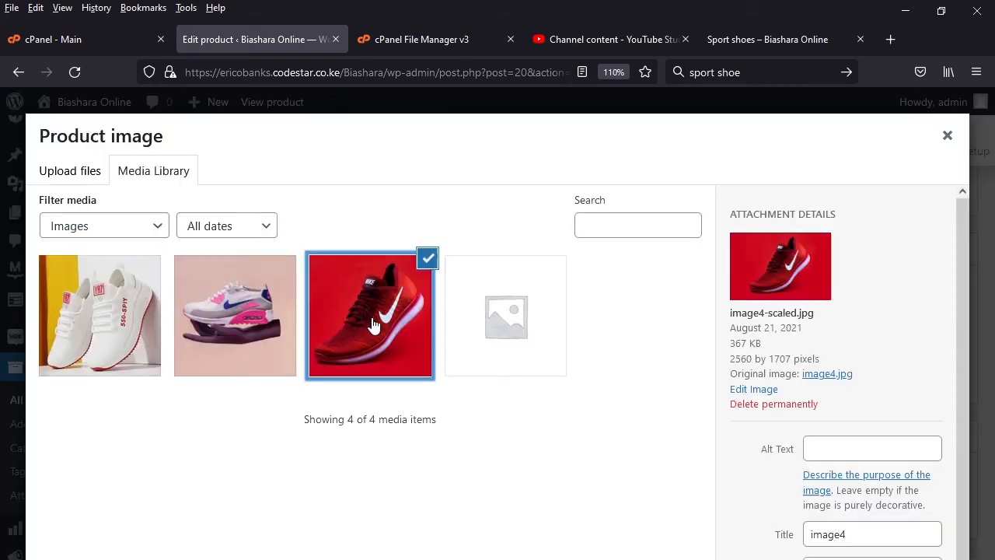
{"action": "left_click", "coordinate": [900, 558]}
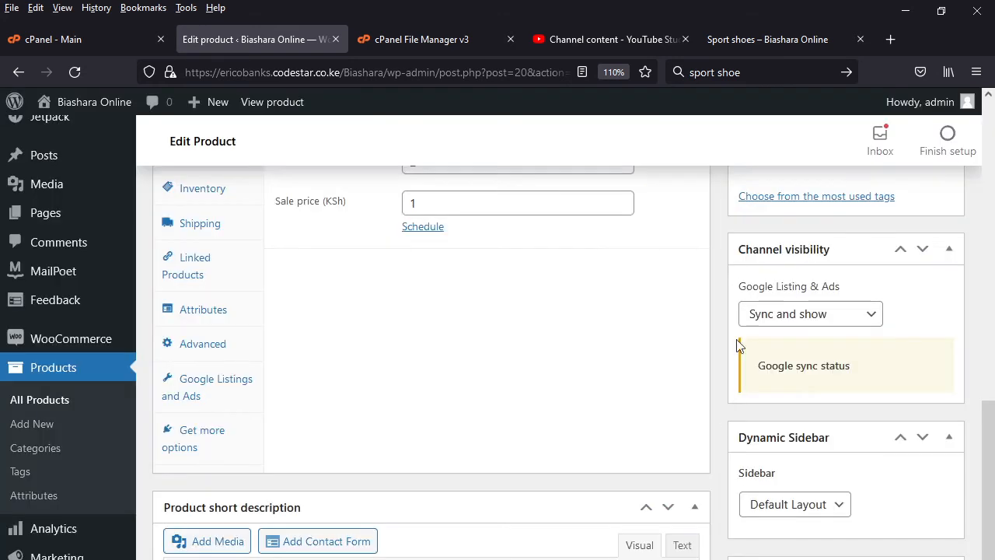
{"action": "scroll", "coordinate": [772, 311], "scroll_direction": "up", "scroll_amount": 3}
{"action": "scroll", "coordinate": [908, 386], "scroll_direction": "up", "scroll_amount": 3}
{"action": "scroll", "coordinate": [907, 386], "scroll_direction": "up", "scroll_amount": 2}
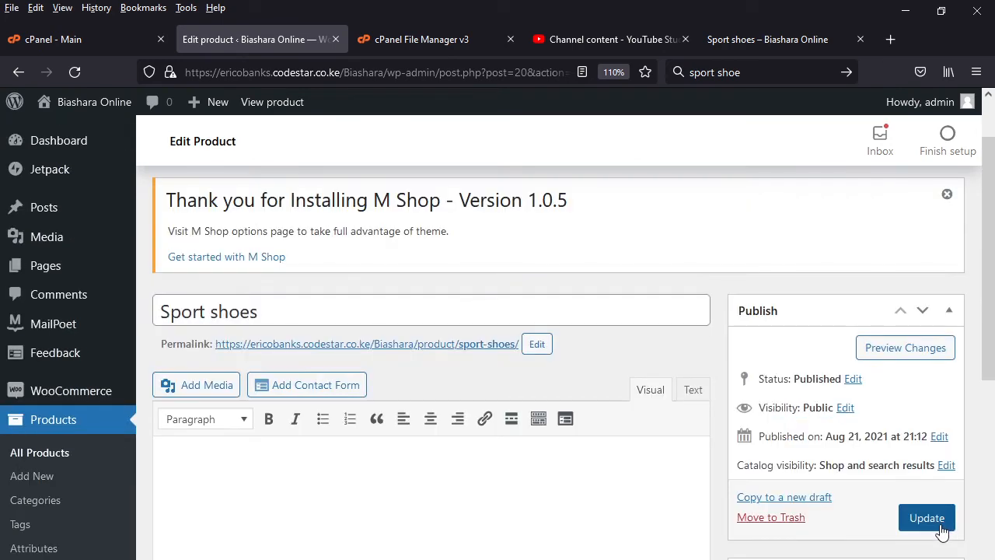
{"action": "left_click", "coordinate": [927, 518]}
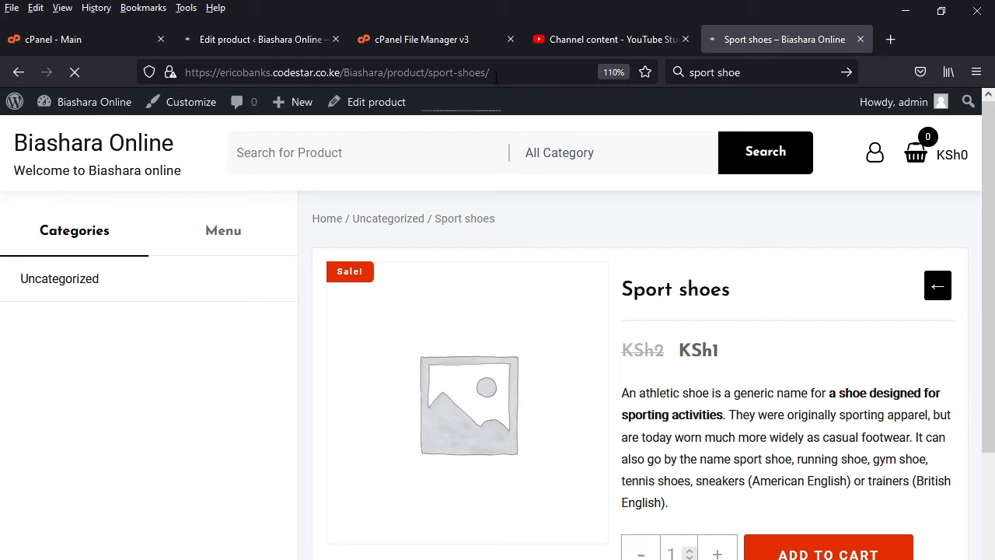
- Remove "sport-shoes/" from the product page address and load the /Biashara/product/ address
{"action": "left_click_drag", "start_coordinate": [495, 75], "coordinate": [429, 72]}
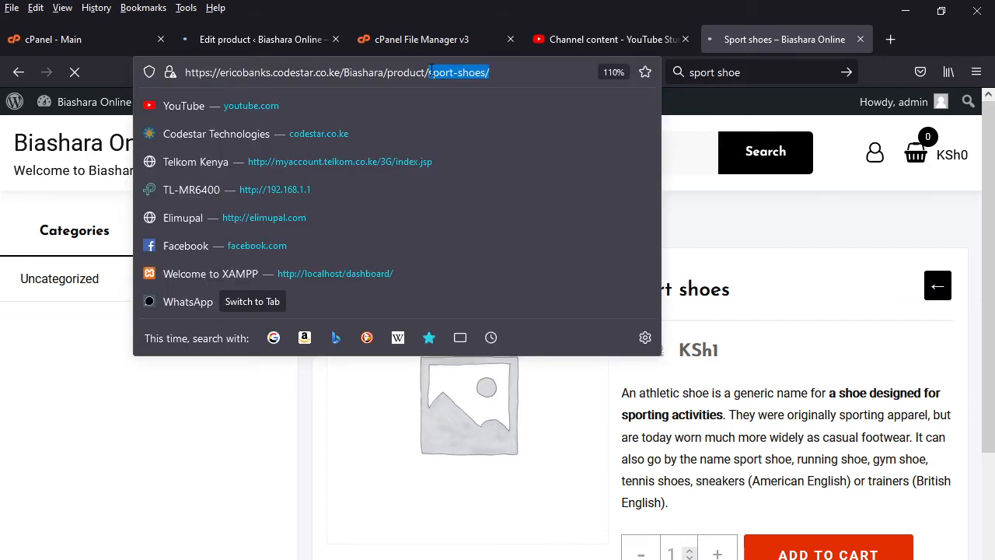
{"action": "key", "text": "BackSpace"}
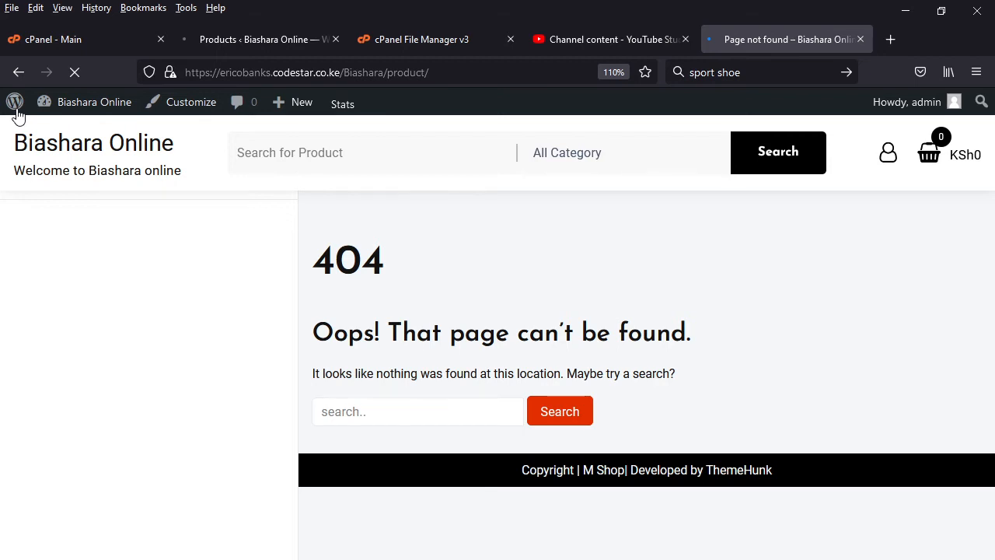
- Leave the missing page and open the list of all products from the Football shoe edit page
{"action": "left_click", "coordinate": [19, 72]}
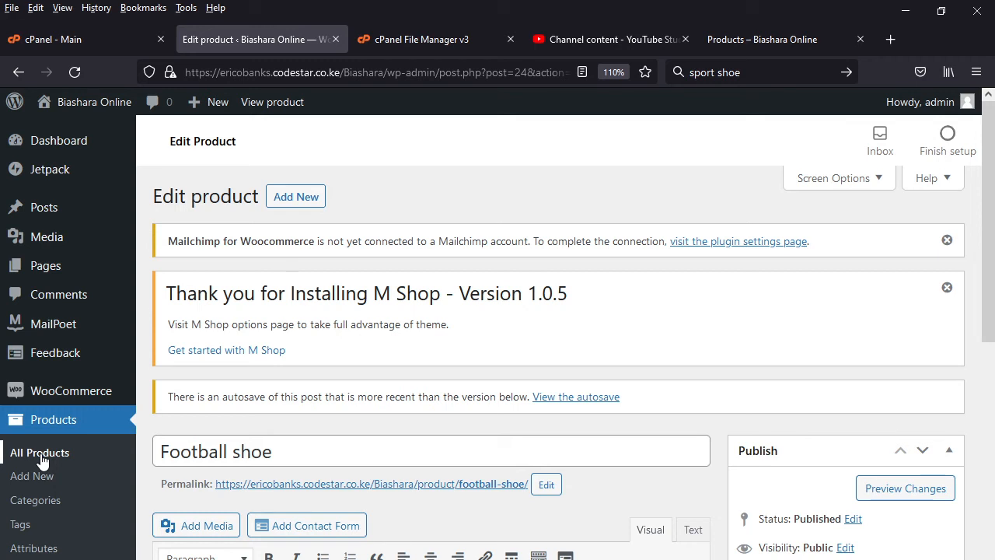
{"action": "left_click", "coordinate": [40, 454]}
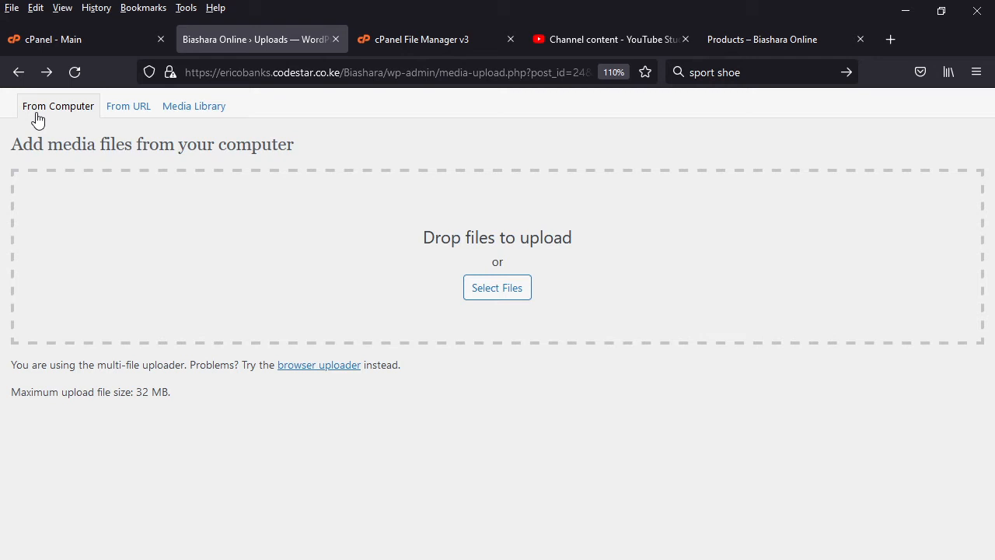
- Open the media library of the upload page and review the file details and size options of image15
{"action": "left_click", "coordinate": [19, 73]}
{"action": "left_click", "coordinate": [171, 106]}
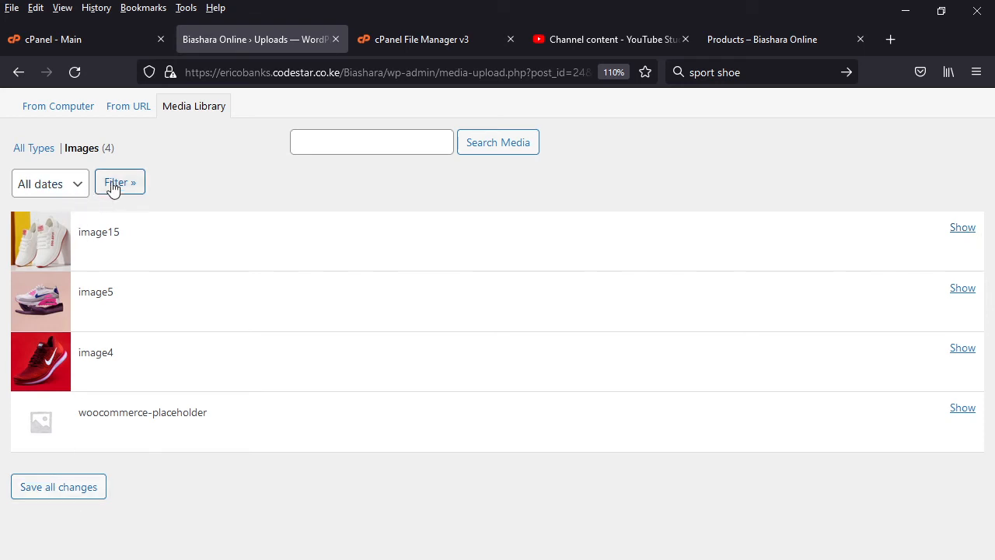
{"action": "left_click", "coordinate": [964, 232]}
{"action": "scroll", "coordinate": [877, 255], "scroll_direction": "down", "scroll_amount": 3}
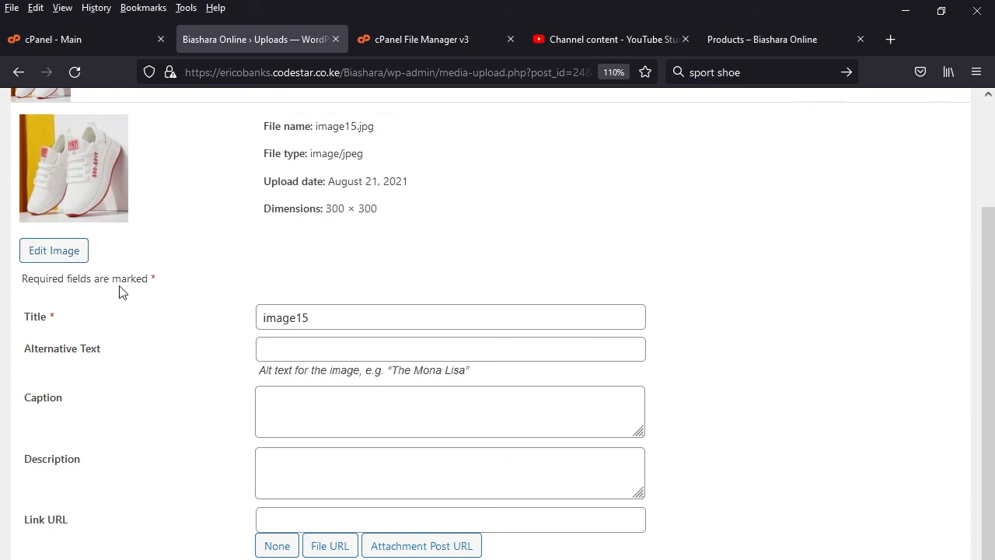
{"action": "scroll", "coordinate": [306, 513], "scroll_direction": "down", "scroll_amount": 3}
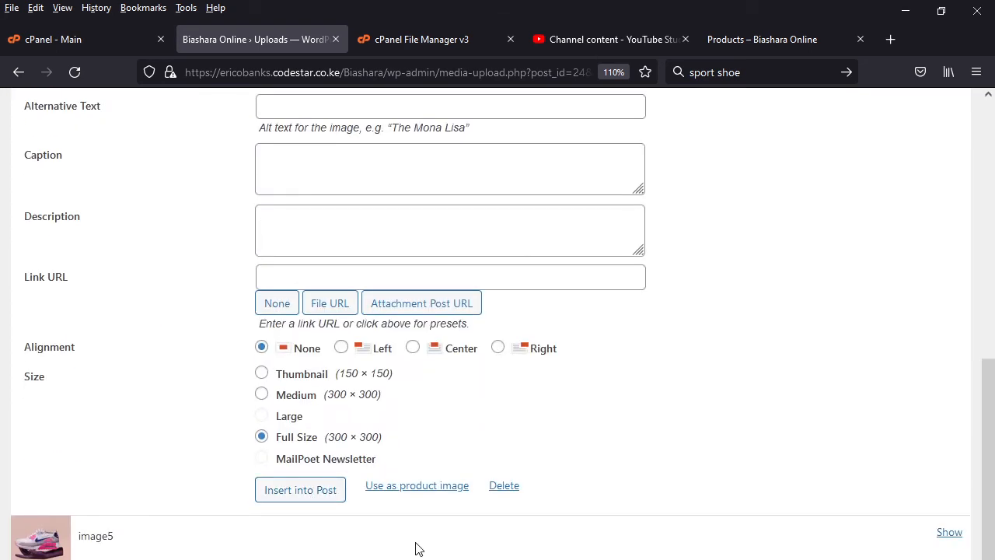
{"action": "scroll", "coordinate": [419, 548], "scroll_direction": "up", "scroll_amount": 5}
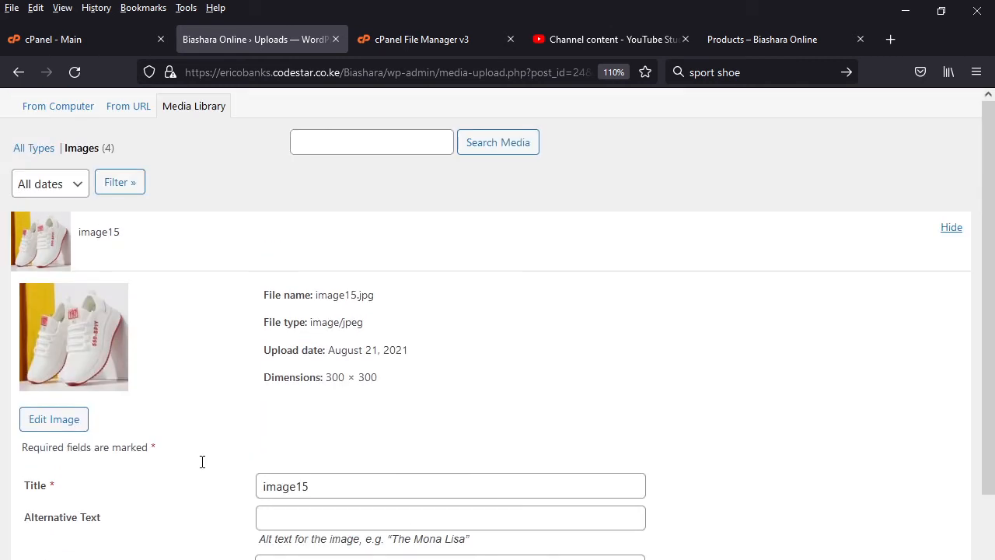
- Upload image15 from the woocomerce folder on the computer to the media library
{"action": "left_click", "coordinate": [132, 111]}
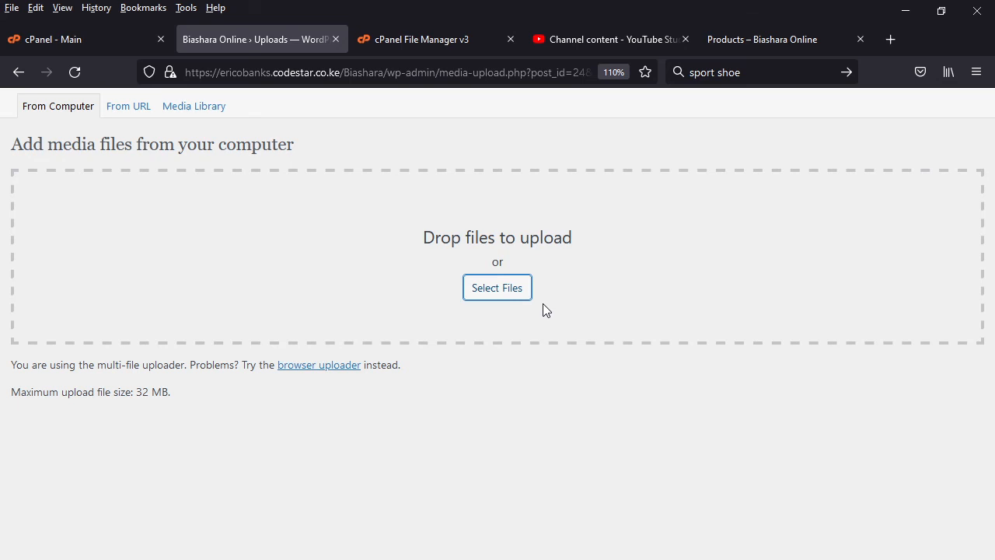
{"action": "left_click", "coordinate": [497, 287]}
{"action": "left_click", "coordinate": [191, 221]}
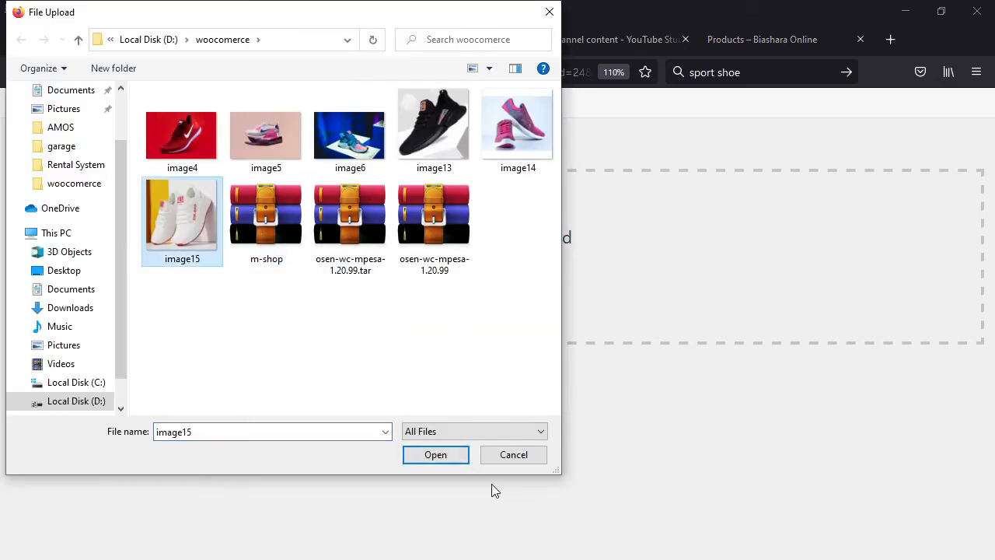
{"action": "left_click", "coordinate": [436, 462]}
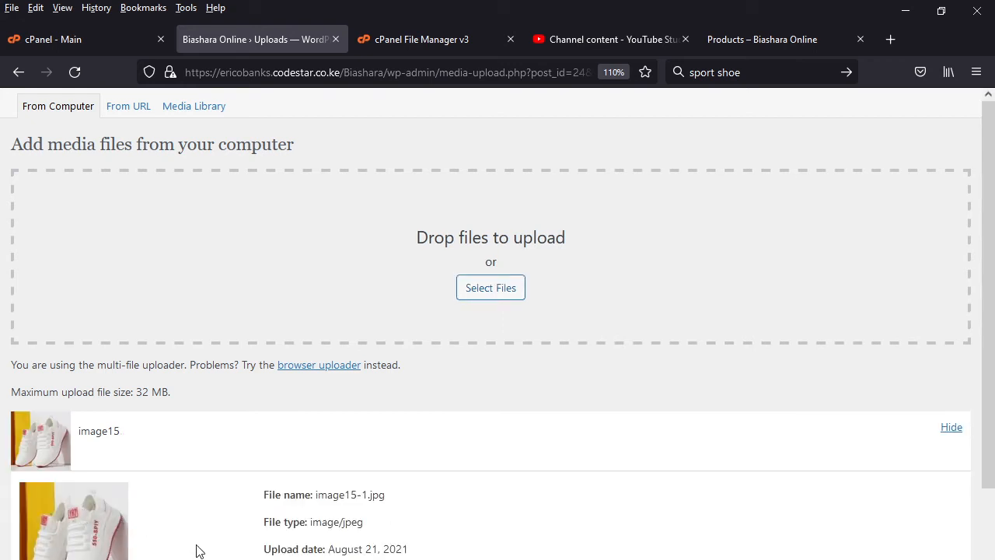
{"action": "scroll", "coordinate": [201, 548], "scroll_direction": "down", "scroll_amount": 5}
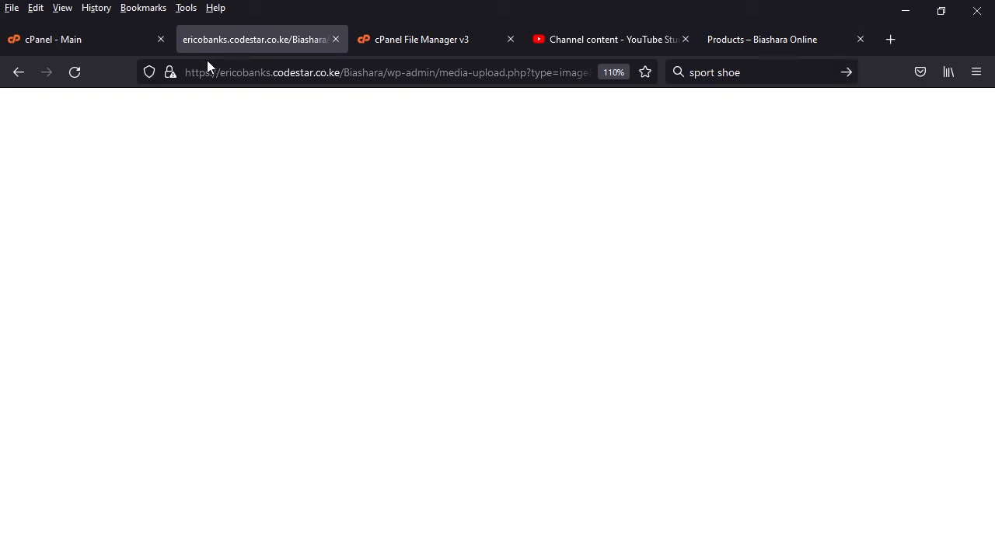
- Go back through the upload pages to the product list and open Football shoe for editing
{"action": "left_click", "coordinate": [21, 76]}
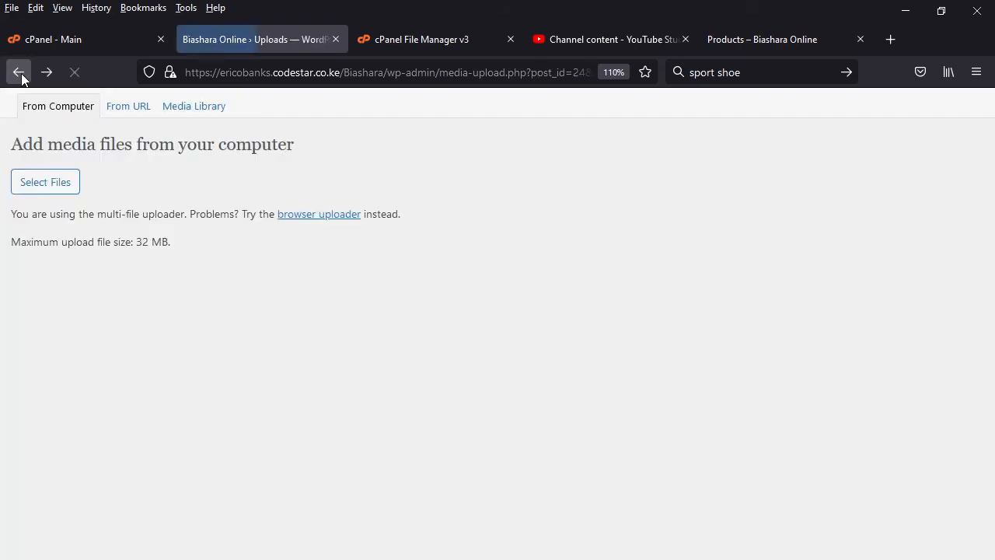
{"action": "left_click", "coordinate": [21, 75]}
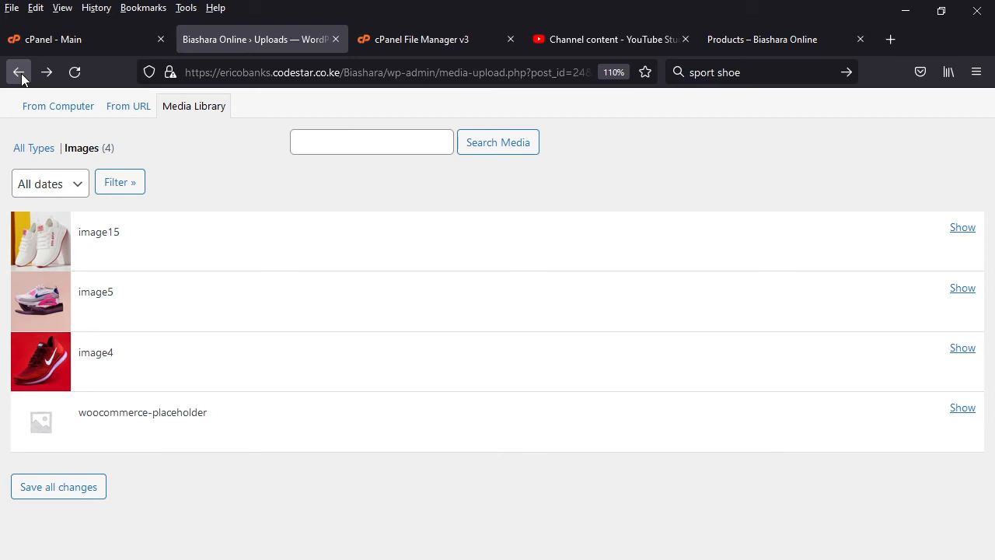
{"action": "left_click", "coordinate": [21, 76]}
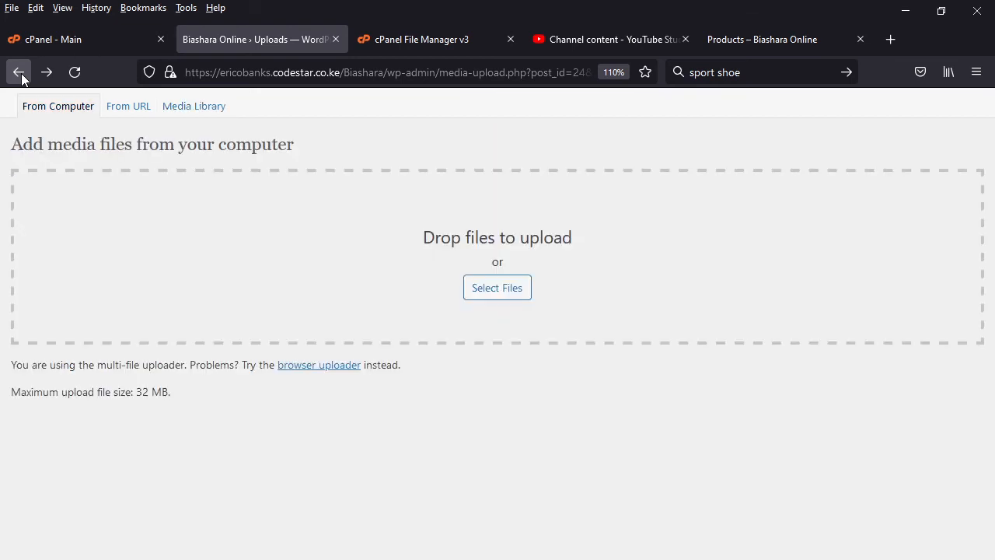
{"action": "left_click", "coordinate": [21, 75]}
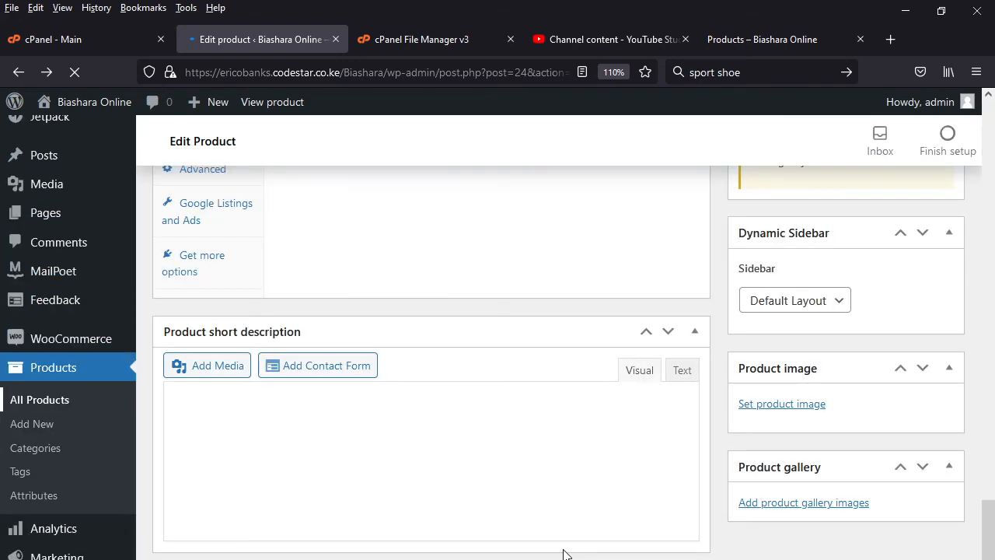
{"action": "scroll", "coordinate": [490, 505], "scroll_direction": "up", "scroll_amount": 2}
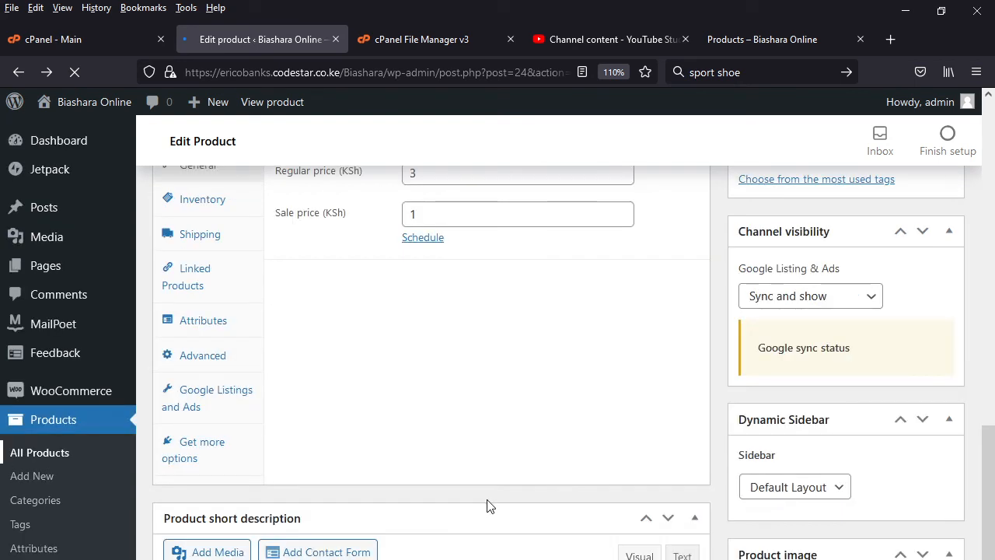
{"action": "scroll", "coordinate": [487, 506], "scroll_direction": "up", "scroll_amount": 10}
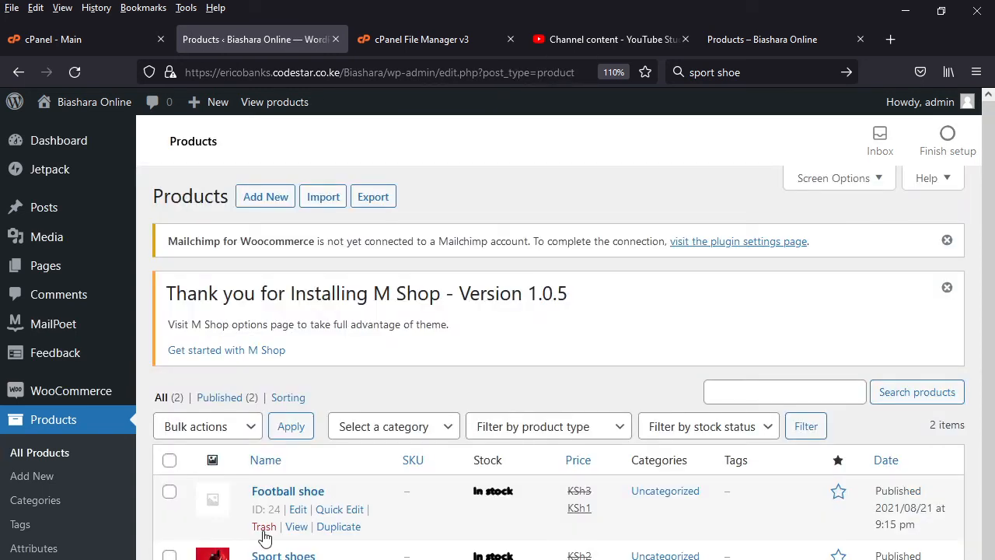
{"action": "left_click", "coordinate": [217, 508]}
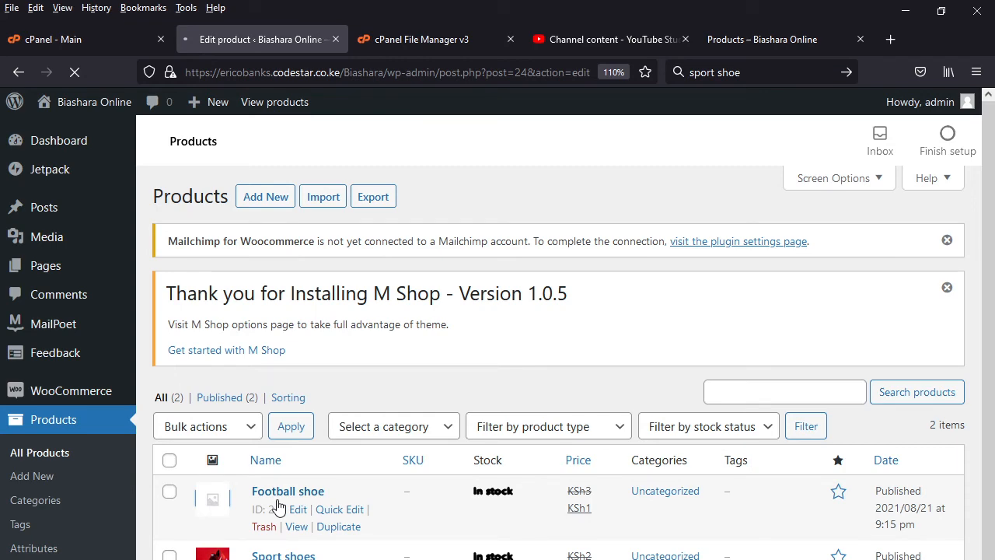
- Clear everything above the athletic shoe paragraph in the Football shoe short description
{"action": "scroll", "coordinate": [547, 536], "scroll_direction": "down", "scroll_amount": 10}
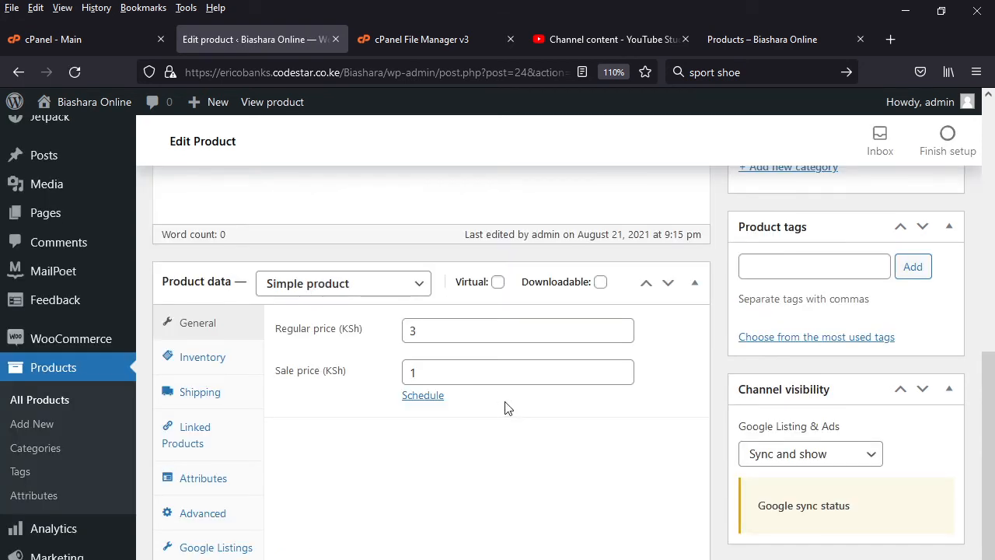
{"action": "scroll", "coordinate": [416, 516], "scroll_direction": "down", "scroll_amount": 5}
{"action": "key", "text": "Delete"}
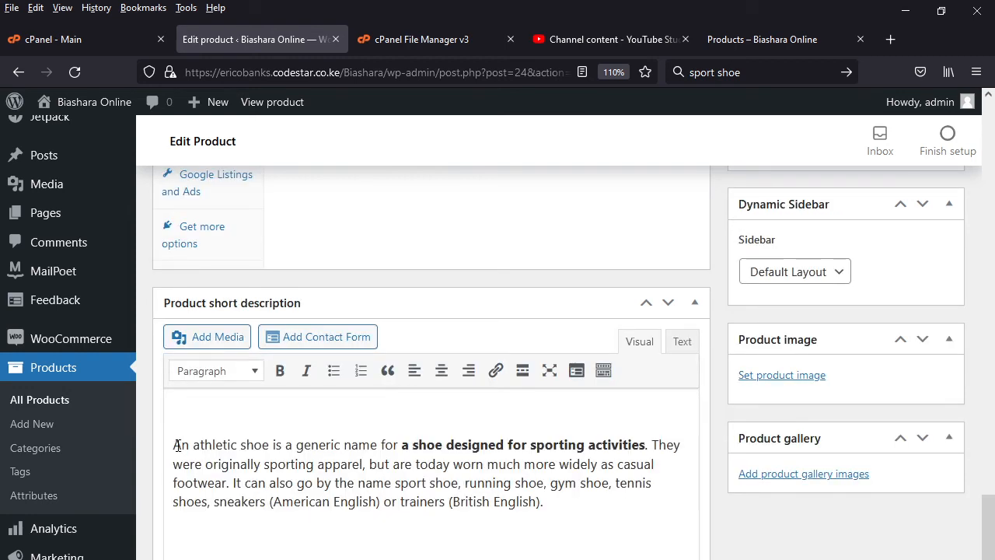
{"action": "left_click", "coordinate": [173, 445]}
{"action": "key", "text": "BackSpace"}
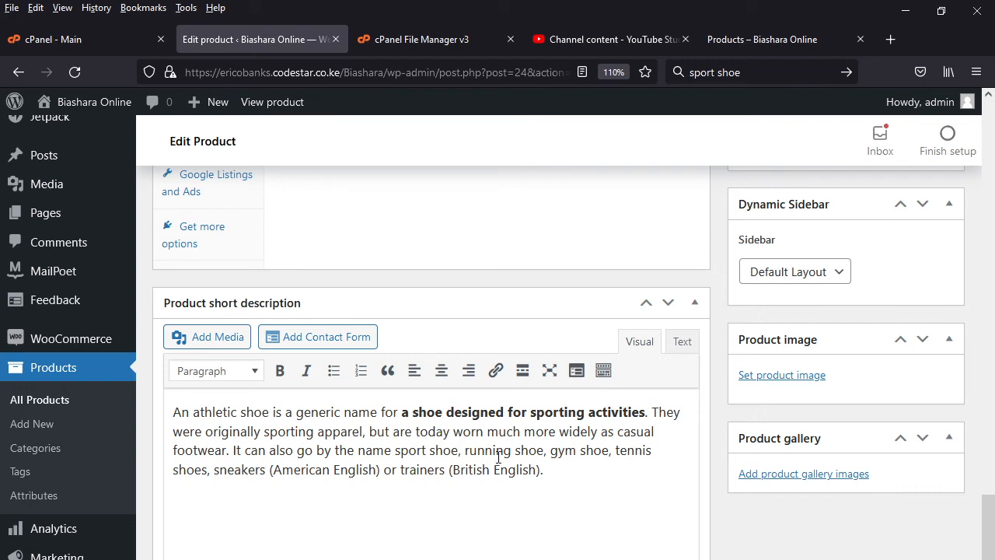
- Set image15.jpg from the media library as the Football shoe product image and update the product
{"action": "left_click", "coordinate": [787, 379]}
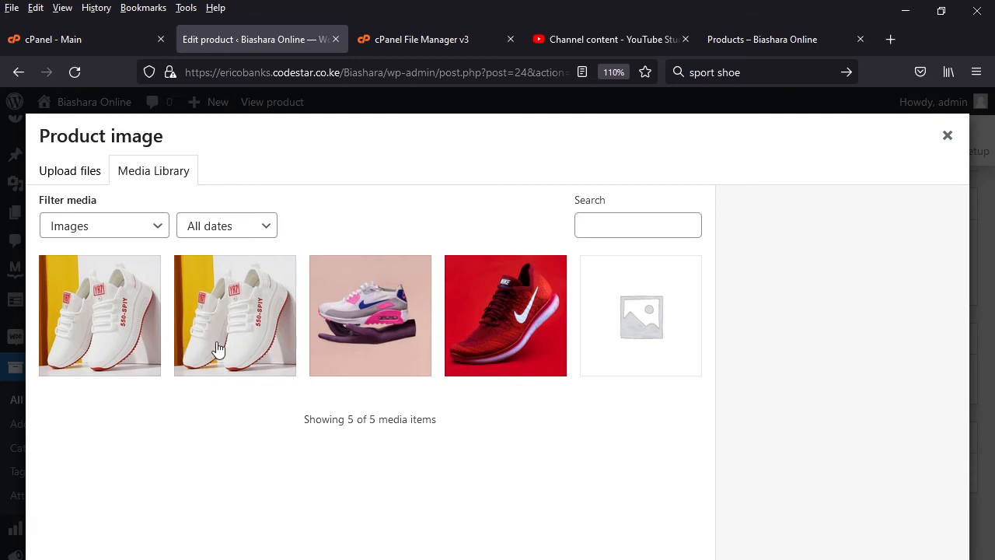
{"action": "left_click", "coordinate": [225, 347]}
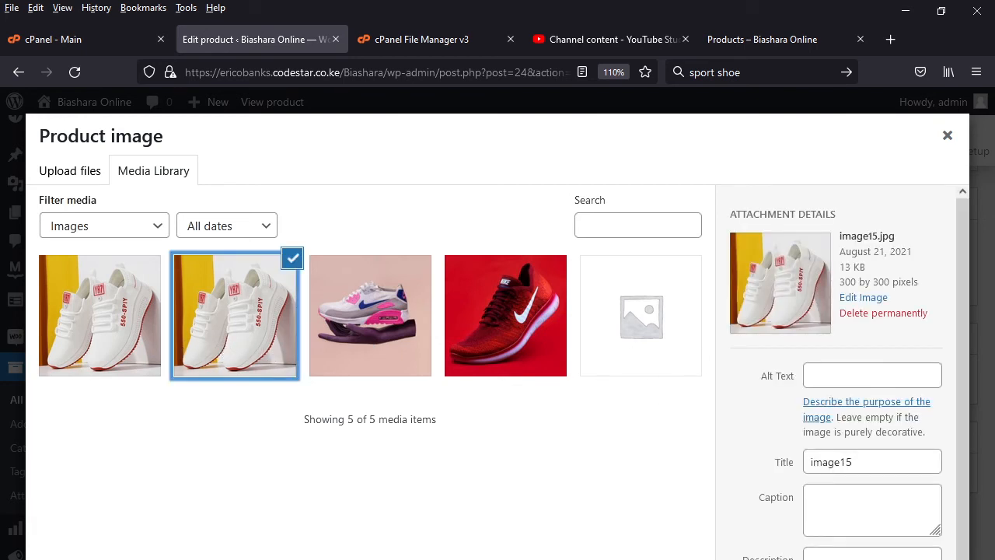
{"action": "key", "text": "Escape"}
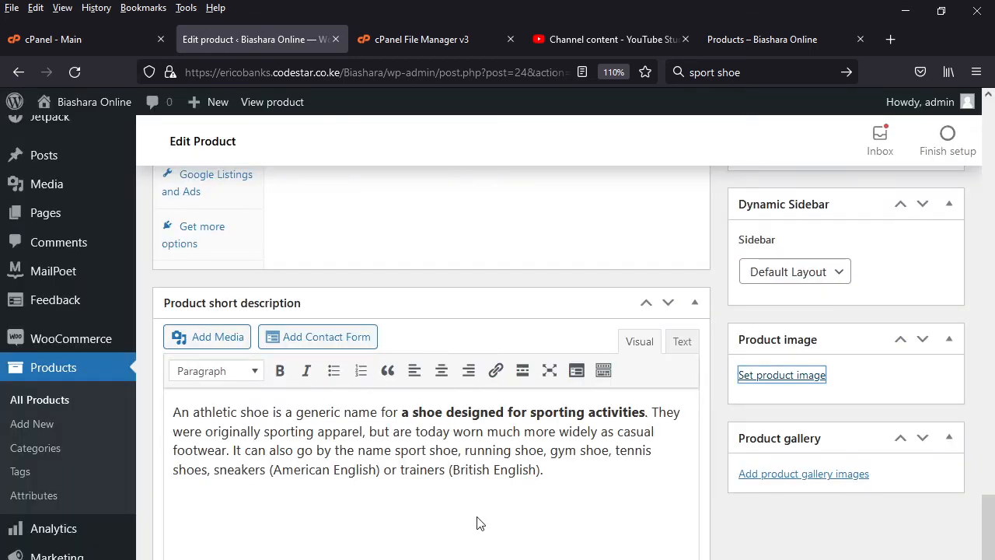
{"action": "scroll", "coordinate": [537, 536], "scroll_direction": "up", "scroll_amount": 5}
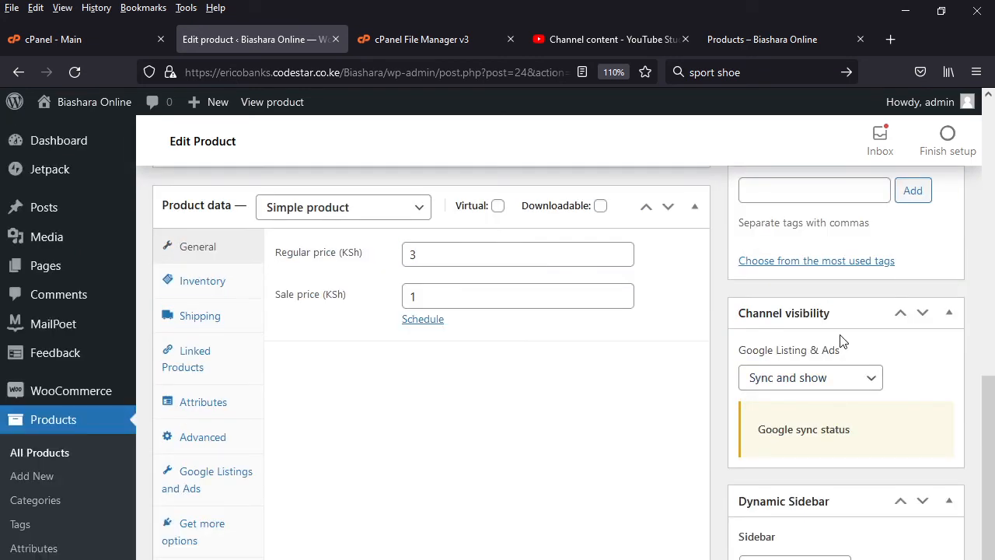
{"action": "scroll", "coordinate": [839, 341], "scroll_direction": "up", "scroll_amount": 5}
{"action": "left_click", "coordinate": [925, 210]}
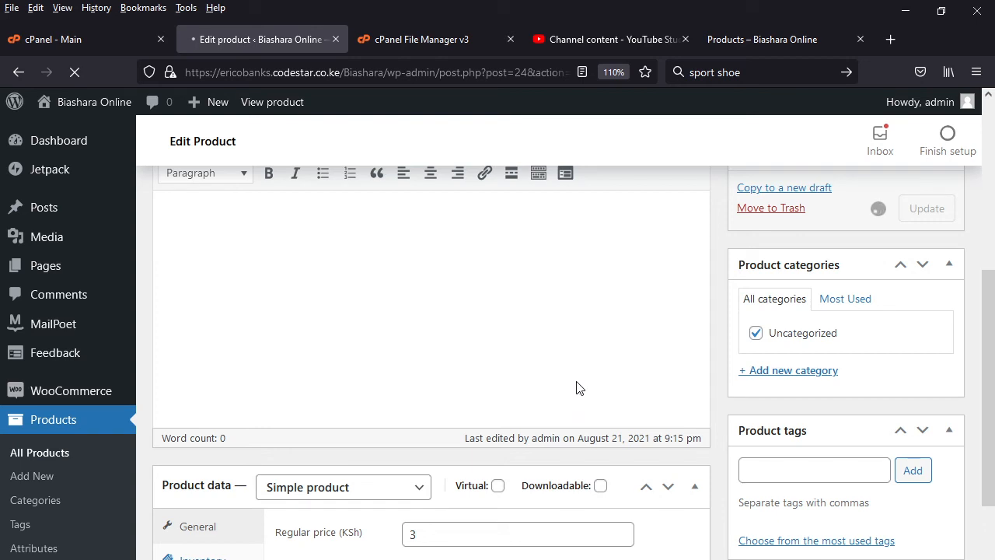
- Check the shop's Products page and start adding a new product
{"action": "left_click", "coordinate": [771, 38]}
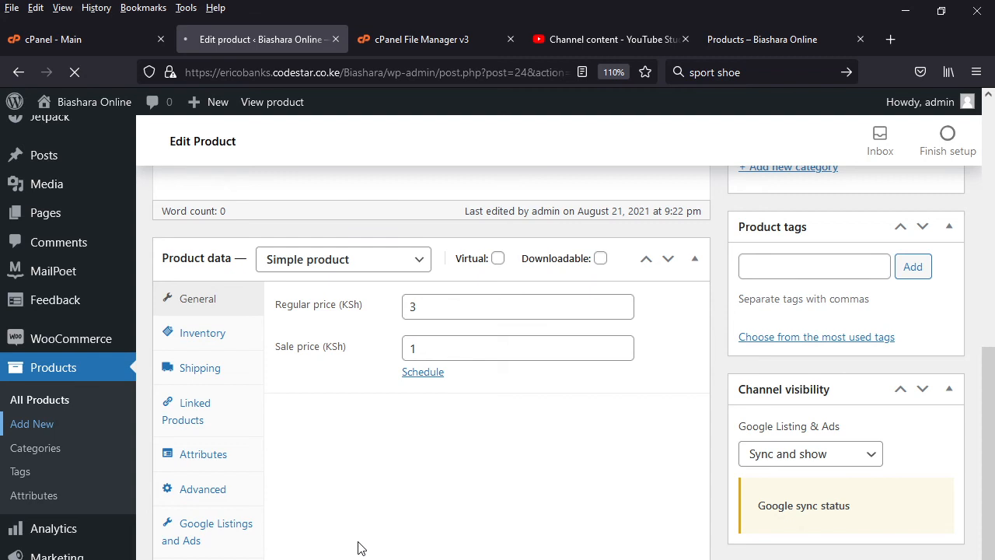
{"action": "scroll", "coordinate": [674, 292], "scroll_direction": "down", "scroll_amount": 2}
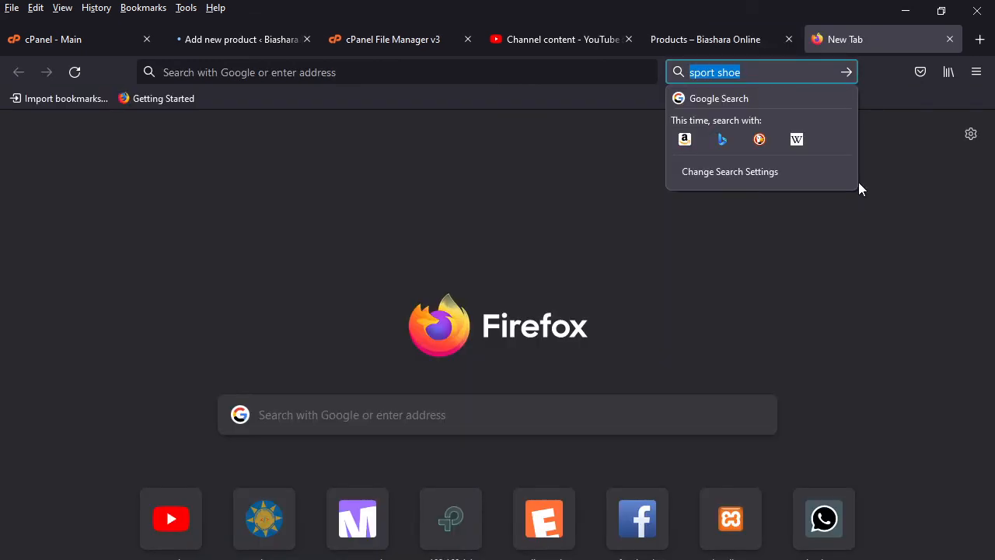
- Load developer.safaricom.co.ke in a new browser tab
{"action": "type", "text": "dav"}
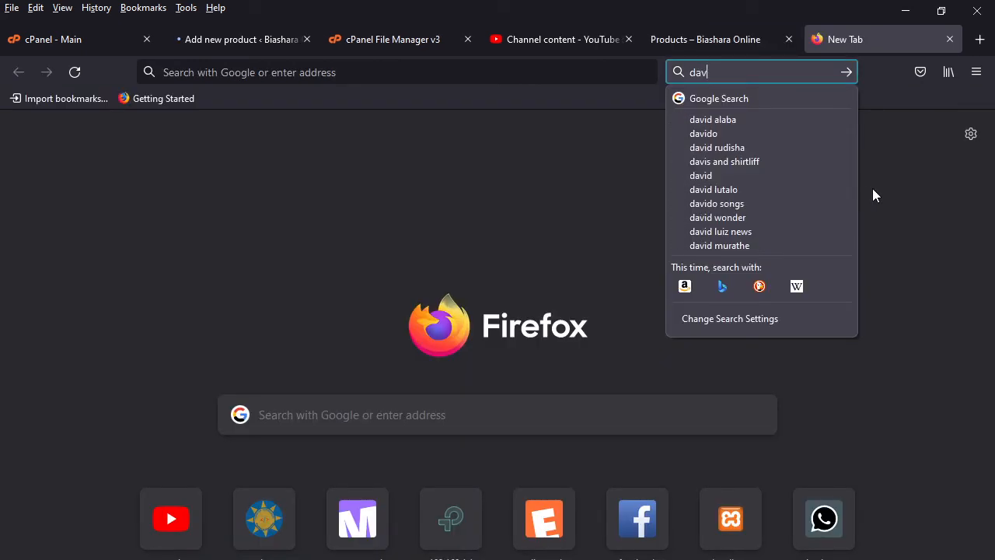
{"action": "key", "text": "BackSpace"}
{"action": "key", "text": "BackSpace"}
{"action": "key", "text": "BackSpace"}
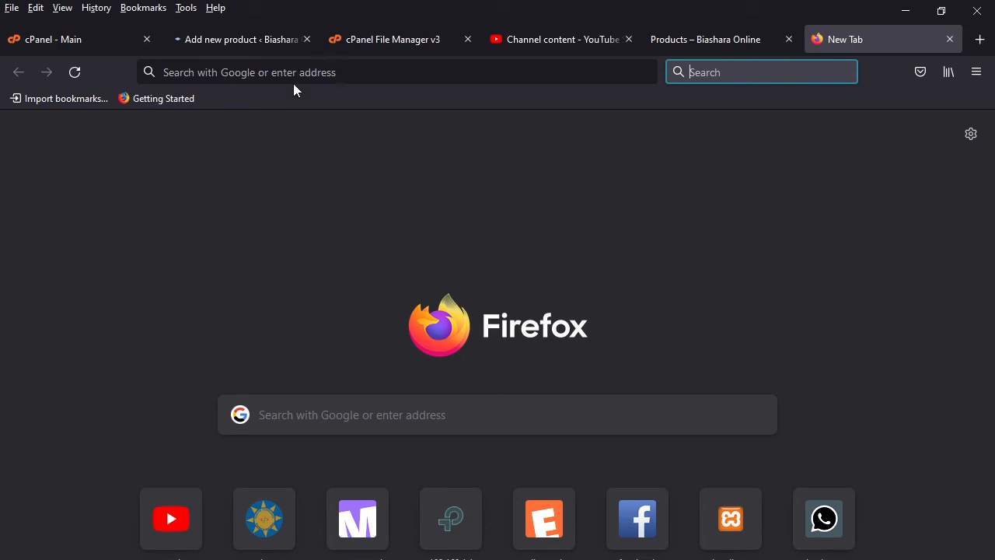
{"action": "left_click", "coordinate": [293, 83]}
{"action": "type", "text": "developer.safaricom.co.ke/"}
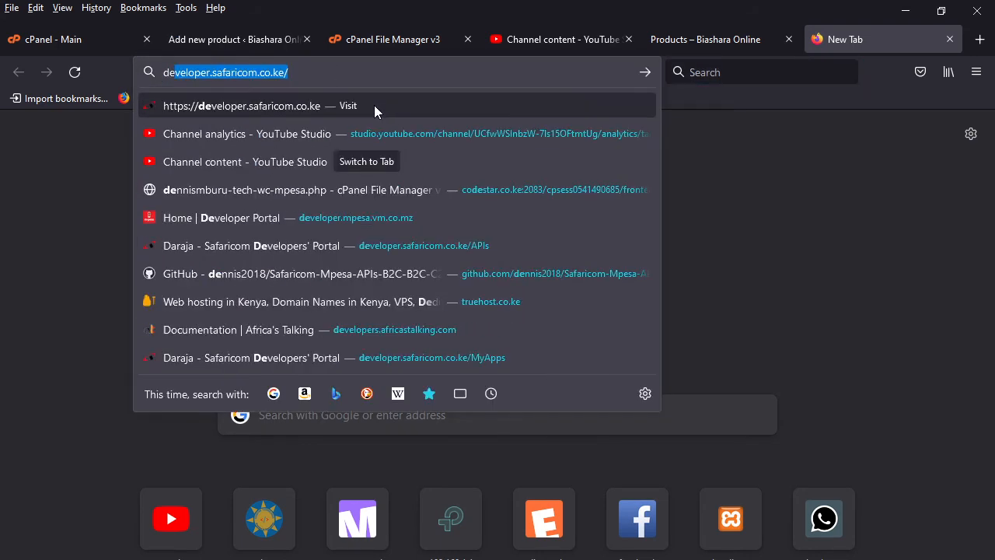
{"action": "key", "text": "Return"}
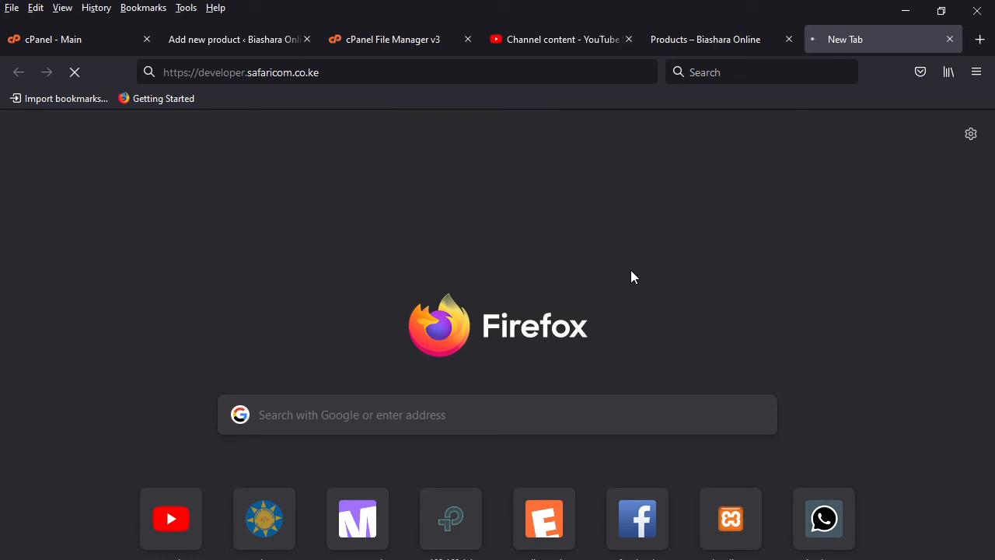
- Return to the new product form and name the product "best sport shoe"
{"action": "left_click", "coordinate": [258, 39]}
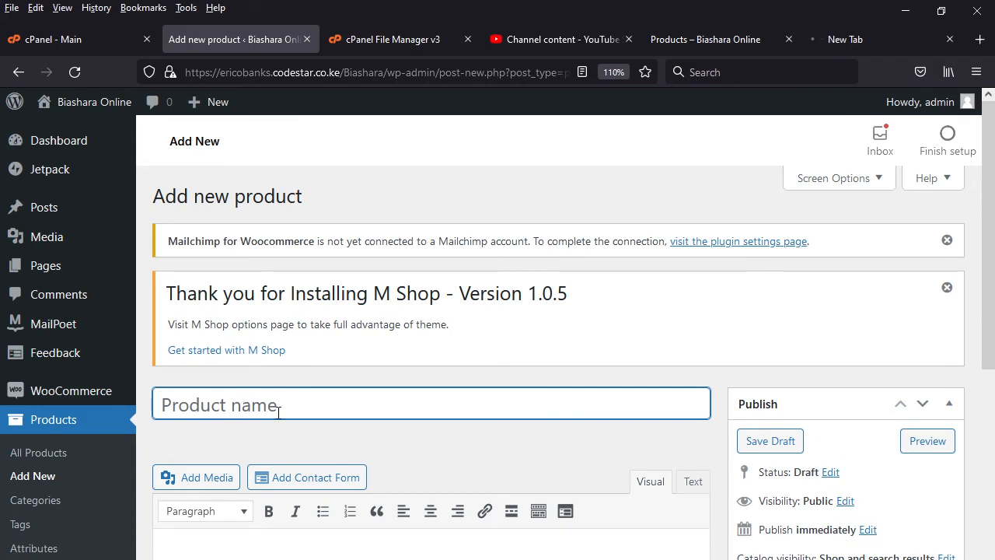
{"action": "type", "text": "best s"}
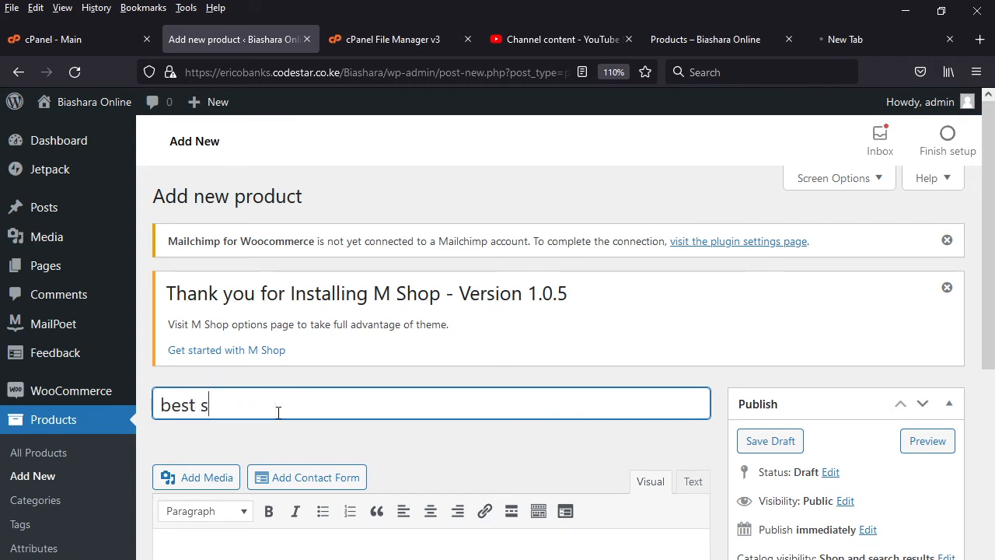
{"action": "type", "text": "port shop"}
{"action": "key", "text": "BackSpace"}
{"action": "type", "text": "e"}
- Paste the copied athletic shoe paragraph into the product short description of "best sport shoe"
{"action": "scroll", "coordinate": [381, 528], "scroll_direction": "down", "scroll_amount": 7}
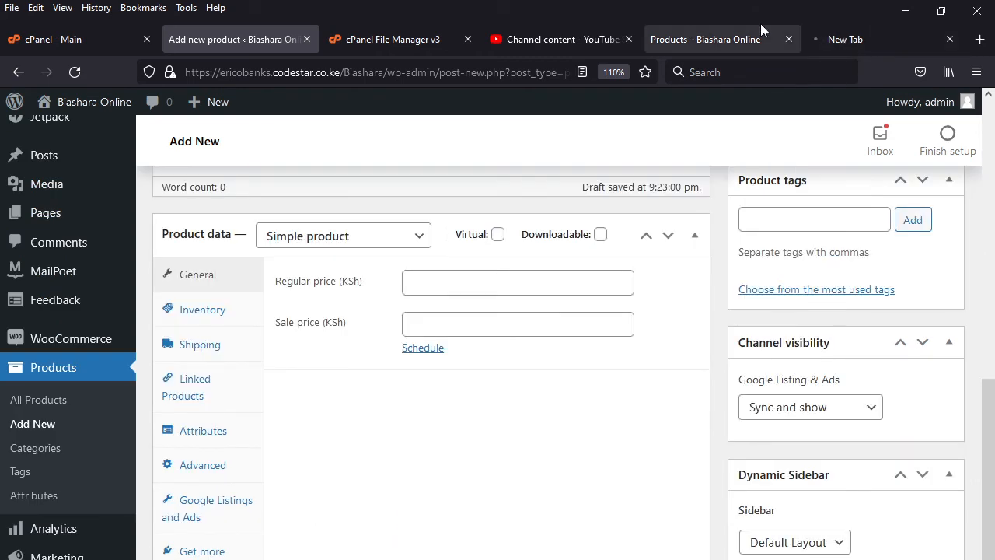
{"action": "scroll", "coordinate": [254, 527], "scroll_direction": "down", "scroll_amount": 5}
{"action": "right_click", "coordinate": [242, 516]}
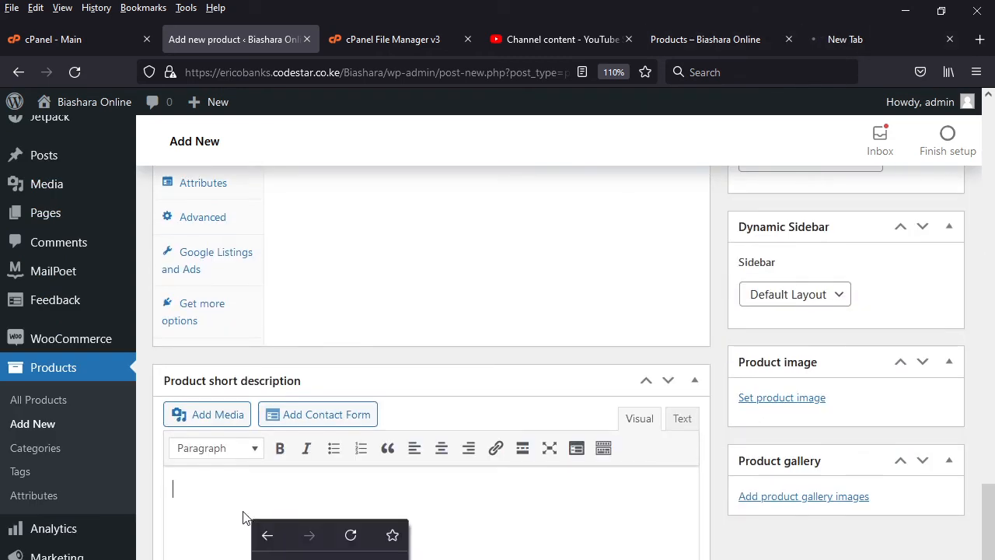
{"action": "left_click", "coordinate": [190, 494]}
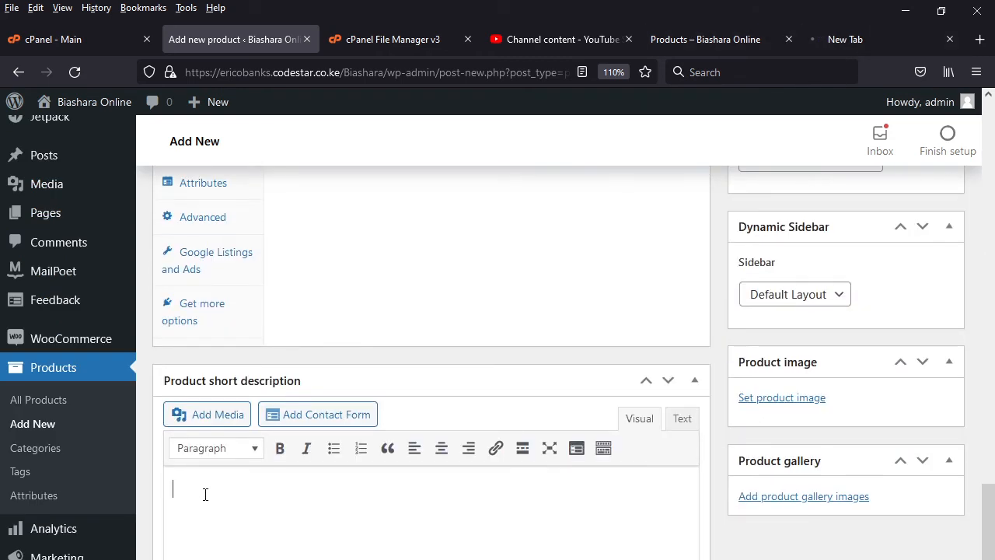
{"action": "type", "text": "An athletic shoe is a generic name for a shoe designed for sporting activities. They were originally sporting apparel, but are today worn much more widely as casual footwear. It can also go by the name sport shoe, running shoe, gym shoe, tennis shoes, sneakers (American English) or trainers (British English)."}
- Upload image14 from the woocomerce folder and set it as the product image
{"action": "left_click", "coordinate": [782, 398]}
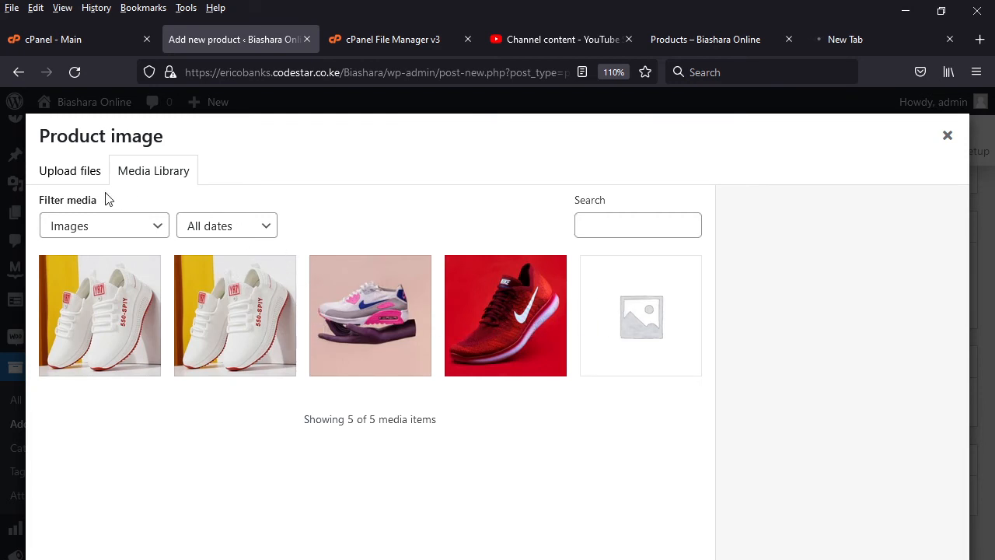
{"action": "left_click", "coordinate": [66, 181]}
{"action": "left_click", "coordinate": [507, 440]}
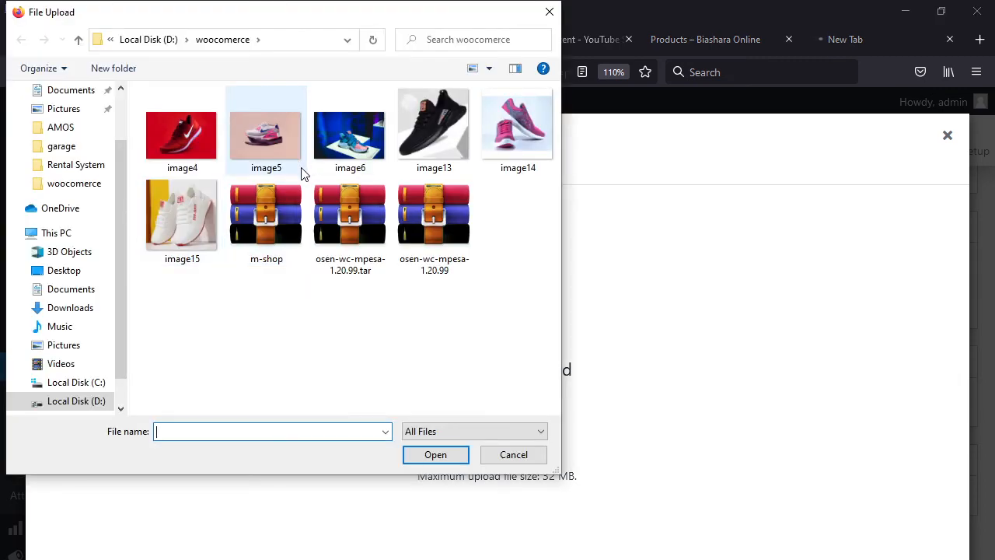
{"action": "left_click", "coordinate": [530, 151]}
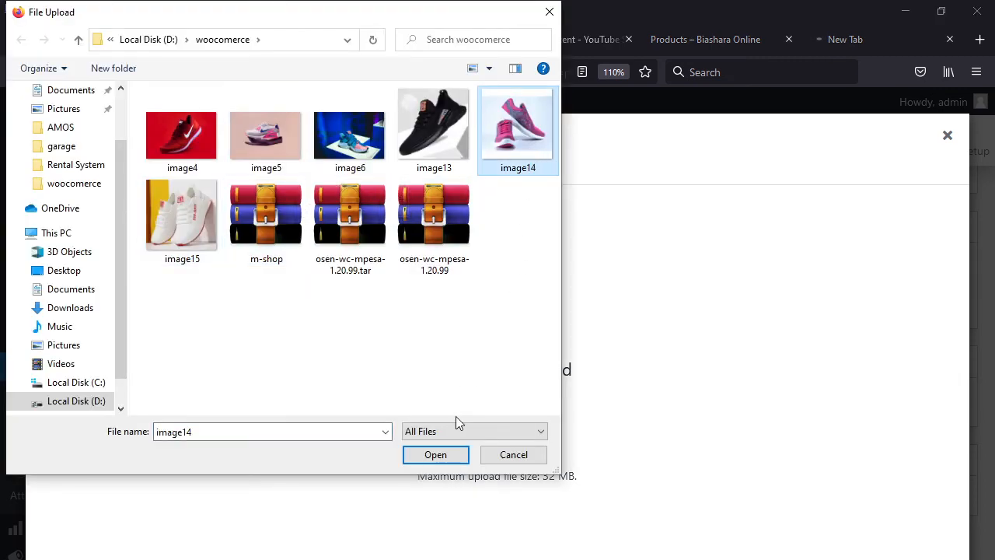
{"action": "left_click", "coordinate": [450, 461]}
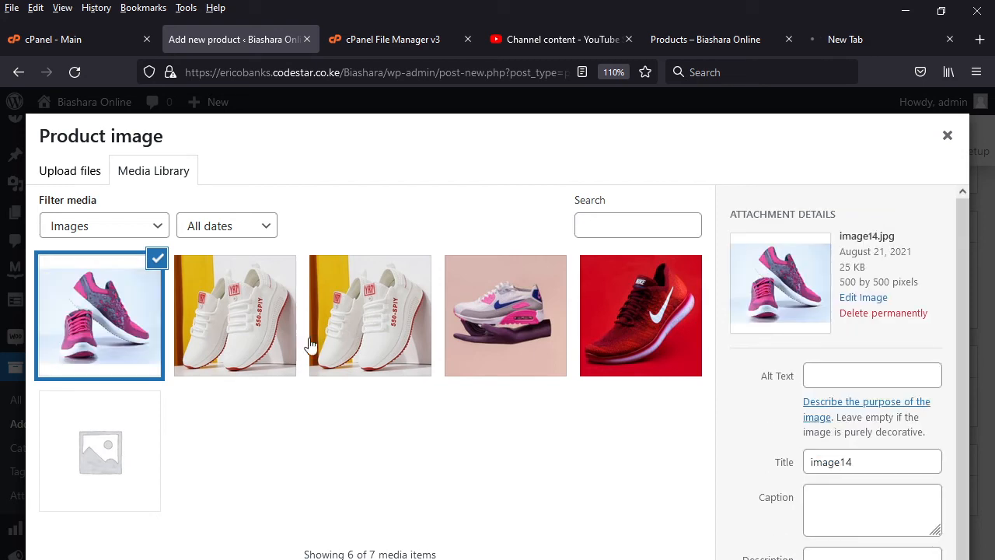
{"action": "left_click", "coordinate": [902, 558]}
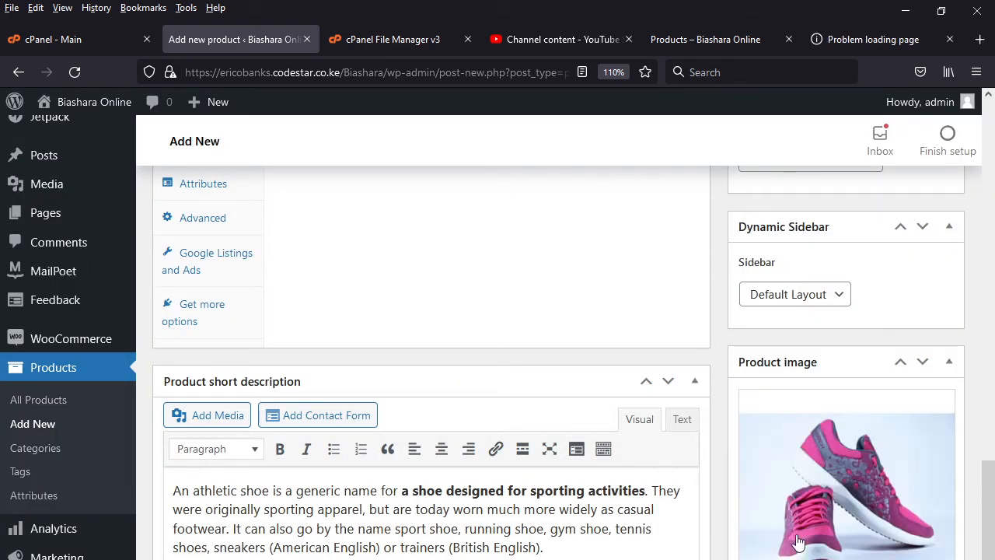
- Publish the "best sport shoe" product
{"action": "scroll", "coordinate": [622, 396], "scroll_direction": "up", "scroll_amount": 7}
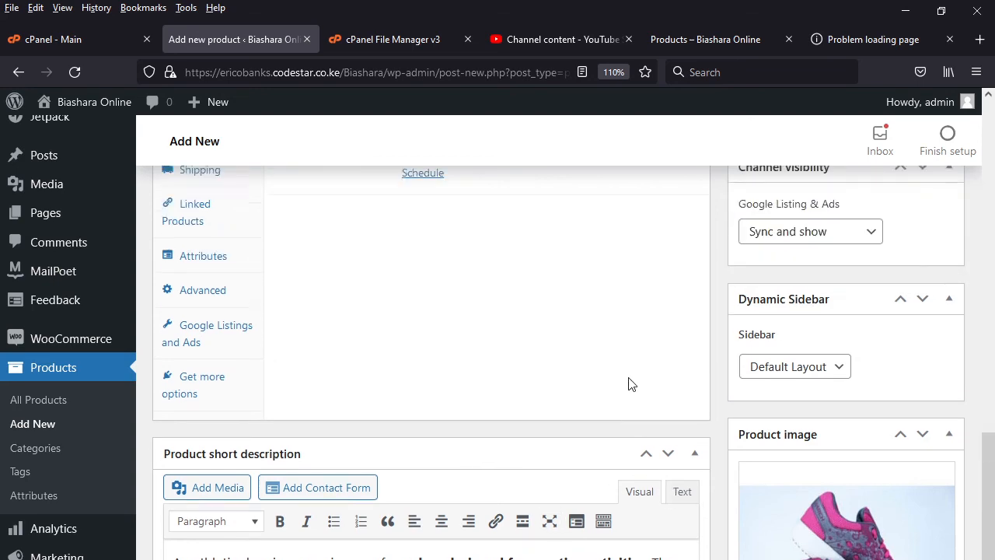
{"action": "scroll", "coordinate": [606, 396], "scroll_direction": "down", "scroll_amount": 5}
{"action": "scroll", "coordinate": [882, 302], "scroll_direction": "up", "scroll_amount": 10}
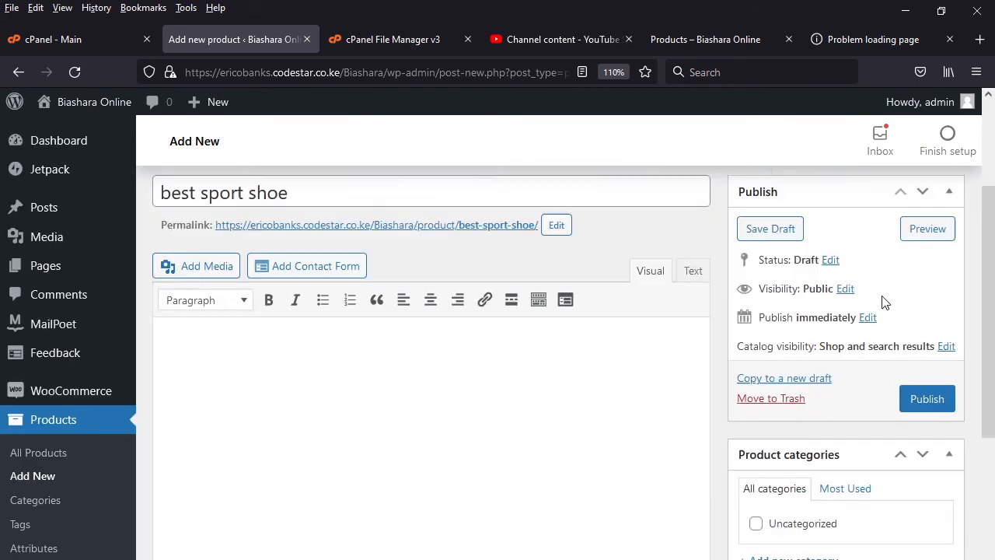
{"action": "left_click", "coordinate": [925, 459]}
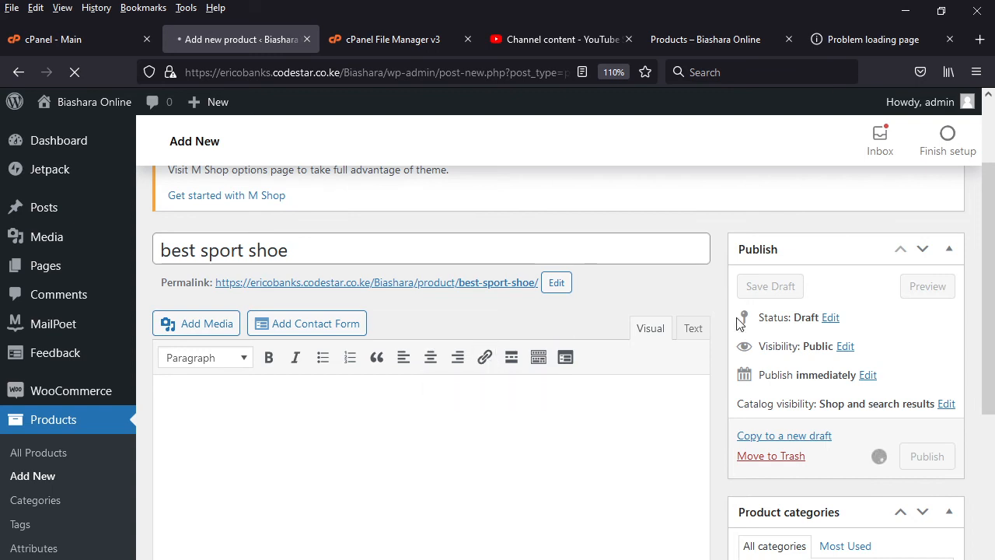
- Retry loading developer.safaricom.co.ke in its browser tab and return to the product editor
{"action": "left_click", "coordinate": [869, 39]}
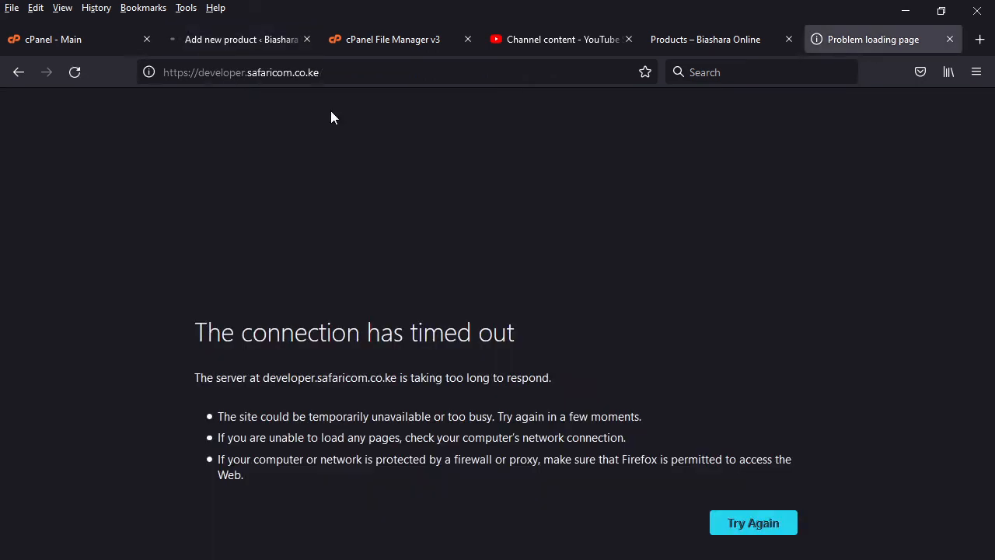
{"action": "left_click", "coordinate": [74, 73]}
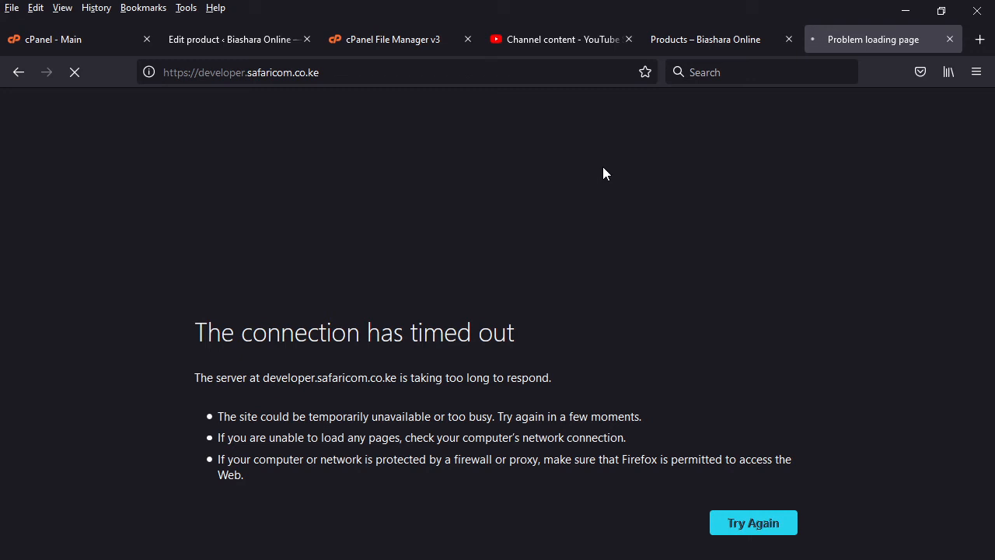
{"action": "left_click", "coordinate": [219, 38]}
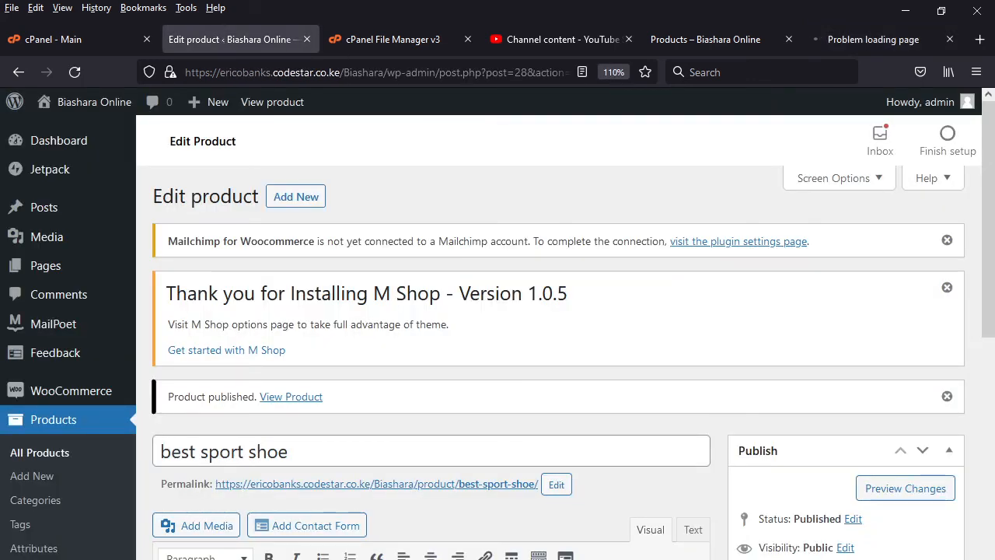
- Look over the published product in the editor and reload the shop's Products page
{"action": "scroll", "coordinate": [337, 473], "scroll_direction": "down", "scroll_amount": 10}
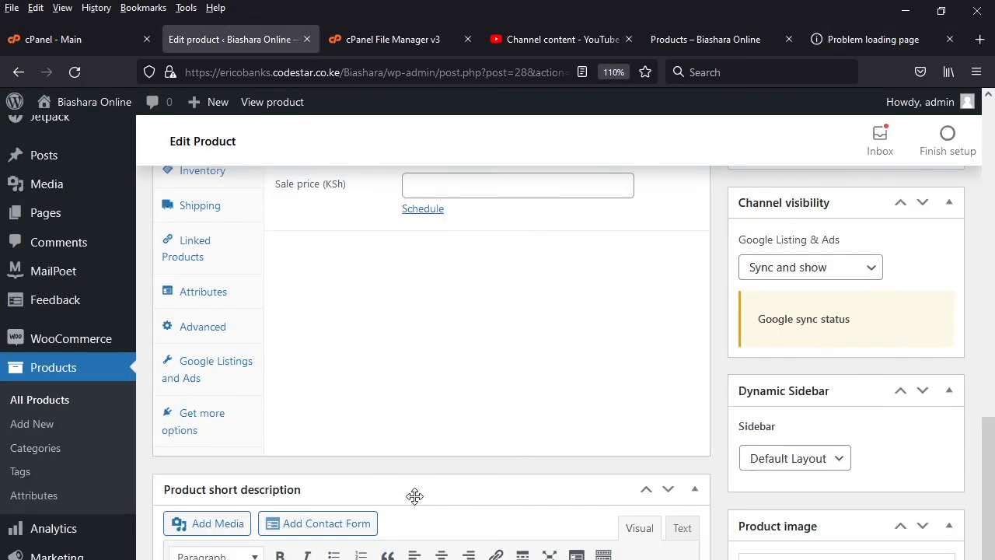
{"action": "scroll", "coordinate": [414, 496], "scroll_direction": "up", "scroll_amount": 4}
{"action": "scroll", "coordinate": [637, 458], "scroll_direction": "up", "scroll_amount": 10}
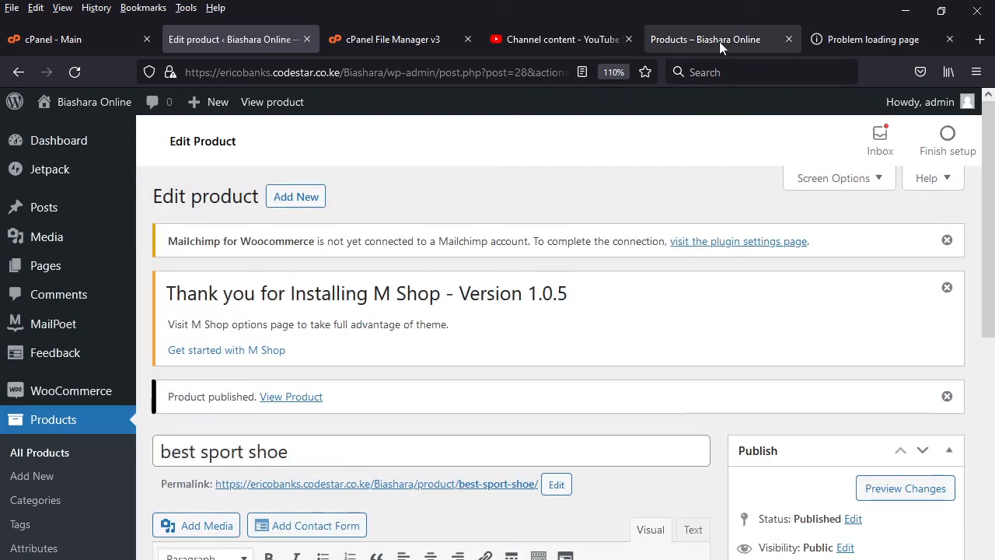
{"action": "left_click", "coordinate": [719, 41]}
{"action": "left_click", "coordinate": [73, 72]}
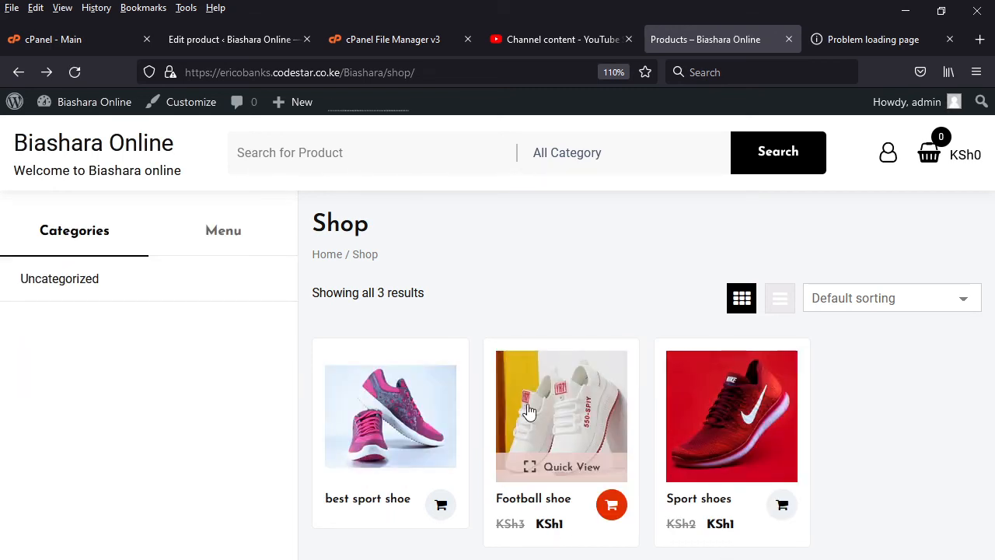
- Open the best sport shoe's product page to review its image, description and related products, and return to the Shop page
{"action": "left_click", "coordinate": [428, 444]}
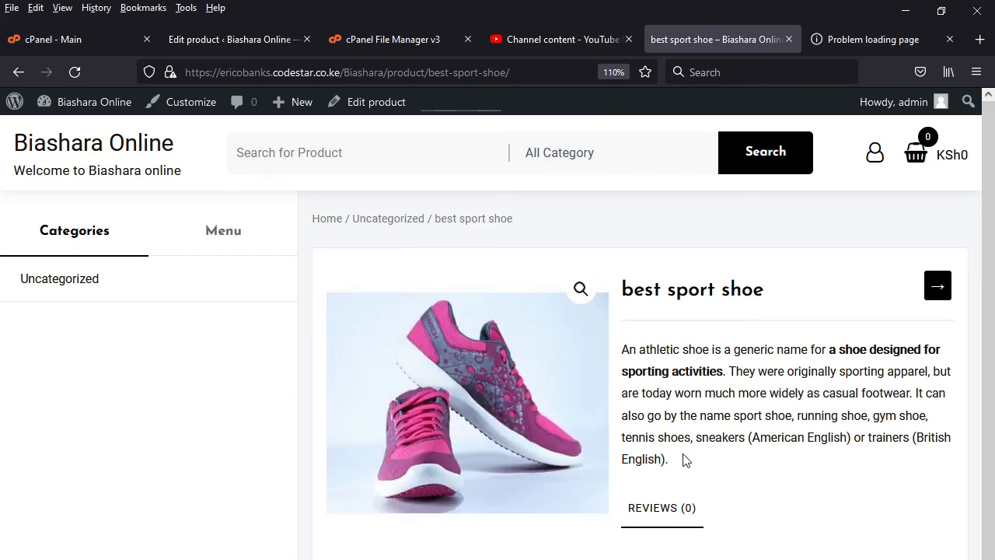
{"action": "scroll", "coordinate": [707, 471], "scroll_direction": "down", "scroll_amount": 3}
{"action": "scroll", "coordinate": [943, 355], "scroll_direction": "up", "scroll_amount": 3}
{"action": "scroll", "coordinate": [583, 410], "scroll_direction": "down", "scroll_amount": 2}
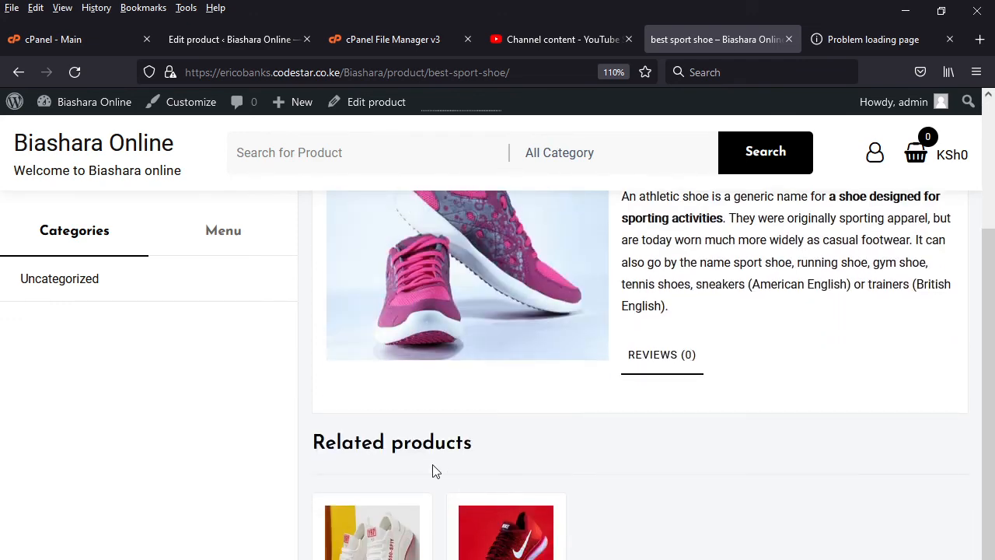
{"action": "scroll", "coordinate": [632, 384], "scroll_direction": "up", "scroll_amount": 2}
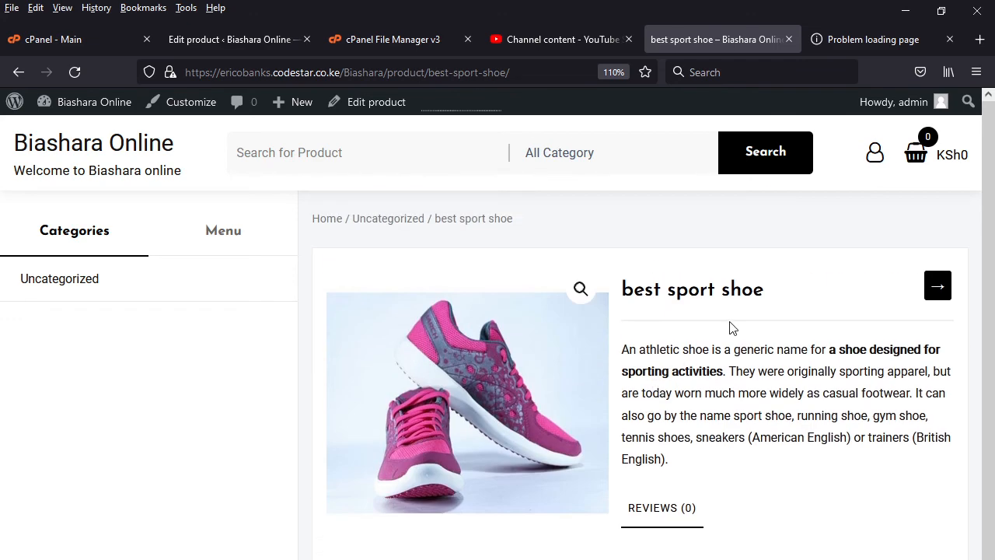
{"action": "left_click", "coordinate": [220, 235]}
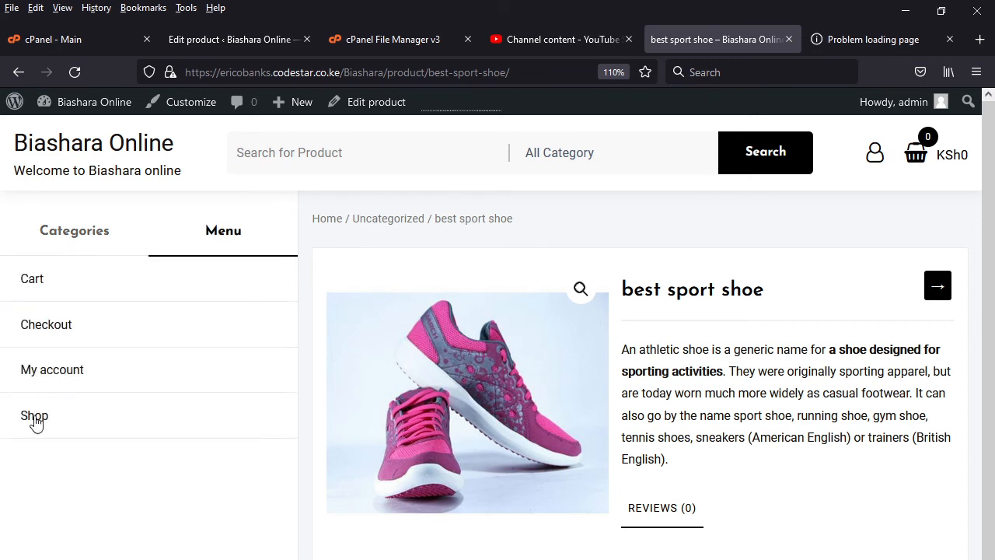
{"action": "left_click", "coordinate": [34, 423]}
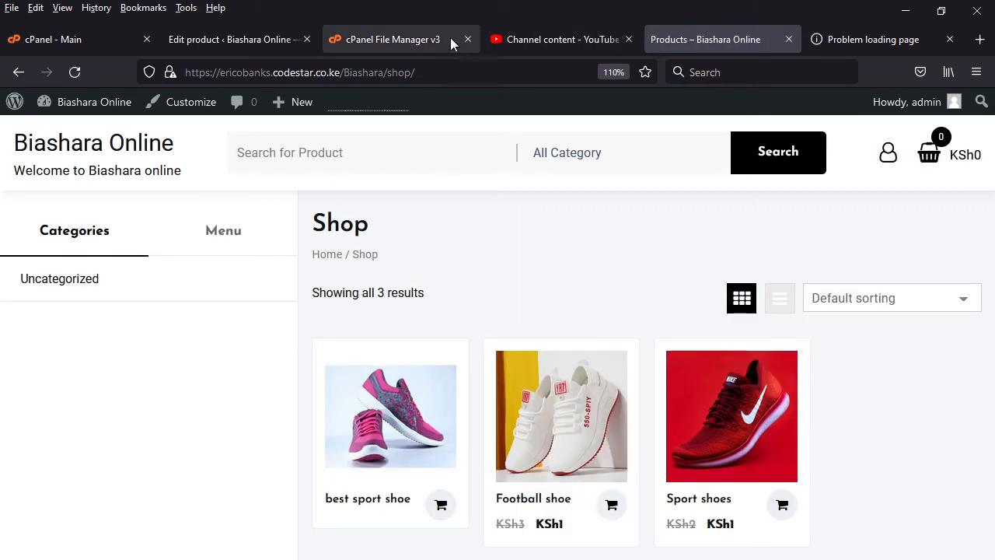
- Return to the WordPress admin, open the installed plugins list and start adding a new plugin
{"action": "left_click", "coordinate": [231, 35]}
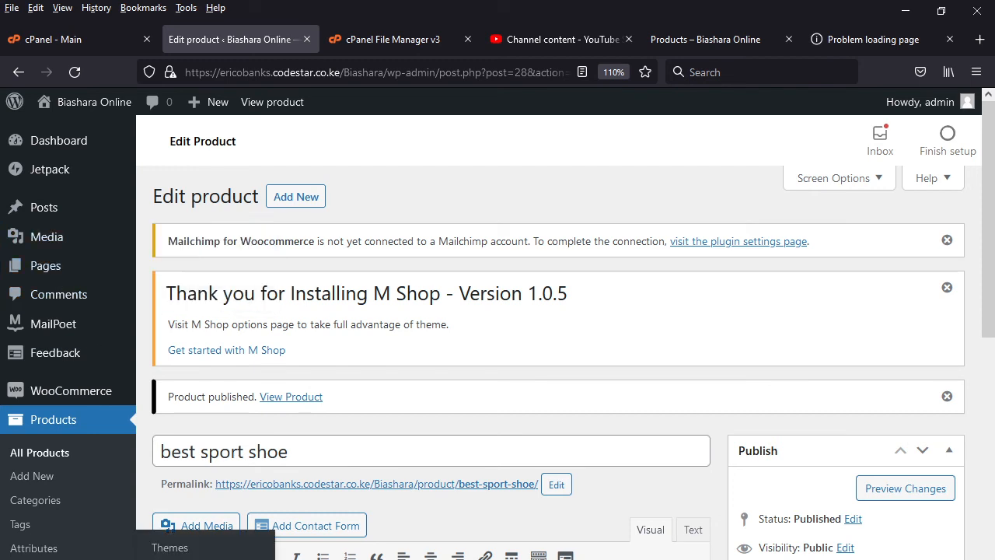
{"action": "scroll", "coordinate": [47, 536], "scroll_direction": "down", "scroll_amount": 3}
{"action": "key", "text": "F5"}
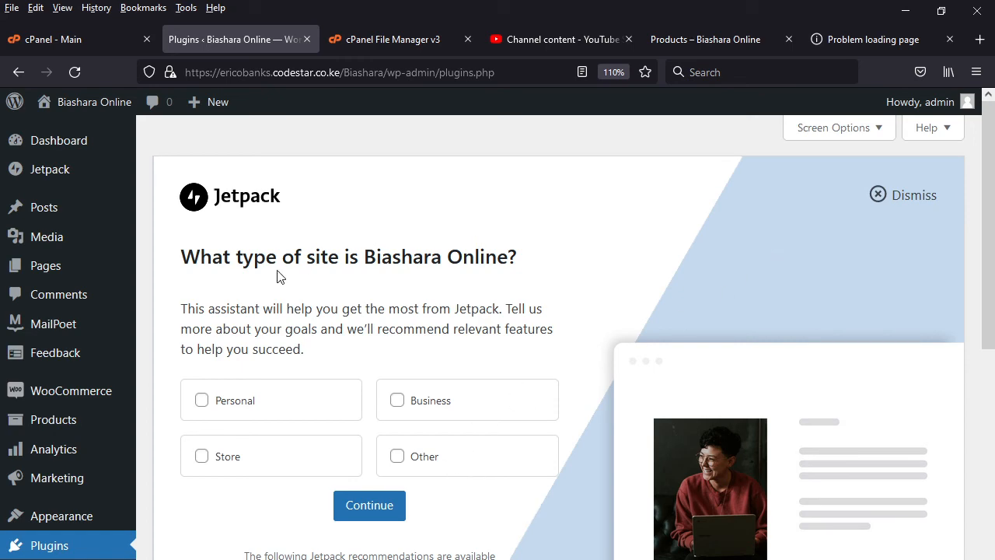
{"action": "scroll", "coordinate": [351, 387], "scroll_direction": "down", "scroll_amount": 5}
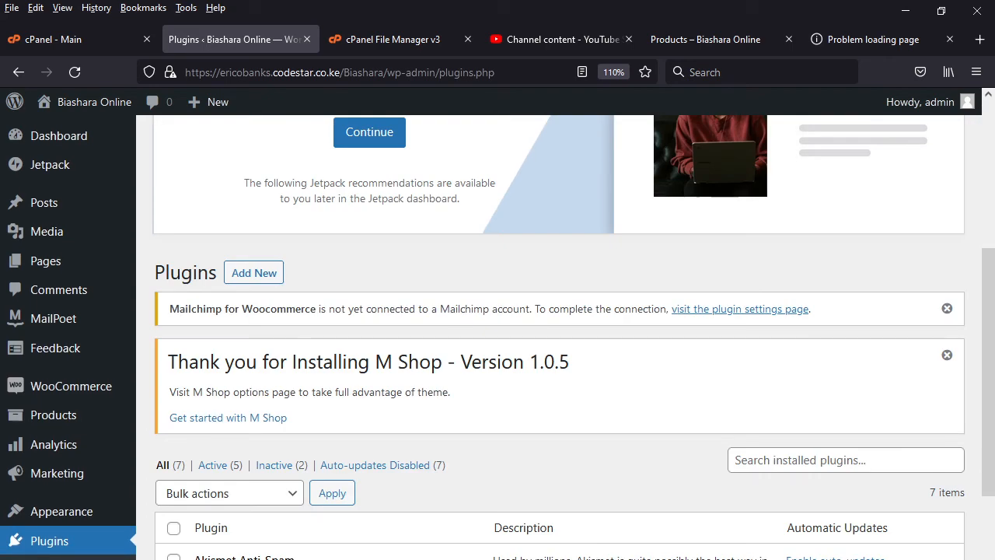
{"action": "scroll", "coordinate": [351, 386], "scroll_direction": "down", "scroll_amount": 2}
{"action": "scroll", "coordinate": [351, 386], "scroll_direction": "up", "scroll_amount": 3}
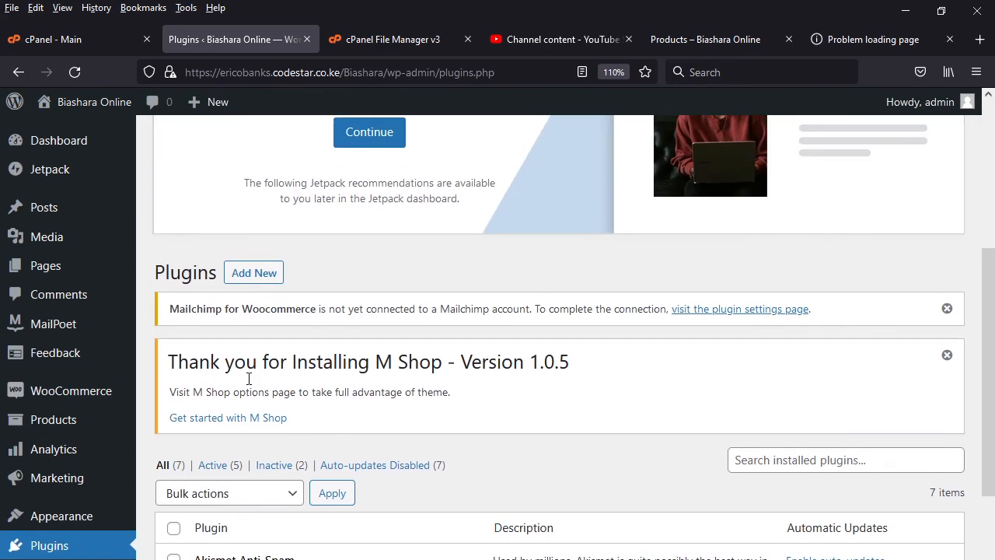
{"action": "left_click", "coordinate": [260, 273]}
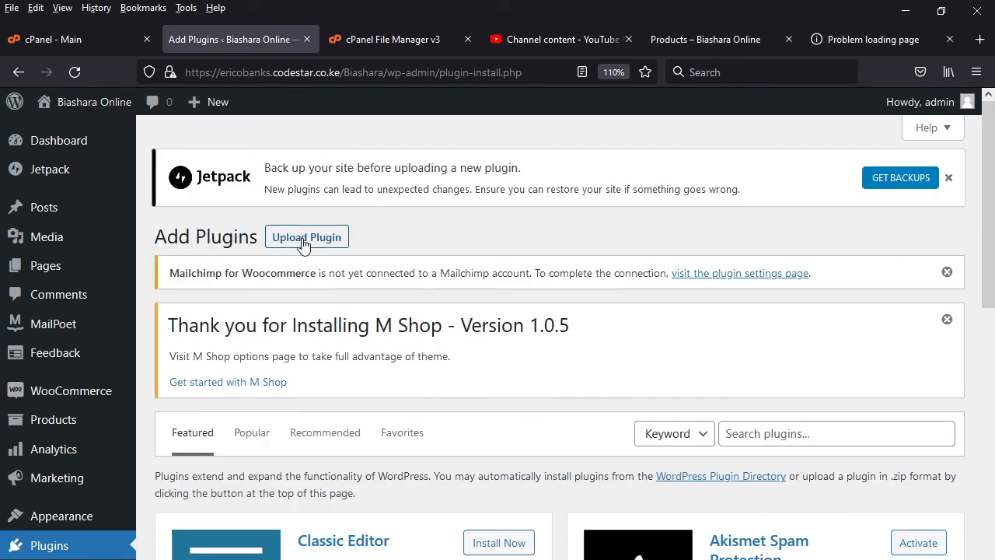
- Choose osen-wc-mpesa-1.20.99.zip from the woocomerce folder as the plugin file to upload
{"action": "left_click", "coordinate": [303, 239]}
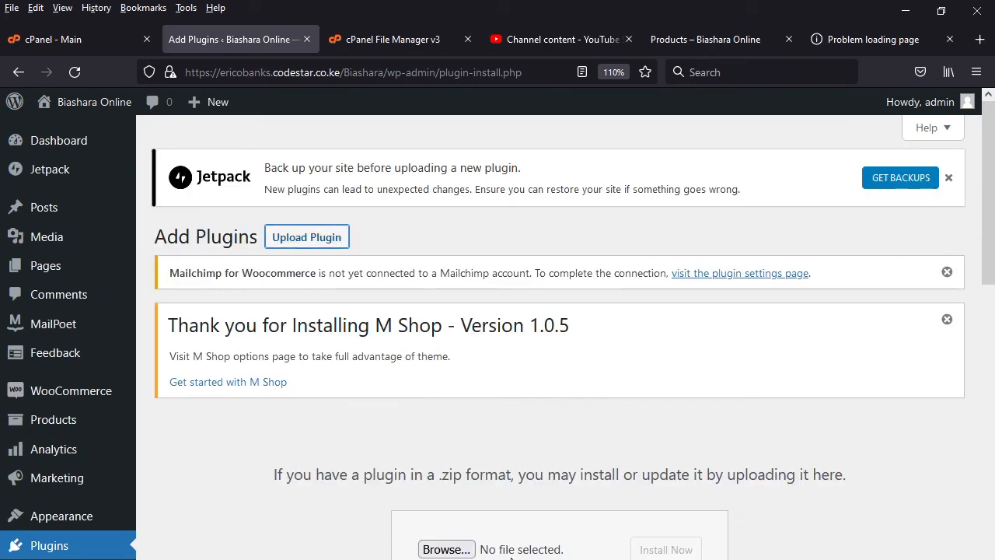
{"action": "left_click", "coordinate": [511, 557]}
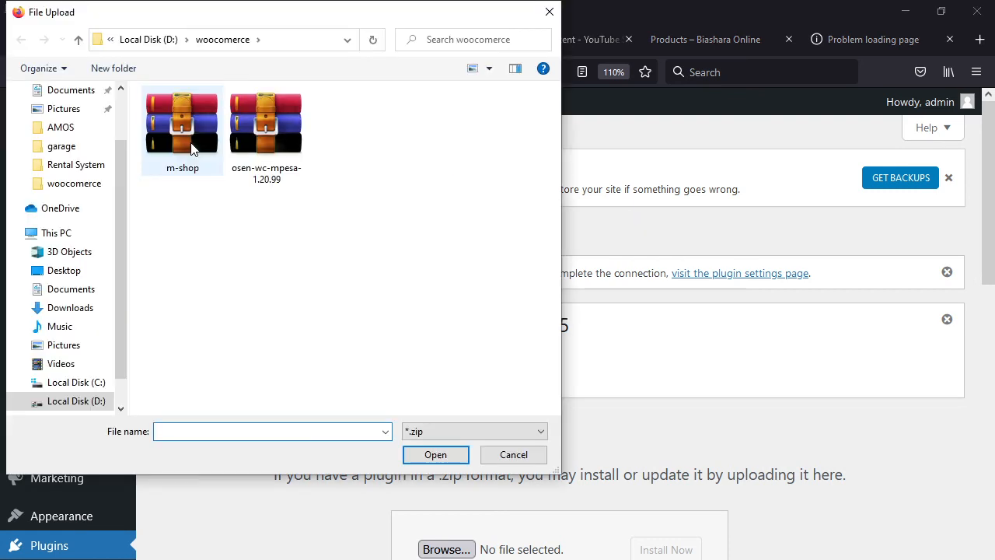
{"action": "left_click", "coordinate": [187, 136]}
{"action": "left_click", "coordinate": [268, 164]}
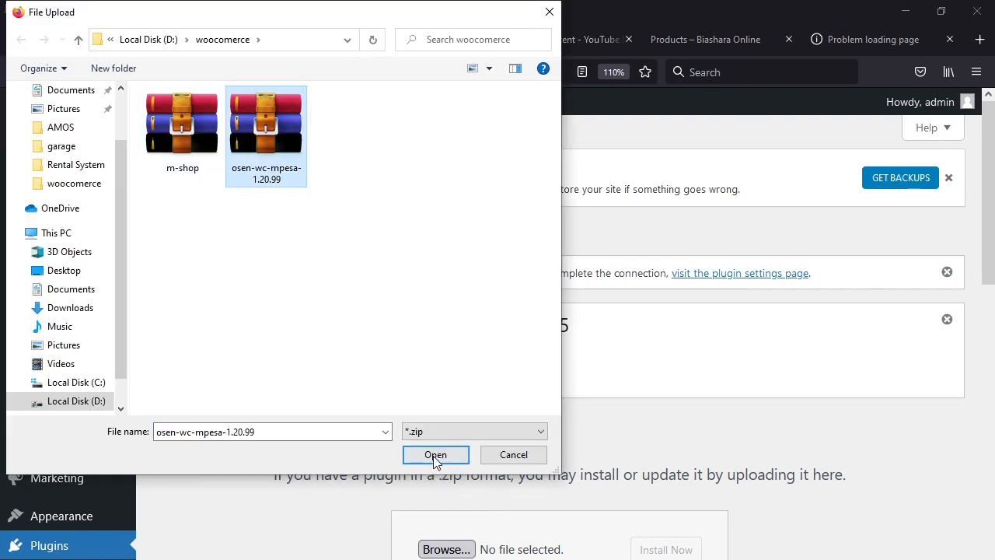
{"action": "left_click", "coordinate": [435, 454]}
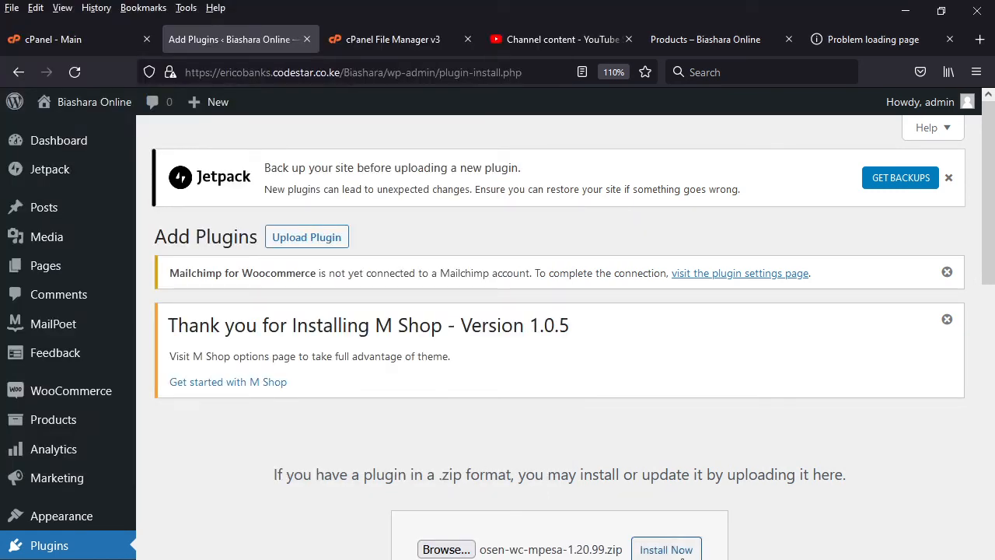
- Install and activate the uploaded M-PESA plugin, and check the installed plugins list
{"action": "left_click", "coordinate": [666, 550]}
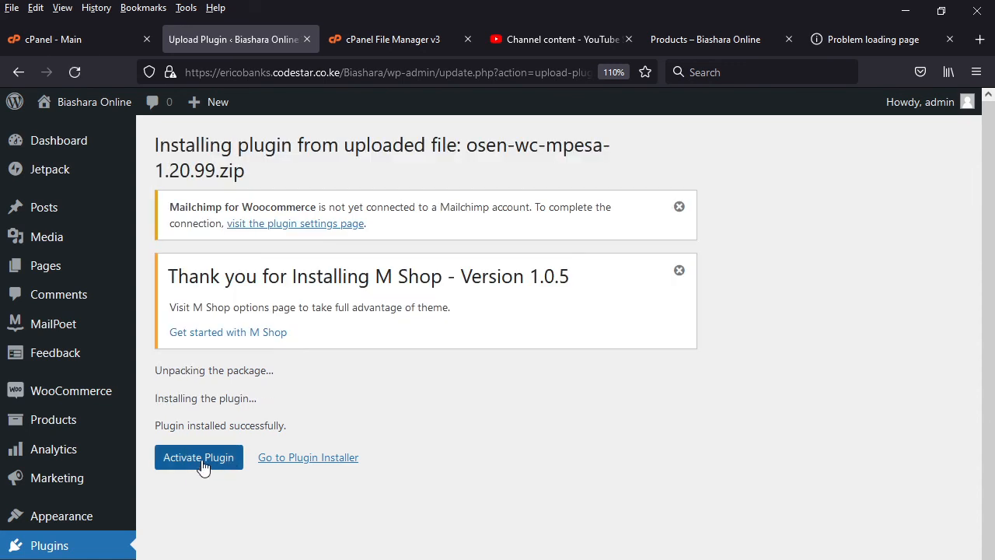
{"action": "left_click", "coordinate": [208, 463]}
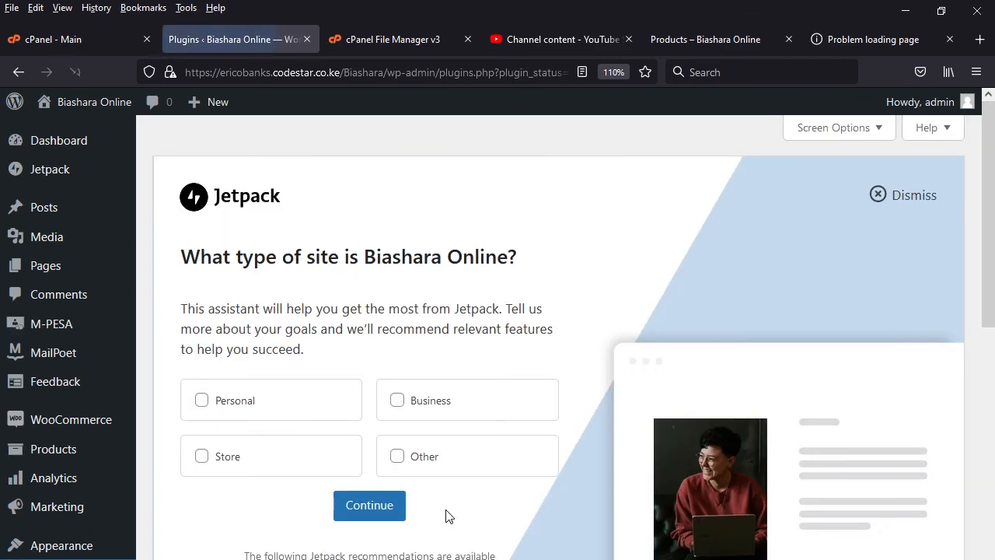
{"action": "scroll", "coordinate": [455, 514], "scroll_direction": "down", "scroll_amount": 10}
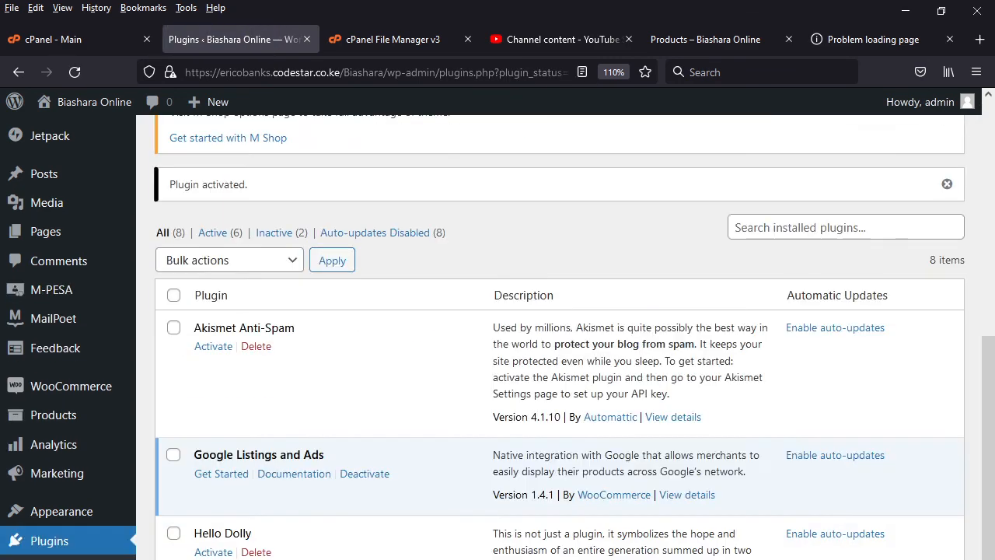
{"action": "scroll", "coordinate": [560, 335], "scroll_direction": "down", "scroll_amount": 3}
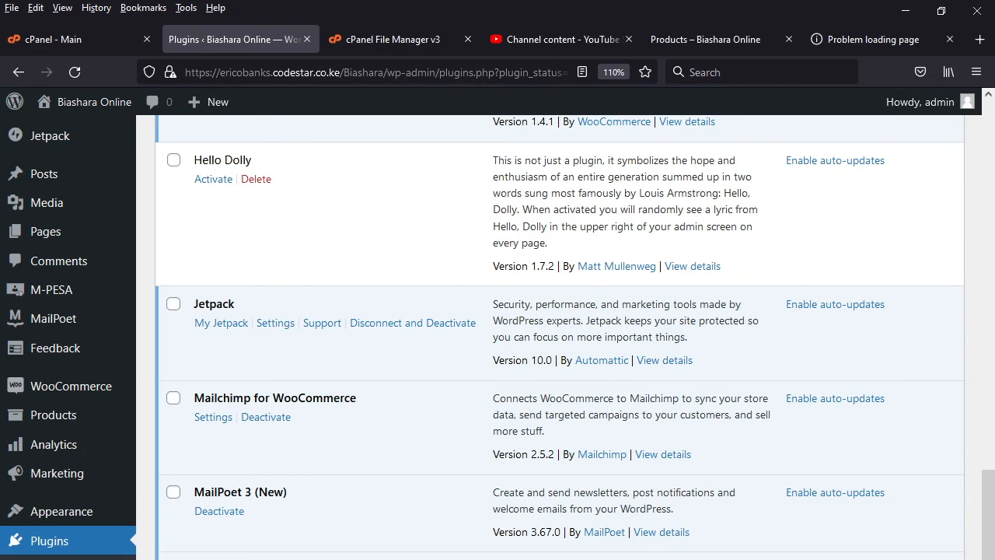
- Open the M-PESA plugin's configuration page for the Lipa Na MPesa payment method
{"action": "scroll", "coordinate": [560, 335], "scroll_direction": "down", "scroll_amount": 3}
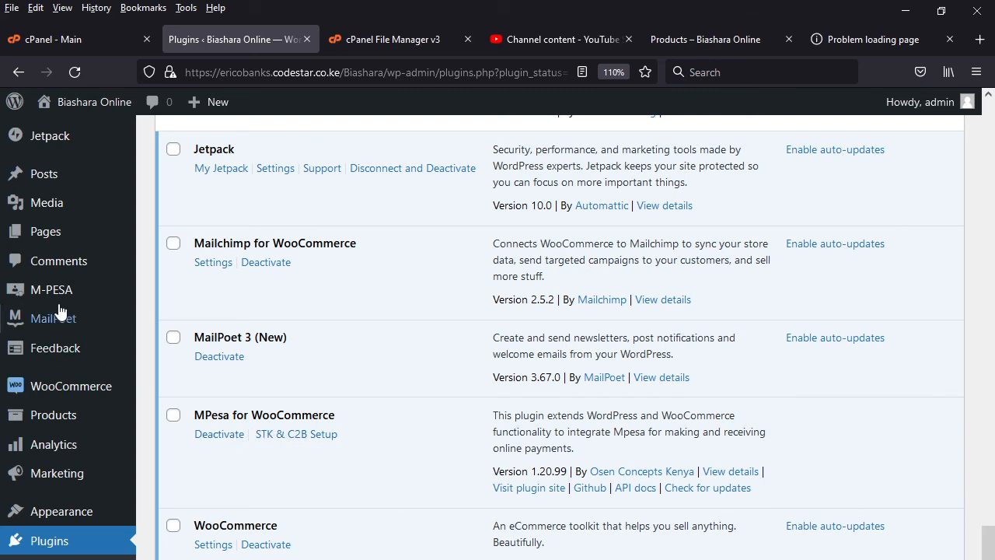
{"action": "mouse_move", "coordinate": [124, 296]}
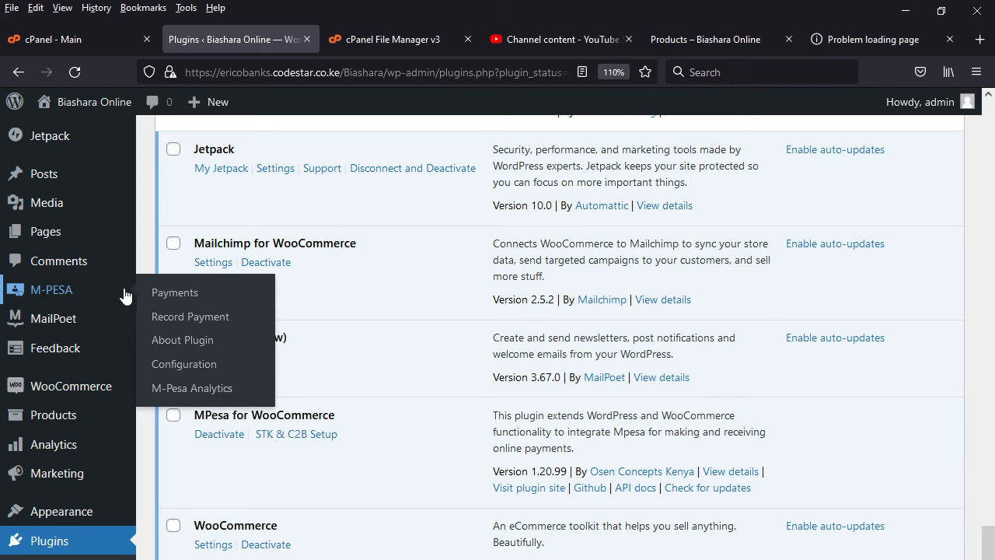
{"action": "left_click", "coordinate": [200, 372]}
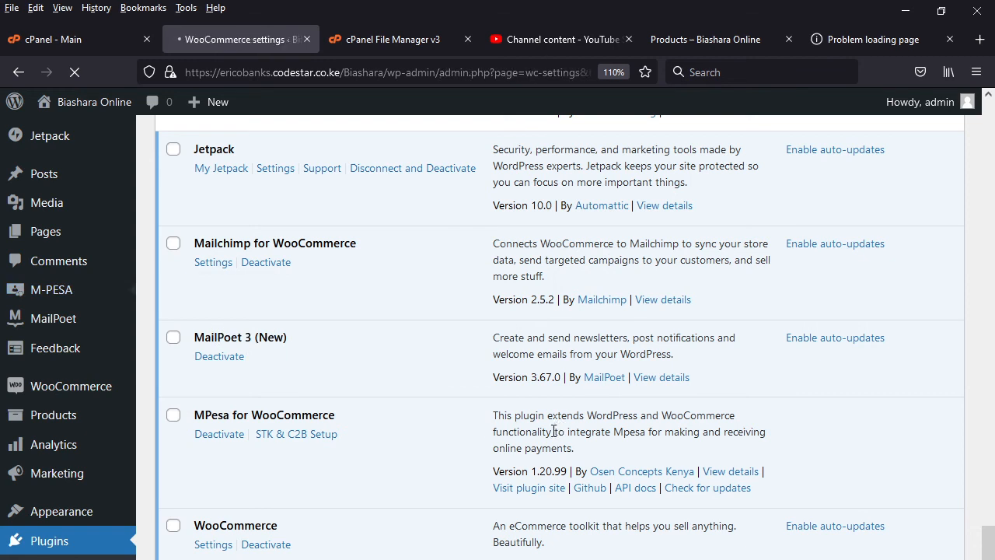
{"action": "scroll", "coordinate": [642, 275], "scroll_direction": "down", "scroll_amount": 4}
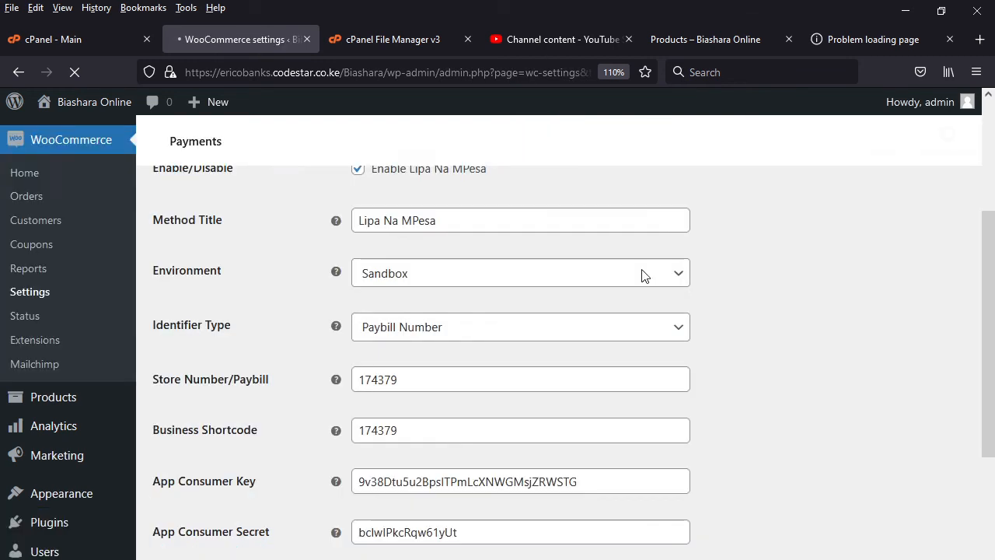
{"action": "scroll", "coordinate": [565, 314], "scroll_direction": "up", "scroll_amount": 2}
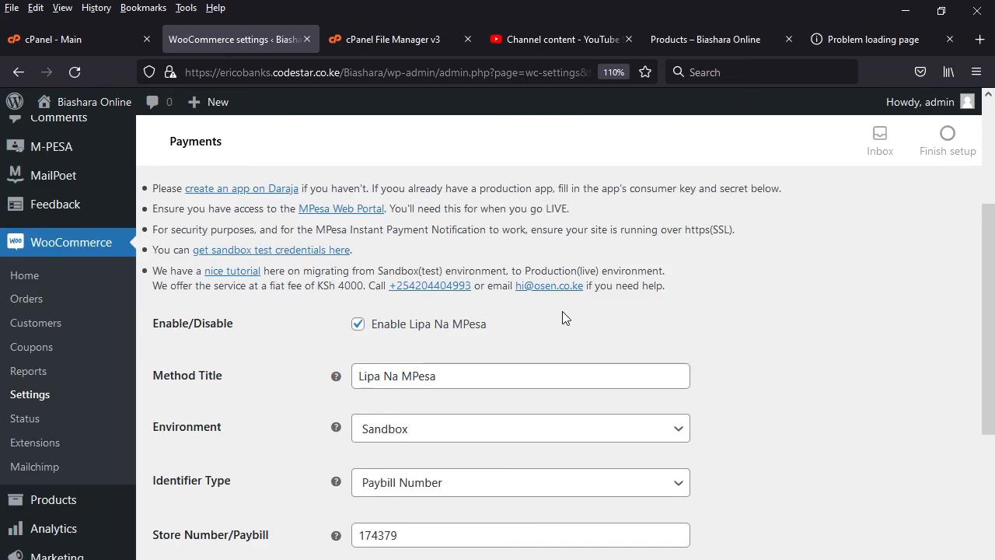
- Review the Lipa Na MPesa settings, including the identifier type, shortcode, app credential fields and instructions, and check the Safaricom developer portal page
{"action": "double_click", "coordinate": [379, 534]}
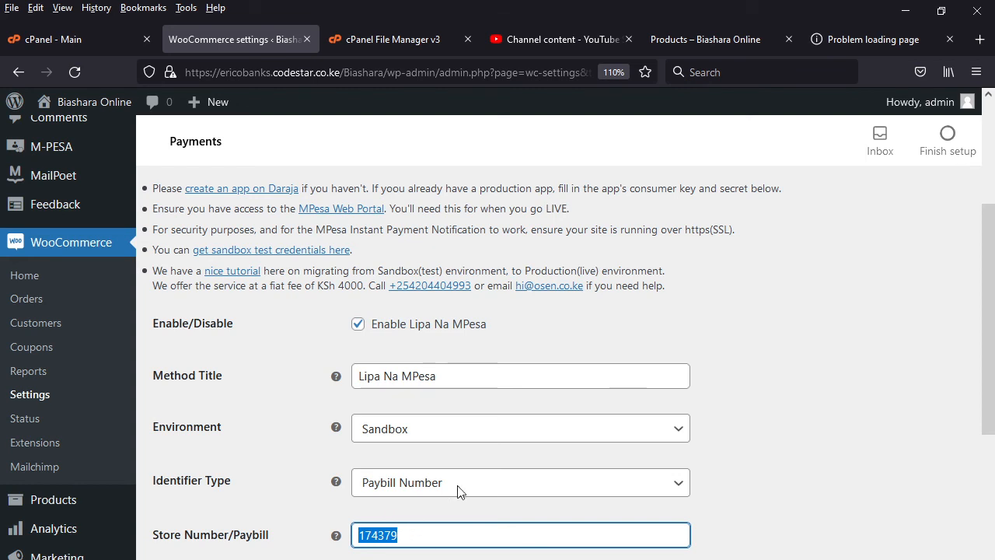
{"action": "left_click", "coordinate": [865, 39]}
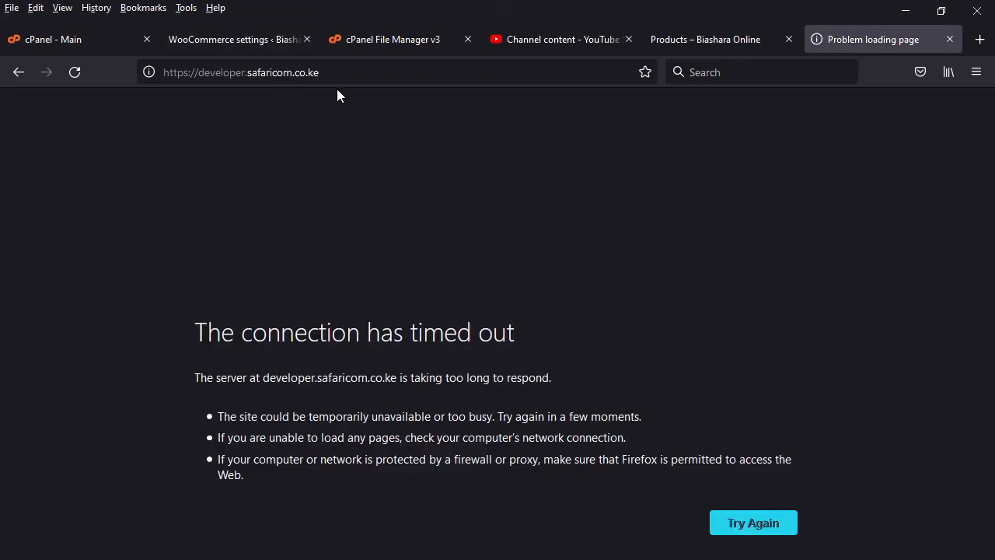
{"action": "left_click", "coordinate": [233, 38]}
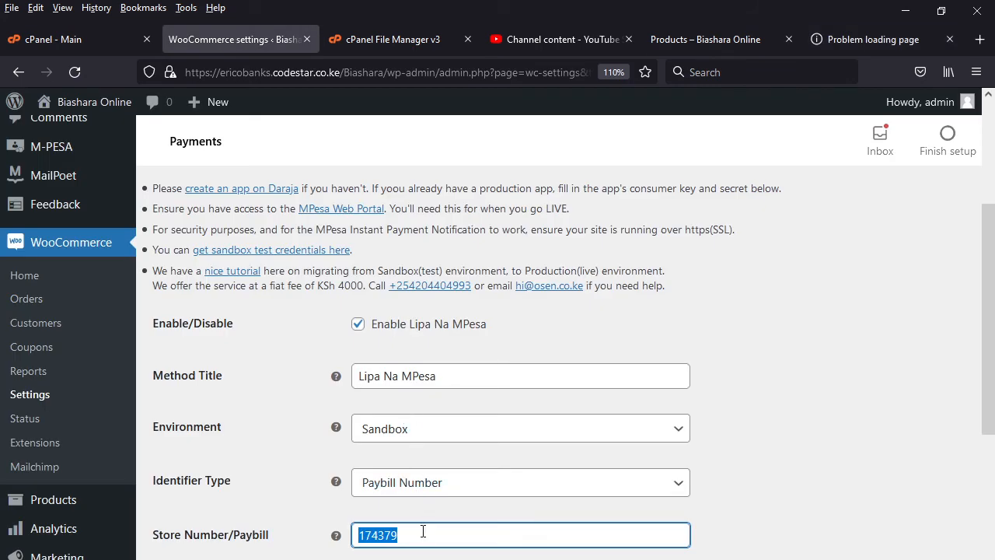
{"action": "scroll", "coordinate": [422, 531], "scroll_direction": "down", "scroll_amount": 2}
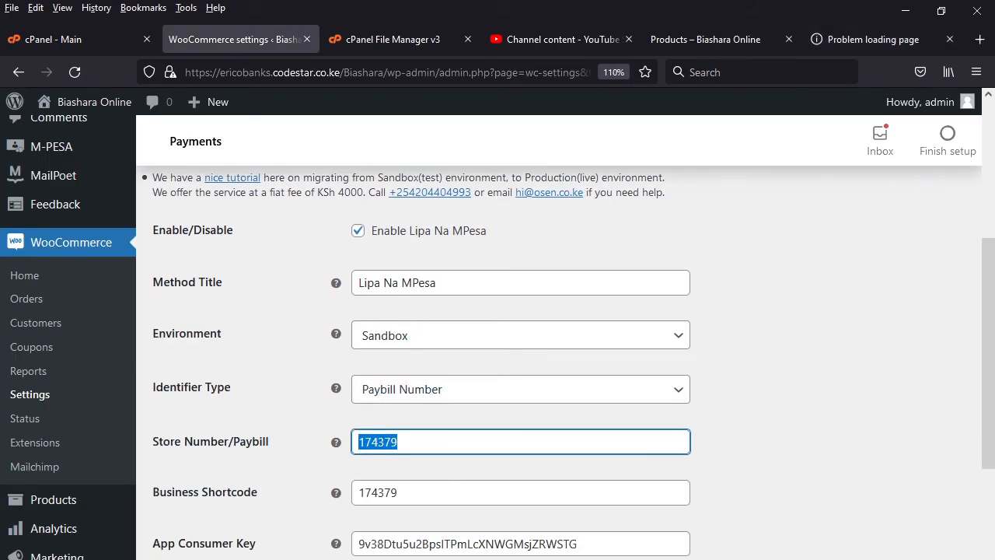
{"action": "scroll", "coordinate": [437, 540], "scroll_direction": "down", "scroll_amount": 3}
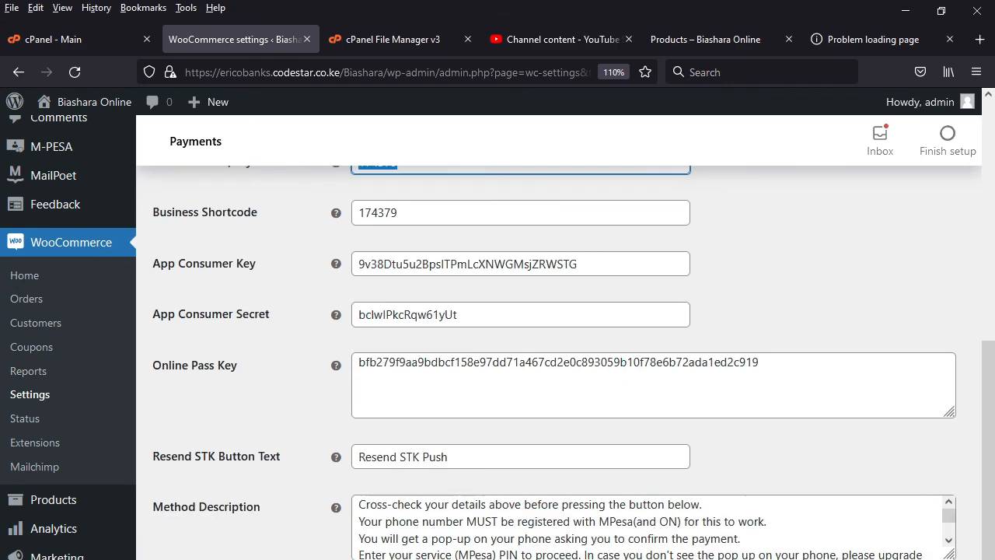
{"action": "scroll", "coordinate": [470, 407], "scroll_direction": "down", "scroll_amount": 1}
{"action": "scroll", "coordinate": [469, 407], "scroll_direction": "down", "scroll_amount": 4}
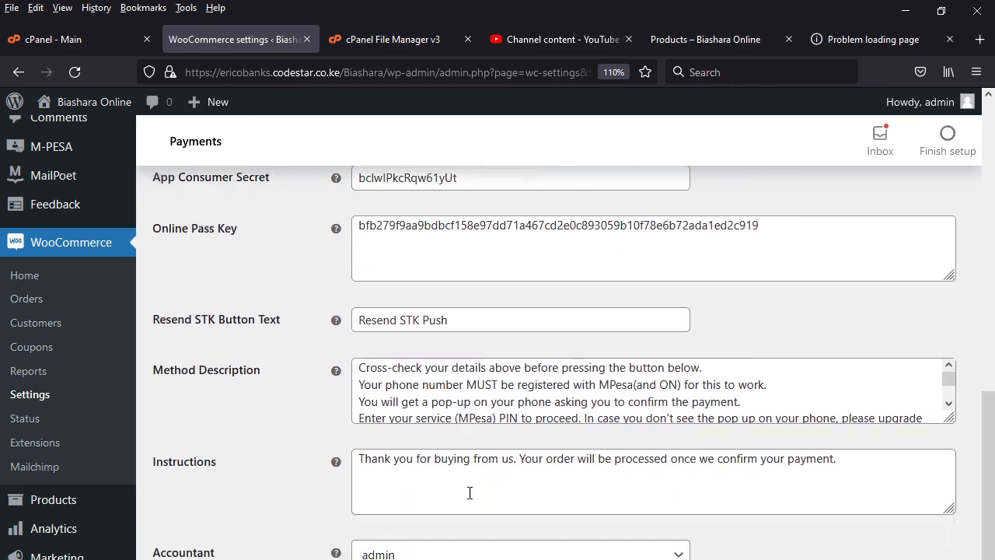
{"action": "scroll", "coordinate": [468, 493], "scroll_direction": "up", "scroll_amount": 8}
{"action": "scroll", "coordinate": [472, 488], "scroll_direction": "up", "scroll_amount": 4}
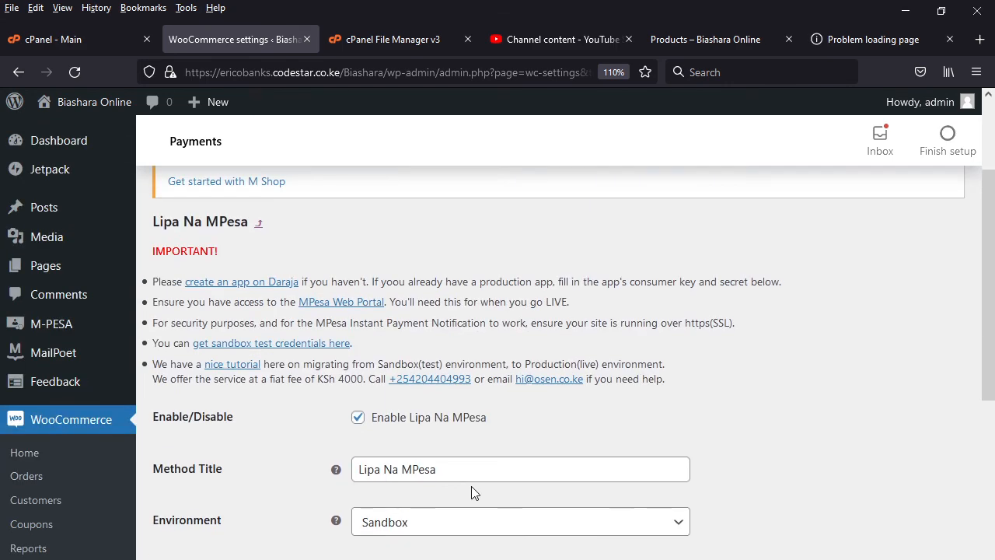
{"action": "scroll", "coordinate": [471, 488], "scroll_direction": "down", "scroll_amount": 2}
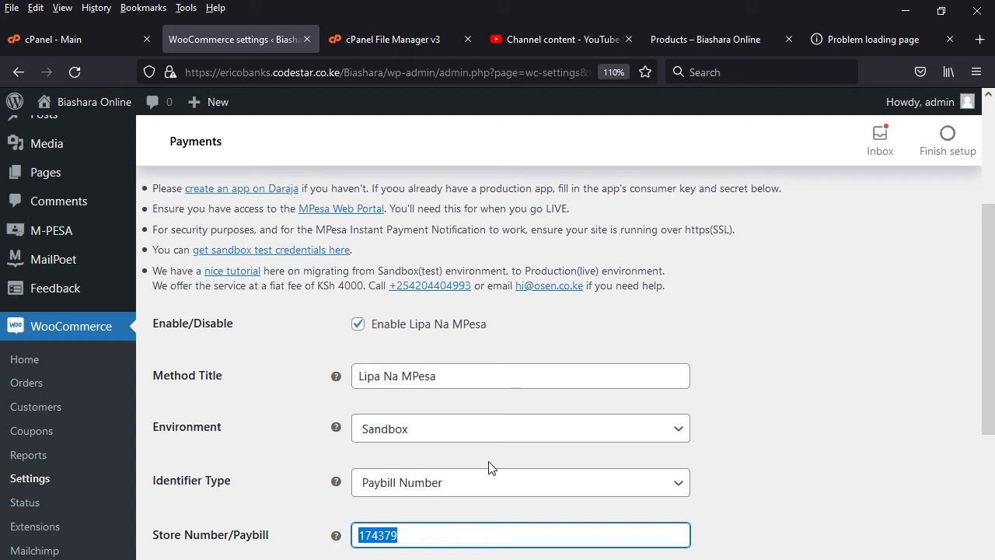
{"action": "scroll", "coordinate": [450, 476], "scroll_direction": "down", "scroll_amount": 1}
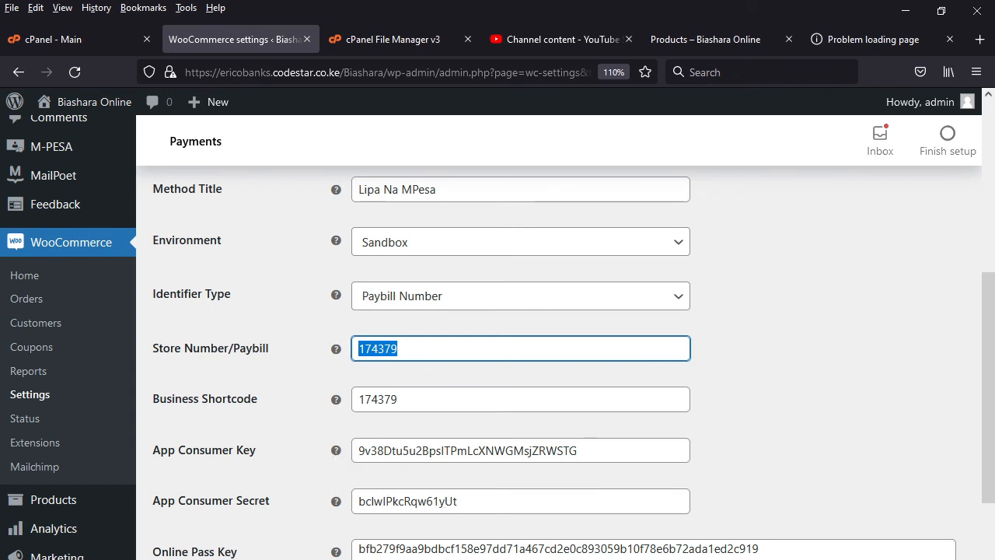
{"action": "scroll", "coordinate": [475, 526], "scroll_direction": "up", "scroll_amount": 3}
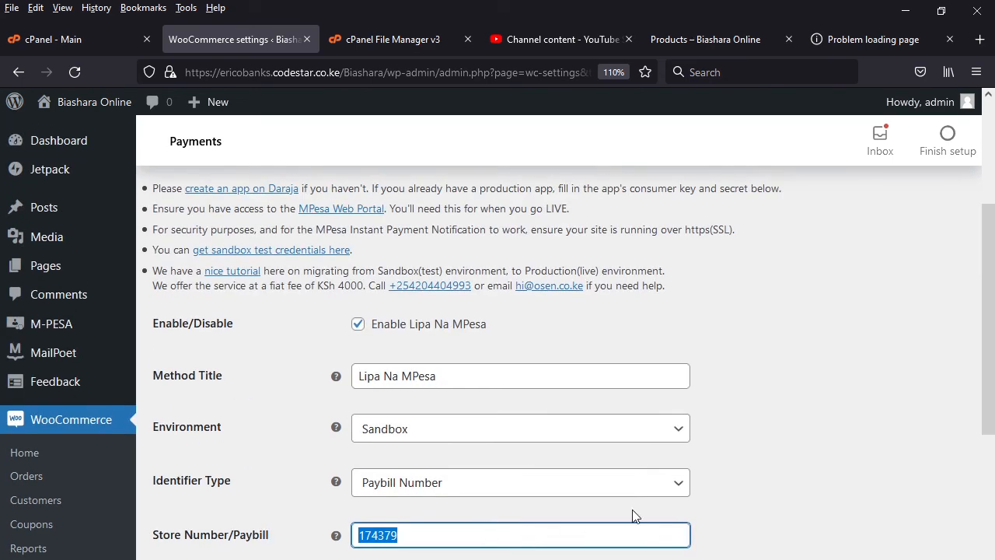
- Check the available Environment options for Lipa Na MPesa and leave Sandbox selected
{"action": "left_click", "coordinate": [683, 432]}
{"action": "left_click", "coordinate": [683, 433]}
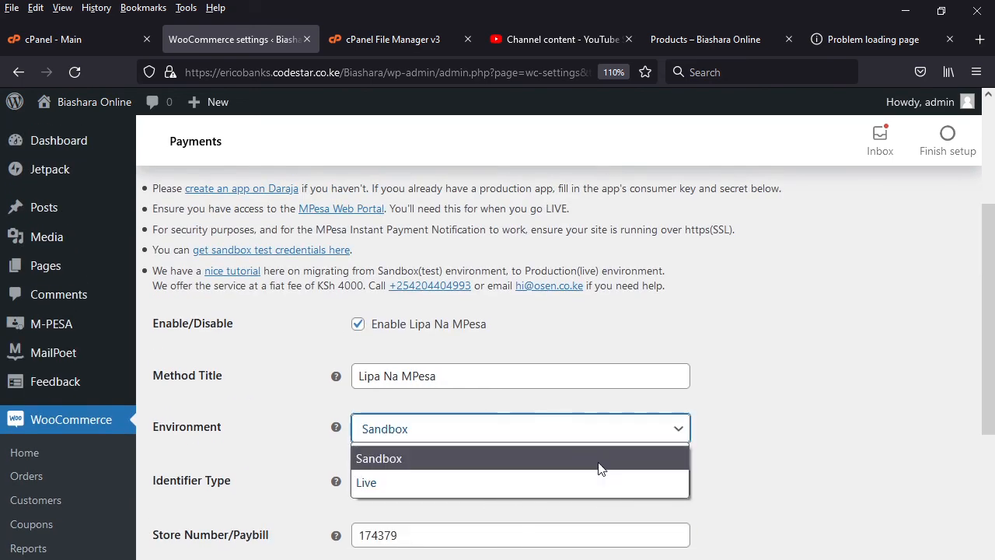
{"action": "left_click", "coordinate": [761, 443]}
- Try the C2B API (Offline Payments) option, disable it again and save the Lipa Na MPesa settings
{"action": "scroll", "coordinate": [760, 443], "scroll_direction": "down", "scroll_amount": 5}
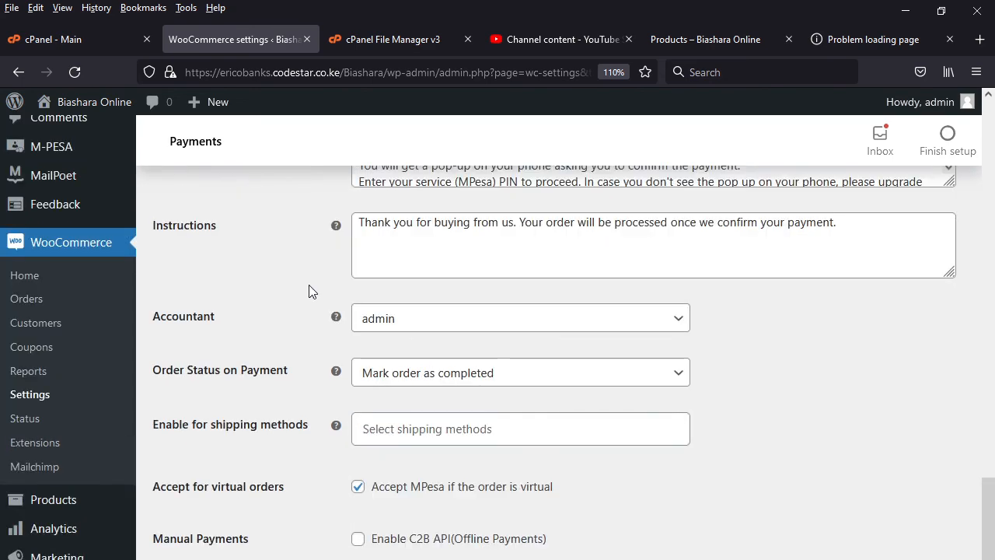
{"action": "scroll", "coordinate": [311, 287], "scroll_direction": "down", "scroll_amount": 2}
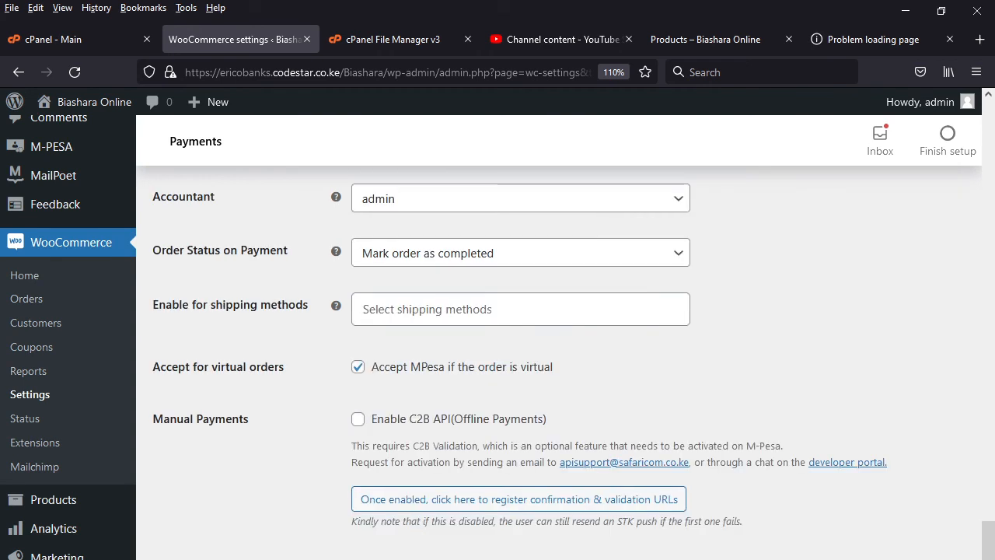
{"action": "left_click", "coordinate": [358, 424]}
{"action": "left_click", "coordinate": [358, 419]}
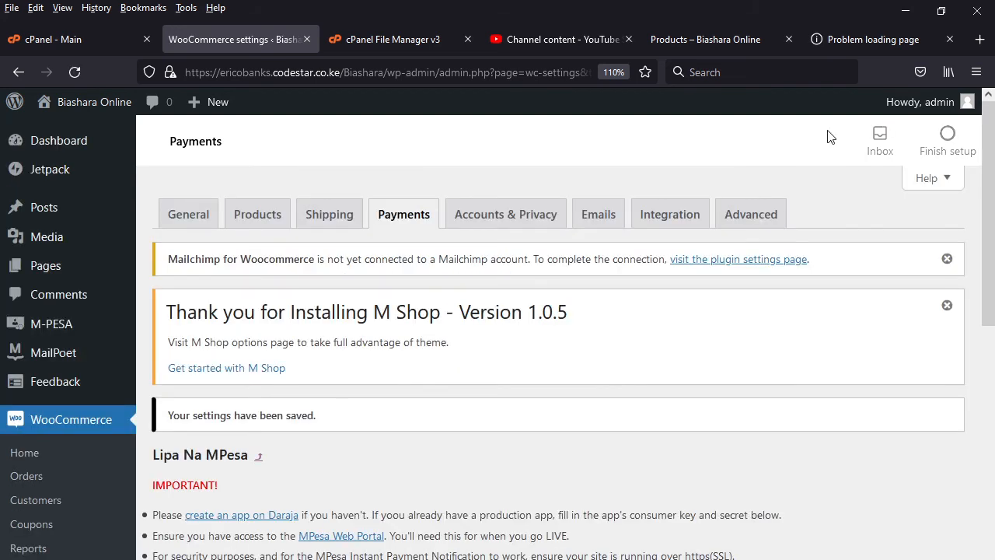
- Reload the shop's product page, add Sport shoes to the cart and view the cart
{"action": "left_click", "coordinate": [713, 39]}
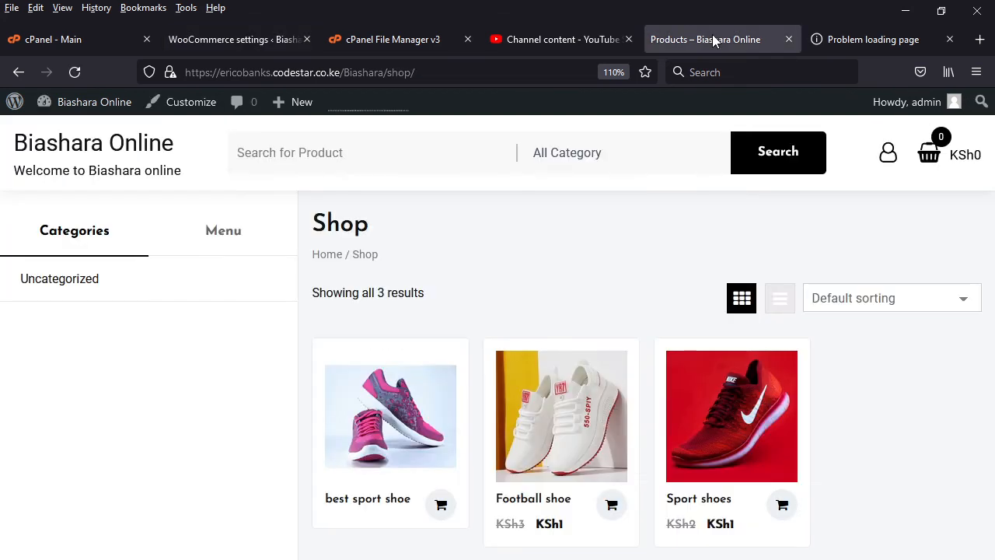
{"action": "left_click", "coordinate": [75, 72]}
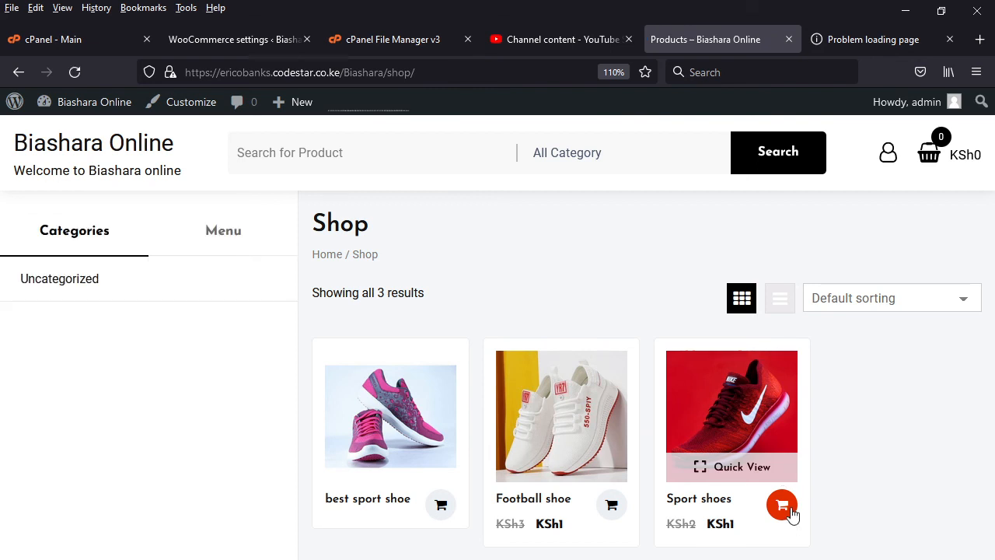
{"action": "left_click", "coordinate": [785, 511]}
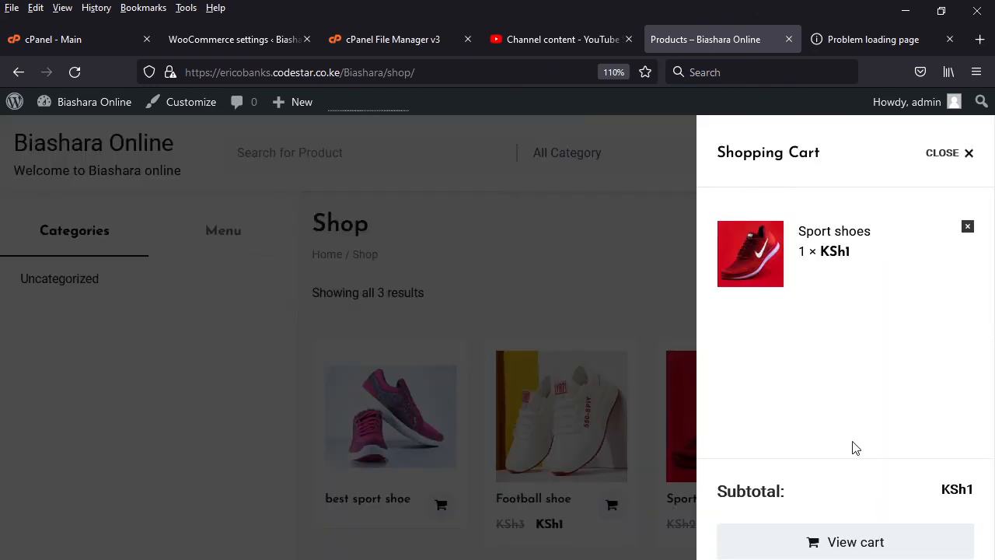
{"action": "left_click", "coordinate": [852, 545]}
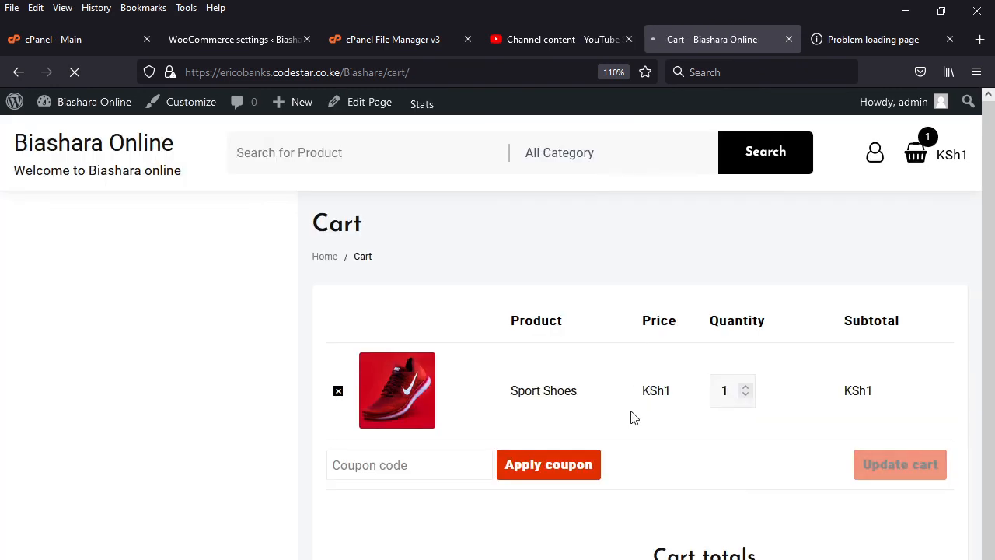
- Try raising the Sport Shoes quantity in the cart to 4 and return it to 1
{"action": "left_click", "coordinate": [746, 386]}
{"action": "left_click", "coordinate": [745, 386]}
{"action": "left_click", "coordinate": [745, 386]}
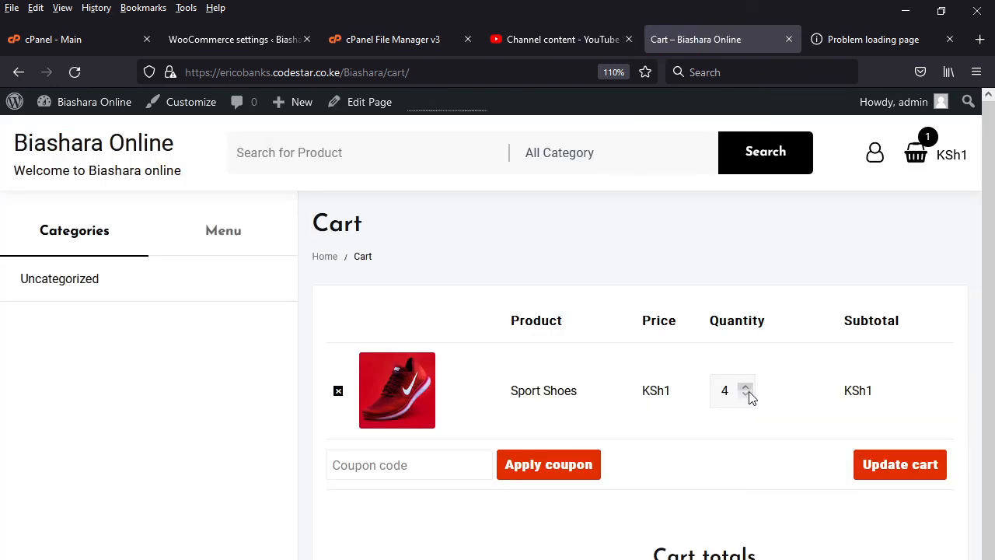
{"action": "left_click", "coordinate": [745, 394]}
{"action": "left_click", "coordinate": [746, 394]}
{"action": "left_click", "coordinate": [745, 394]}
- Proceed to checkout and enter the customer's first and last name in the billing details
{"action": "scroll", "coordinate": [497, 519], "scroll_direction": "down", "scroll_amount": 1}
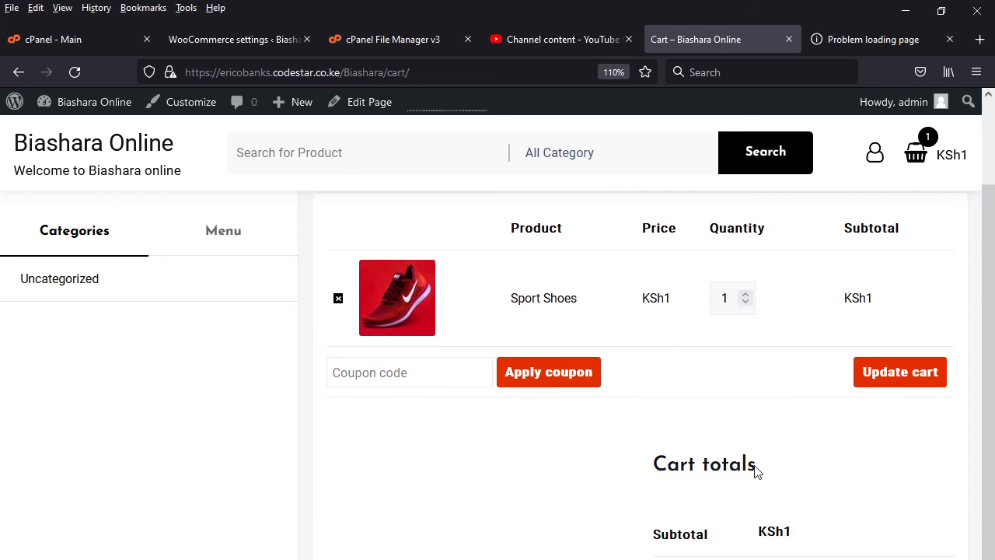
{"action": "left_click", "coordinate": [777, 558]}
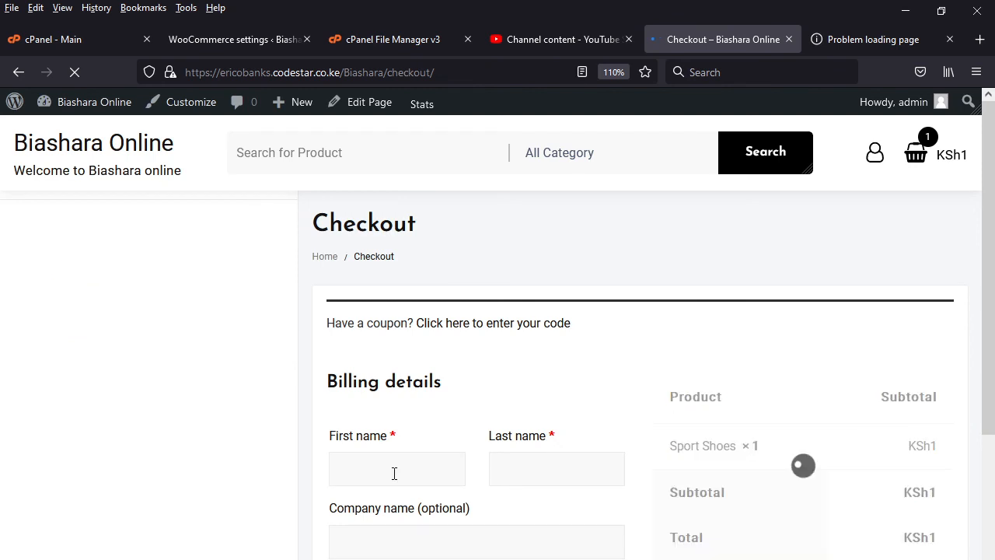
{"action": "left_click", "coordinate": [394, 471]}
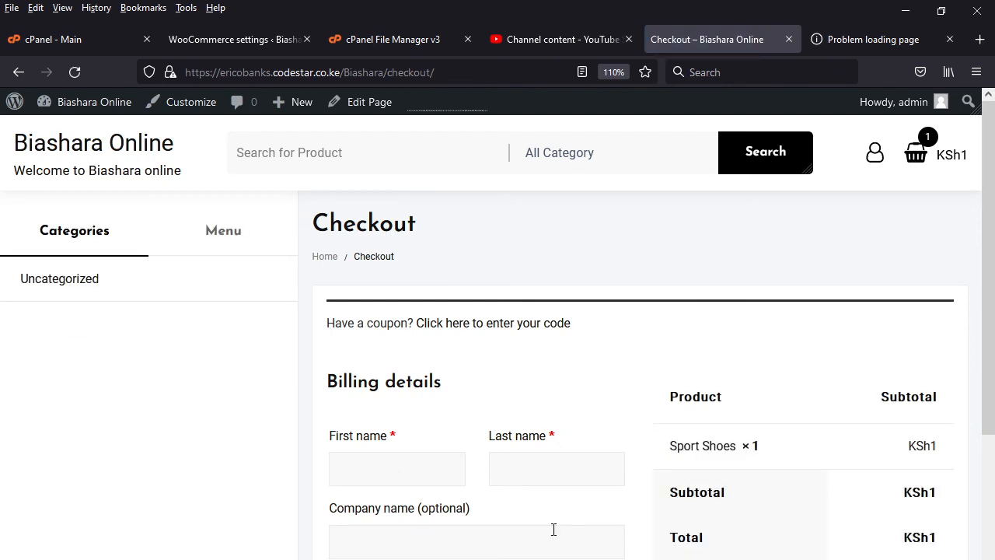
{"action": "type", "text": "Er"}
{"action": "type", "text": "ui"}
{"action": "type", "text": "oc"}
{"action": "key", "text": "BackSpace"}
{"action": "key", "text": "BackSpace"}
{"action": "type", "text": "icobanks"}
{"action": "left_click", "coordinate": [552, 472]}
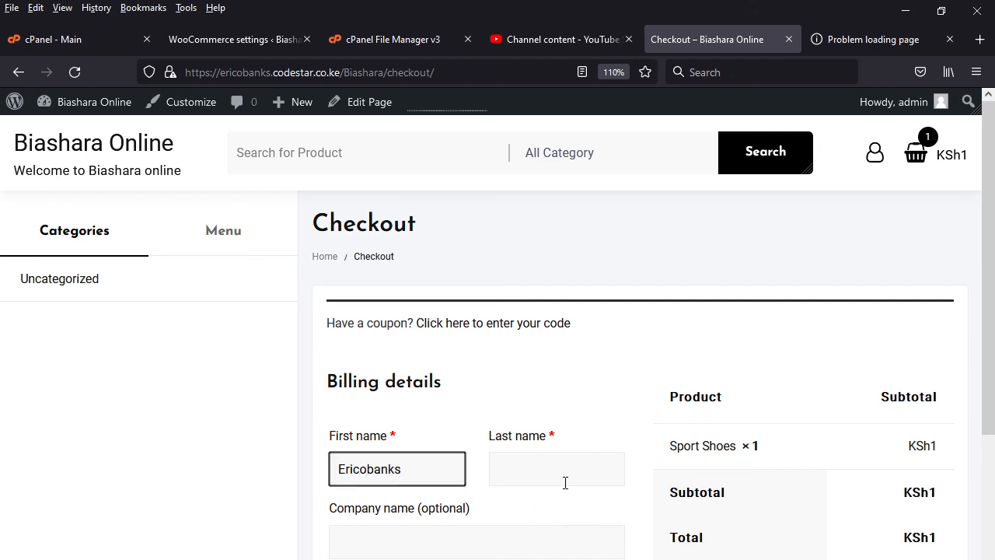
{"action": "type", "text": "Codestar"}
- Enter Codestar Technologies as the company name in the billing details
{"action": "left_click", "coordinate": [433, 542]}
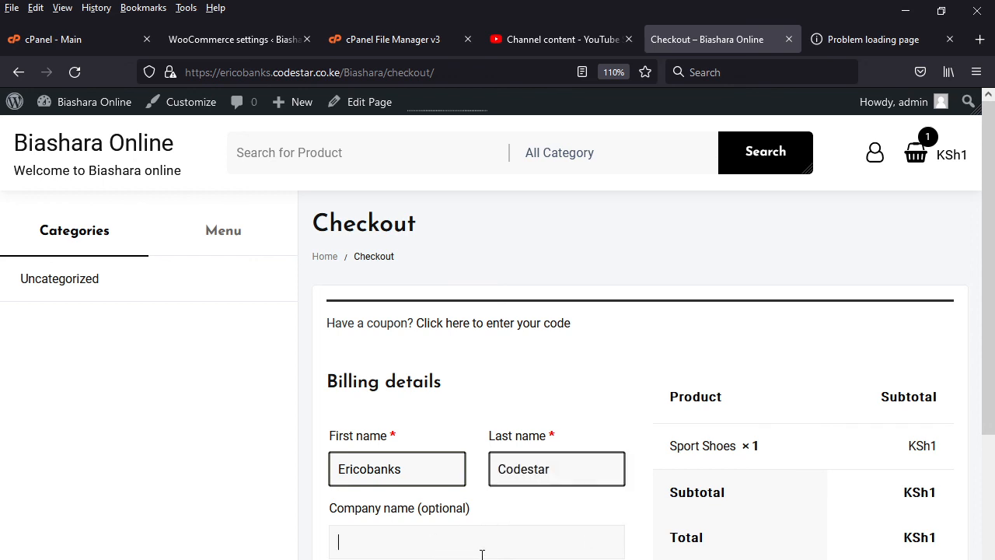
{"action": "type", "text": "Codestar Technologies"}
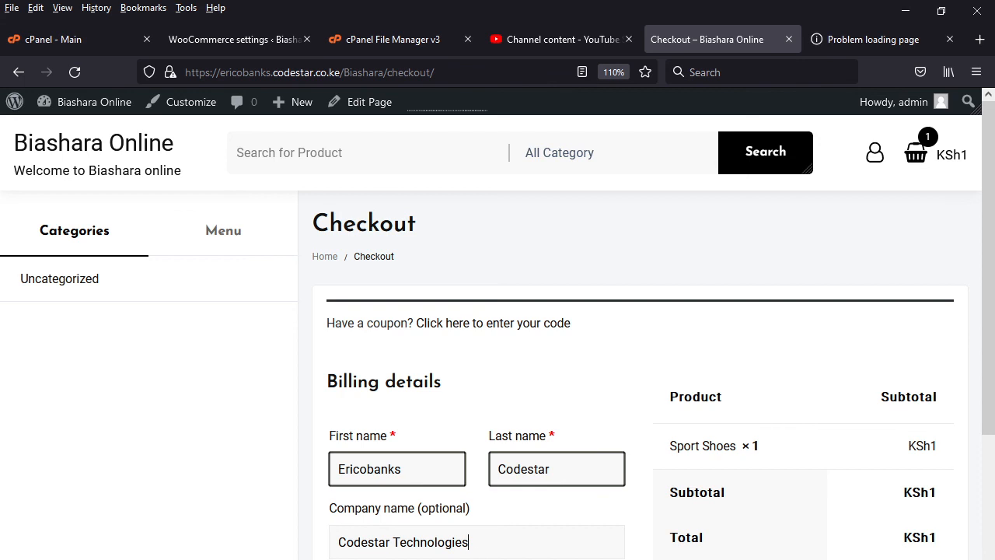
{"action": "scroll", "coordinate": [497, 373], "scroll_direction": "down", "scroll_amount": 1}
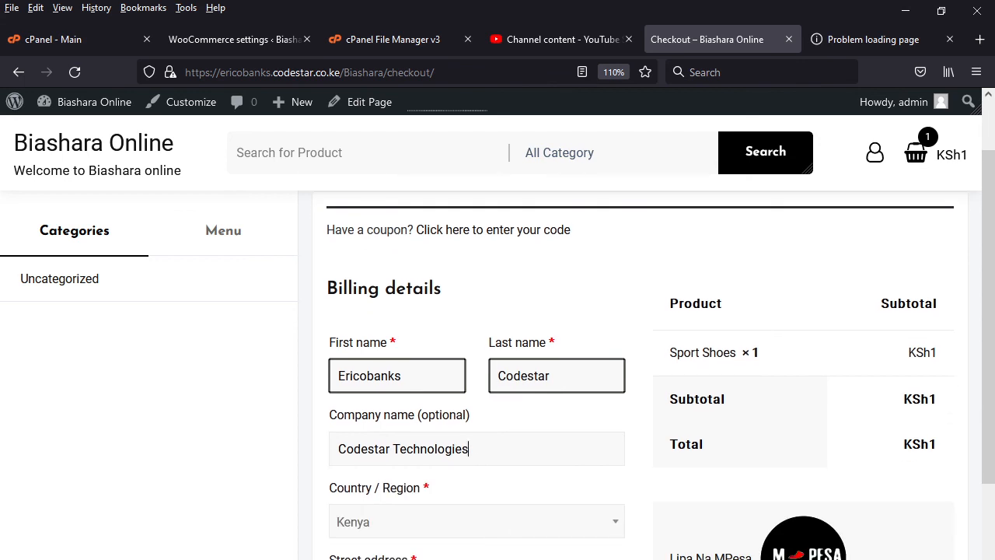
{"action": "key", "text": "Tab"}
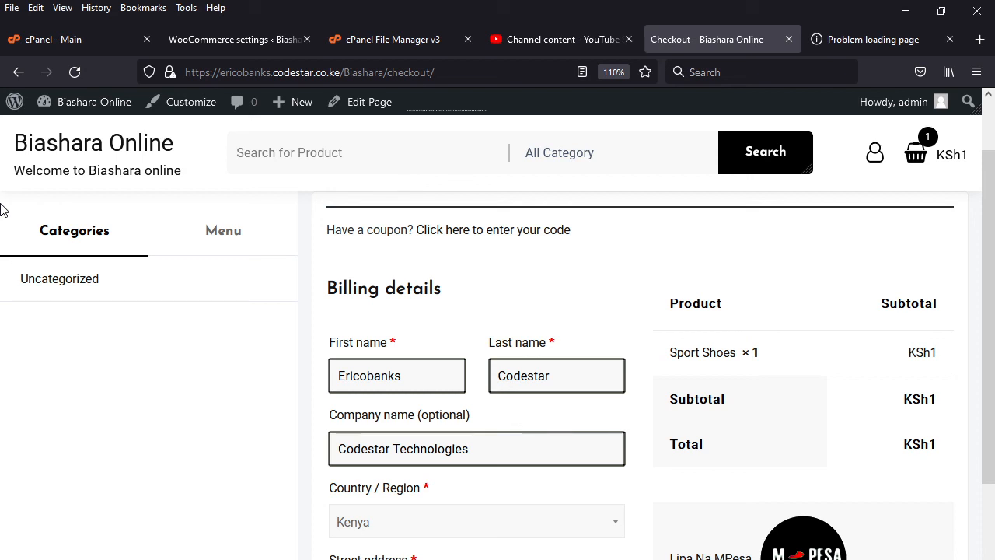
- Go through the remaining billing fields from street address to email and place the Sport Shoes order with Lipa Na MPesa
{"action": "scroll", "coordinate": [571, 544], "scroll_direction": "down", "scroll_amount": 3}
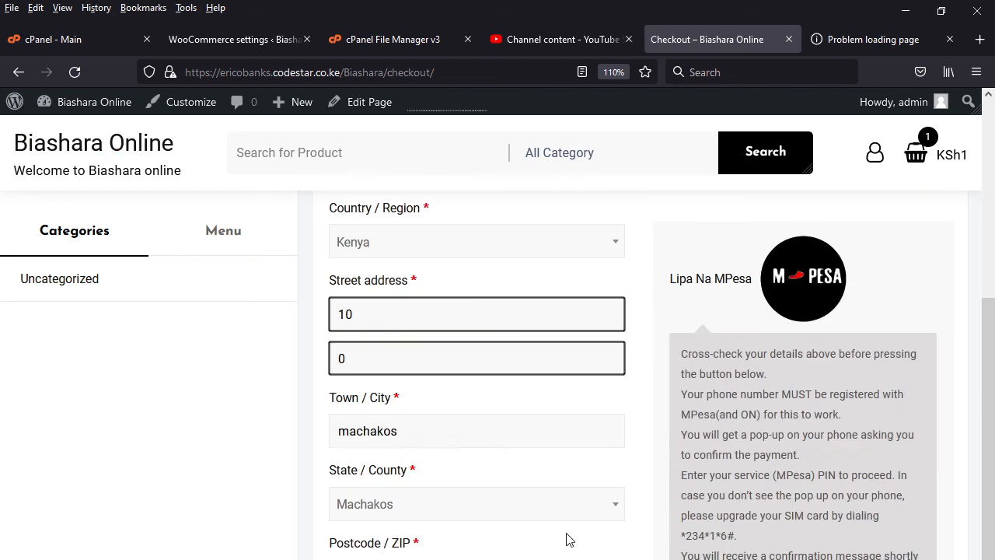
{"action": "key", "text": "Tab"}
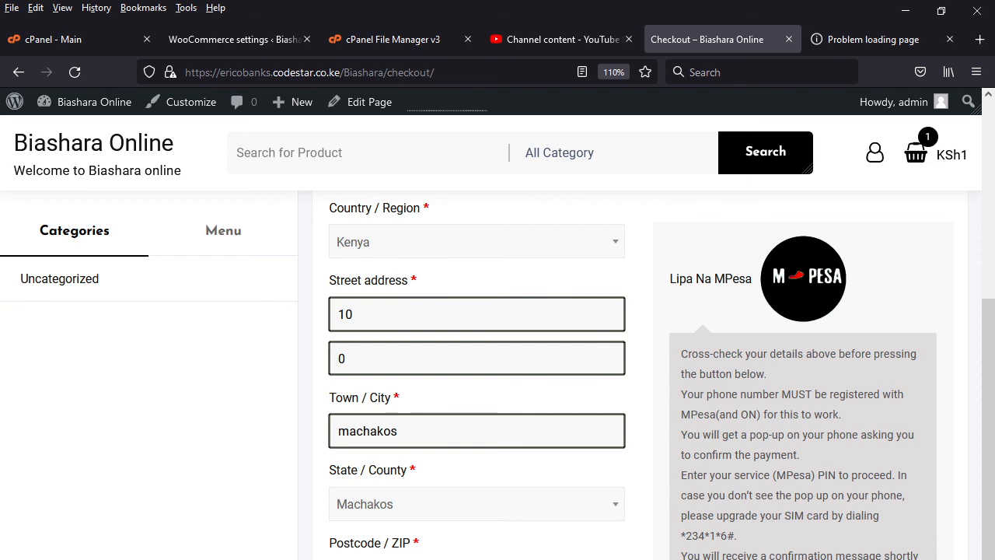
{"action": "scroll", "coordinate": [646, 374], "scroll_direction": "down", "scroll_amount": 1}
{"action": "scroll", "coordinate": [646, 375], "scroll_direction": "down", "scroll_amount": 2}
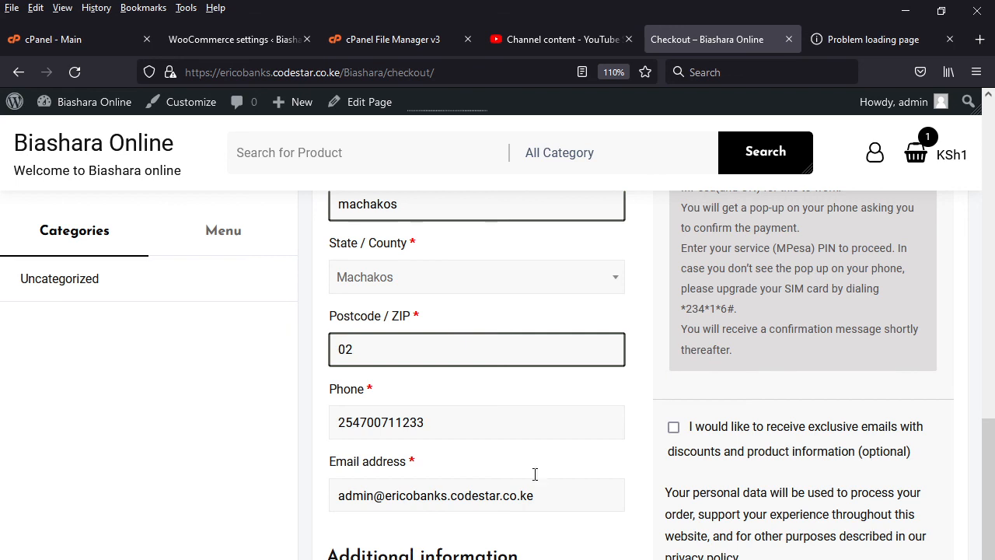
{"action": "scroll", "coordinate": [821, 370], "scroll_direction": "up", "scroll_amount": 3}
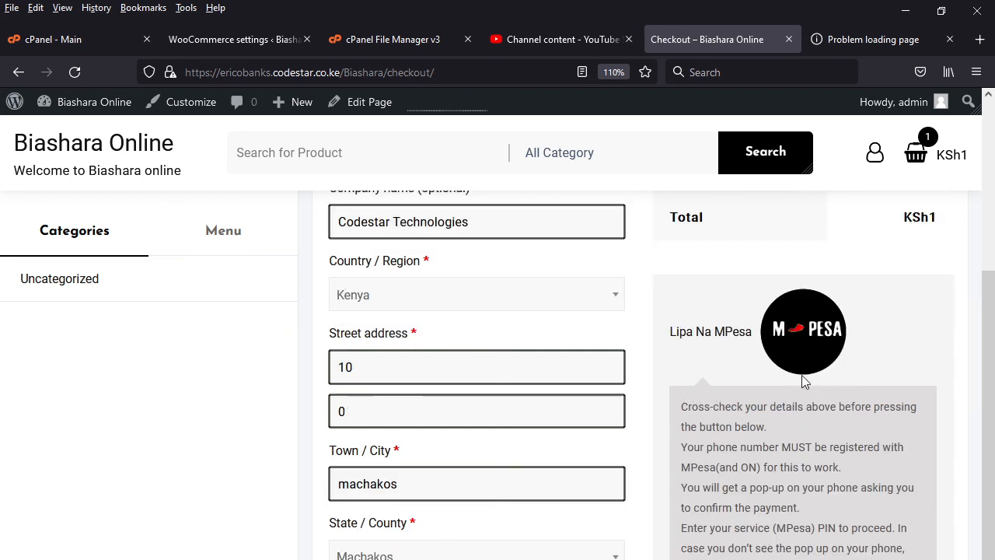
{"action": "scroll", "coordinate": [794, 331], "scroll_direction": "down", "scroll_amount": 3}
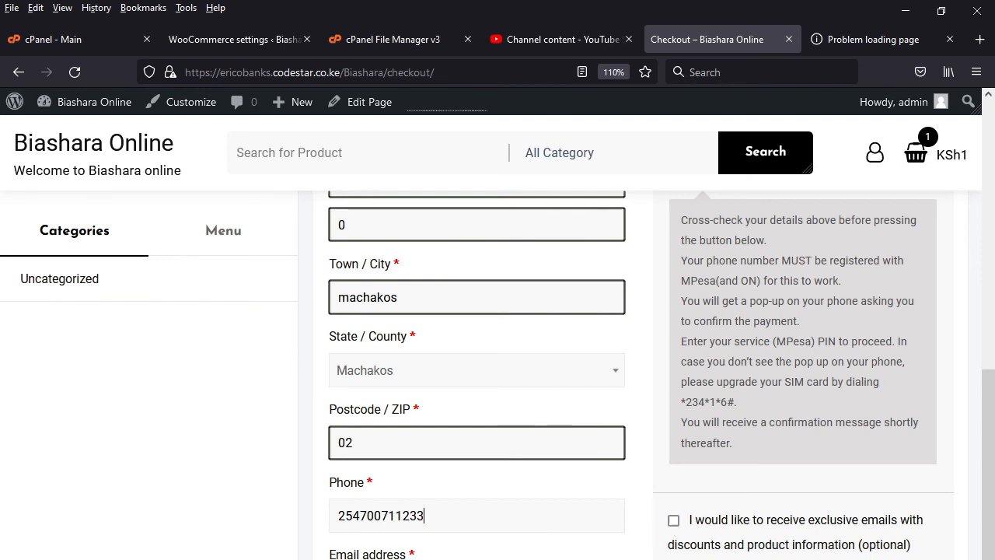
{"action": "scroll", "coordinate": [661, 375], "scroll_direction": "up", "scroll_amount": 1}
{"action": "scroll", "coordinate": [777, 457], "scroll_direction": "up", "scroll_amount": 2}
{"action": "scroll", "coordinate": [777, 493], "scroll_direction": "down", "scroll_amount": 3}
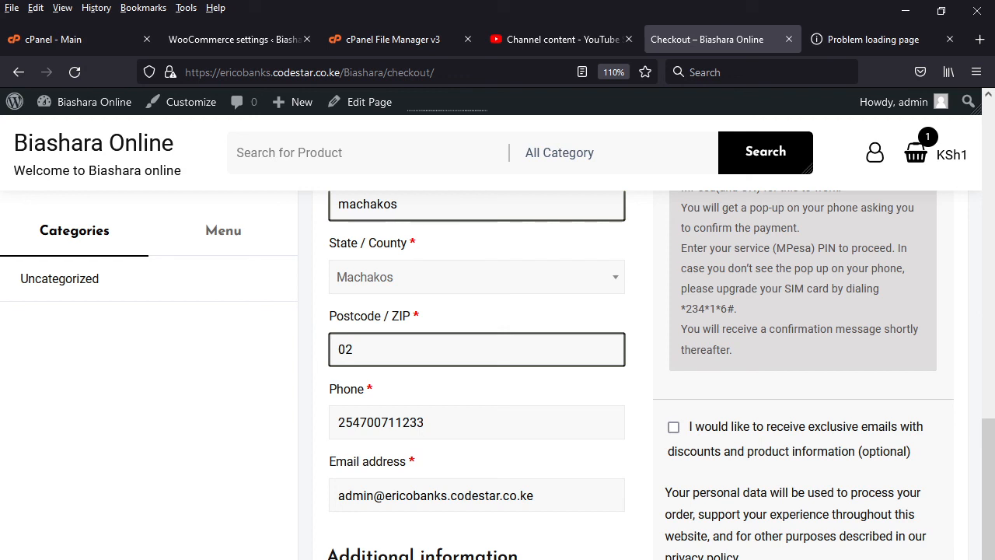
{"action": "key", "text": "Tab"}
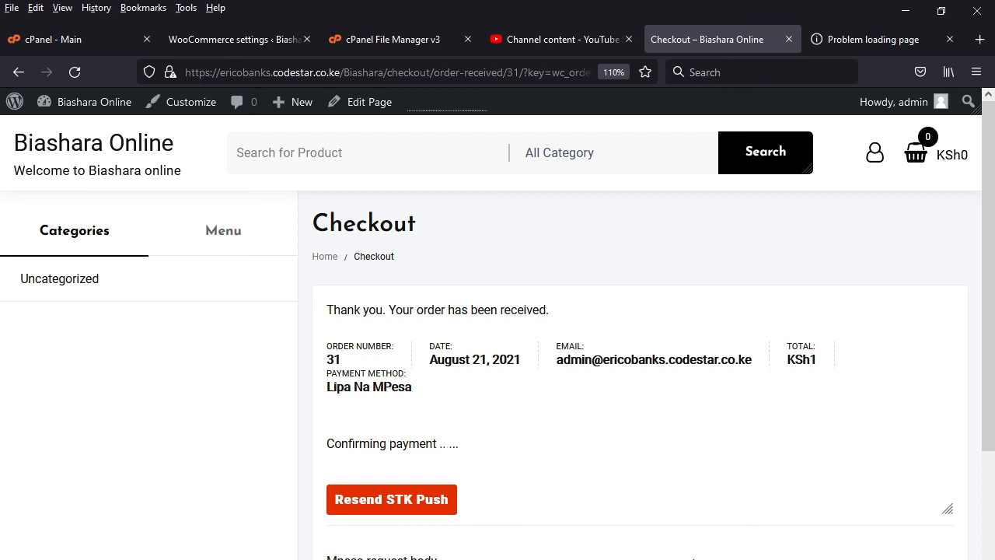
- Examine the order-received page for the payment confirmation, M-PESA request body, order details and billing address
{"action": "scroll", "coordinate": [639, 373], "scroll_direction": "down", "scroll_amount": 4}
{"action": "scroll", "coordinate": [639, 373], "scroll_direction": "down", "scroll_amount": 2}
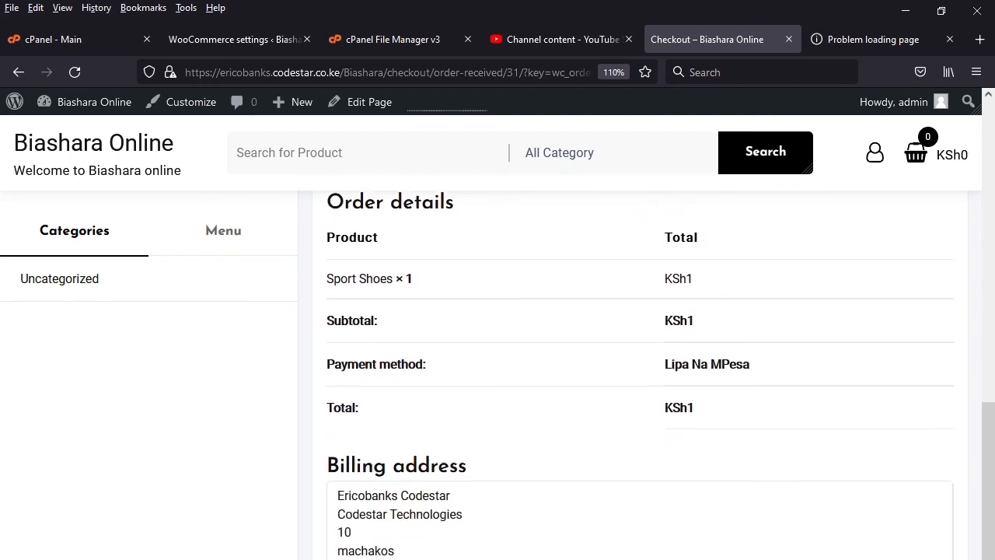
{"action": "scroll", "coordinate": [639, 373], "scroll_direction": "up", "scroll_amount": 4}
{"action": "scroll", "coordinate": [638, 373], "scroll_direction": "down", "scroll_amount": 4}
{"action": "scroll", "coordinate": [639, 373], "scroll_direction": "up", "scroll_amount": 6}
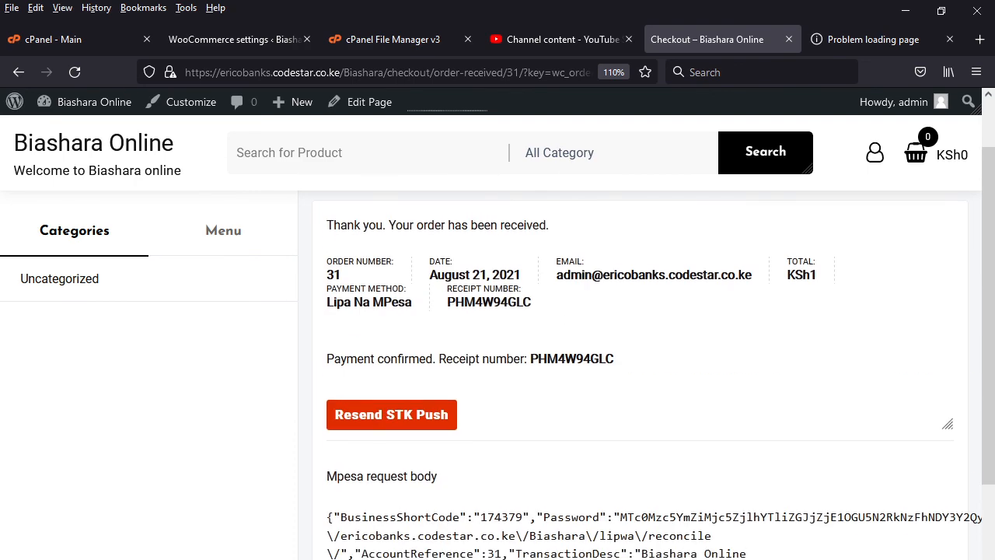
{"action": "scroll", "coordinate": [639, 373], "scroll_direction": "down", "scroll_amount": 6}
{"action": "scroll", "coordinate": [639, 373], "scroll_direction": "up", "scroll_amount": 7}
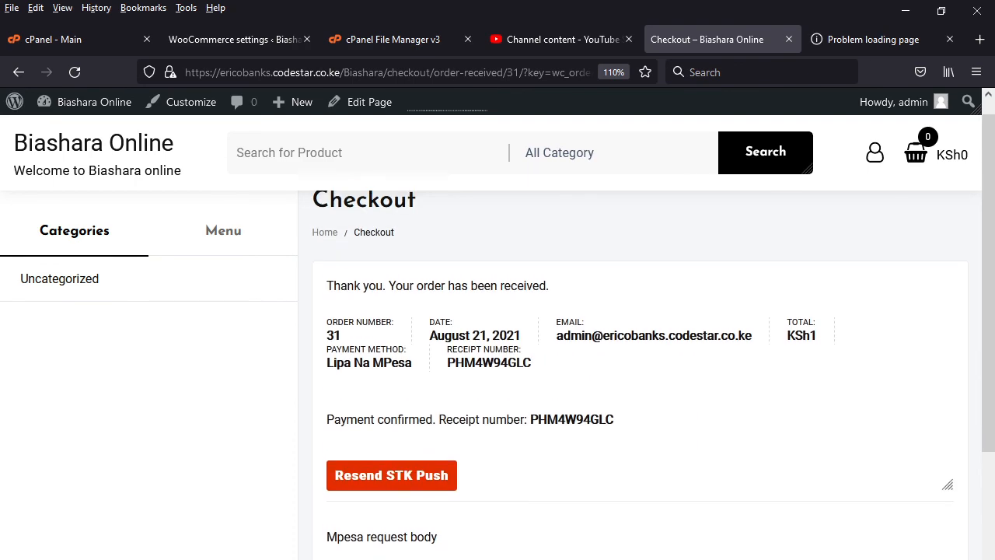
{"action": "scroll", "coordinate": [639, 373], "scroll_direction": "up", "scroll_amount": 1}
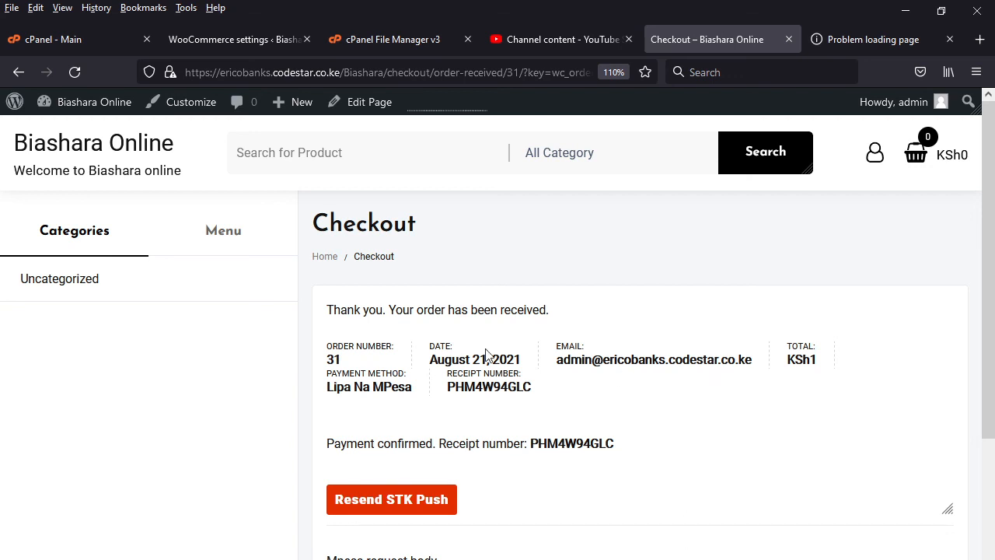
- Go to My account in the shop and view the Sport Shoes order from the orders list
{"action": "left_click", "coordinate": [221, 233]}
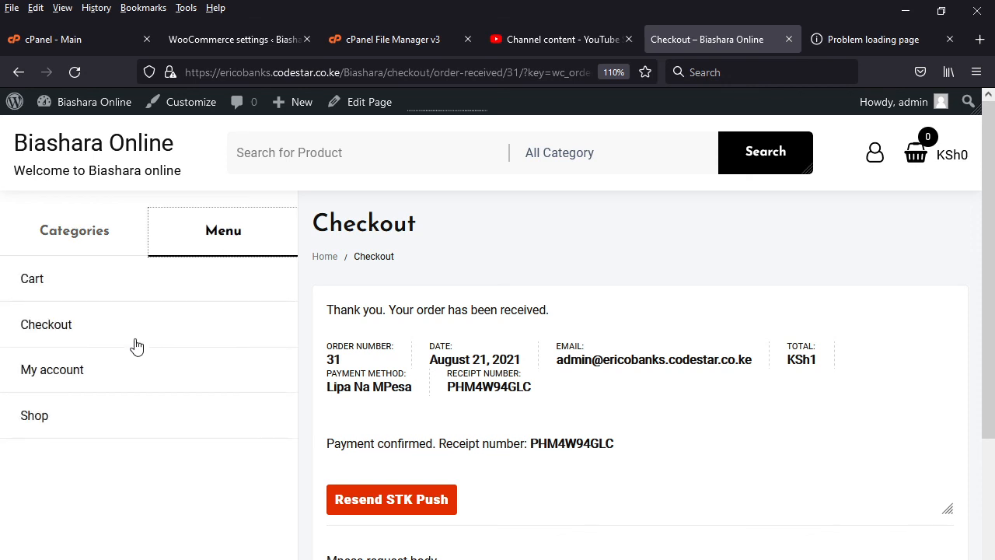
{"action": "left_click", "coordinate": [96, 381]}
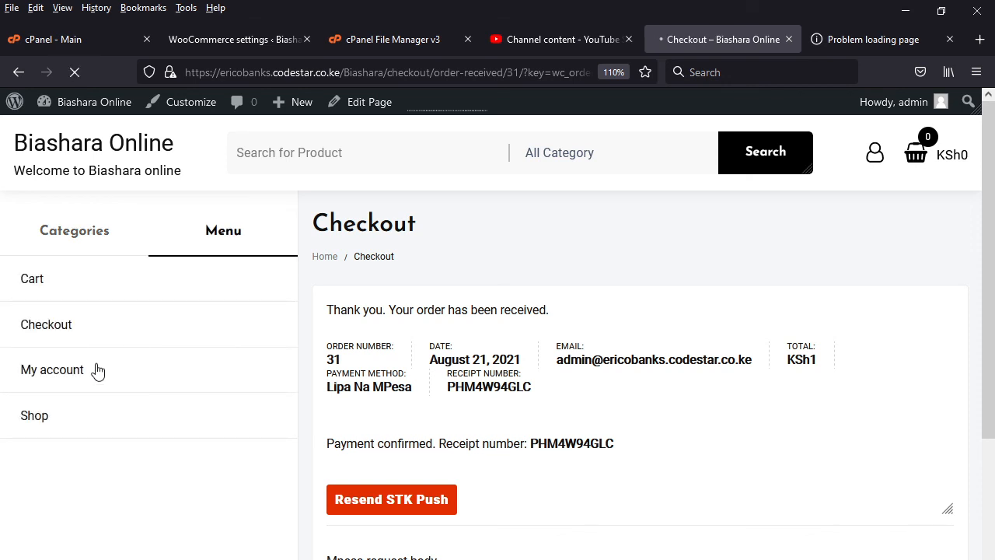
{"action": "left_click", "coordinate": [98, 371]}
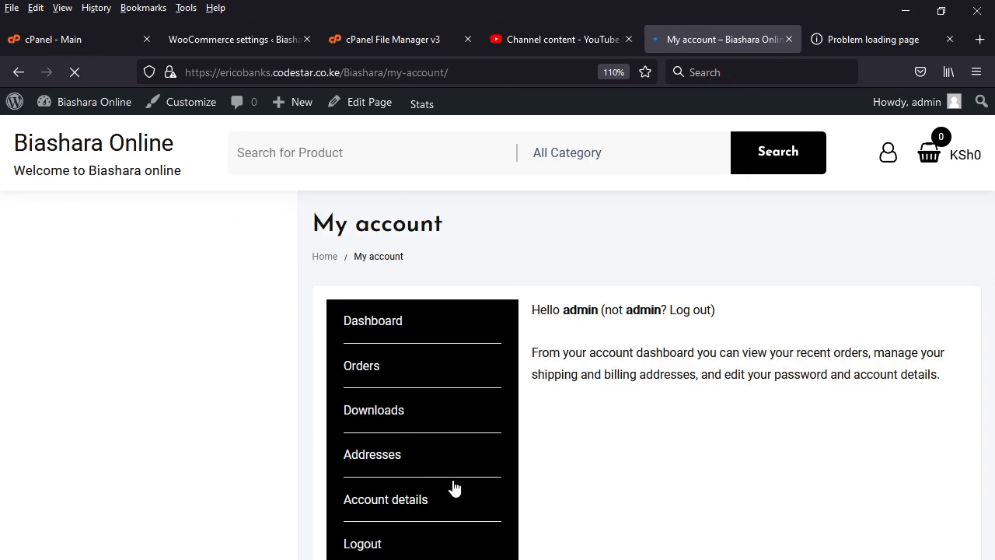
{"action": "left_click", "coordinate": [369, 377]}
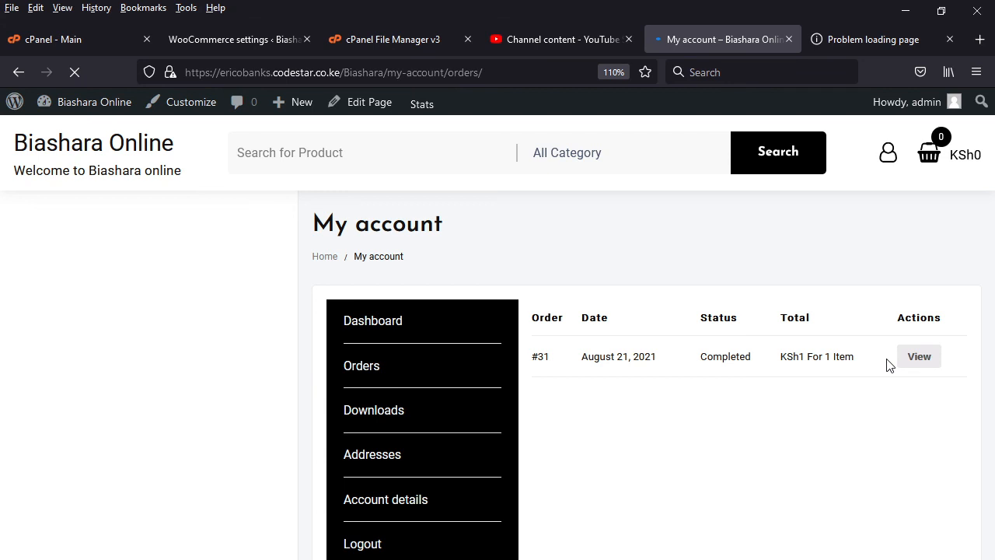
{"action": "left_click", "coordinate": [916, 361]}
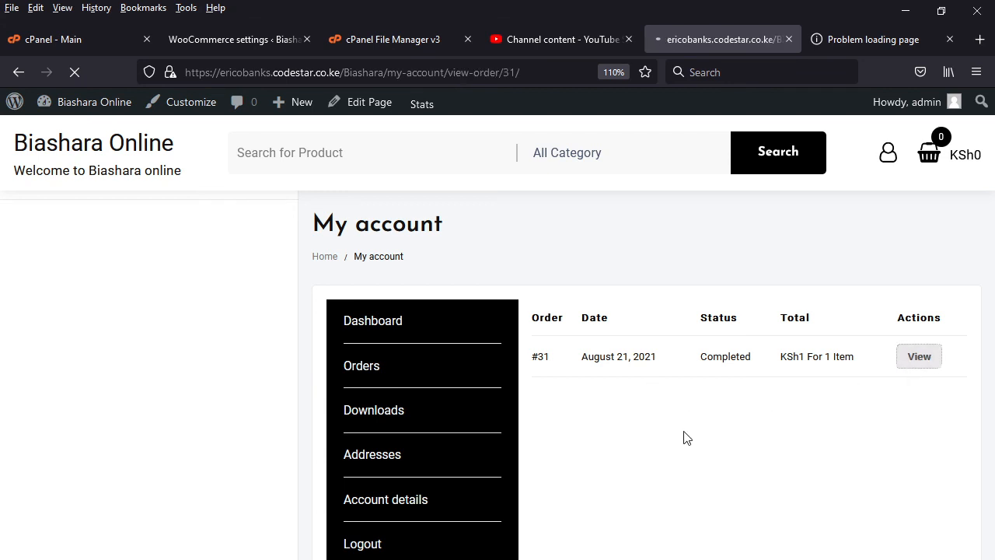
- Review the order's status, items, payment method and billing address, and open the account's downloads
{"action": "scroll", "coordinate": [673, 457], "scroll_direction": "down", "scroll_amount": 3}
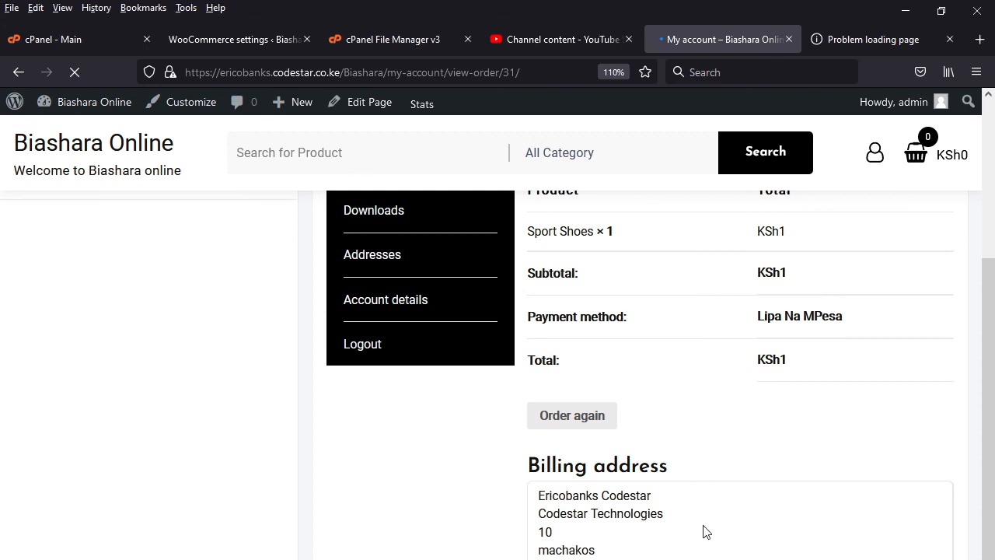
{"action": "scroll", "coordinate": [706, 513], "scroll_direction": "up", "scroll_amount": 3}
{"action": "scroll", "coordinate": [707, 504], "scroll_direction": "down", "scroll_amount": 3}
{"action": "scroll", "coordinate": [709, 513], "scroll_direction": "up", "scroll_amount": 3}
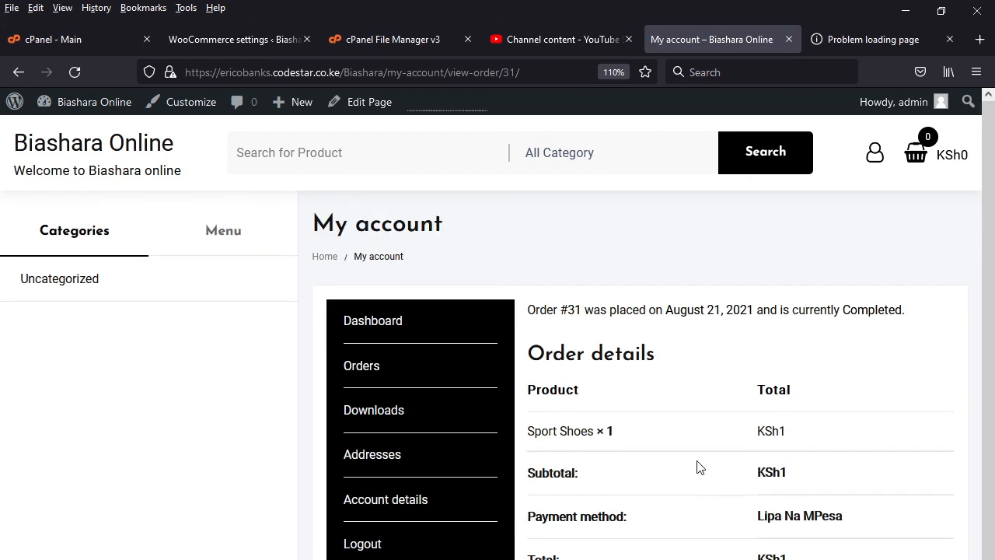
{"action": "left_click", "coordinate": [380, 420]}
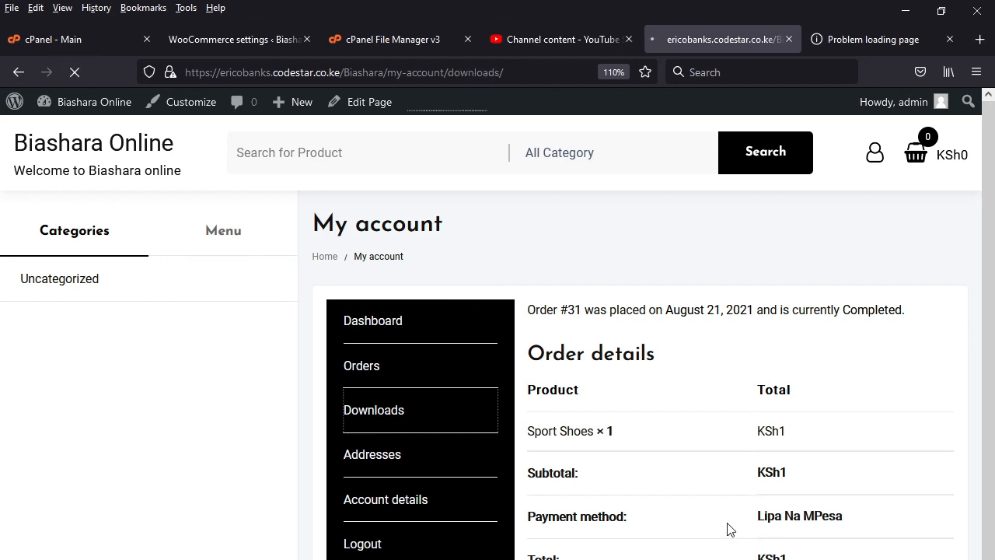
- Switch to the WordPress admin and open the Sport Shoes order from the WooCommerce orders list
{"action": "left_click", "coordinate": [242, 38]}
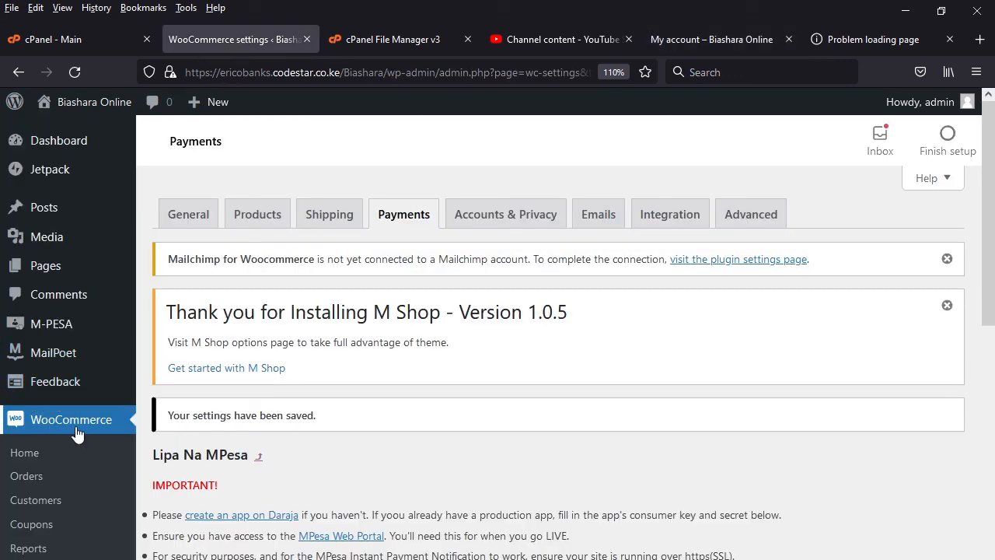
{"action": "left_click", "coordinate": [28, 476]}
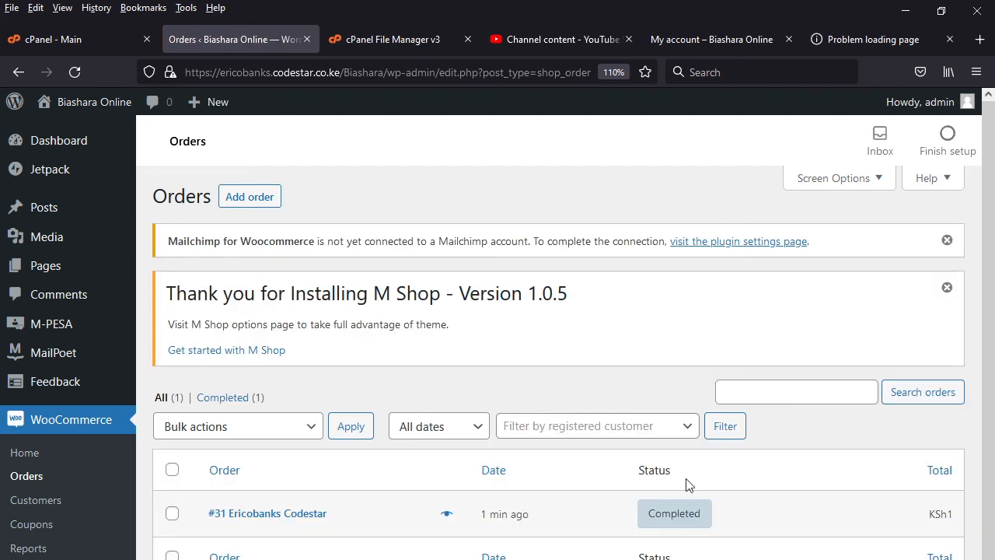
{"action": "mouse_move", "coordinate": [678, 528]}
{"action": "left_click", "coordinate": [311, 517]}
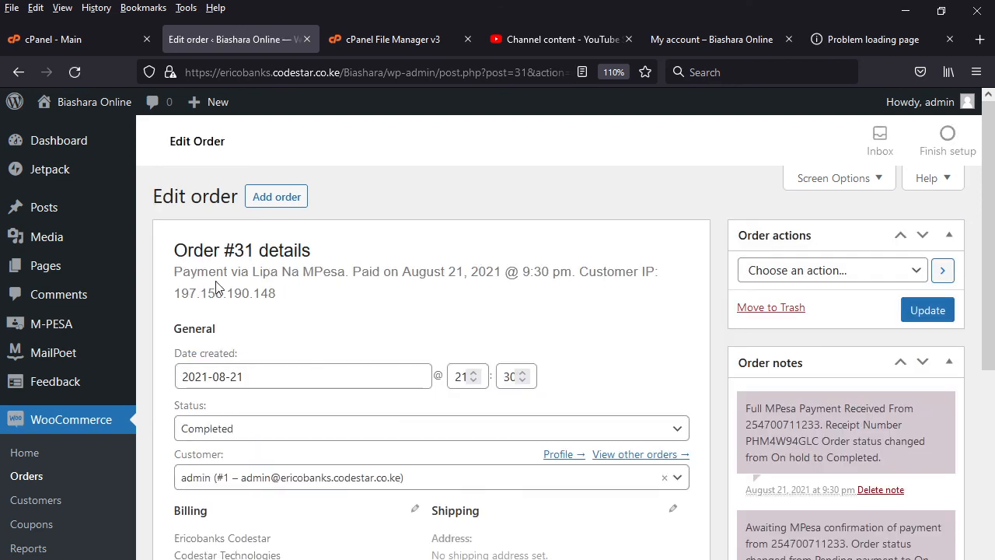
- Examine the order's payment information, billing details, order notes, item totals and M-PESA sections
{"action": "scroll", "coordinate": [241, 373], "scroll_direction": "down", "scroll_amount": 3}
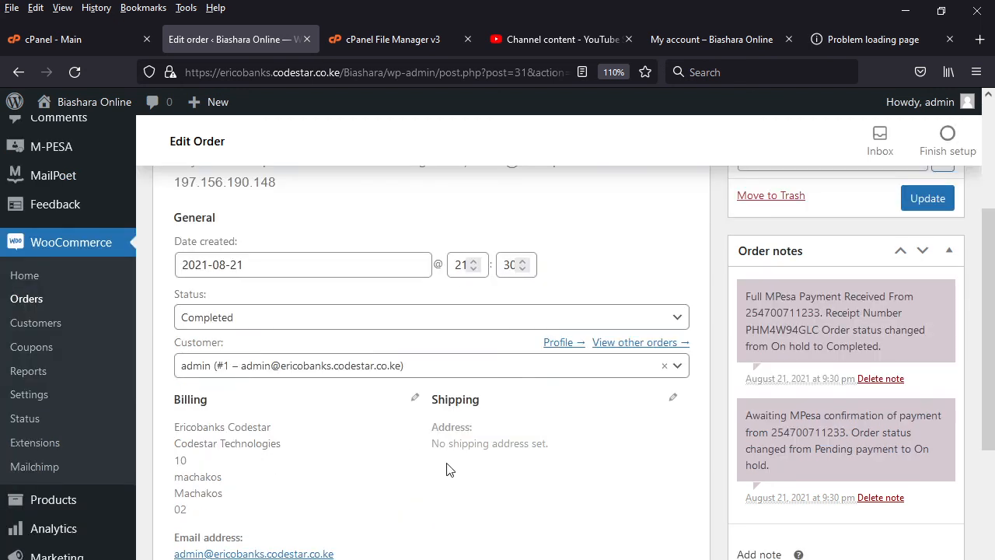
{"action": "scroll", "coordinate": [345, 542], "scroll_direction": "down", "scroll_amount": 5}
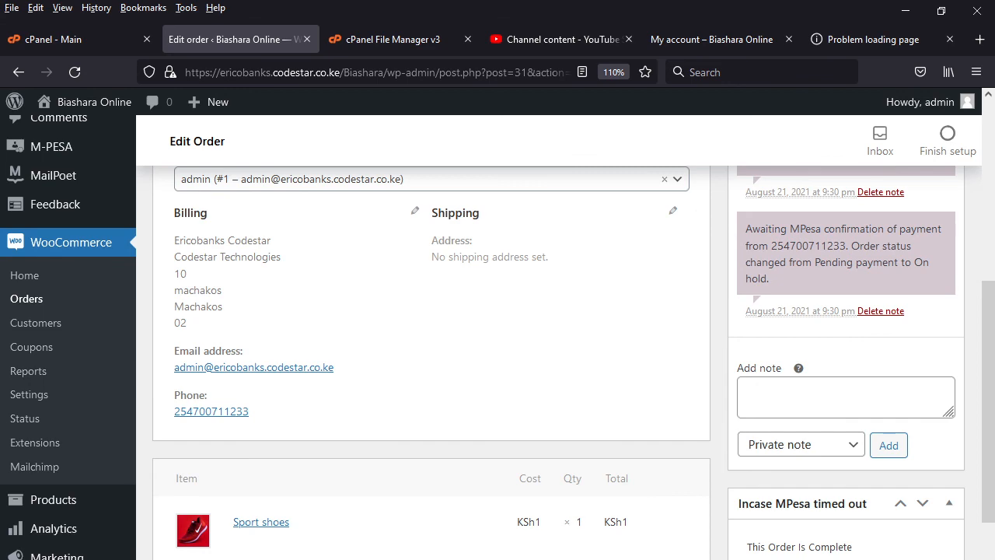
{"action": "scroll", "coordinate": [622, 533], "scroll_direction": "down", "scroll_amount": 6}
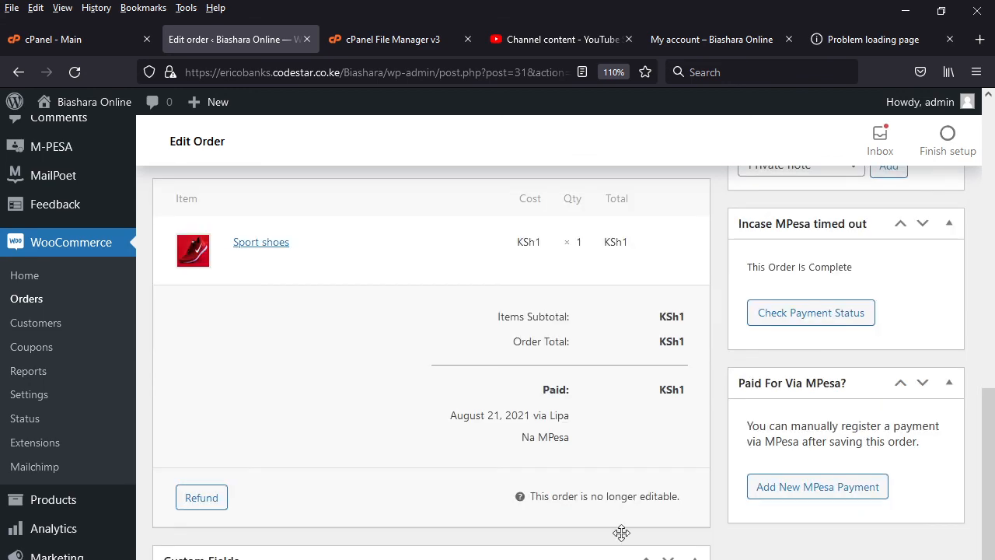
{"action": "scroll", "coordinate": [607, 528], "scroll_direction": "down", "scroll_amount": 6}
{"action": "scroll", "coordinate": [597, 504], "scroll_direction": "up", "scroll_amount": 8}
{"action": "scroll", "coordinate": [597, 503], "scroll_direction": "up", "scroll_amount": 10}
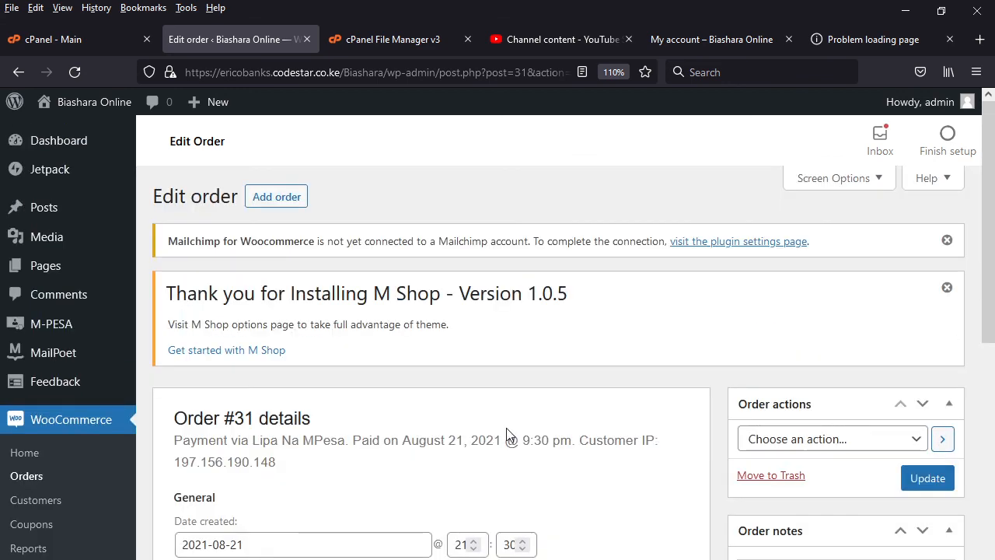
- Return to the storefront's shop page and add the Football shoe to the cart
{"action": "left_click", "coordinate": [726, 37]}
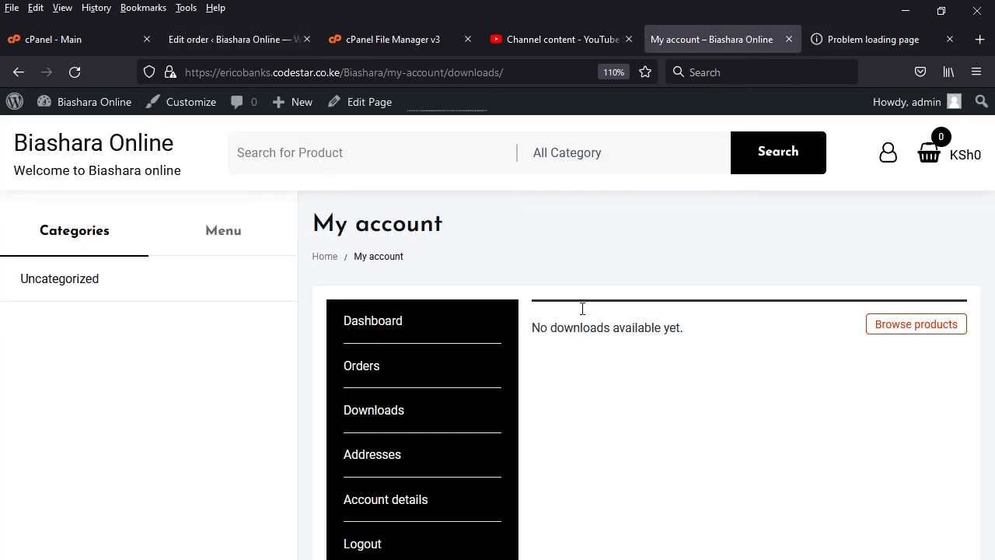
{"action": "left_click", "coordinate": [223, 247]}
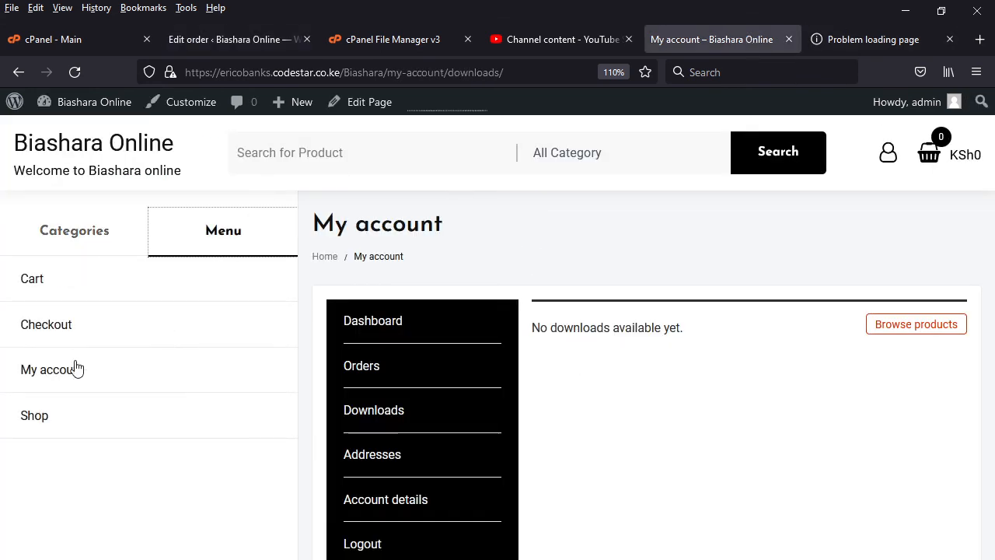
{"action": "left_click", "coordinate": [55, 418]}
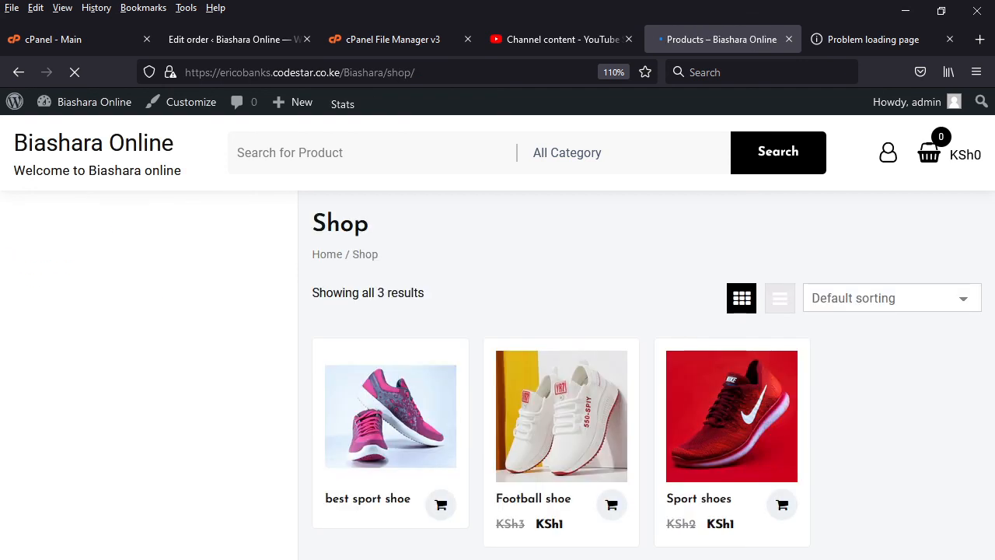
{"action": "left_click", "coordinate": [611, 507]}
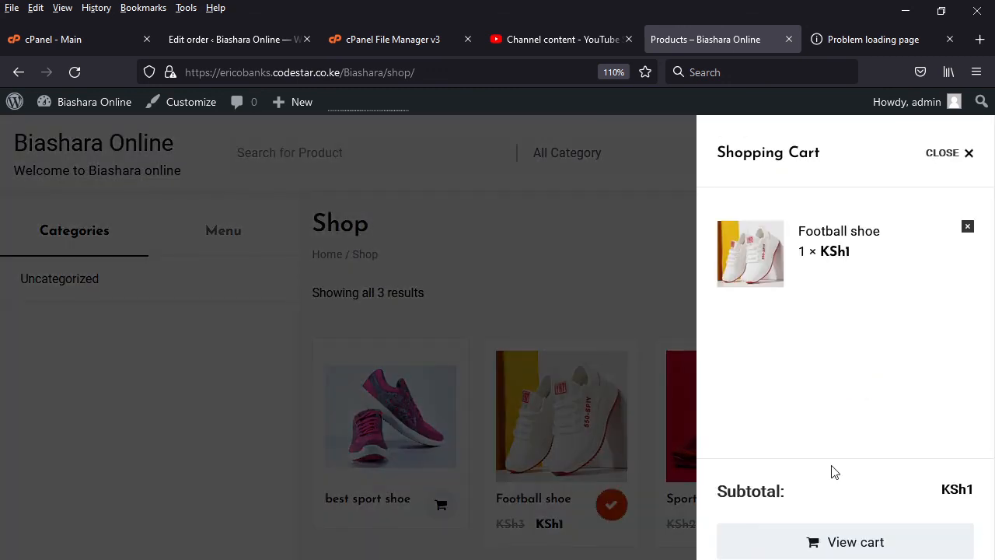
- Proceed to checkout with the existing billing details and place the Football shoe order with Lipa Na MPesa
{"action": "left_click", "coordinate": [845, 559]}
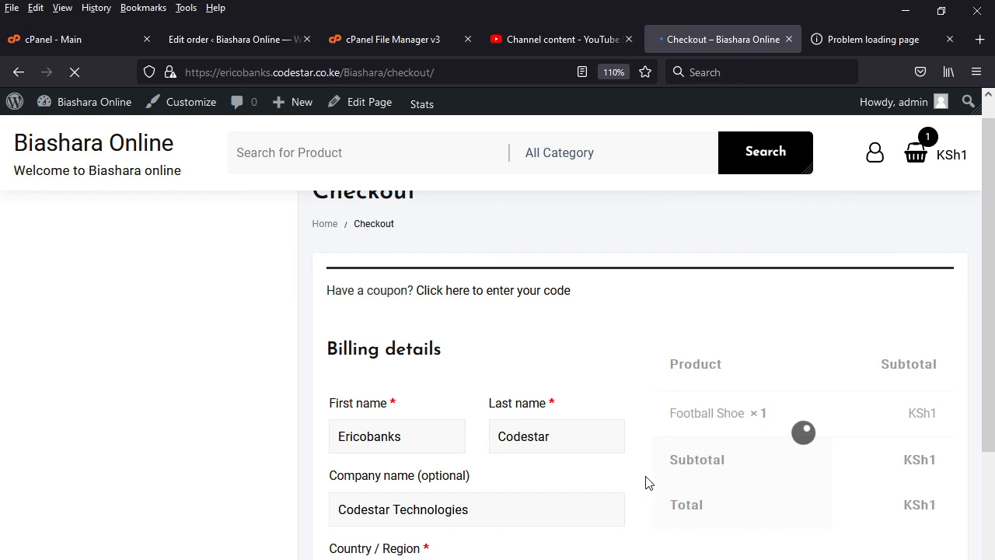
{"action": "scroll", "coordinate": [645, 481], "scroll_direction": "down", "scroll_amount": 3}
{"action": "scroll", "coordinate": [645, 373], "scroll_direction": "down", "scroll_amount": 3}
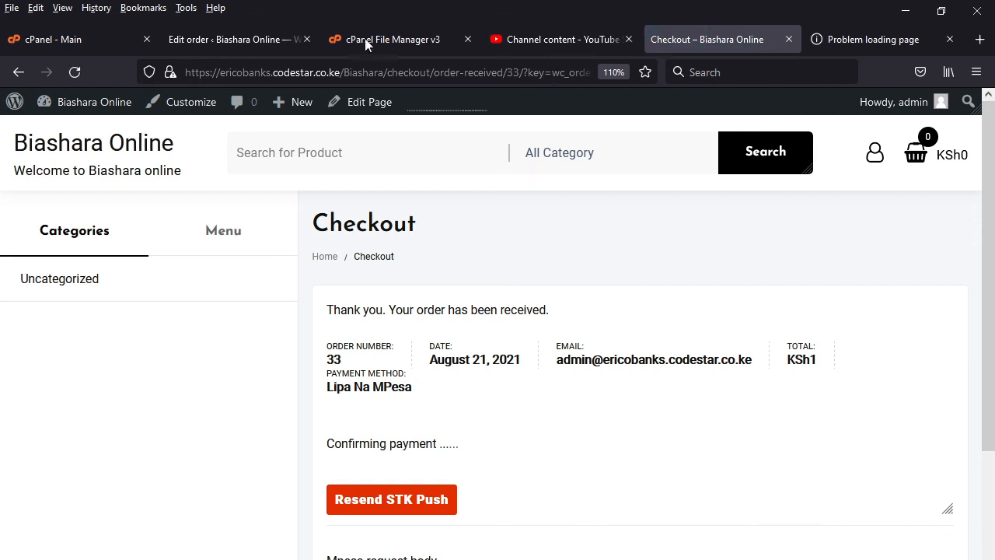
- Reopen the WooCommerce orders list in the WordPress admin and check the Football shoe order's status
{"action": "left_click", "coordinate": [235, 36]}
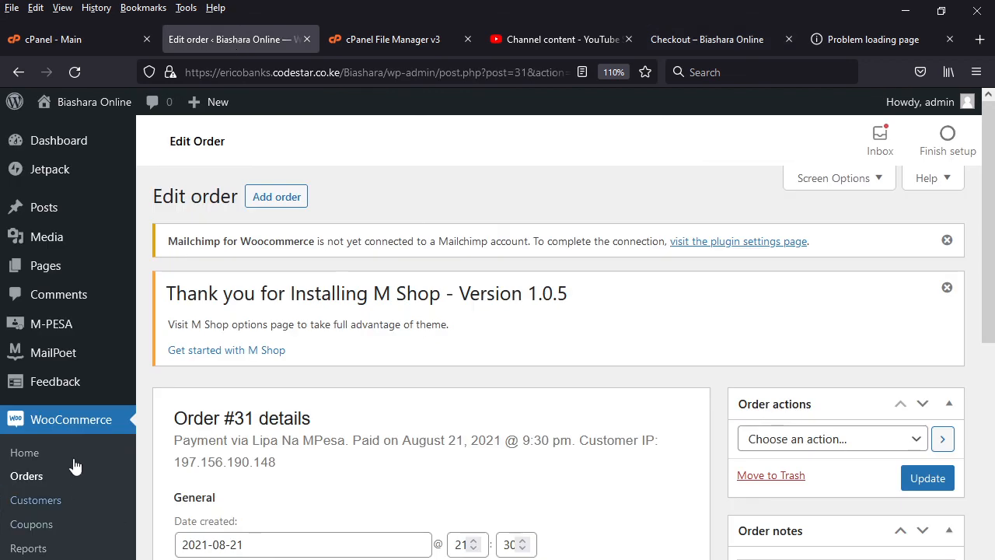
{"action": "left_click", "coordinate": [28, 476]}
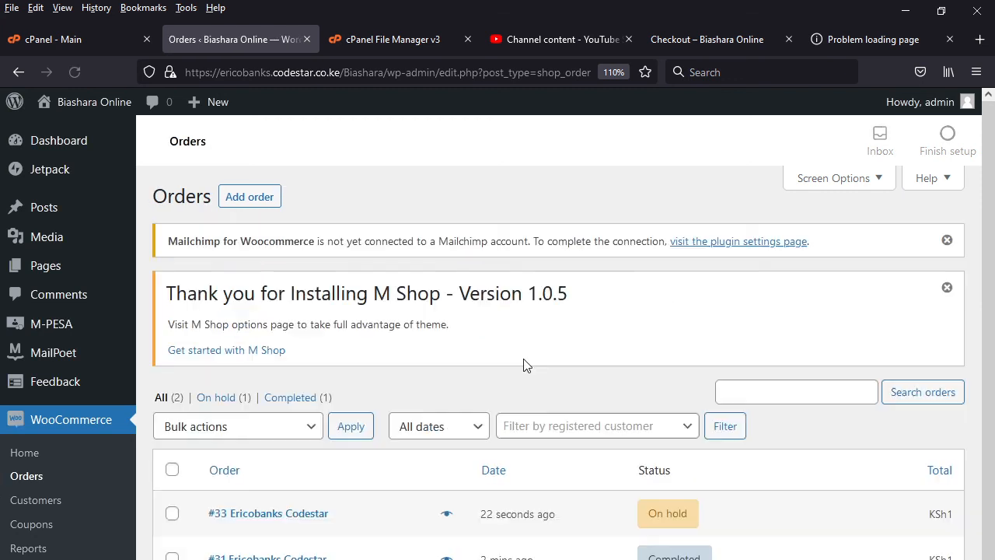
{"action": "mouse_move", "coordinate": [667, 513]}
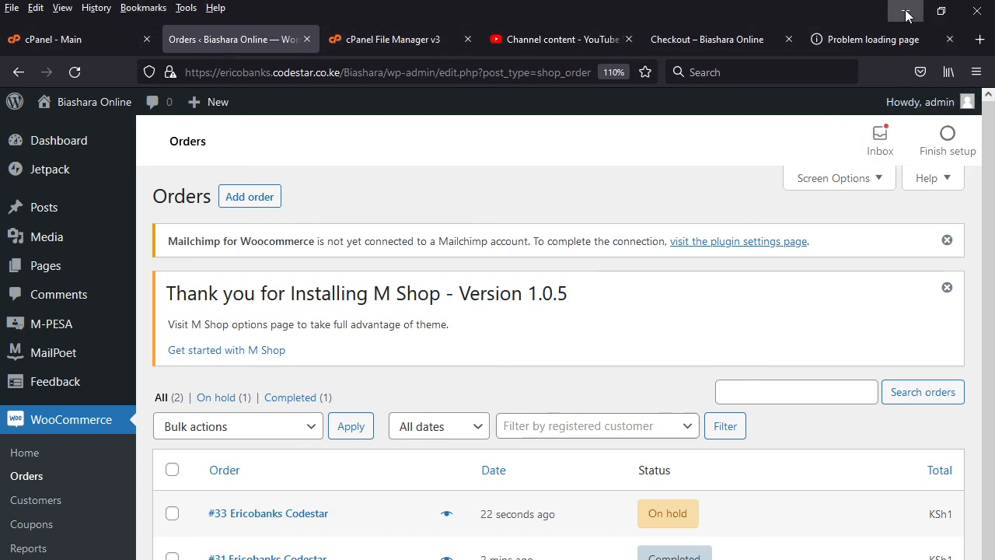
- View the YouTube Studio channel content, return to the WooCommerce orders list and minimize the browser
{"action": "left_click", "coordinate": [555, 37]}
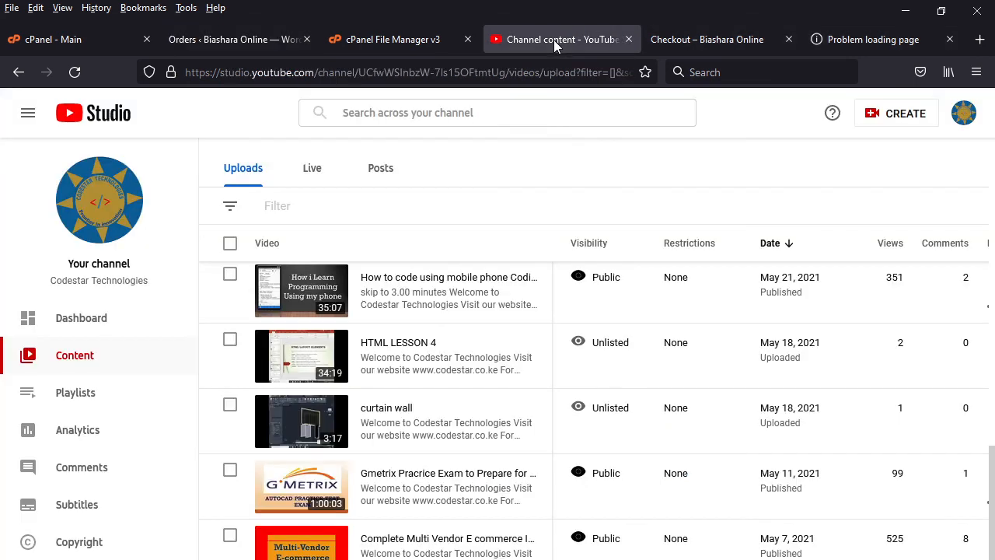
{"action": "mouse_move", "coordinate": [550, 322]}
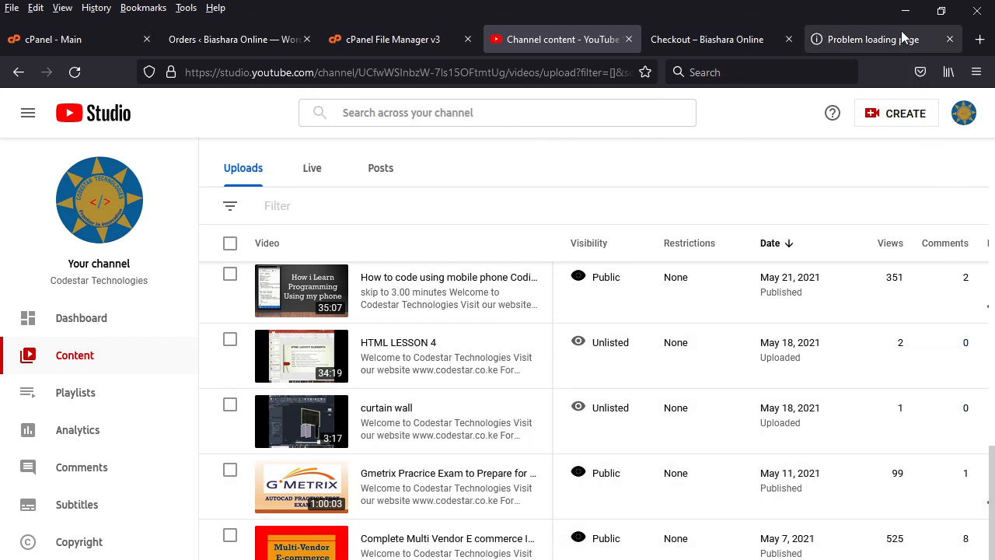
{"action": "left_click", "coordinate": [245, 40]}
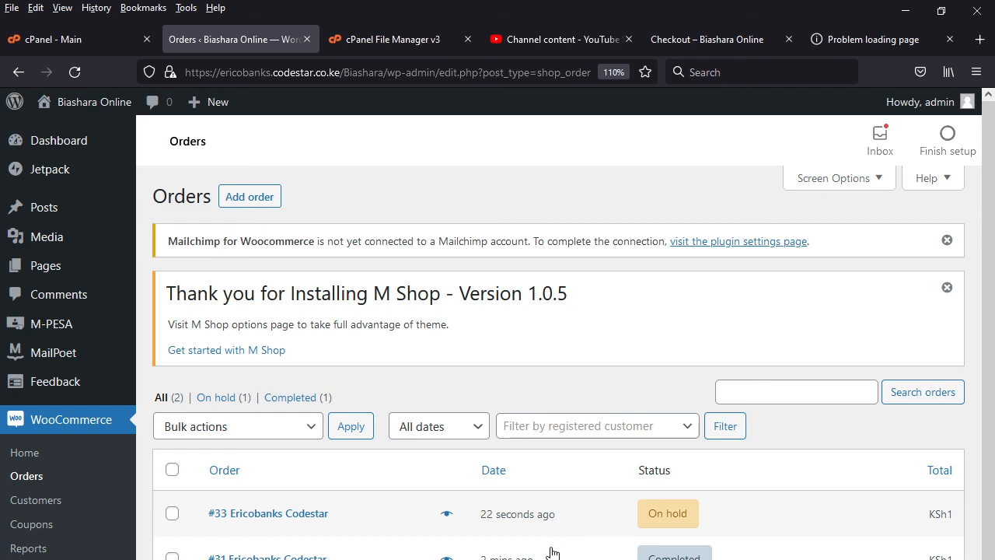
{"action": "left_click", "coordinate": [907, 17]}
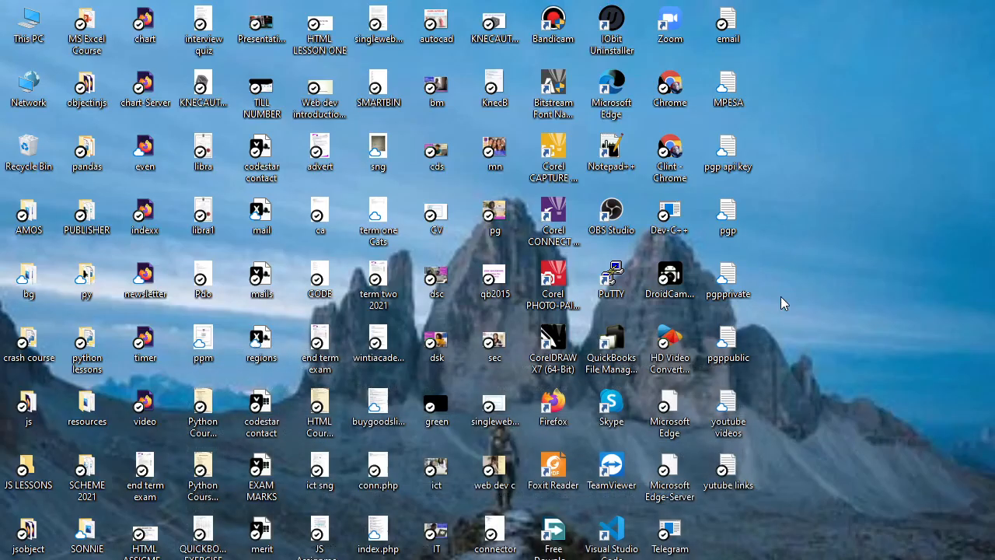